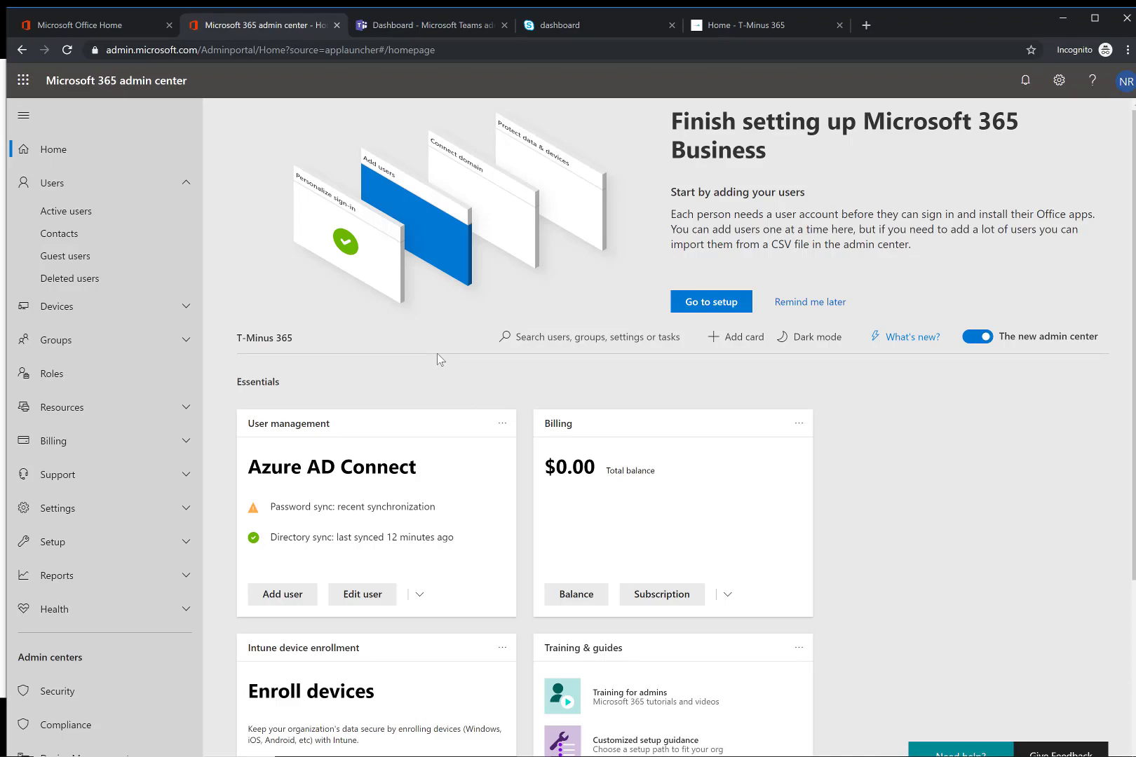
Go back to the Planning Your Architecture slide in the PowerPoint slide show and return to the Microsoft 365 admin center
key(alt+Tab)
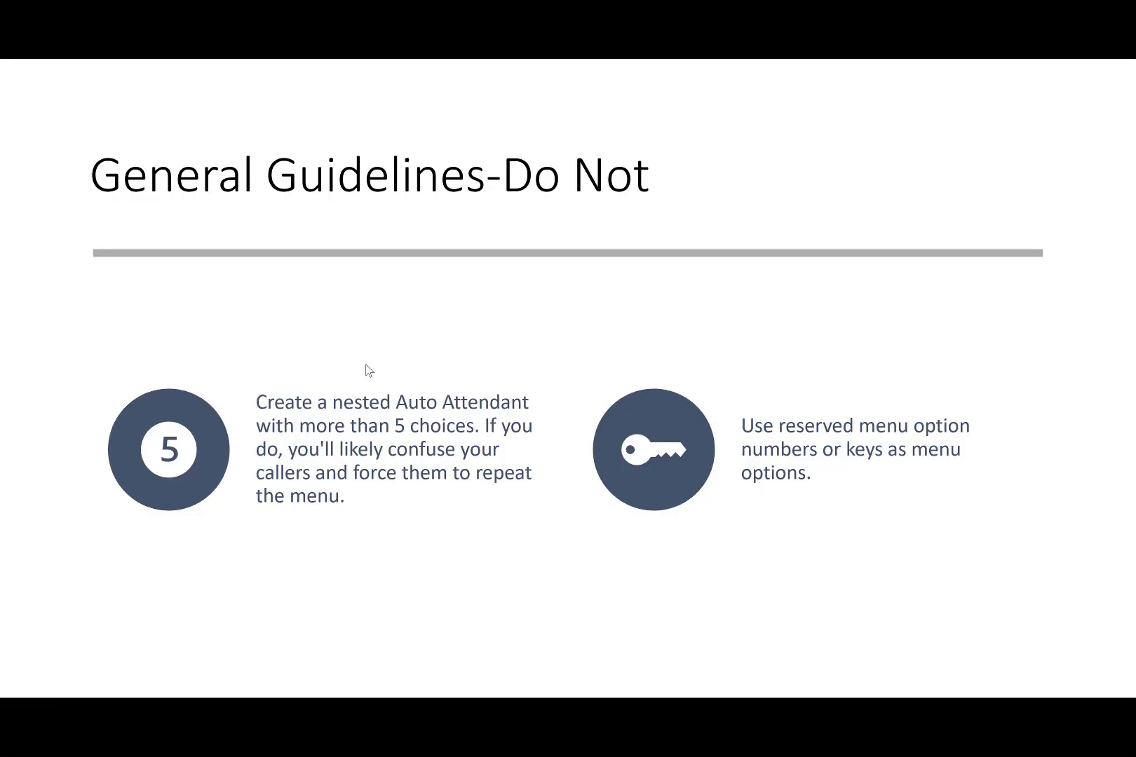
key(Left)
key(Left)
key(Left)
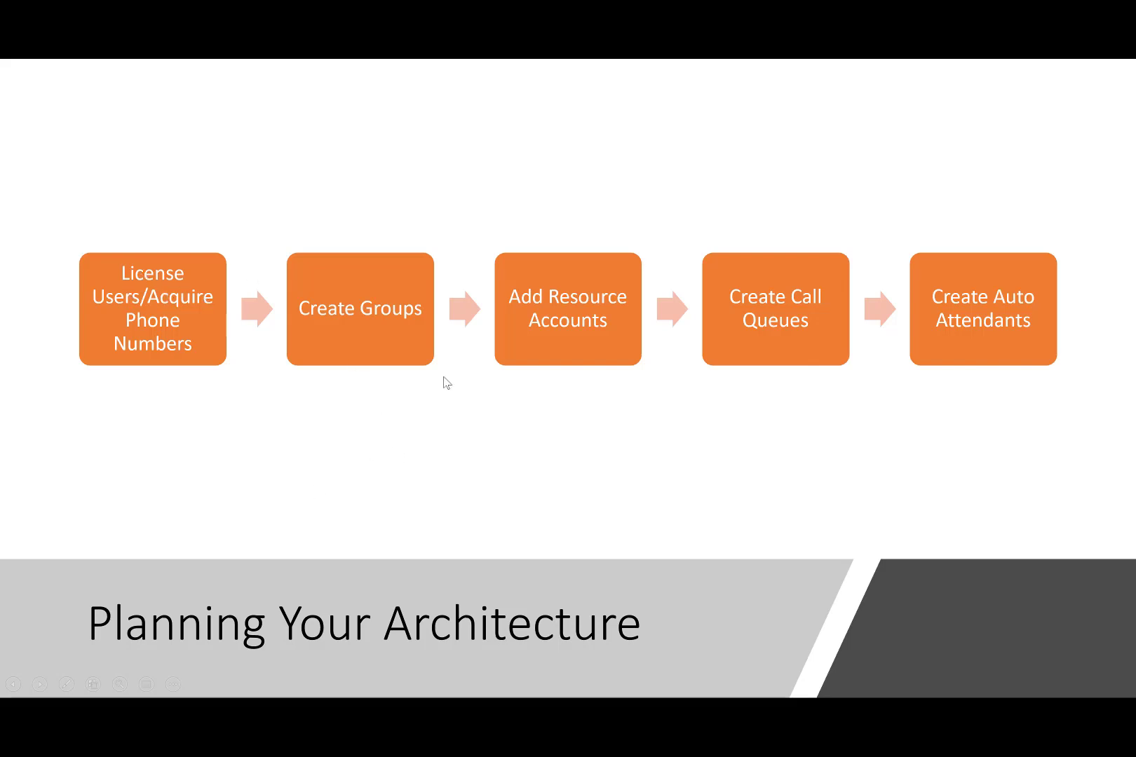
key(alt+Tab)
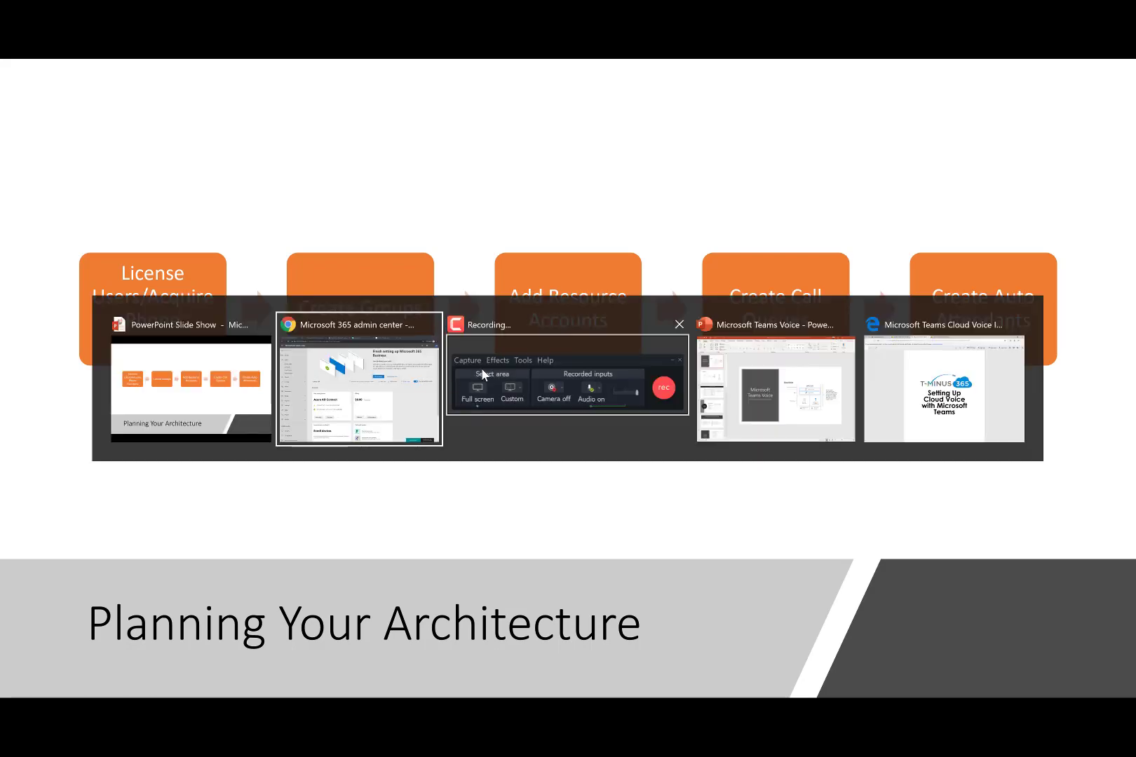
click(352, 332)
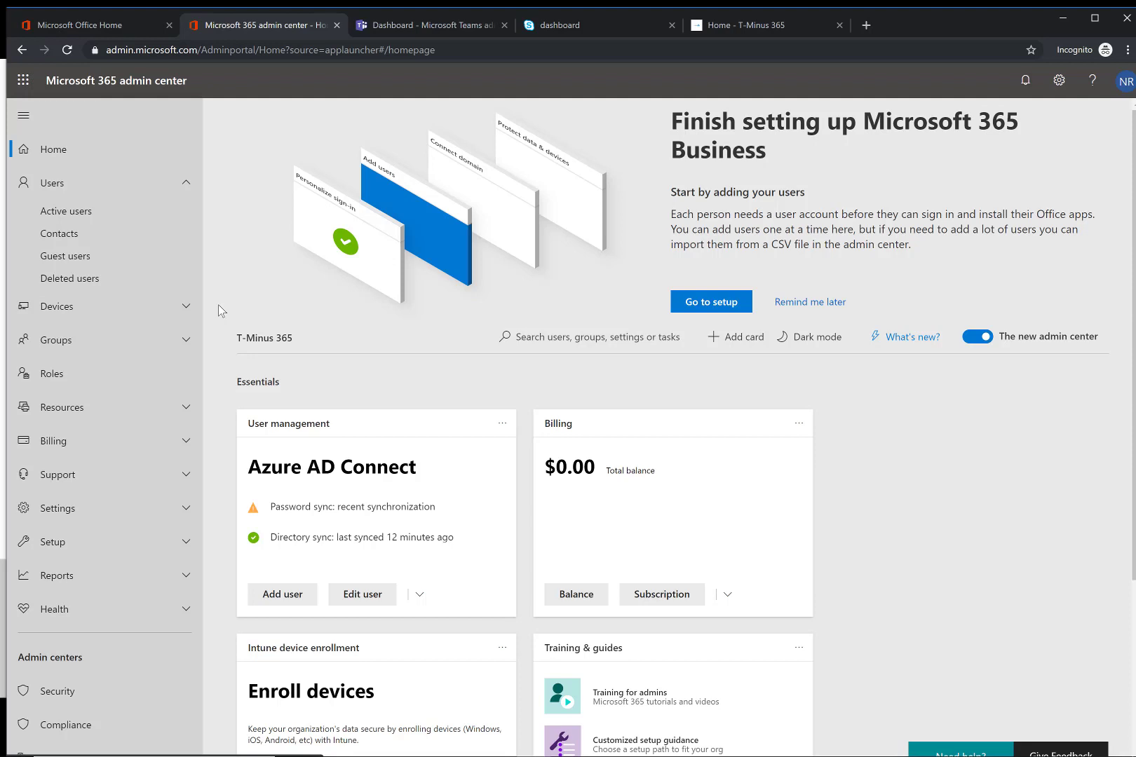
Open the active users list and review the licenses assigned to the administrator's account, closing its details
drag(766, 156, 700, 151)
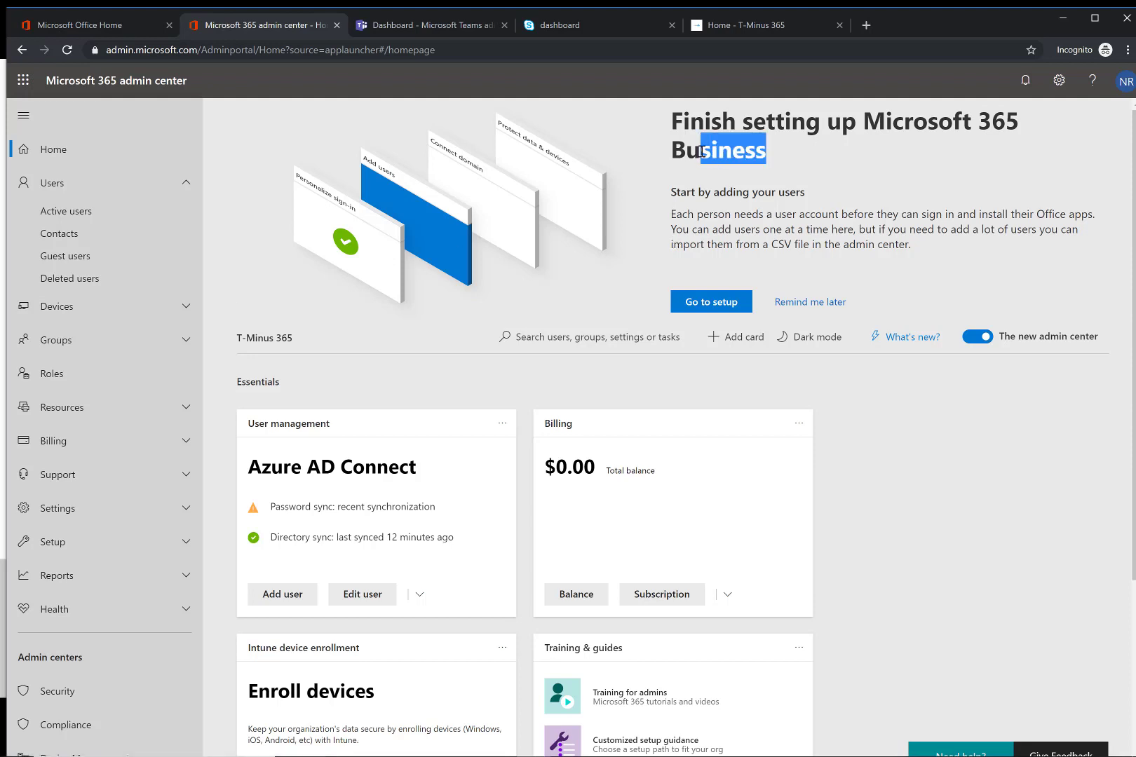
click(994, 106)
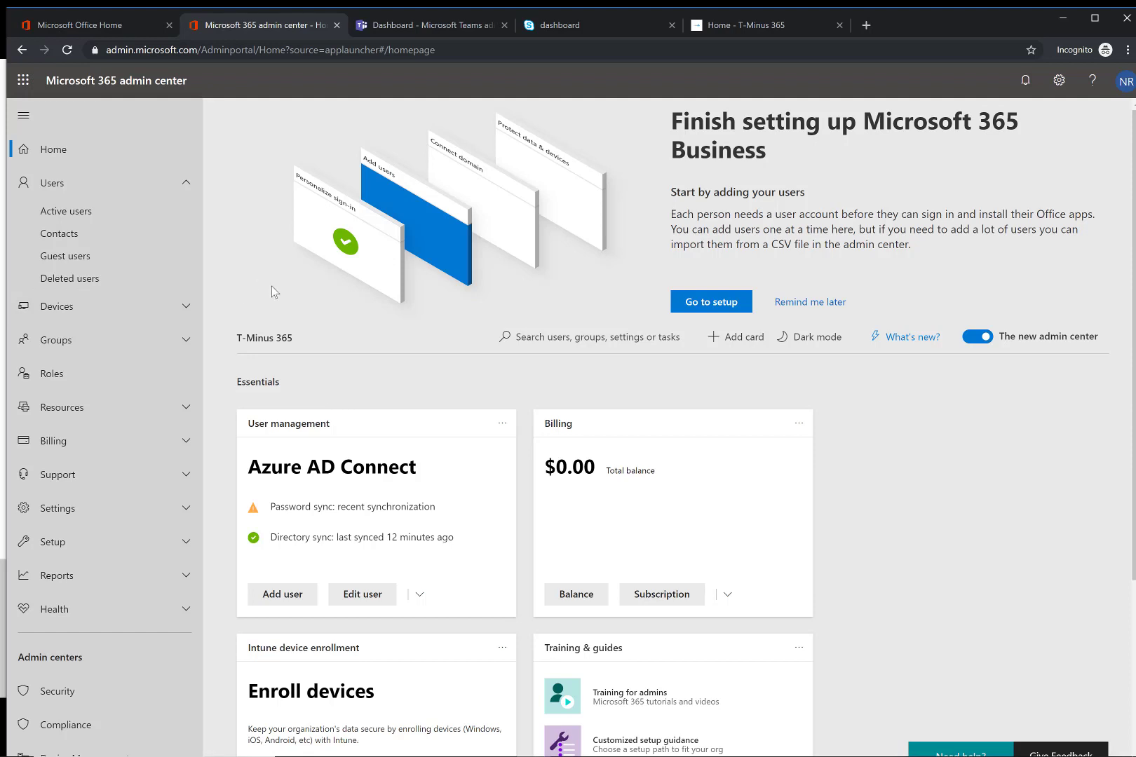
click(168, 223)
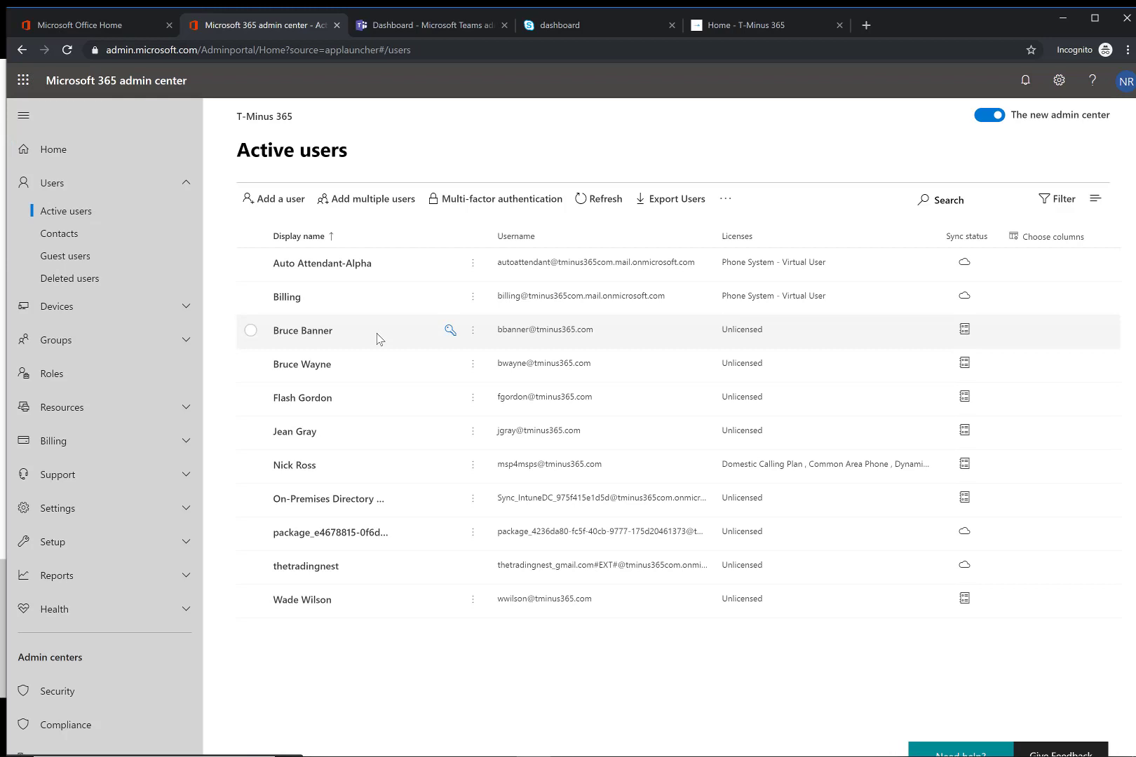
click(649, 481)
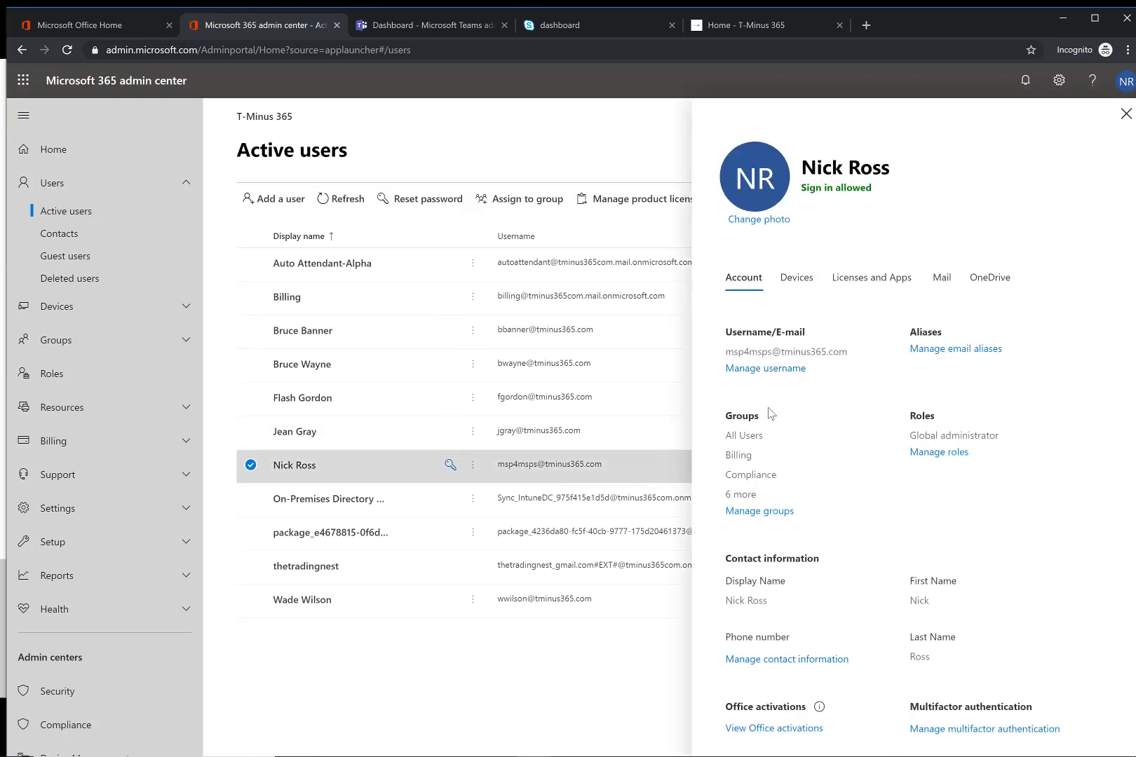
click(882, 277)
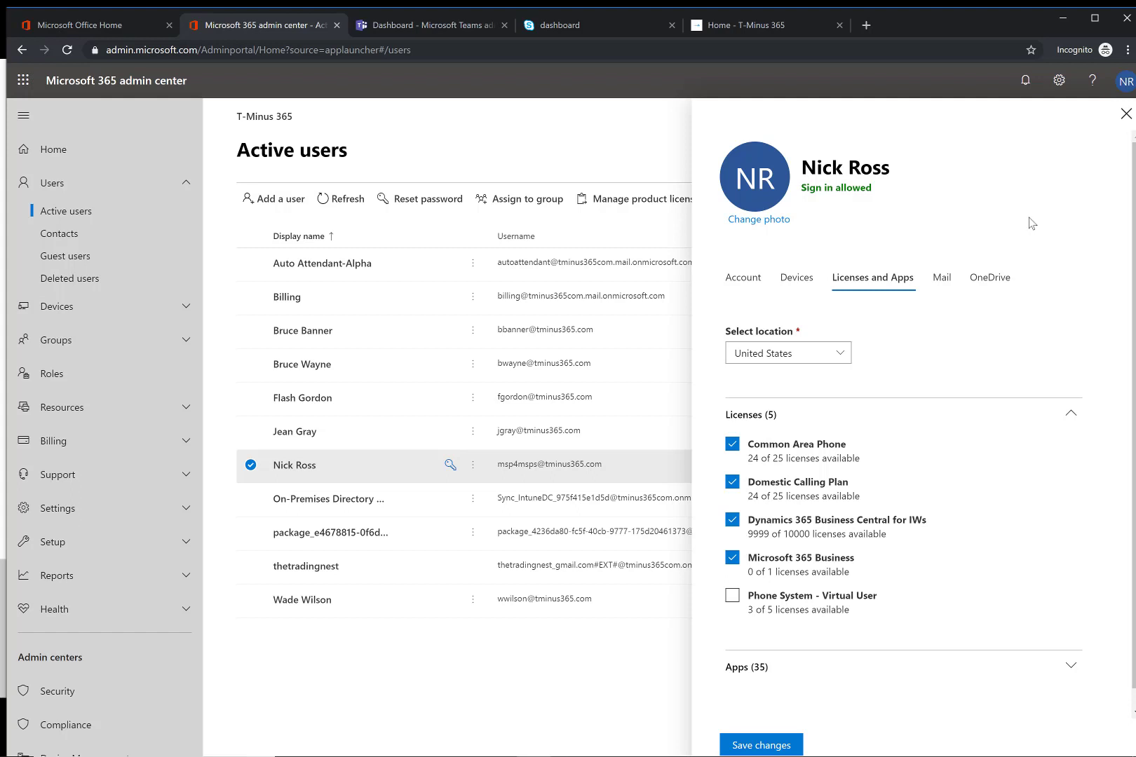
click(1125, 114)
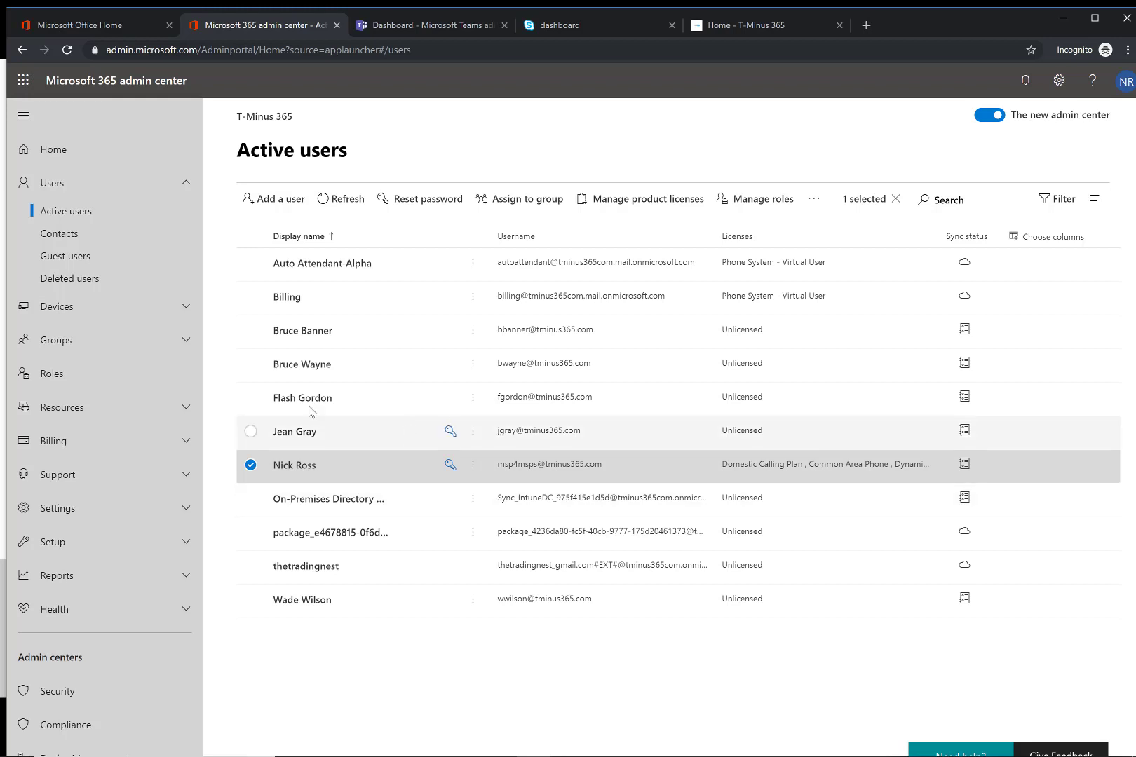
Open the groups list and try a new group of type Security, cancelling it without adding
click(157, 350)
click(143, 366)
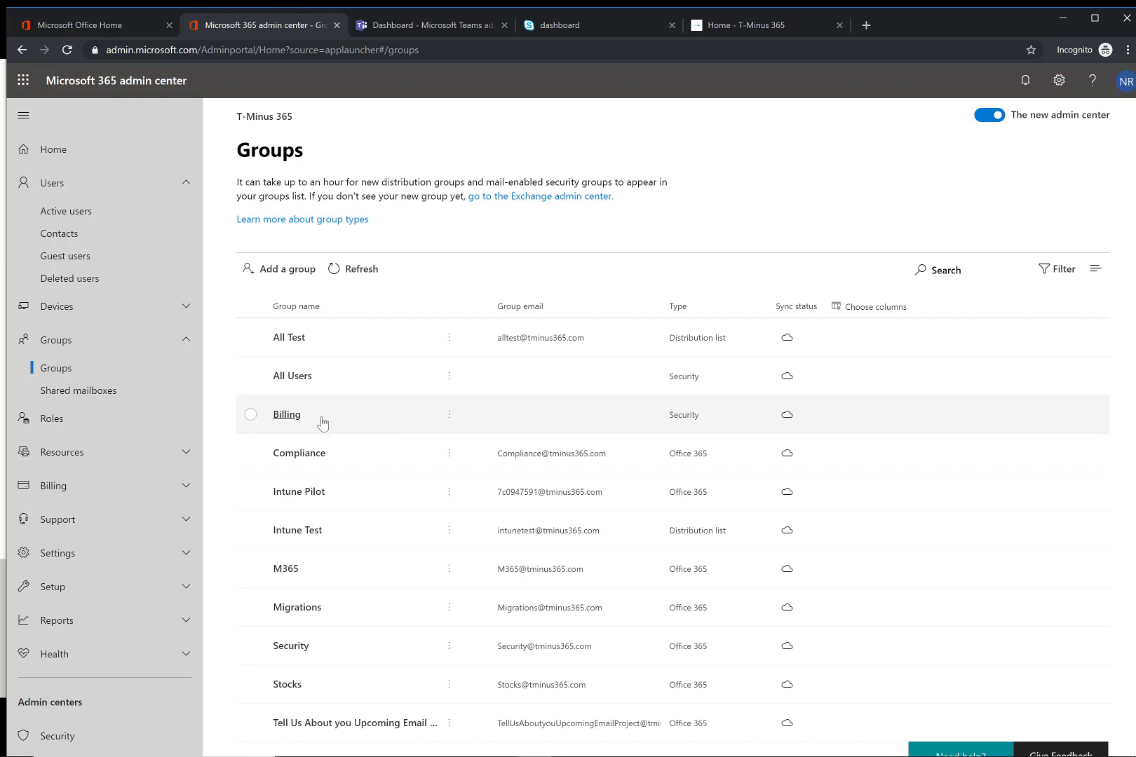
click(275, 268)
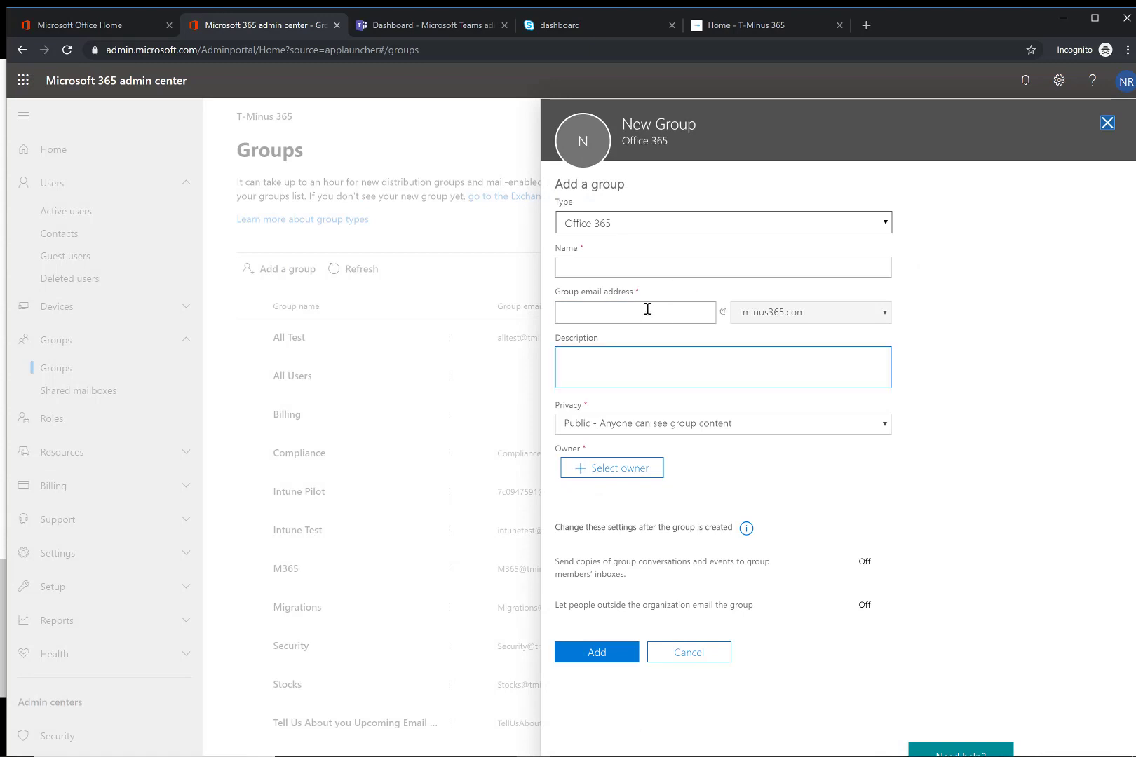
click(710, 263)
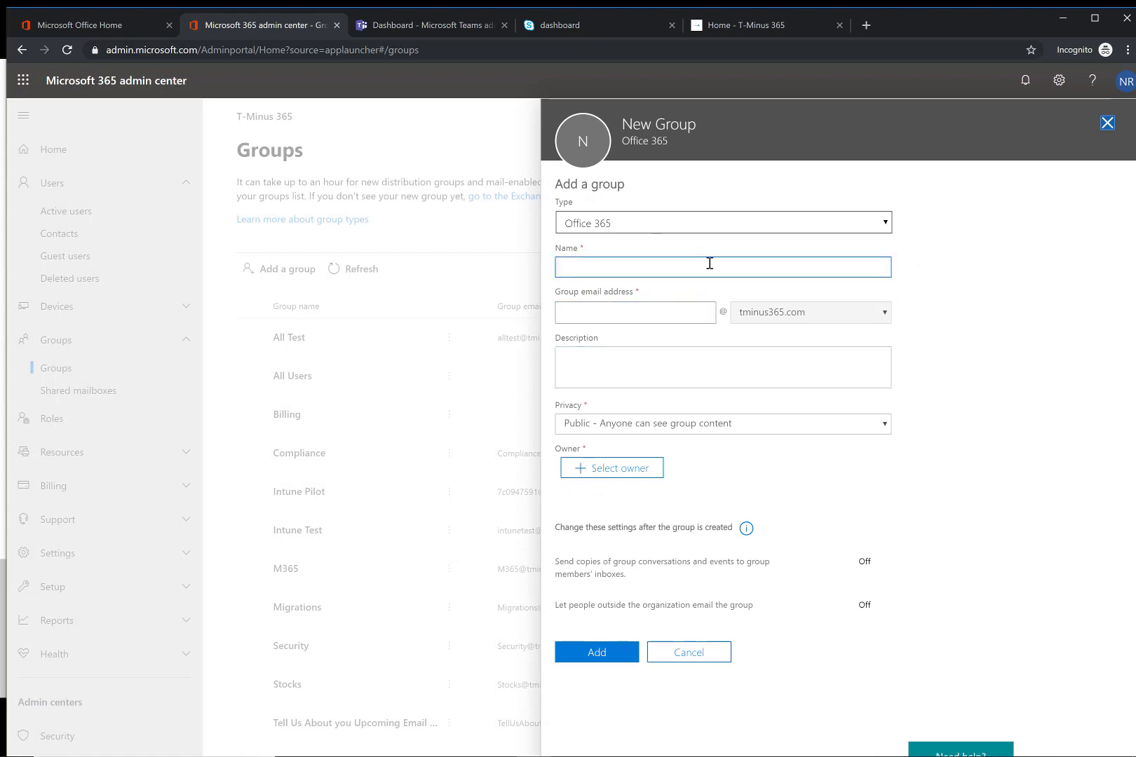
click(695, 226)
click(649, 314)
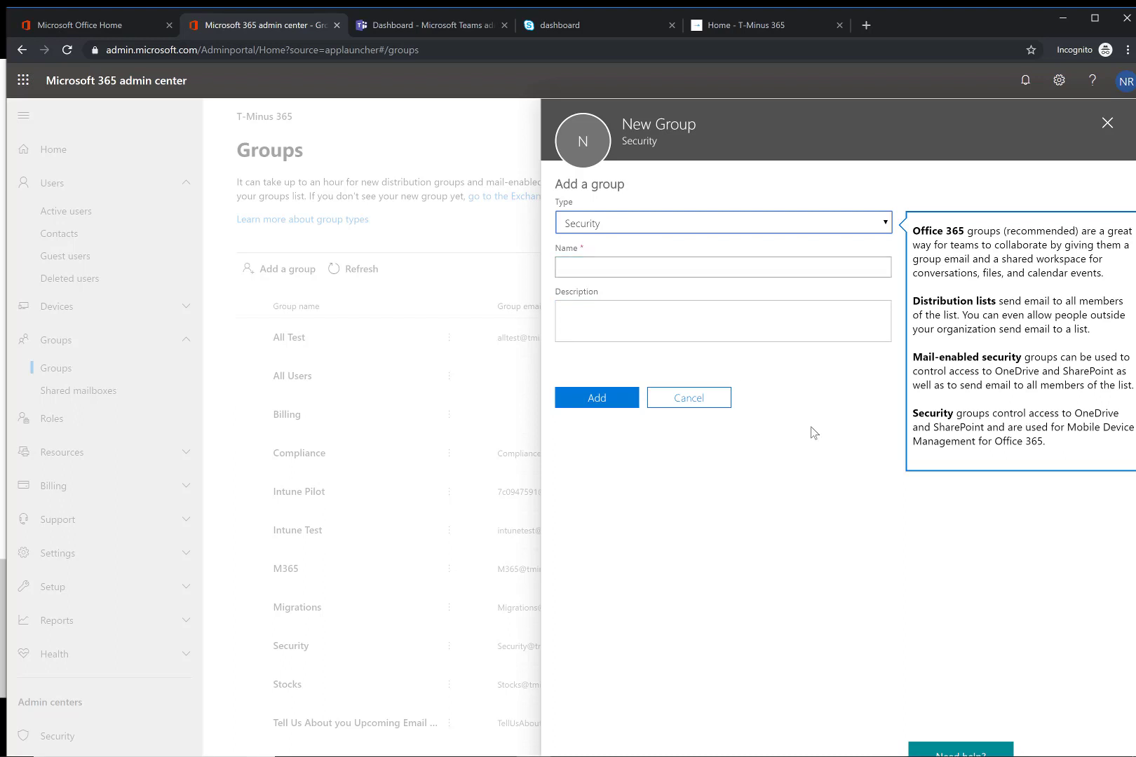
click(705, 222)
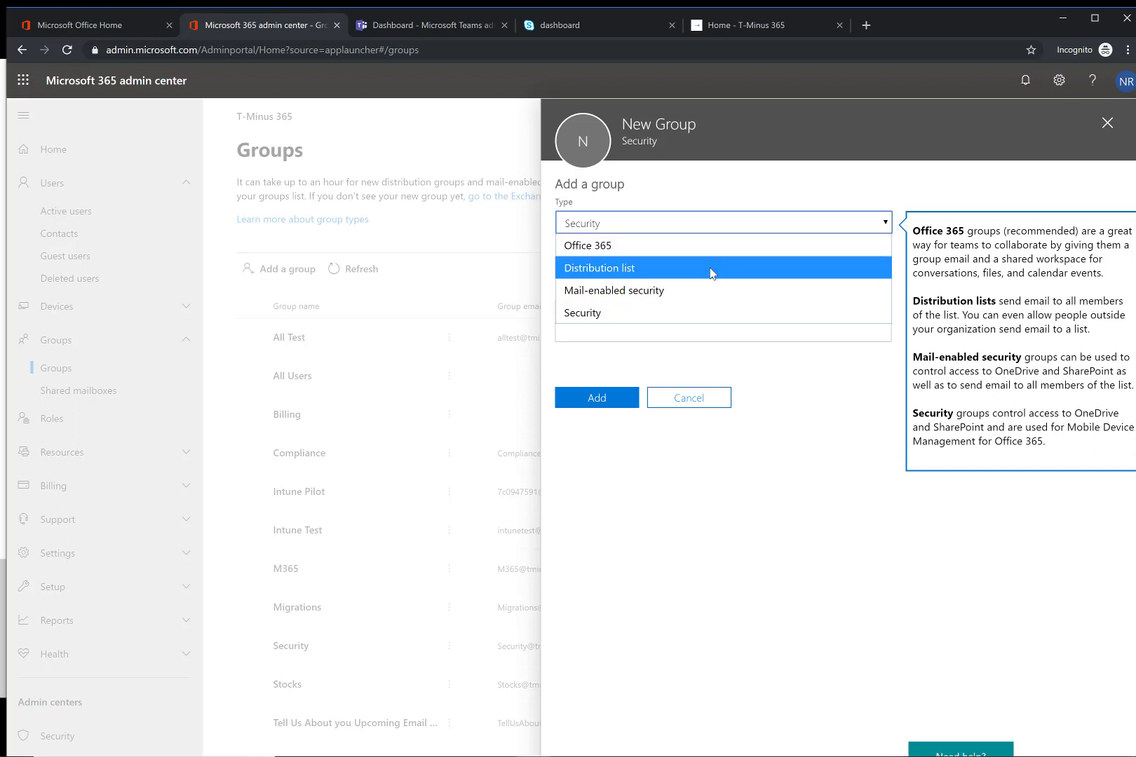
click(769, 375)
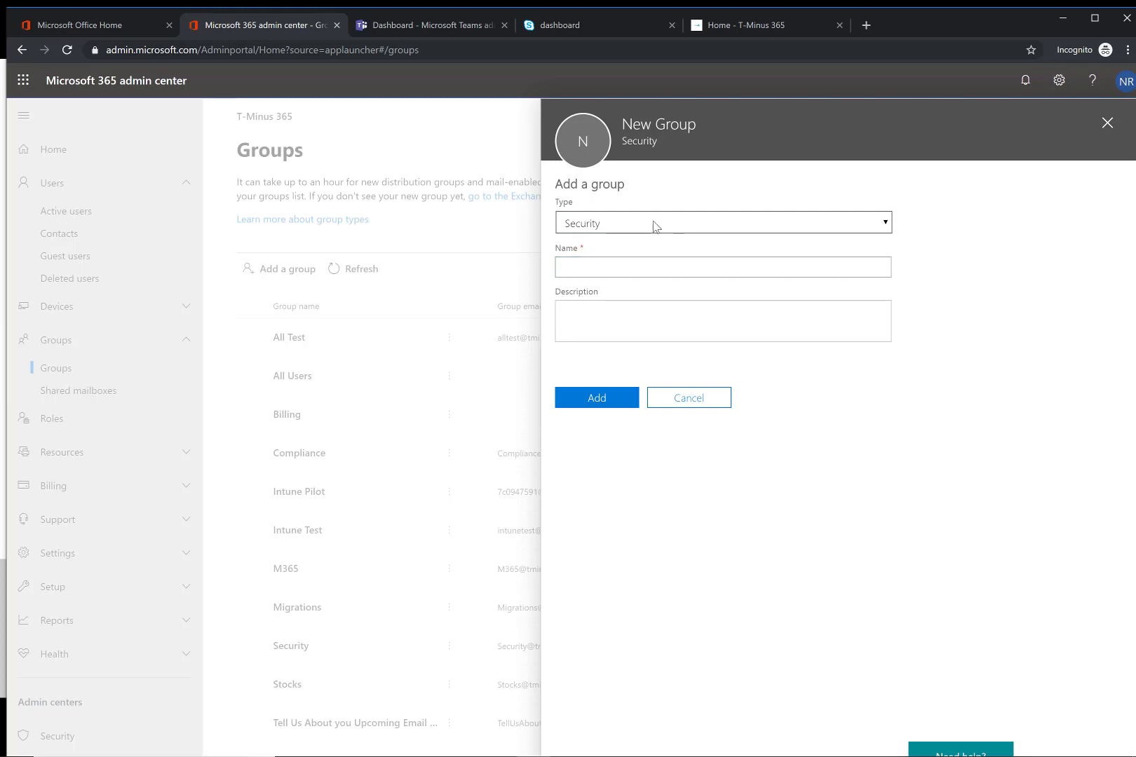
click(689, 398)
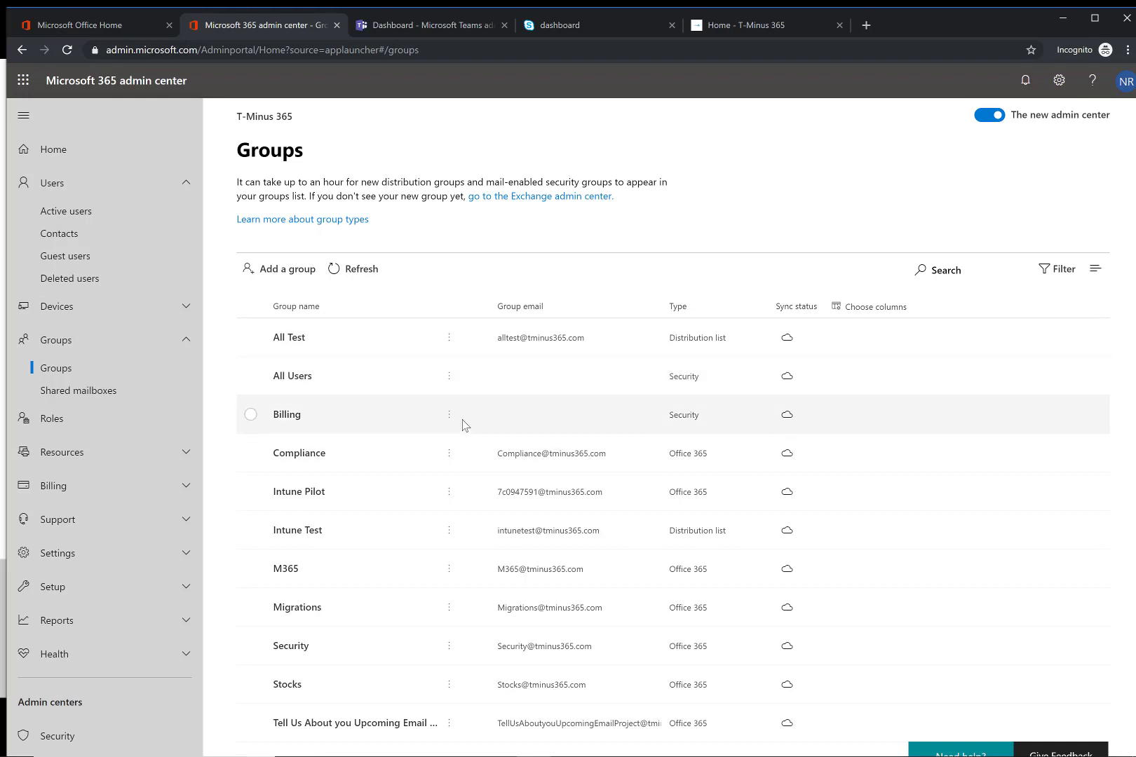
Switch to the Teams admin center and its legacy Skype for Business portal, and view the voice phone numbers
scroll(145, 613, down, 4)
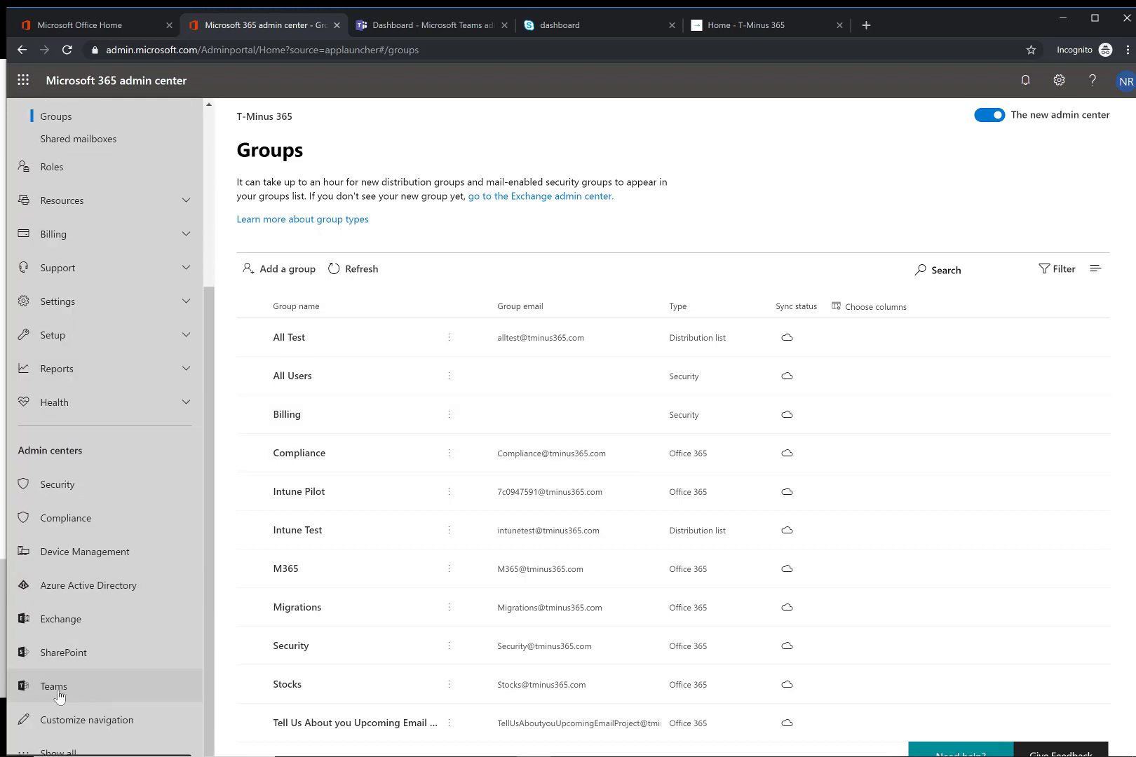
click(378, 26)
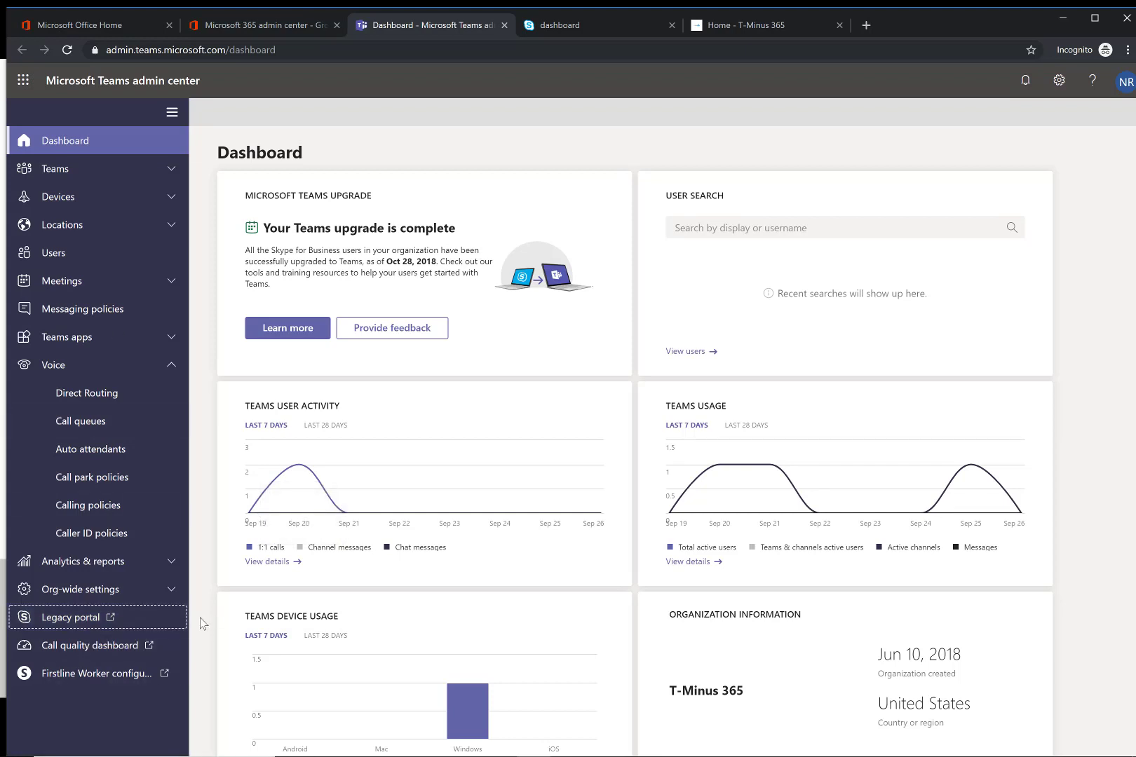
click(161, 626)
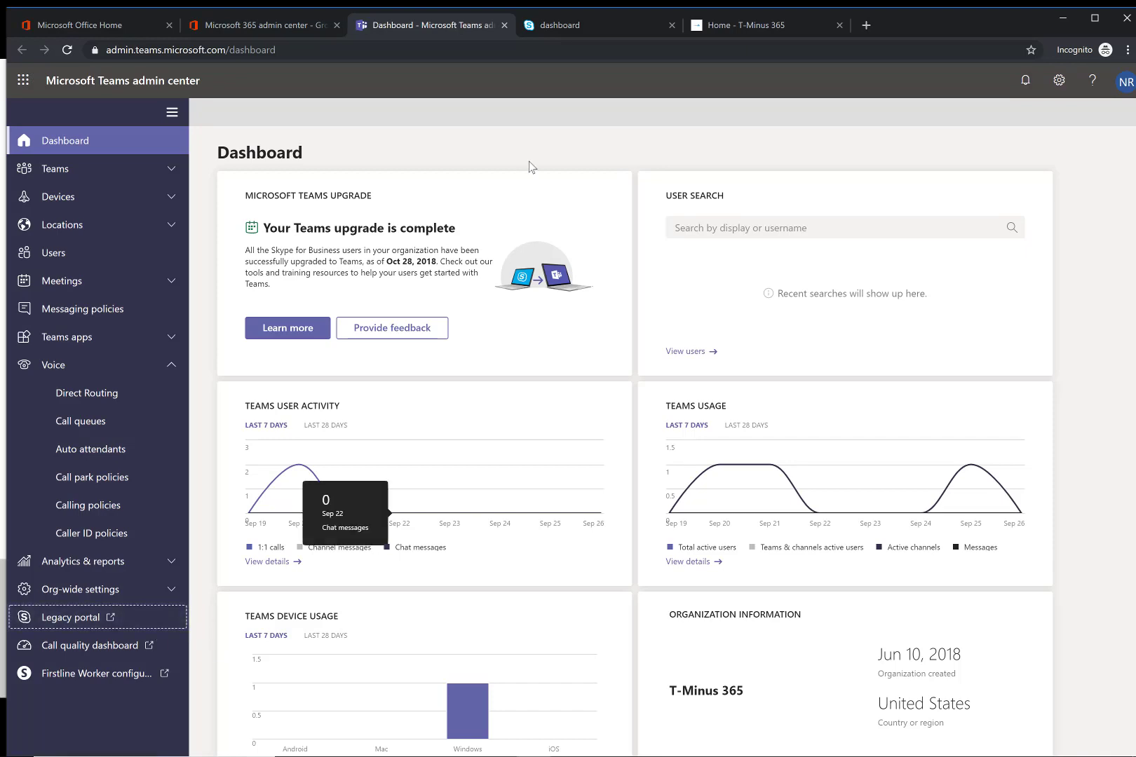
click(561, 26)
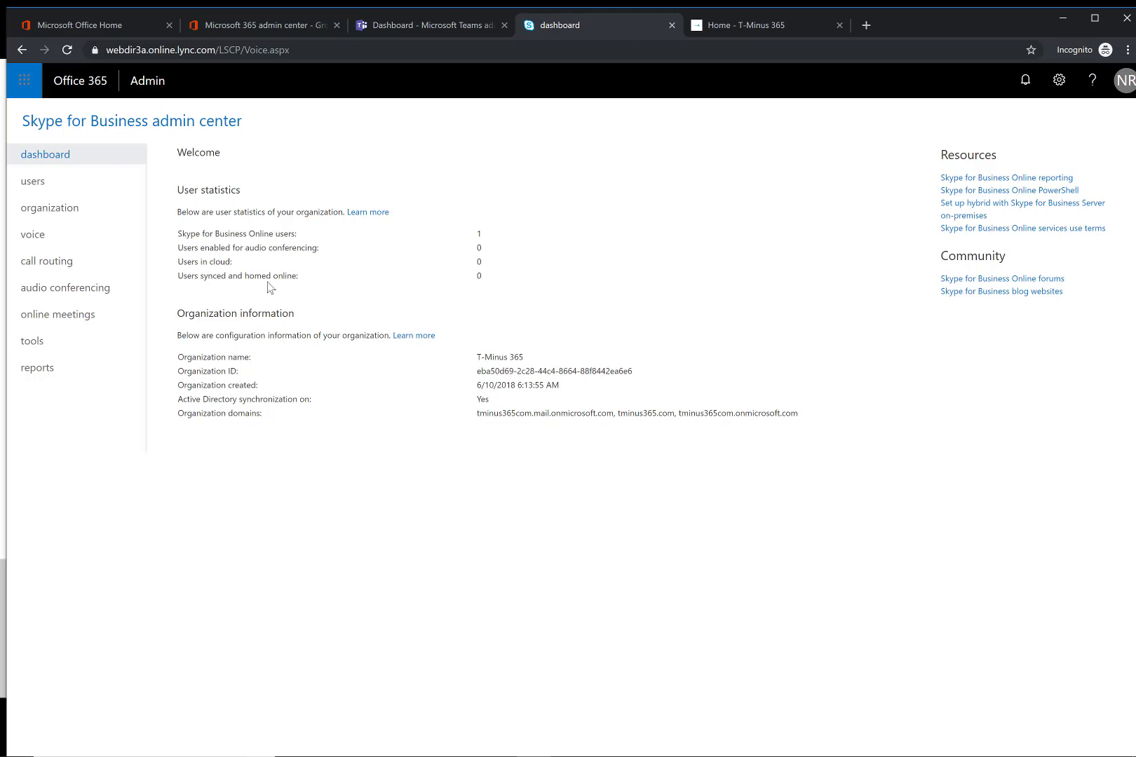
click(88, 242)
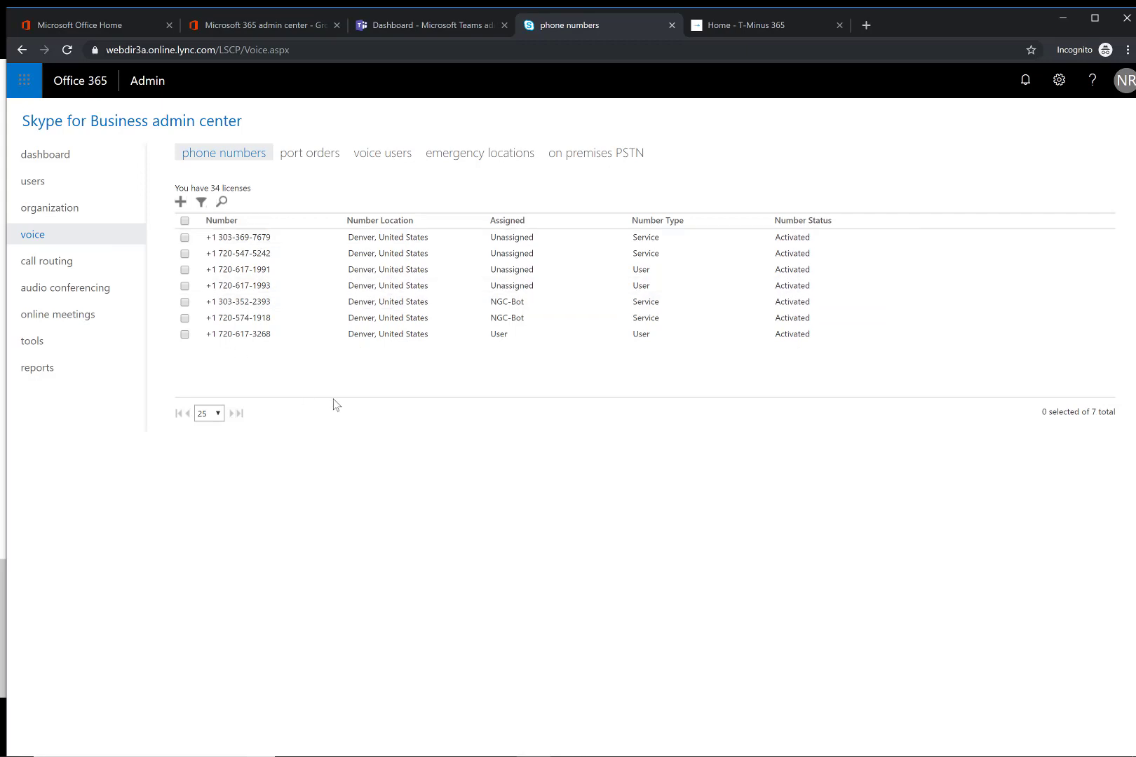
Try to view the portal's voice users and port orders, and reload the page
click(372, 152)
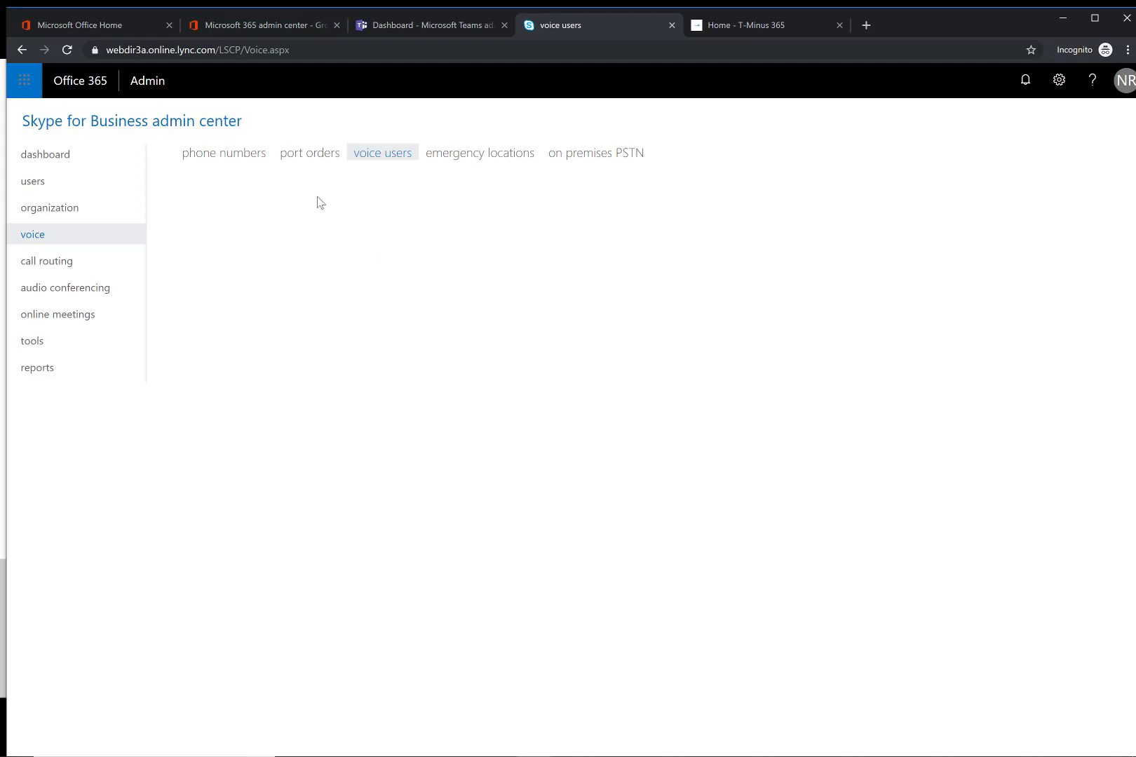
click(315, 153)
click(368, 153)
click(68, 63)
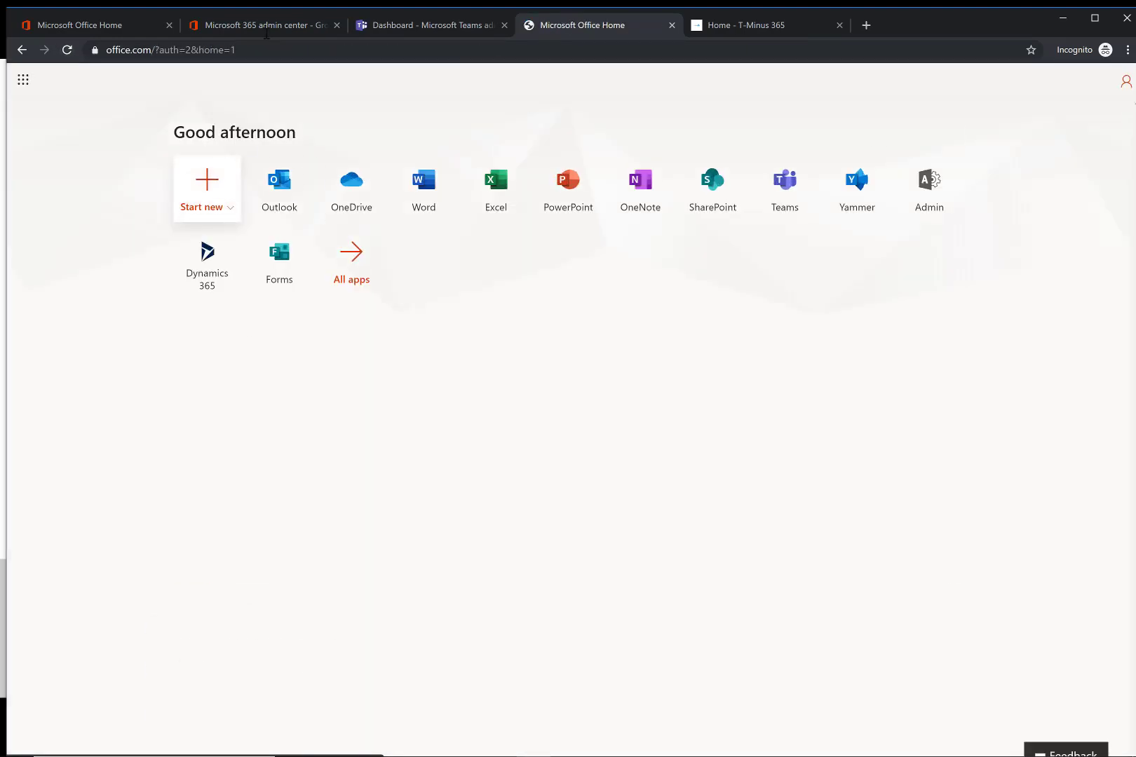
Reopen the legacy portal from the Teams admin center and close the extra Microsoft Office Home page
click(415, 28)
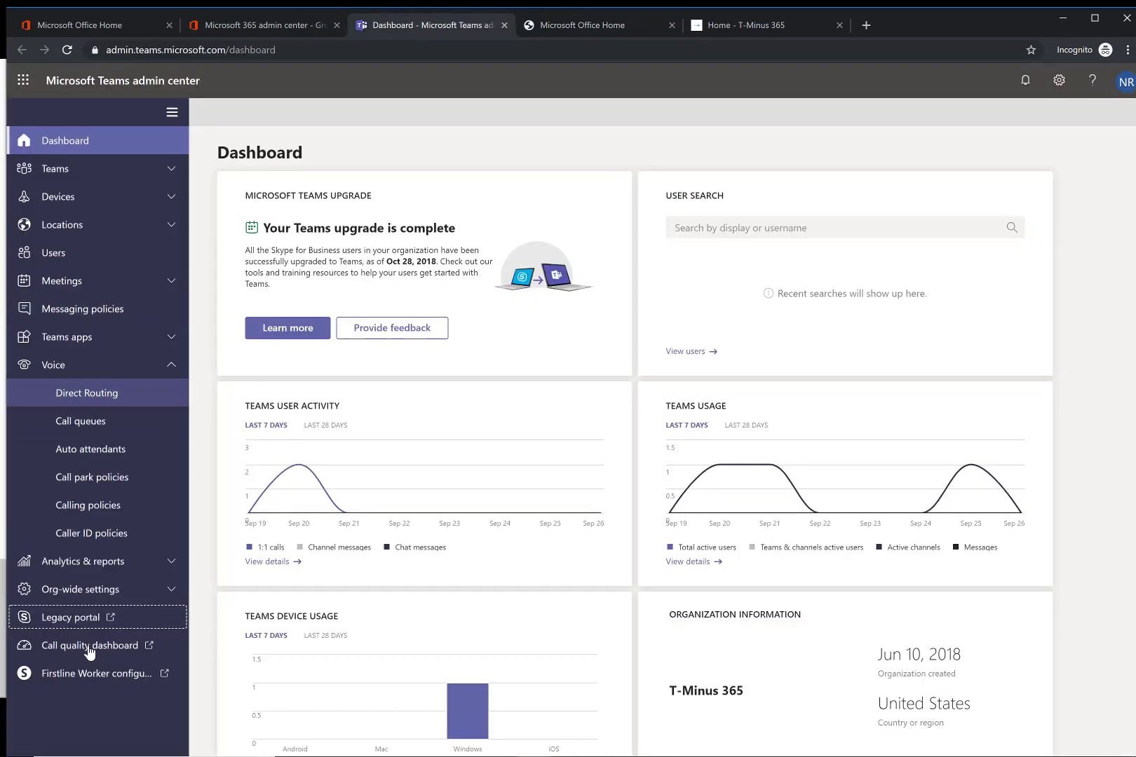
click(89, 620)
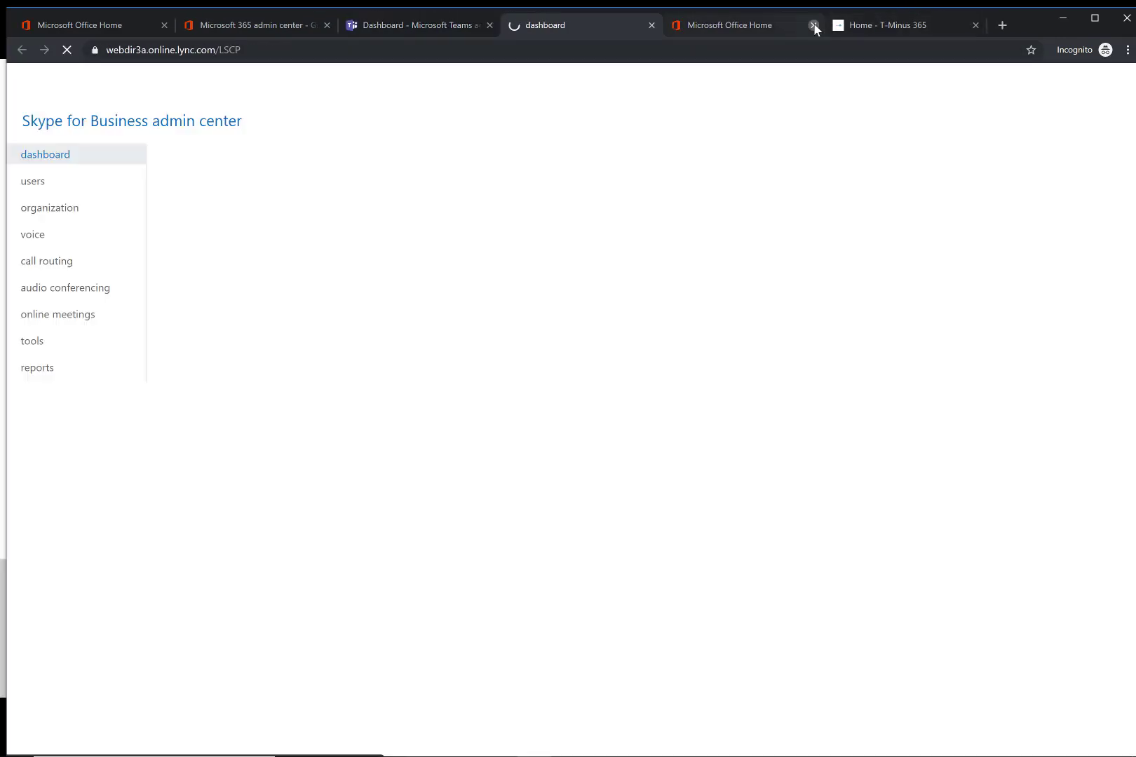
click(813, 25)
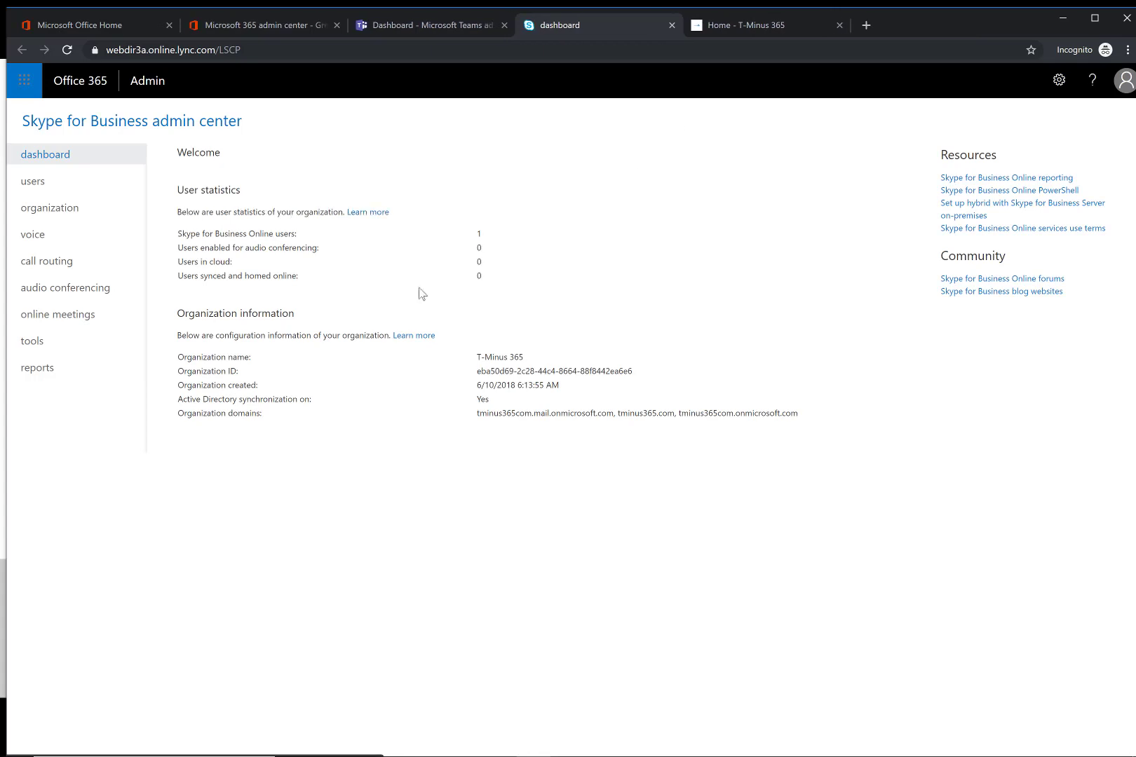
View the voice users in the Skype for Business admin center, followed by the list of phone numbers
click(129, 233)
click(402, 161)
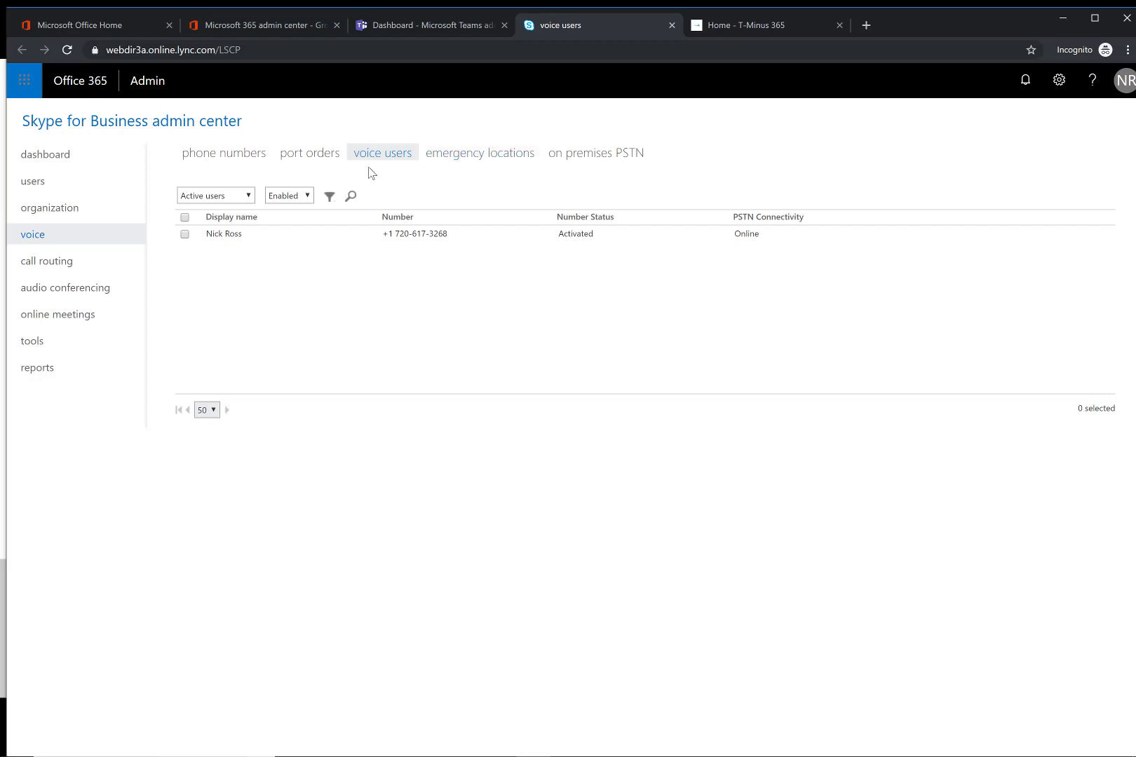
click(247, 160)
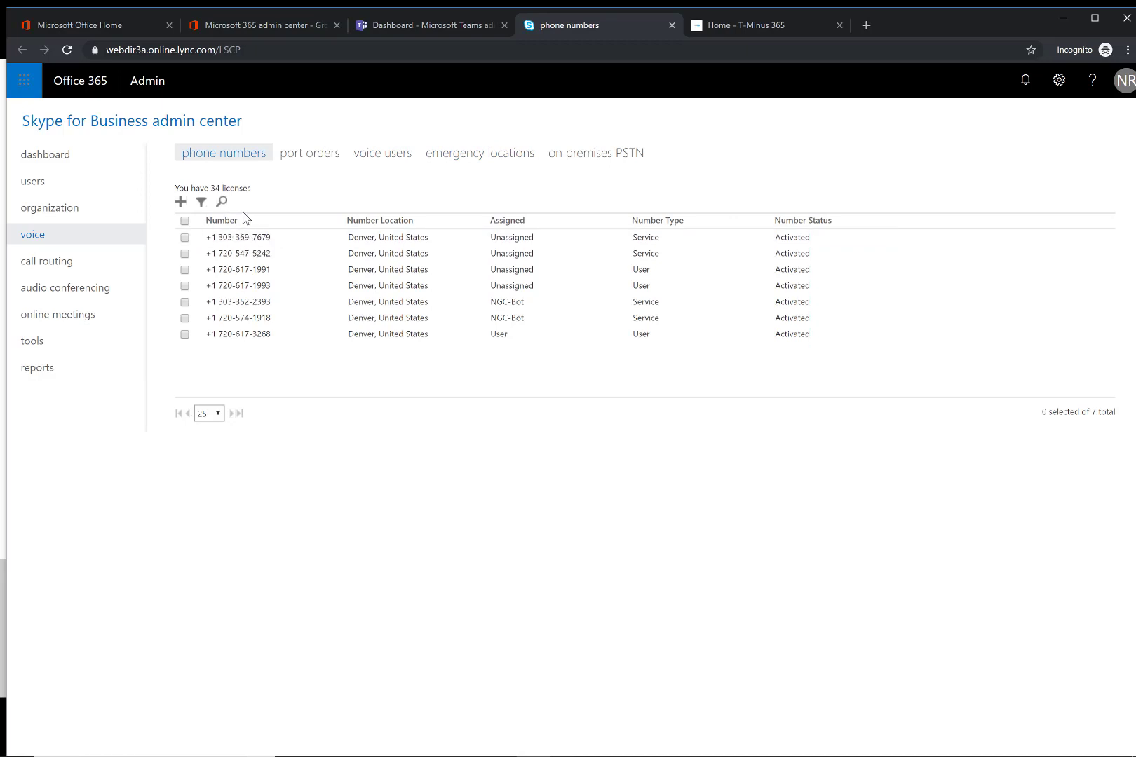
Start a new local number port order from the port orders page and advance to its account information
click(304, 160)
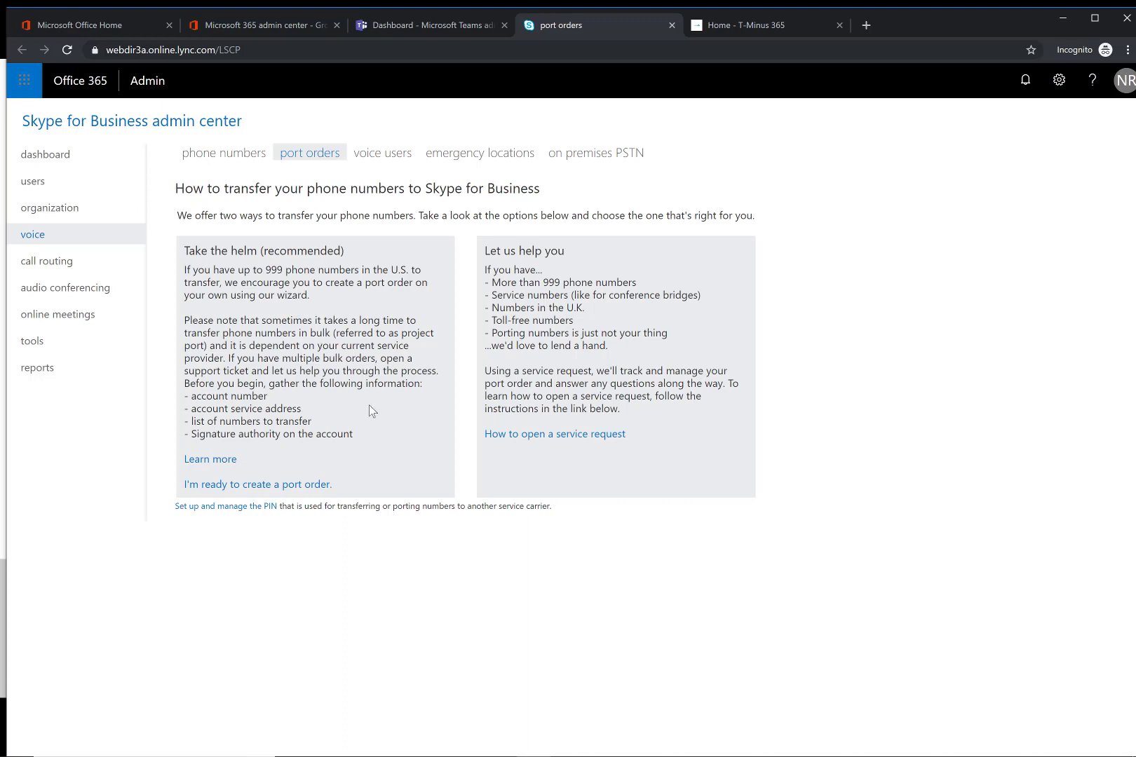
click(283, 486)
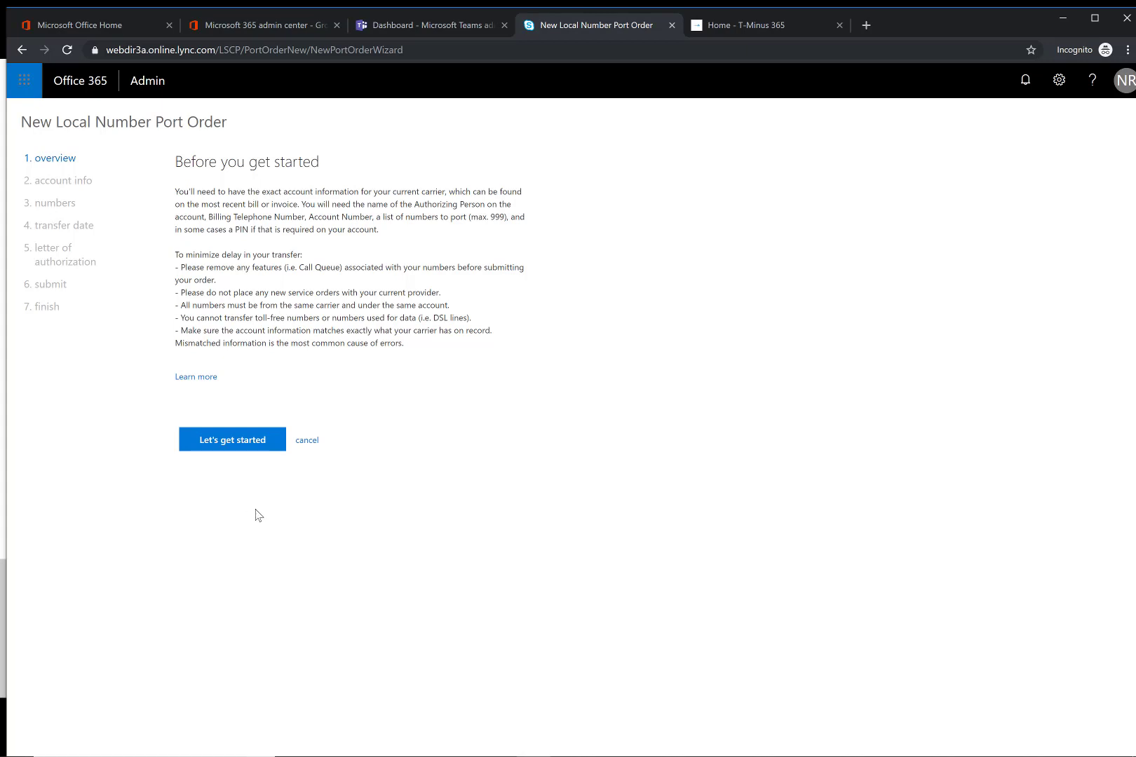
click(241, 441)
click(265, 486)
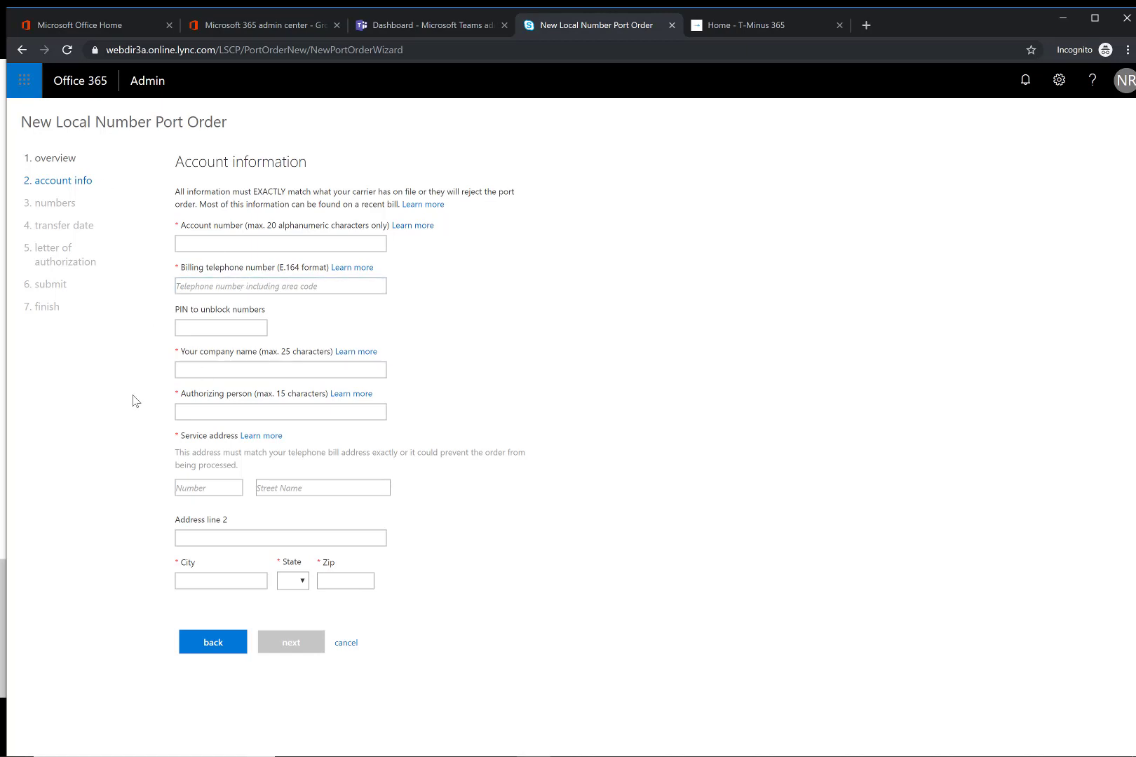
Examine the port order's remaining stages, such as numbers and transfer date, and the required account and service address fields
drag(50, 206, 103, 210)
click(88, 209)
double_click(60, 202)
triple_click(64, 226)
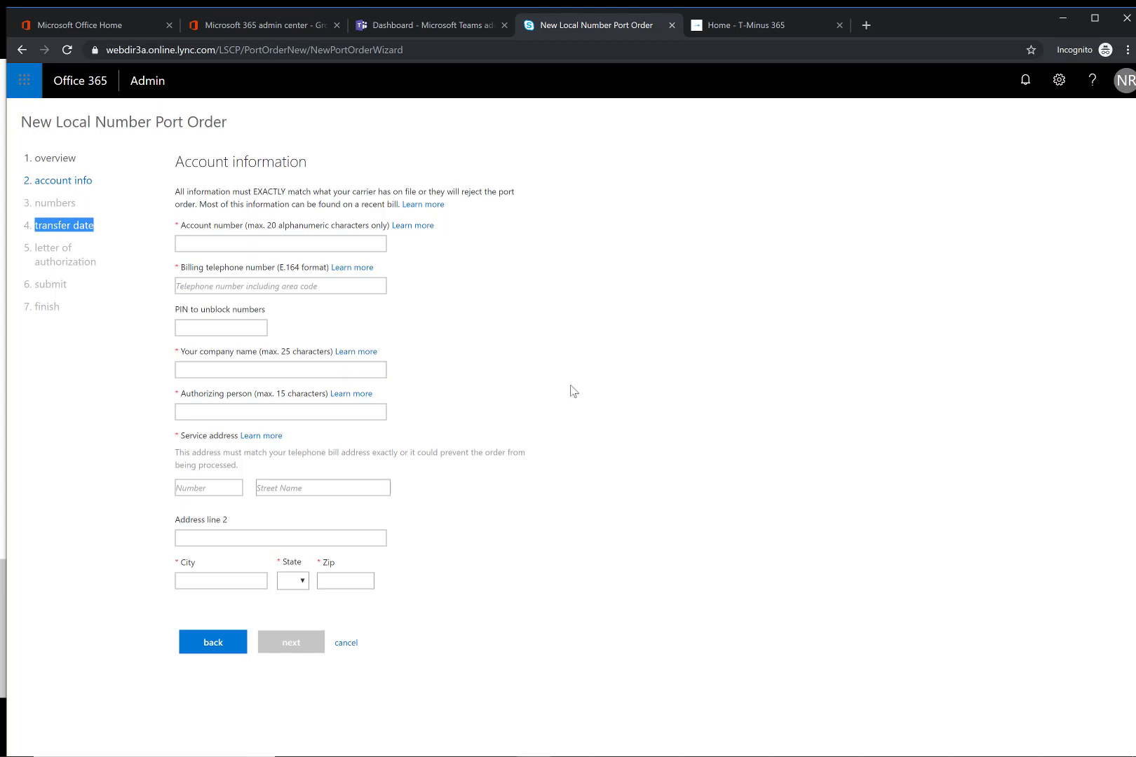
click(434, 391)
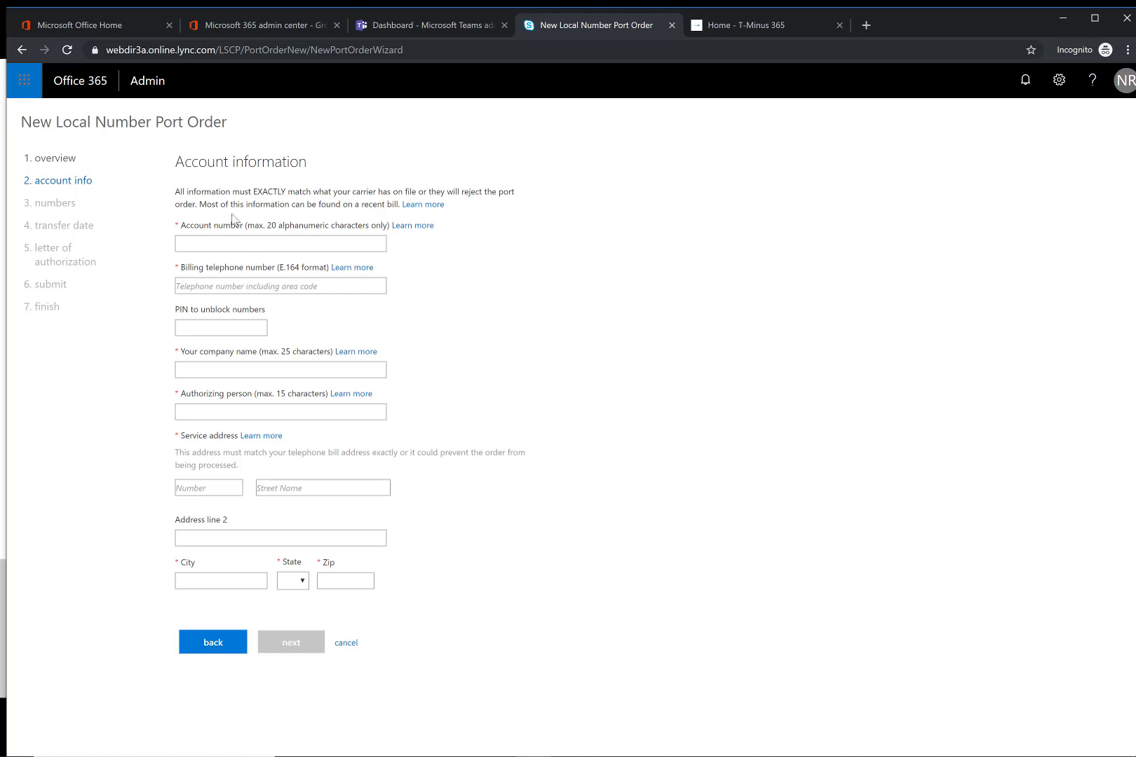
click(193, 582)
click(202, 532)
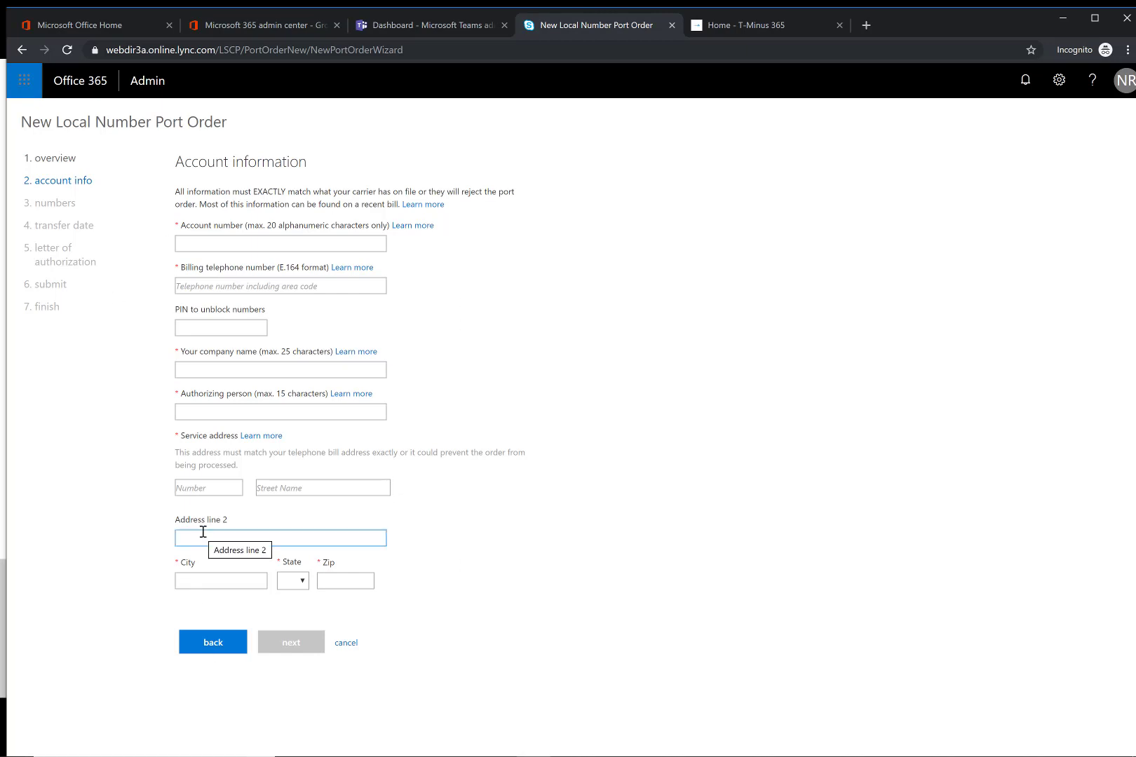
Examine the letter of authorization stage in the port order's outline and cancel the new local number port order
click(132, 477)
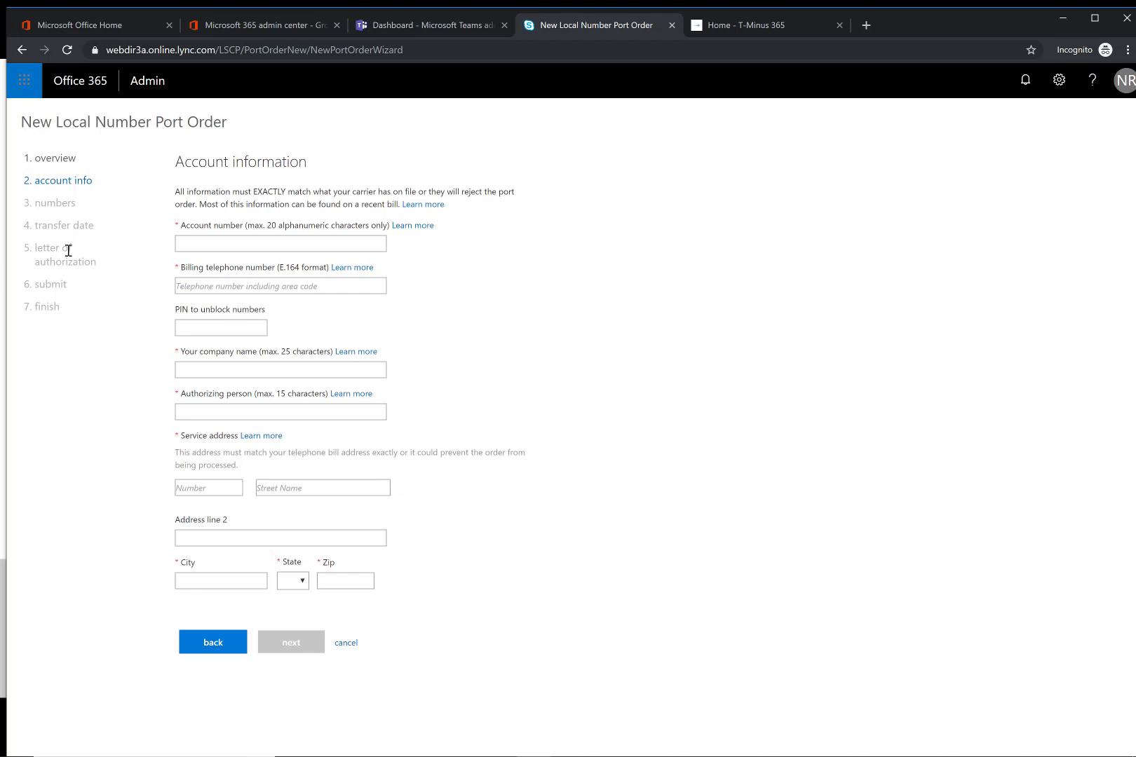
drag(27, 249, 112, 251)
drag(30, 254, 98, 263)
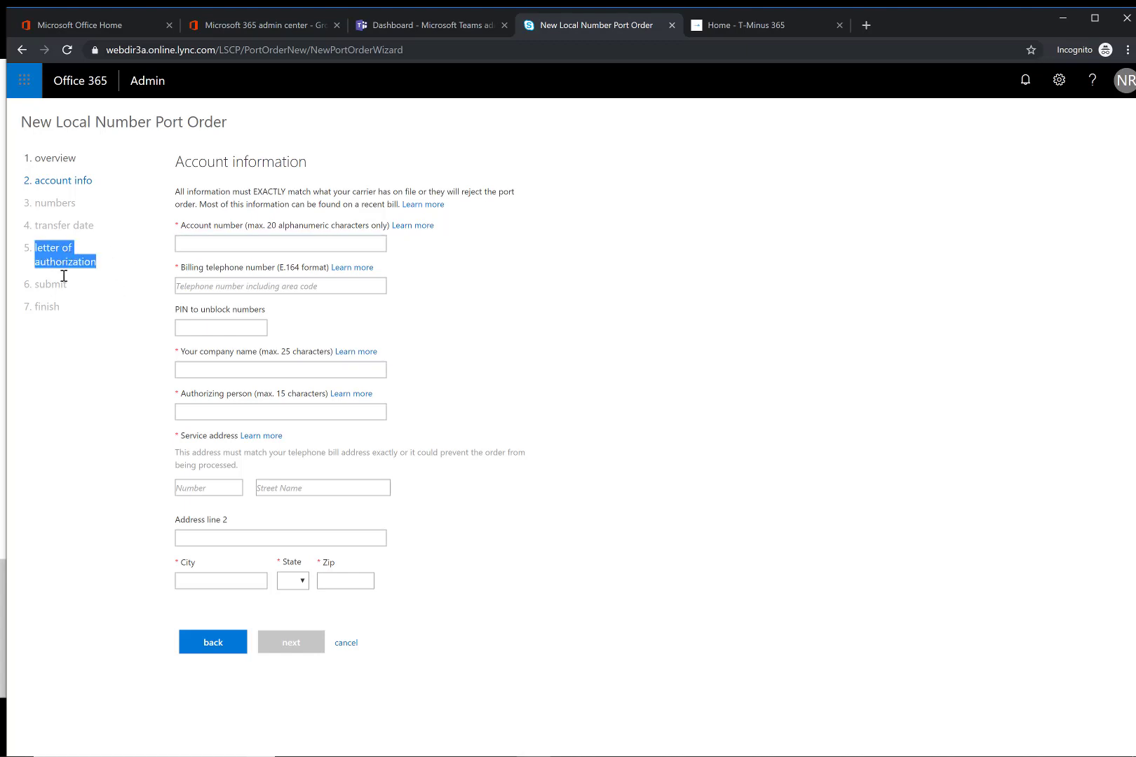
click(201, 370)
click(346, 641)
click(598, 456)
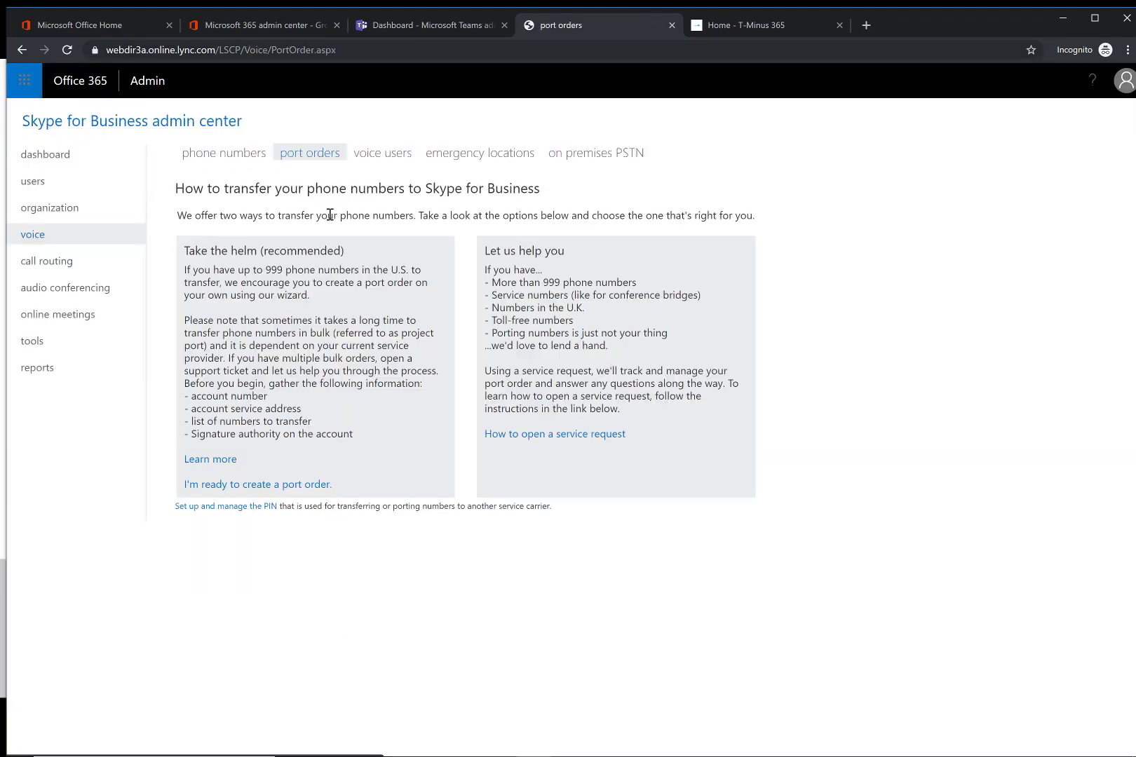
Start adding new user numbers from the phone numbers list, with Colorado as the state and (720) Denver as the city
click(237, 157)
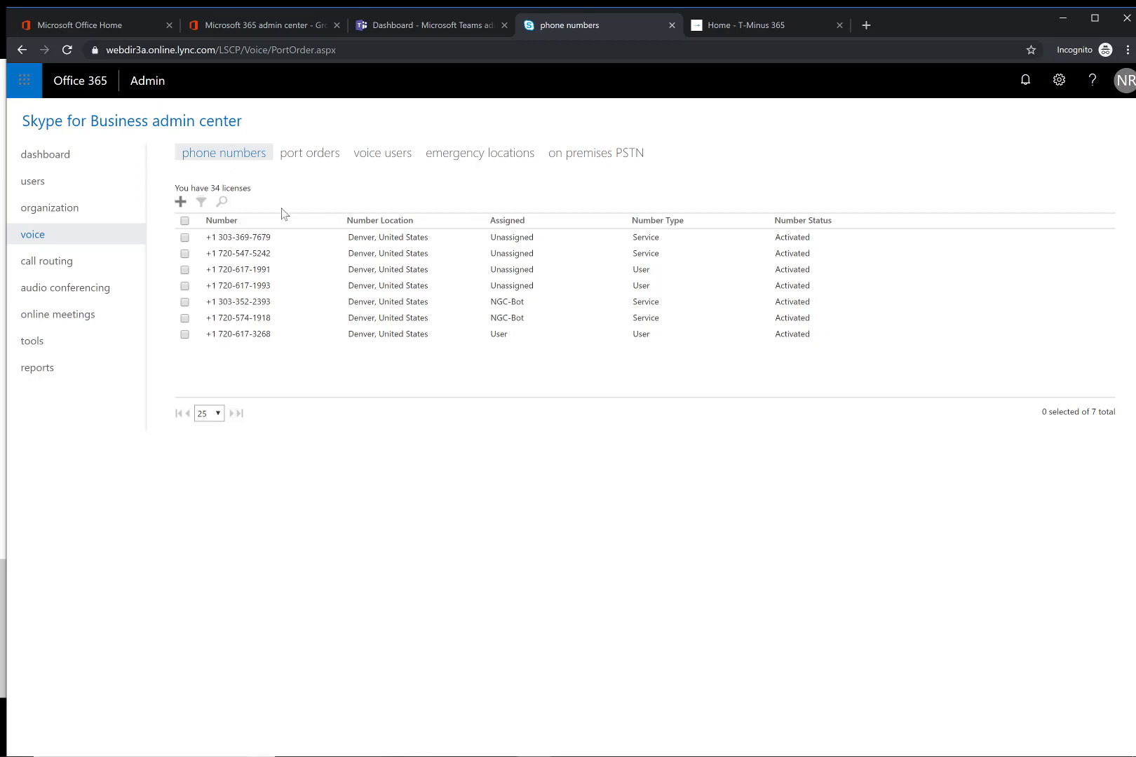
click(182, 202)
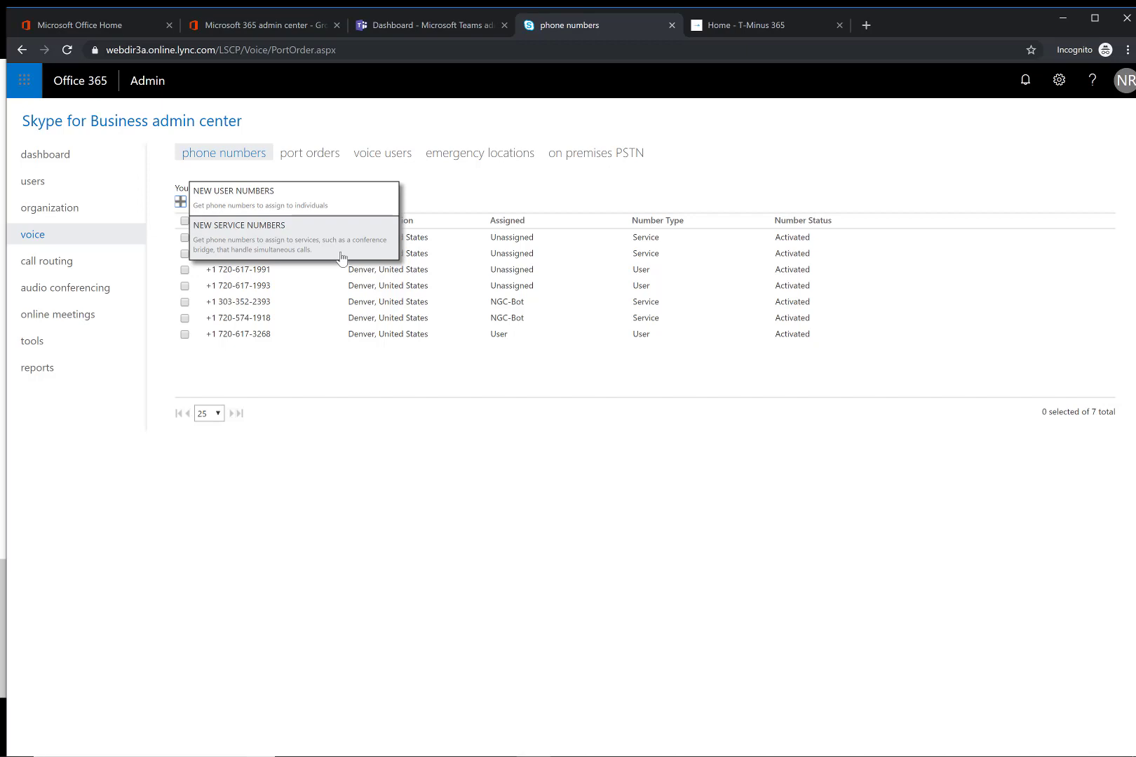
click(339, 202)
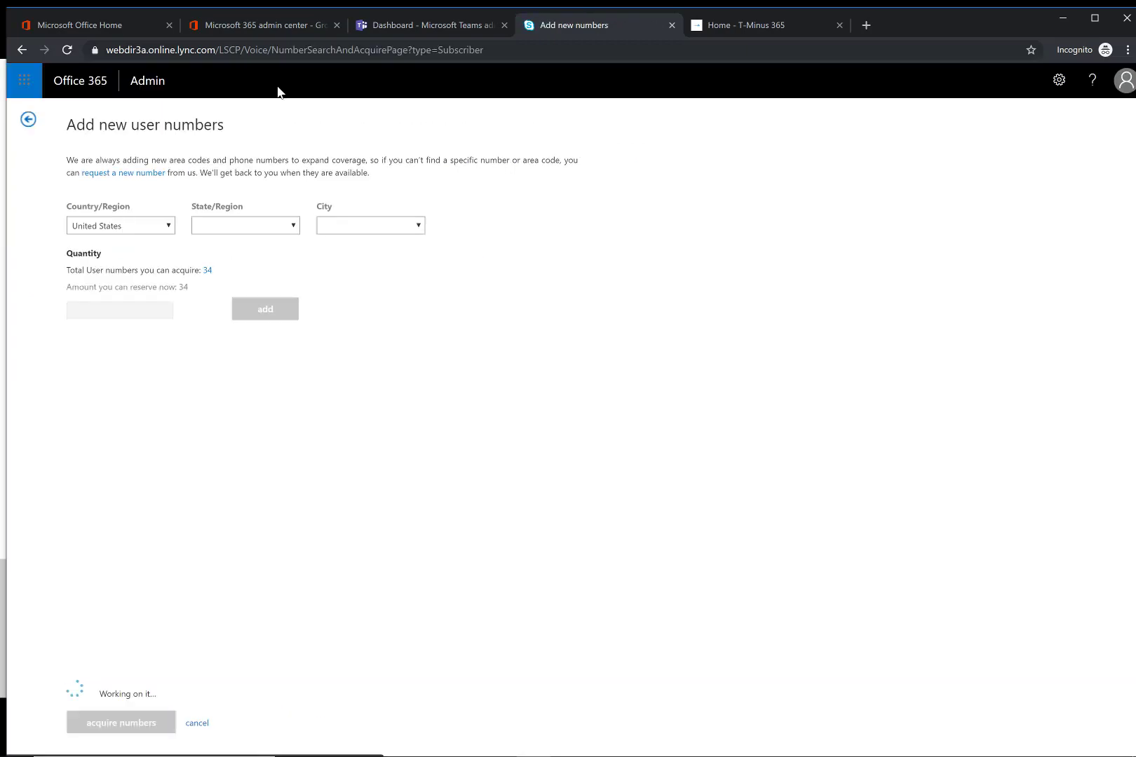
click(279, 230)
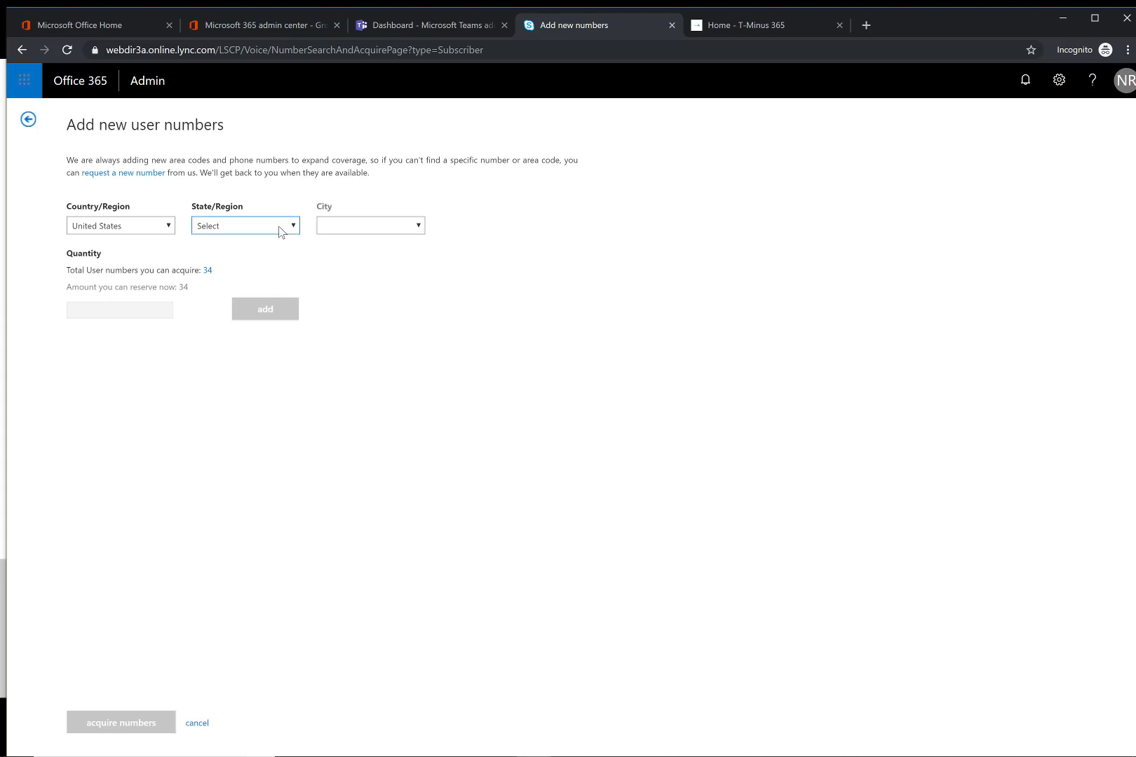
click(255, 378)
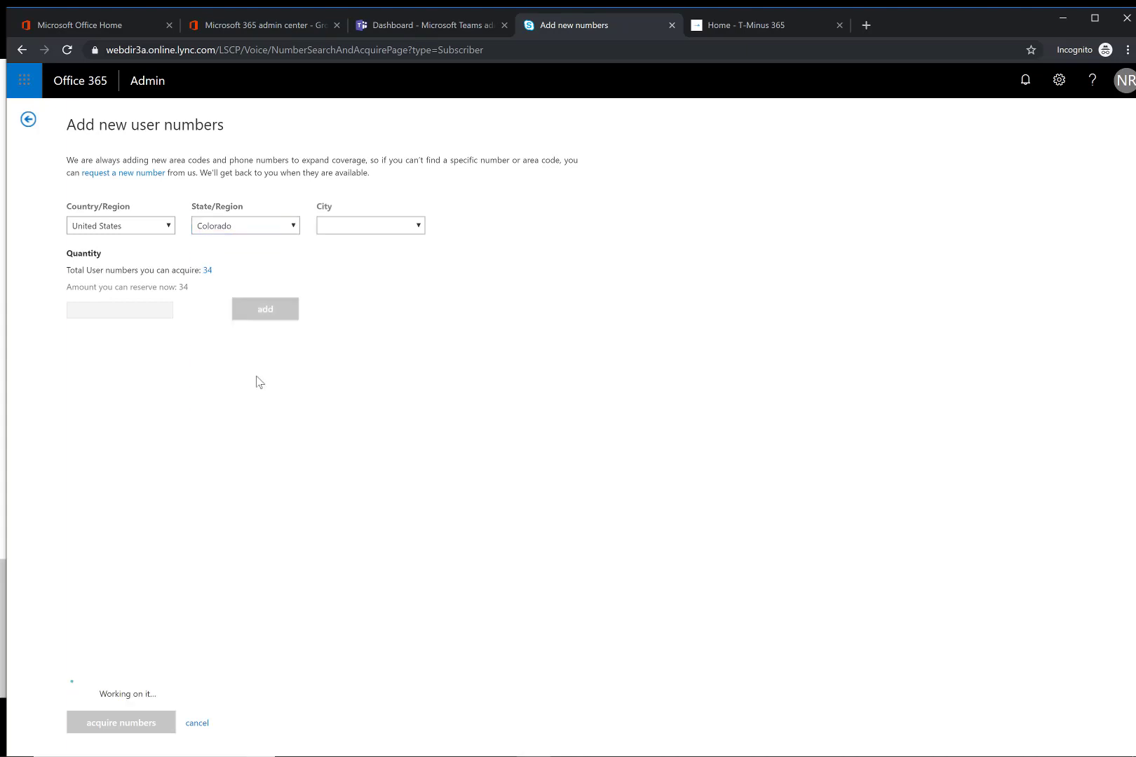
click(391, 234)
click(373, 265)
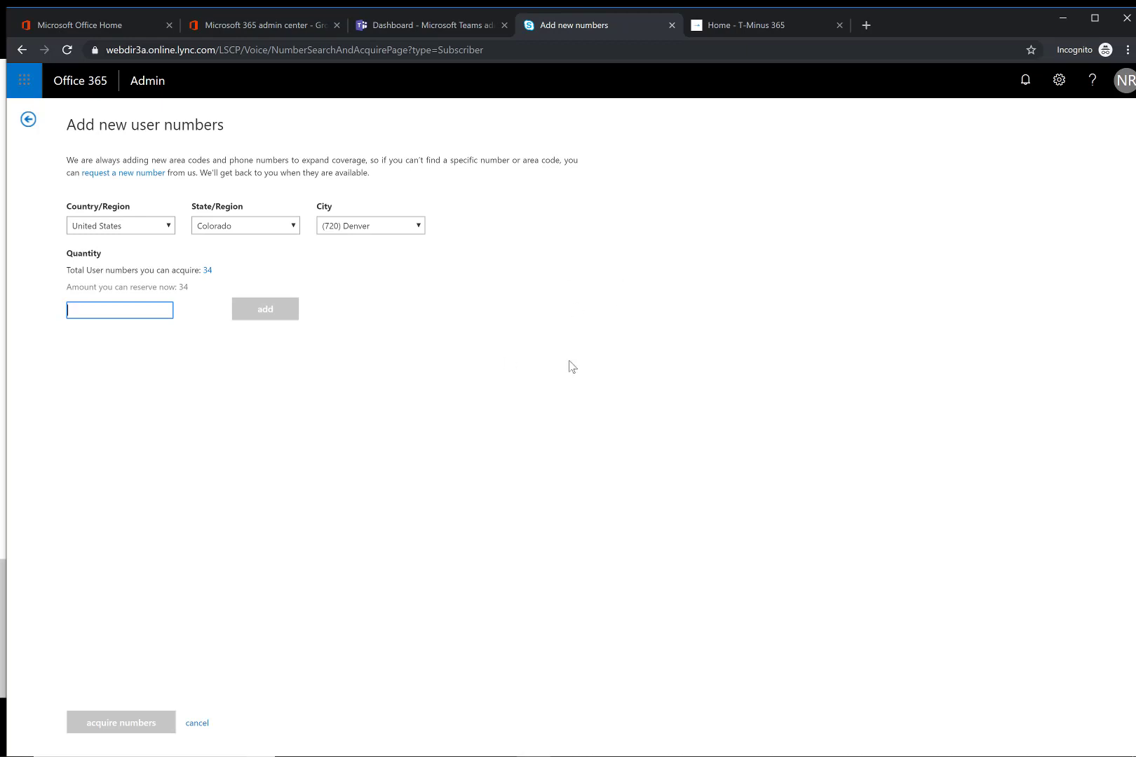
Switch to Microsoft Edge and examine the Microsoft Docs article on how many user and toll service numbers each license count allows
key(alt+Tab)
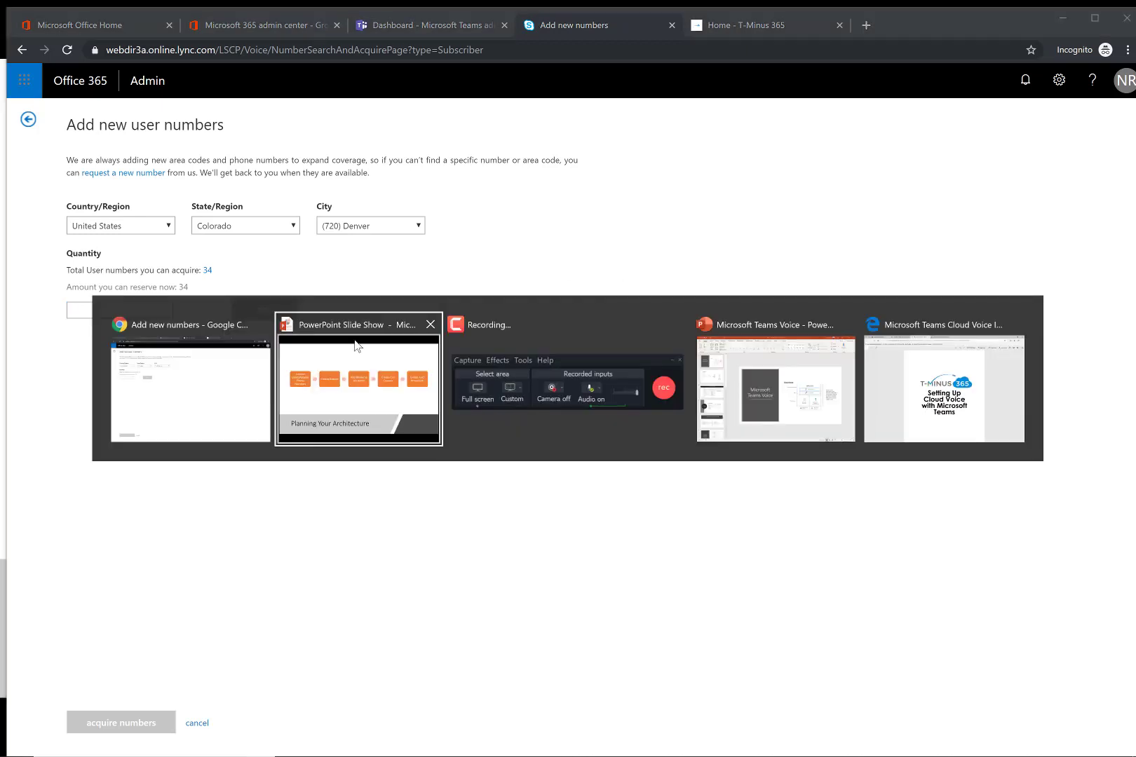
key(alt+Tab)
key(alt+Tab)
key(alt+Tab)
click(536, 12)
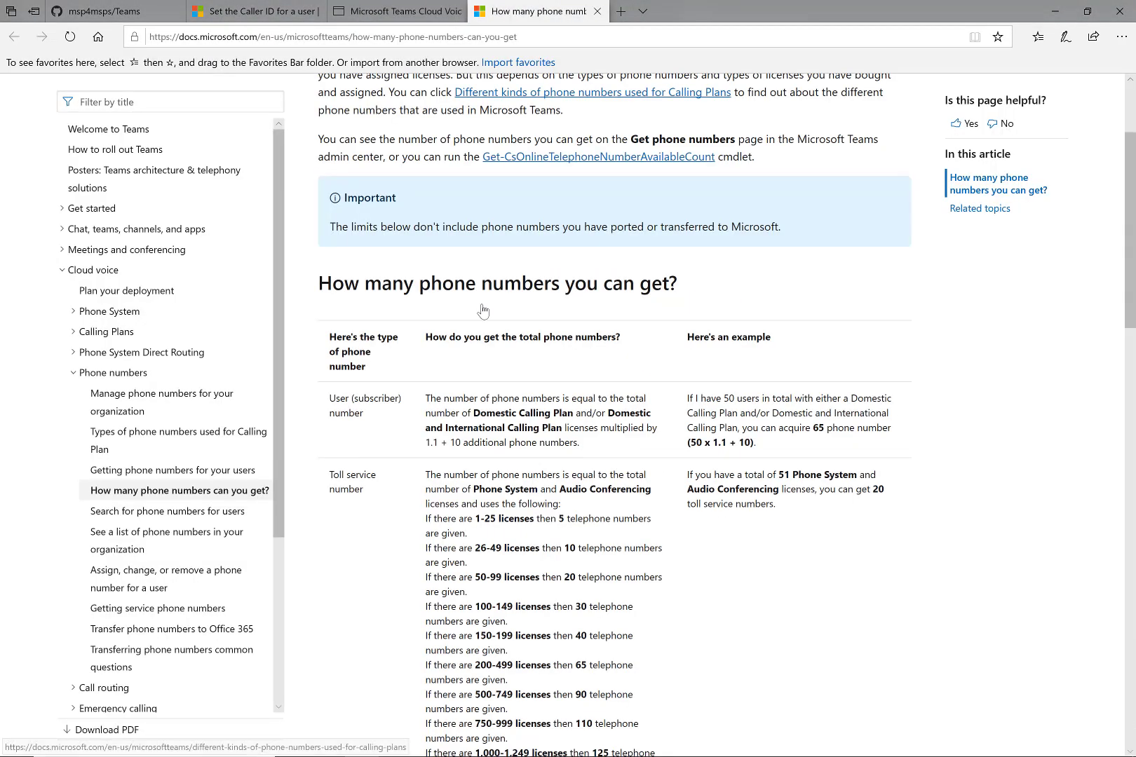
scroll(484, 308, up, 3)
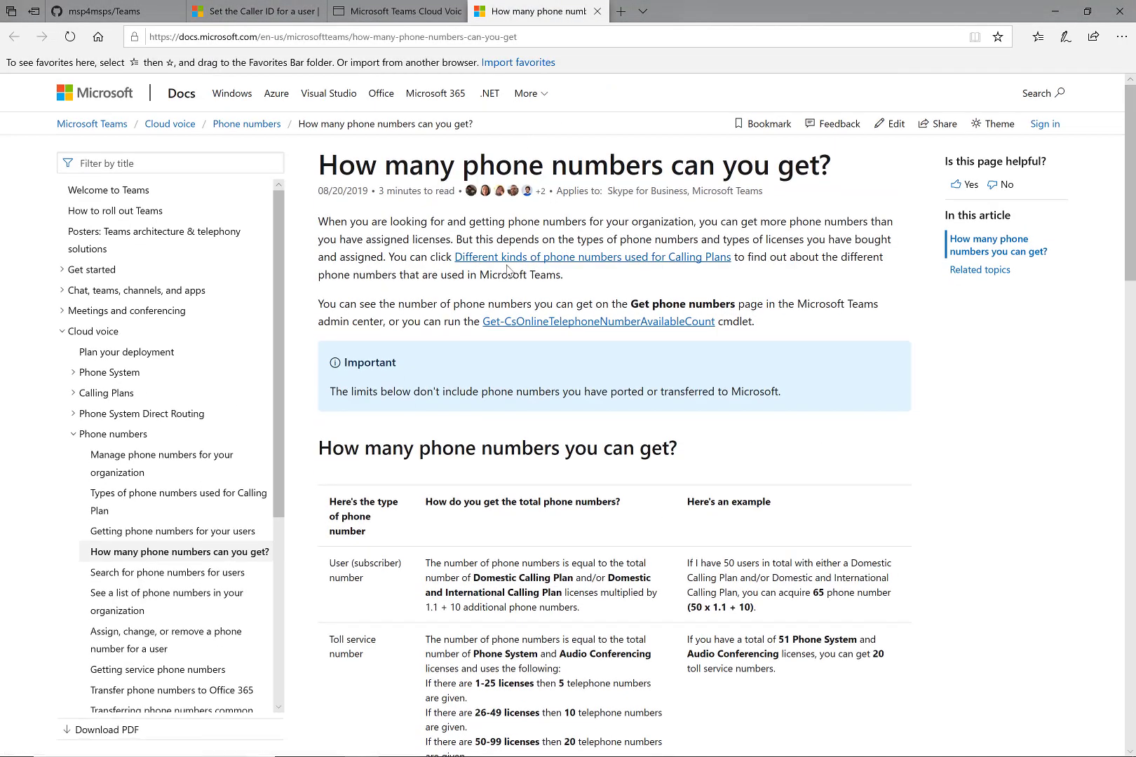
scroll(518, 442, down, 3)
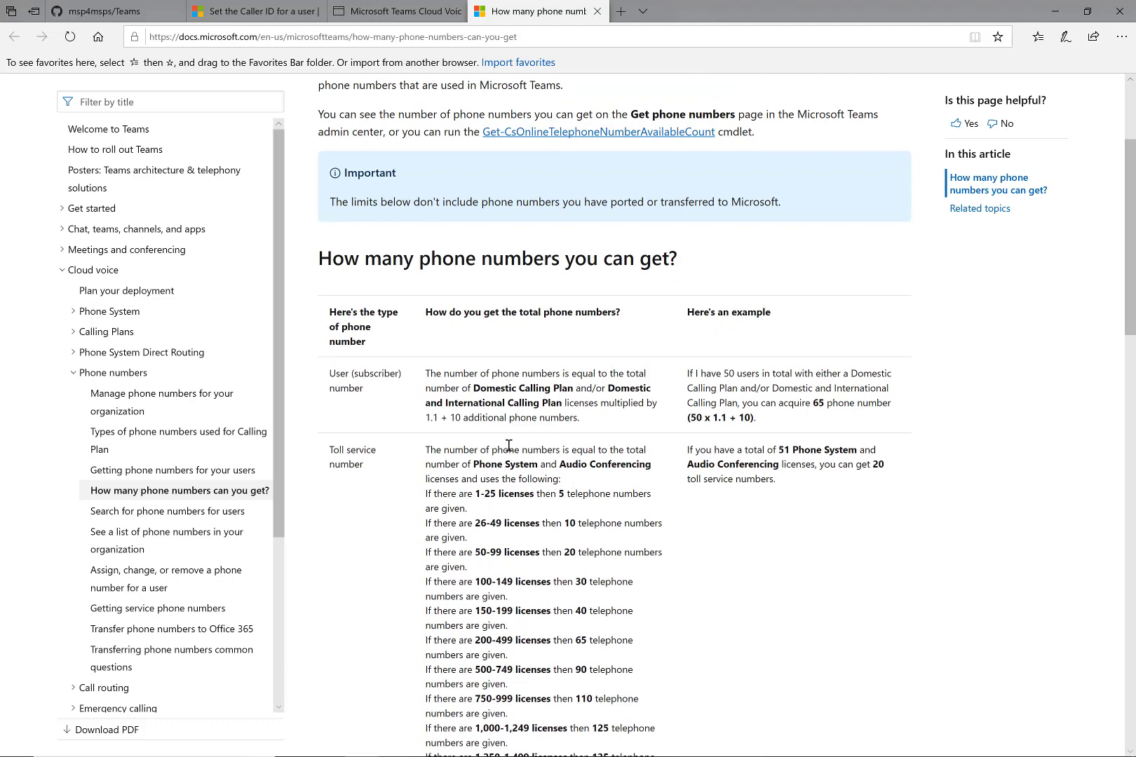
scroll(509, 446, down, 2)
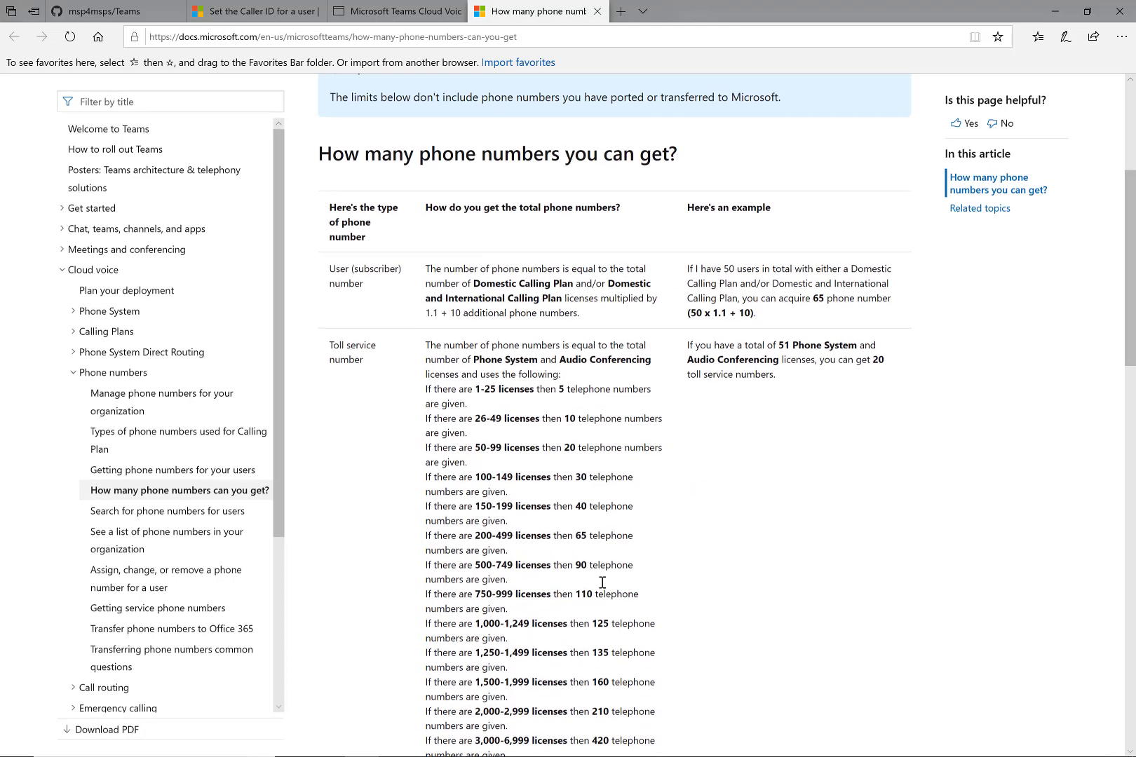
scroll(602, 582, up, 3)
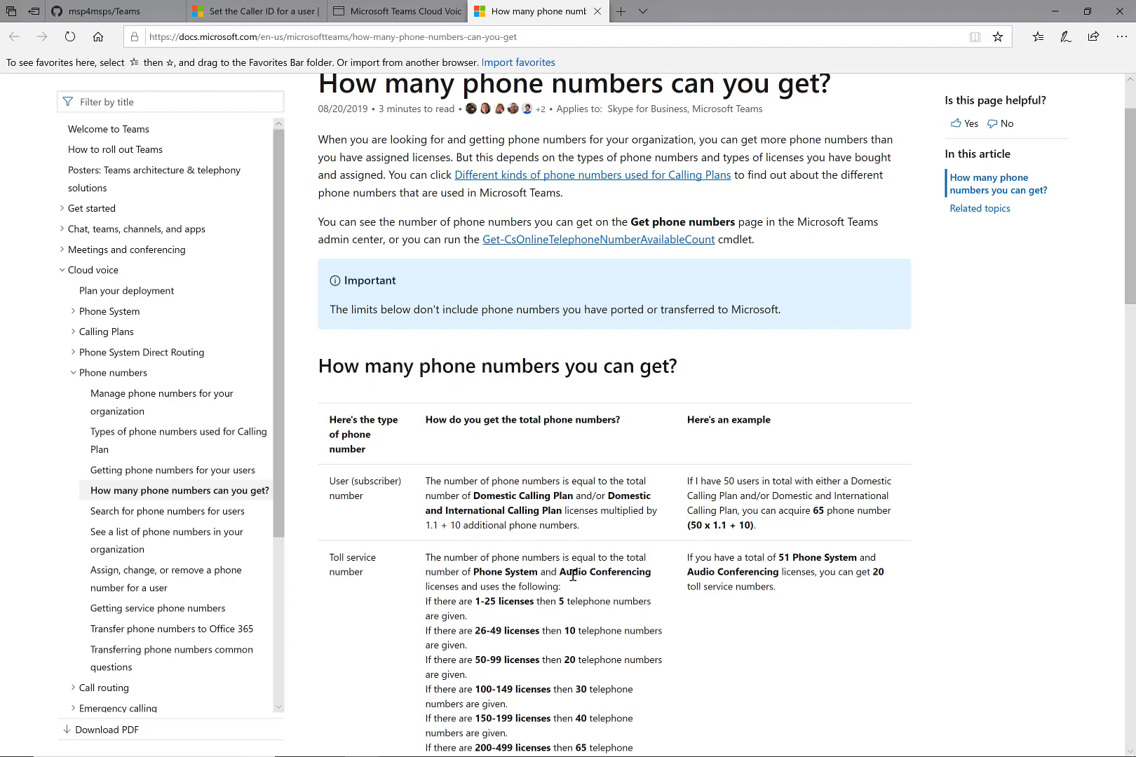
scroll(578, 596, down, 2)
scroll(484, 533, up, 1)
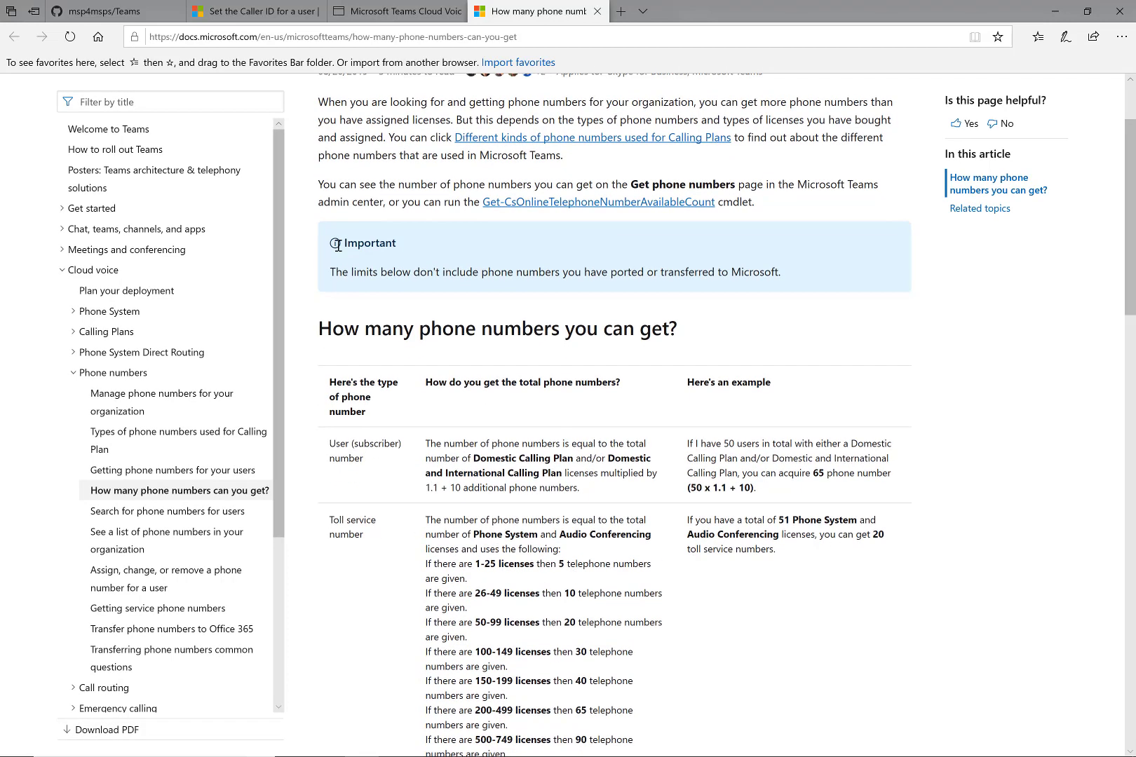
Return to the add new user numbers page in Chrome, reserve a quantity of 2 and acquire the numbers
key(alt+Tab)
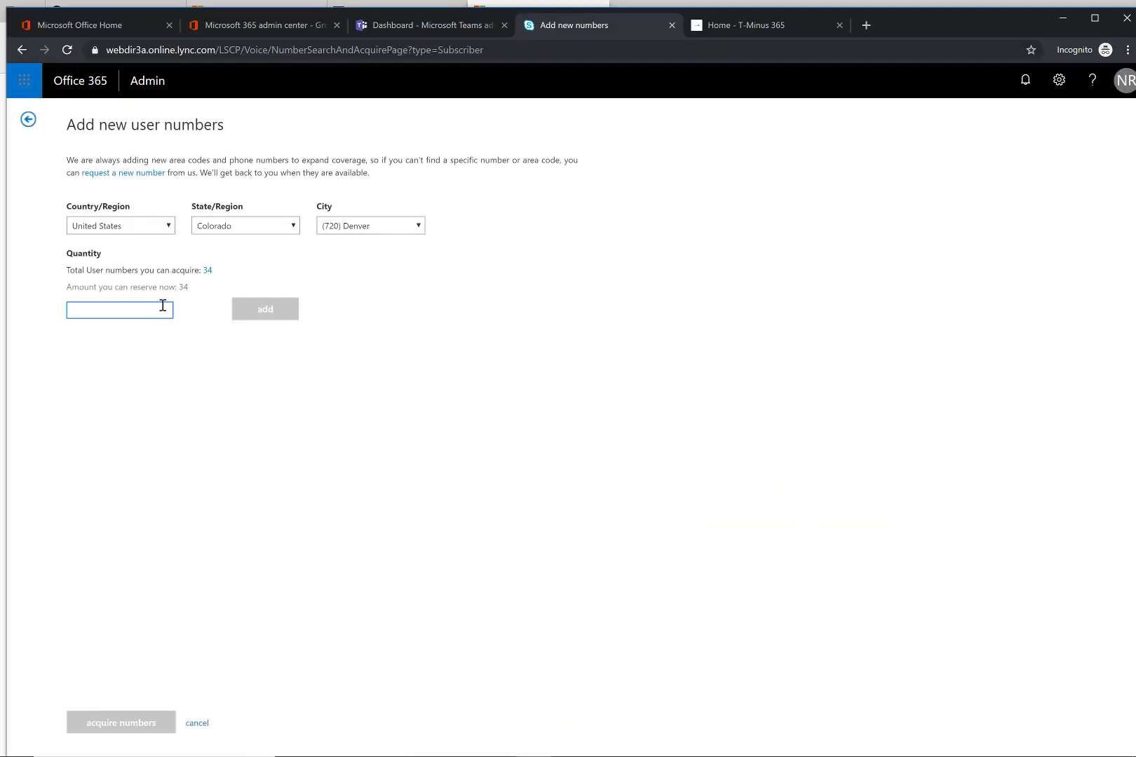
text(2)
click(241, 367)
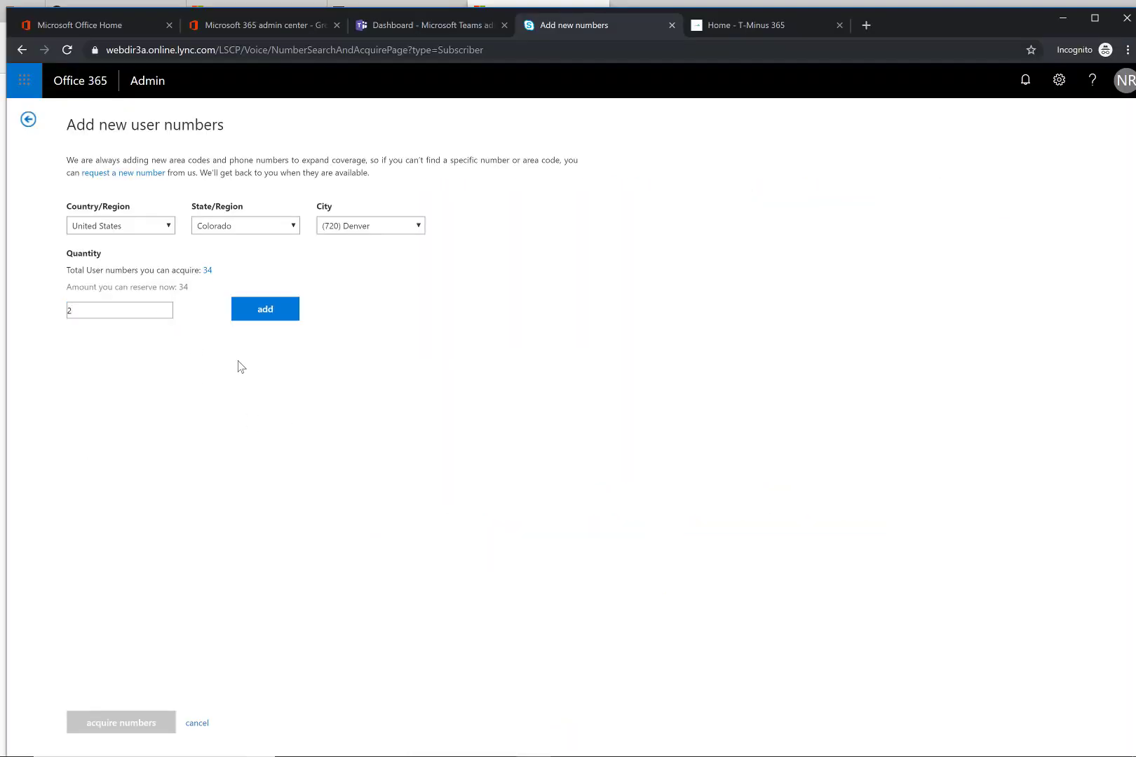
click(265, 310)
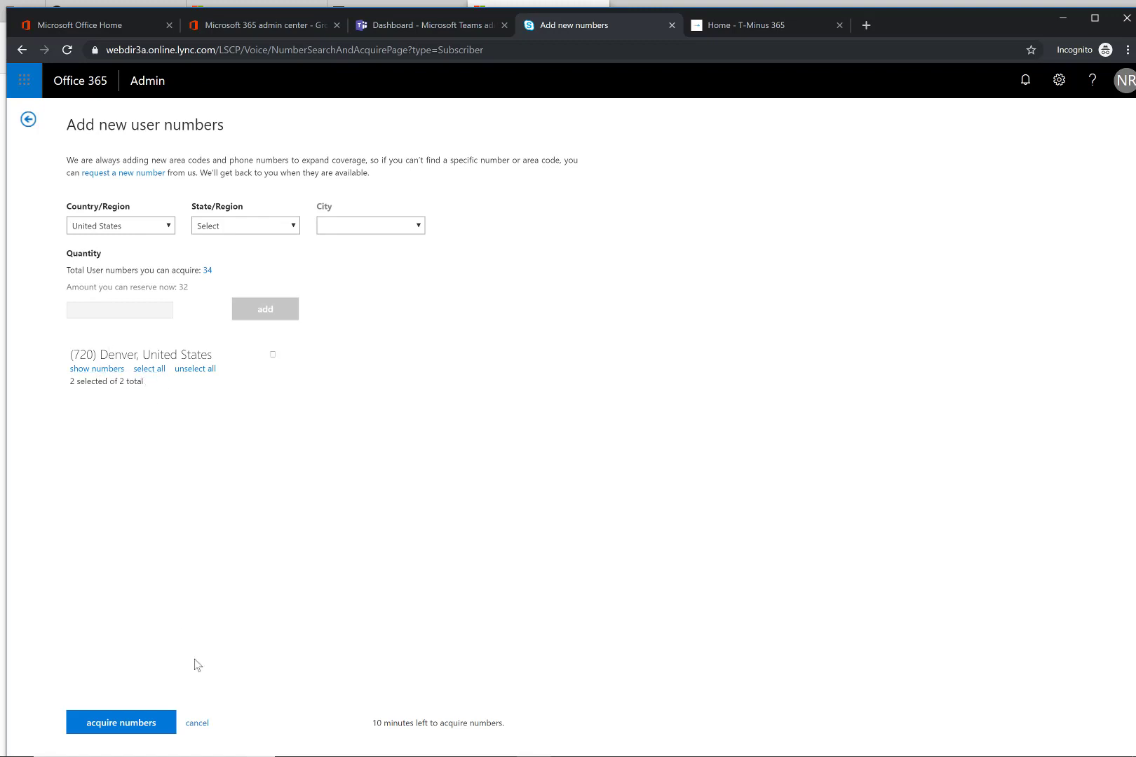
click(119, 724)
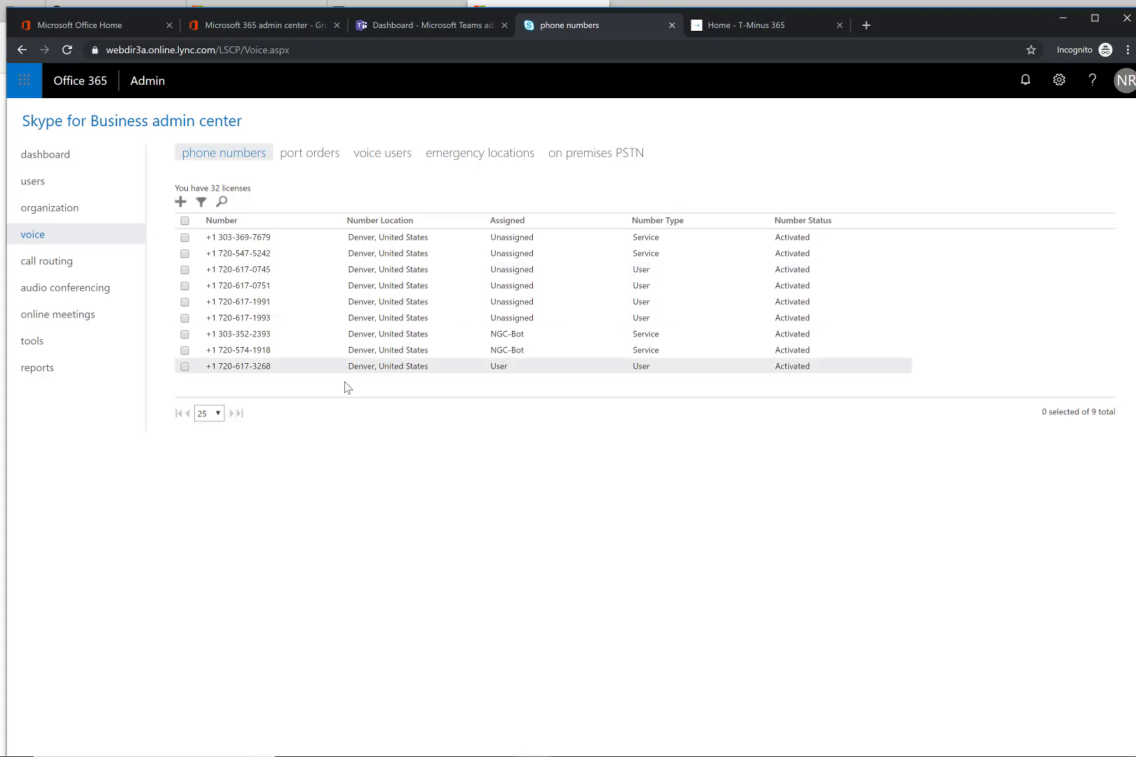
Try to assign the first unassigned user number in the list to a voice user, and close the assignment pane
click(185, 270)
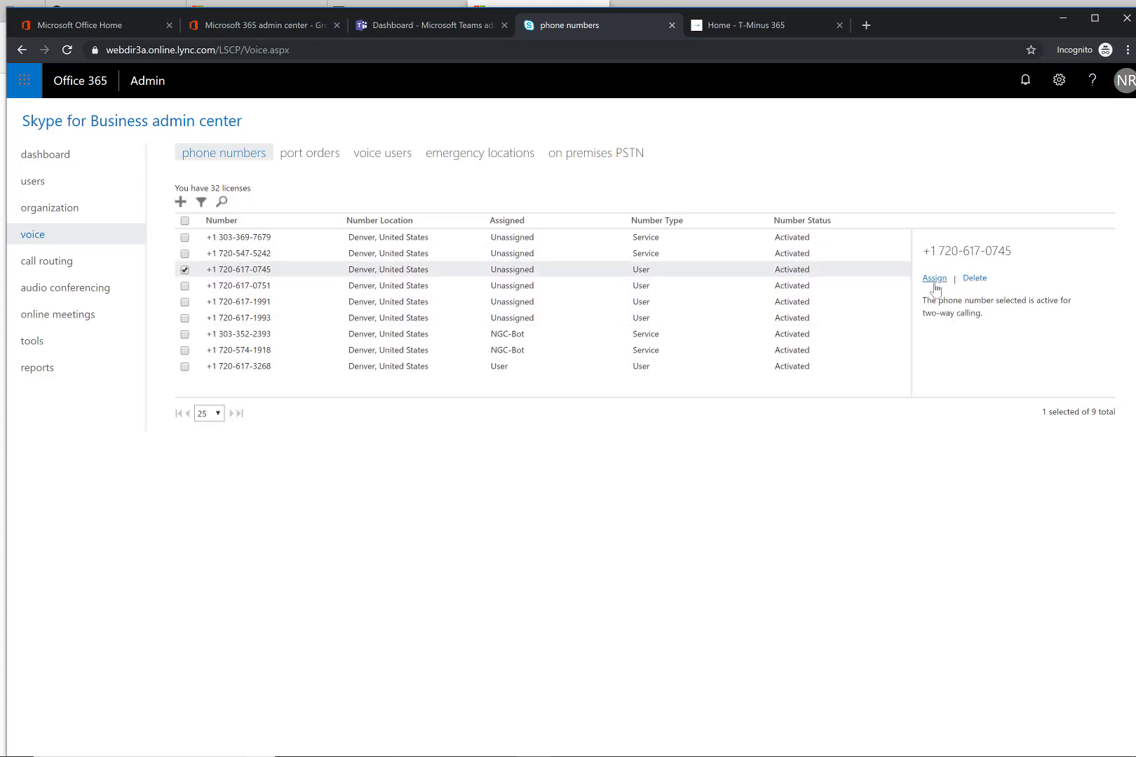
click(935, 281)
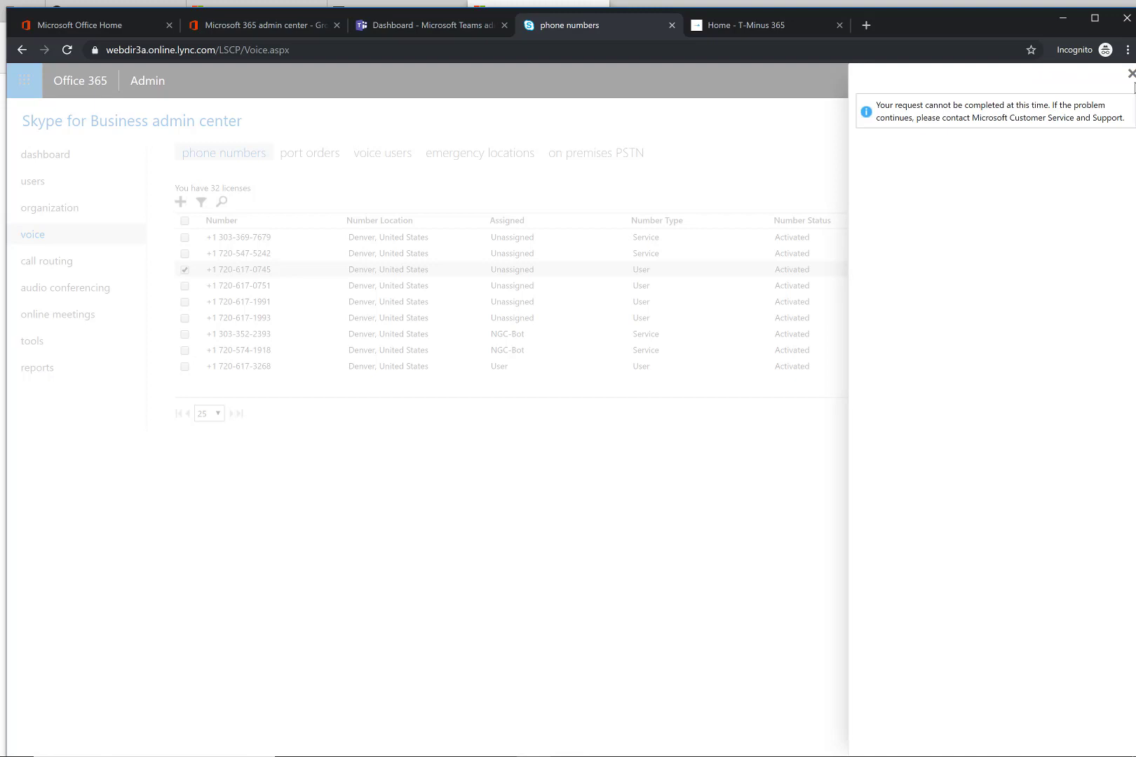
click(1130, 73)
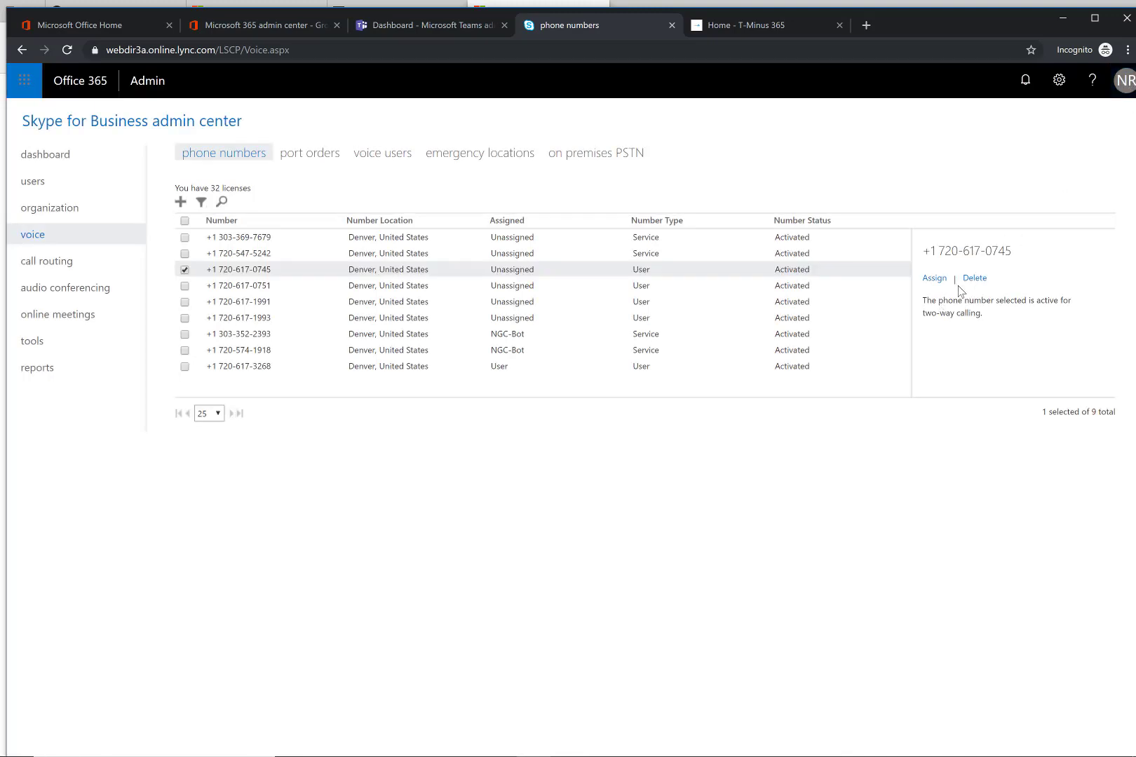
Open the assignment form for the last unassigned user number, examine its voice user and emergency address fields, and close it without saving
click(185, 319)
click(185, 270)
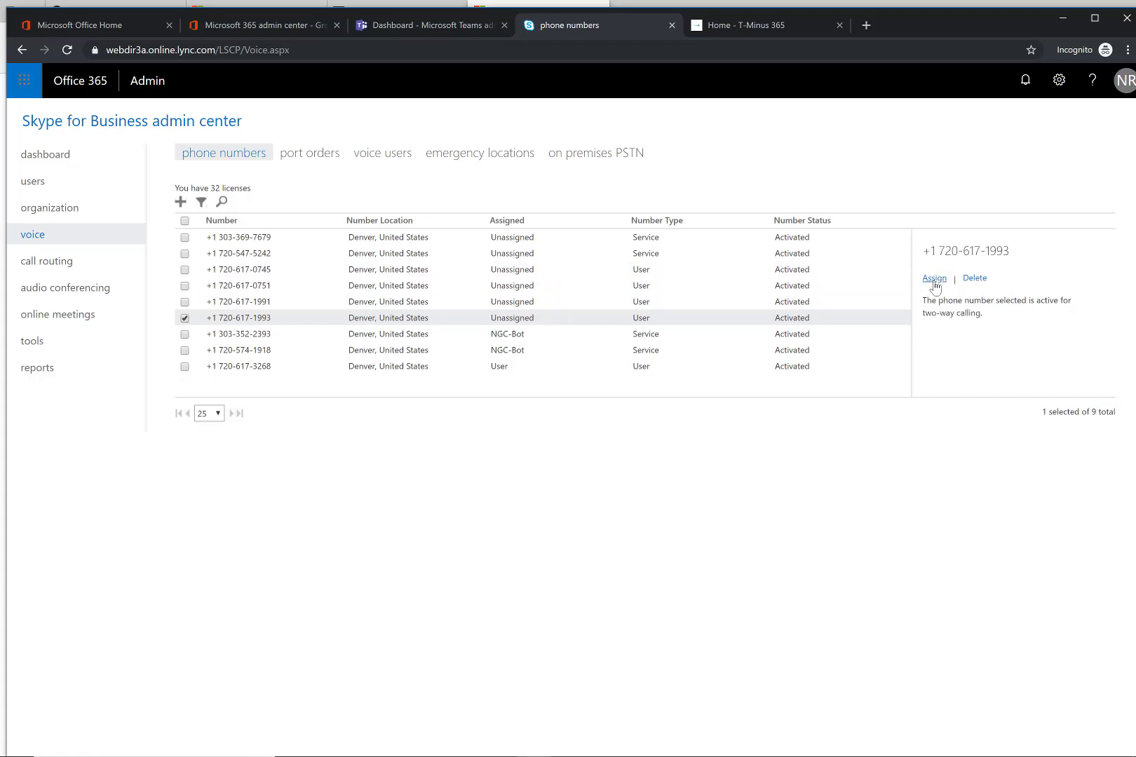
click(941, 279)
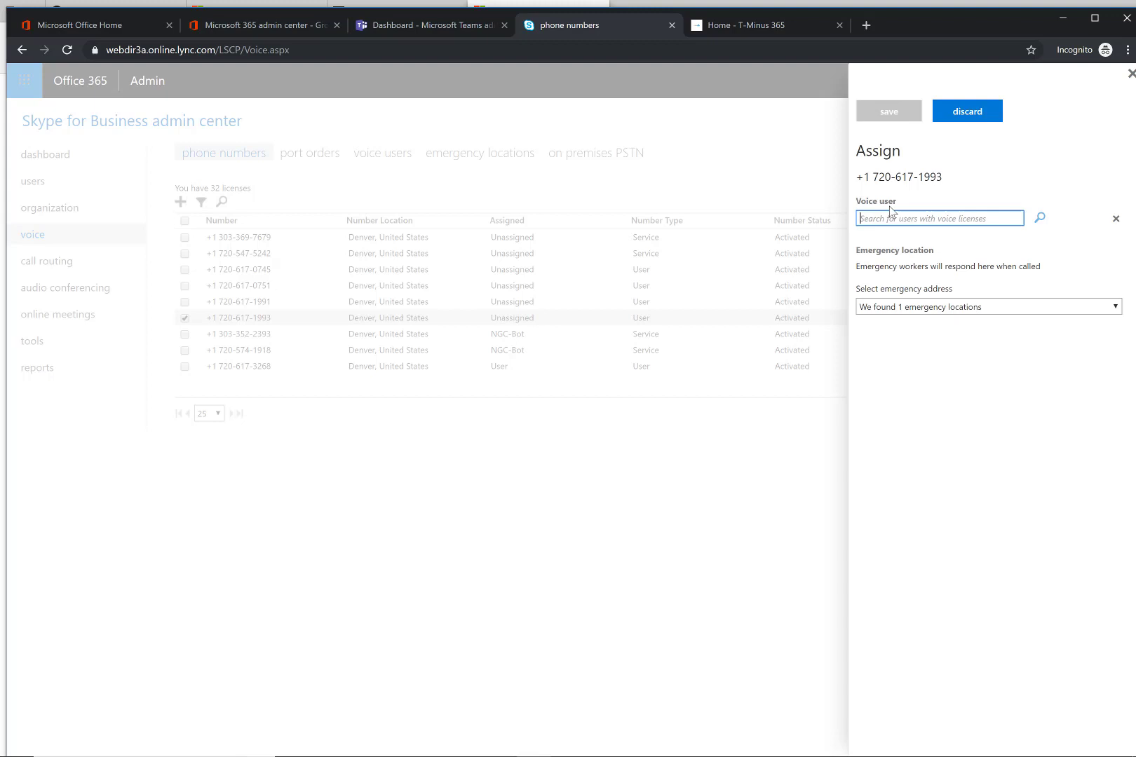
click(930, 307)
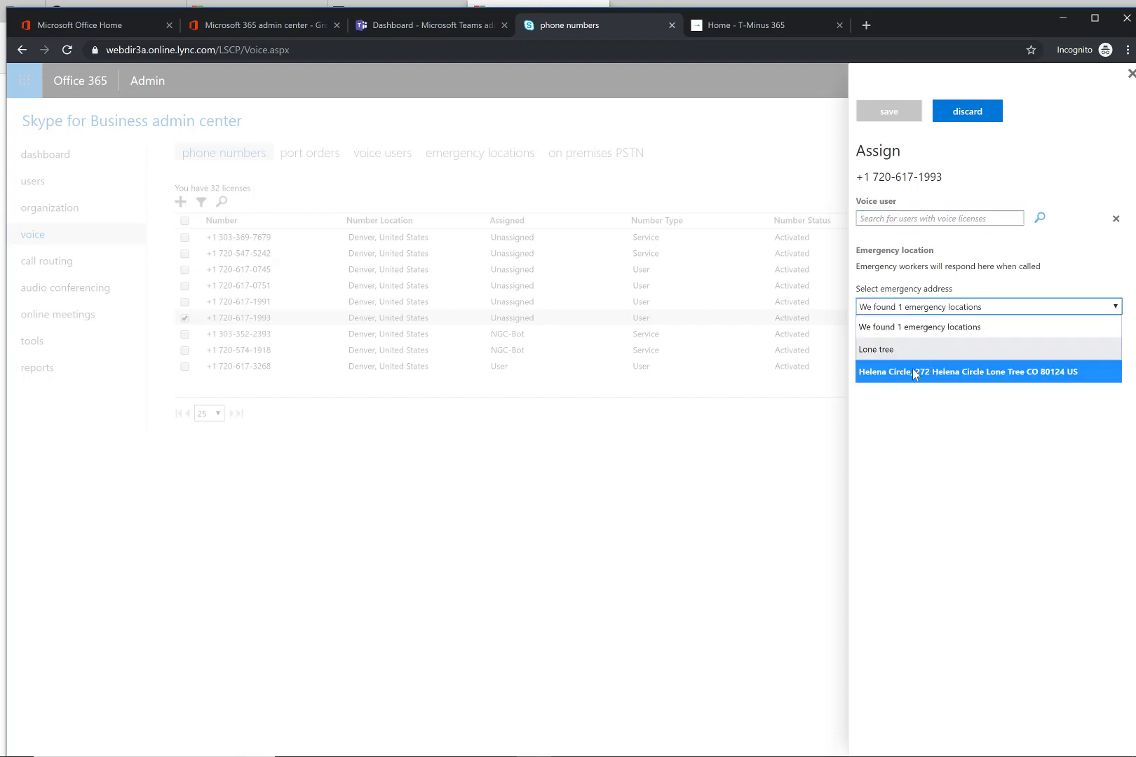
click(932, 290)
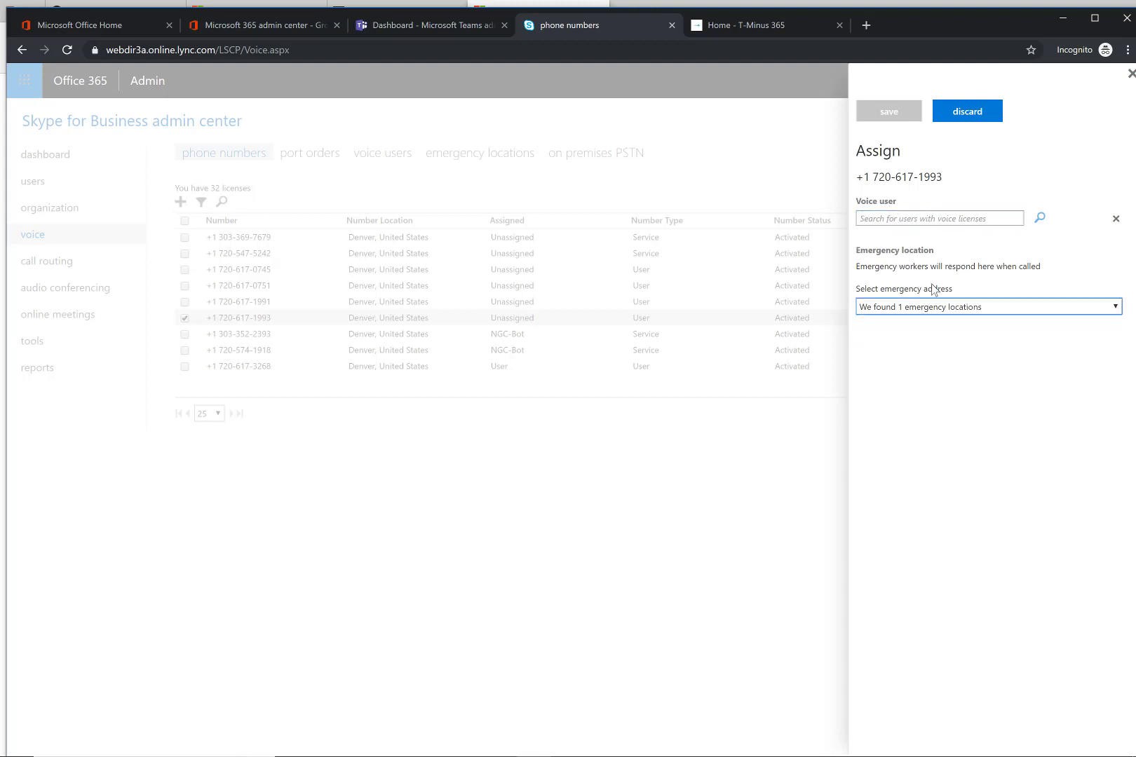
click(936, 221)
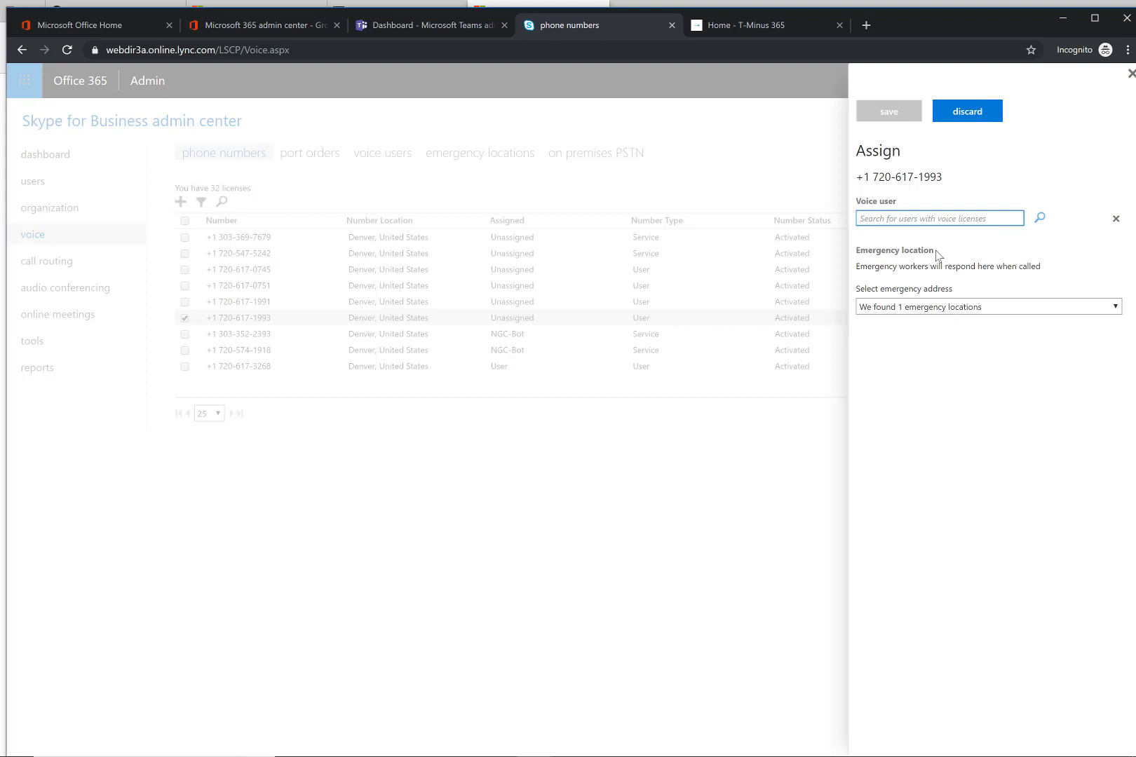
click(1130, 73)
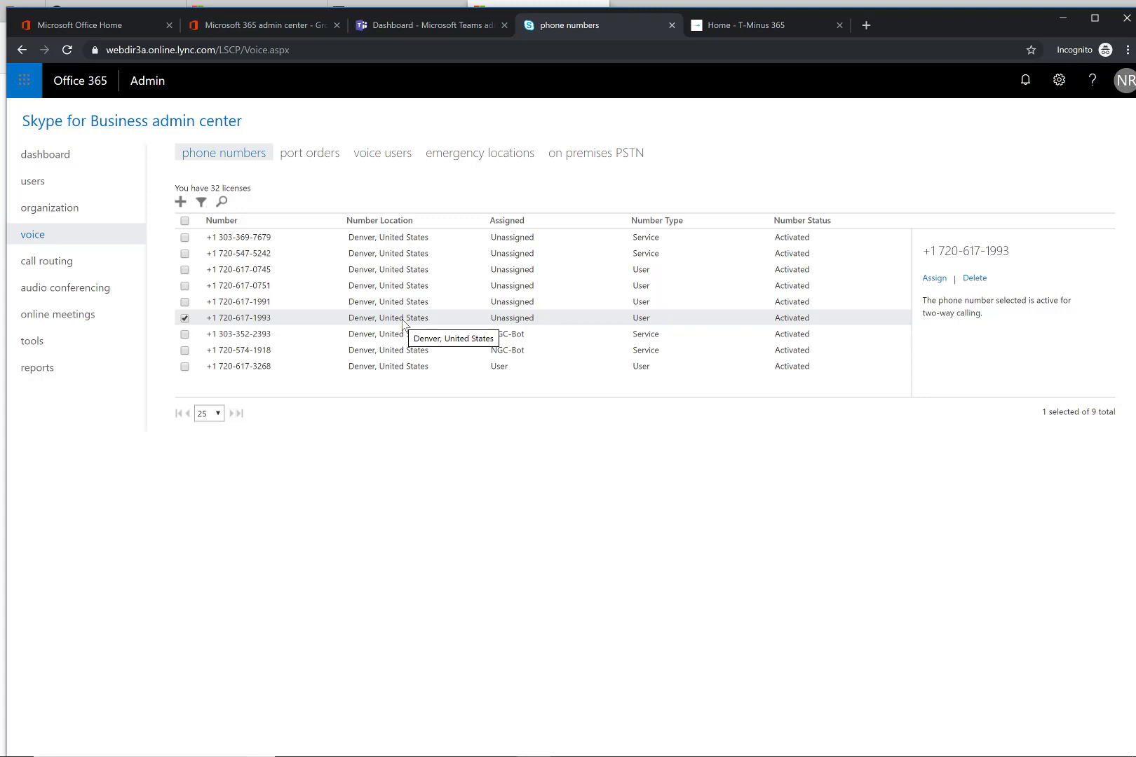
Select a second unassigned user number to check the options for multiple numbers, and clear the whole selection
click(184, 303)
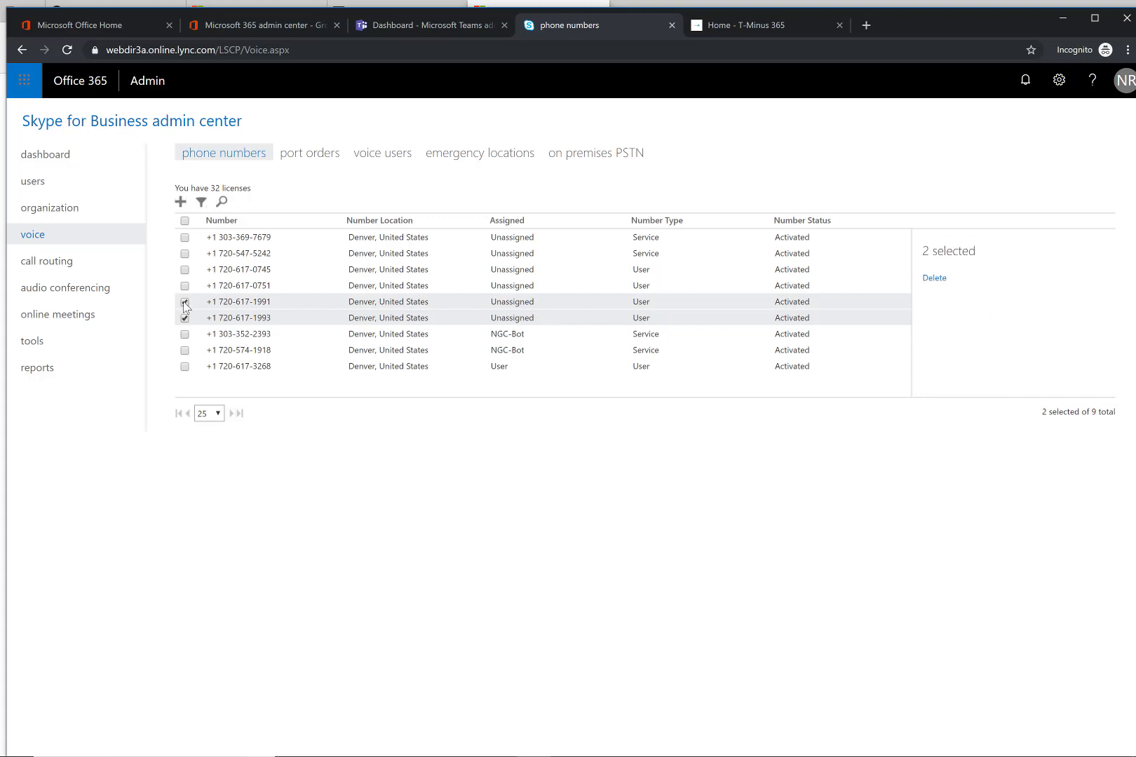
click(185, 302)
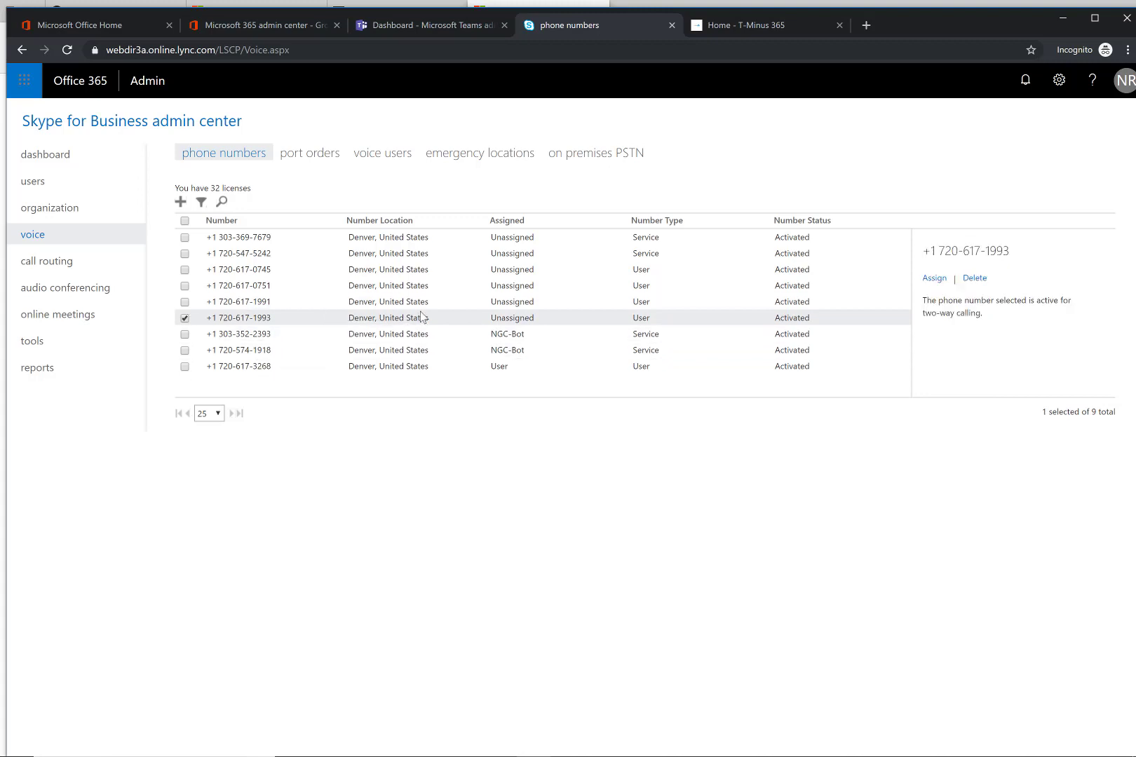
click(184, 318)
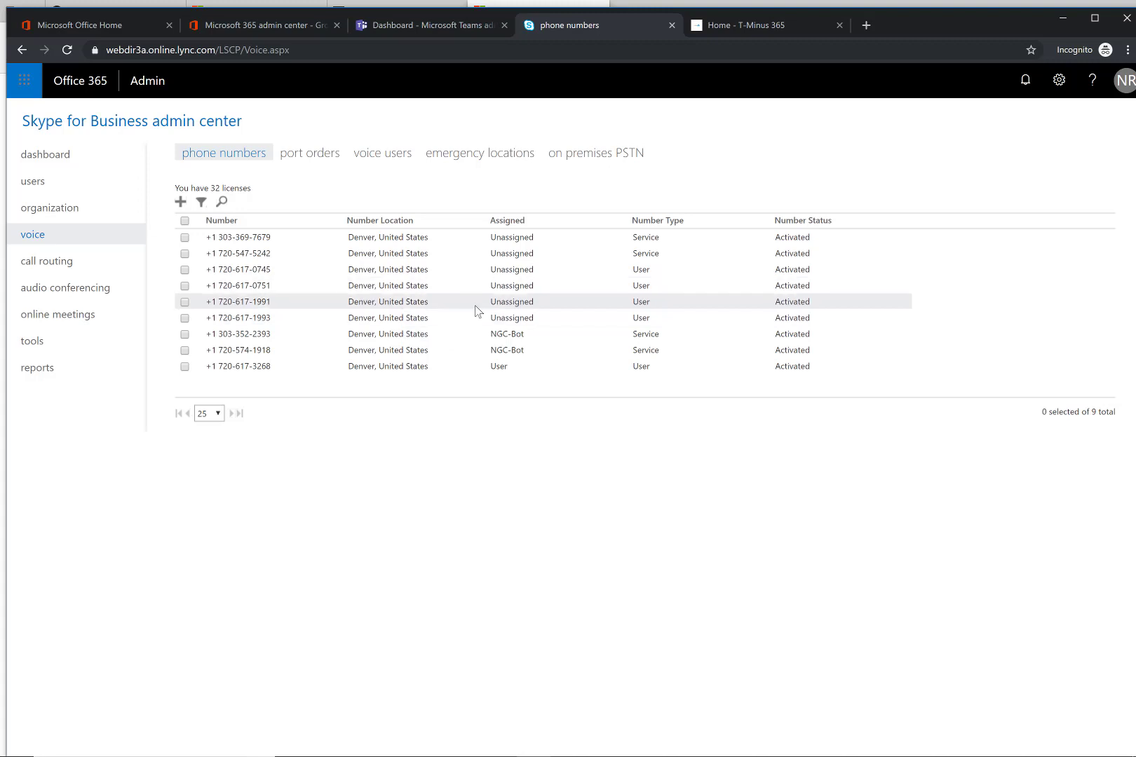
Switch to Microsoft Edge and open the script "Bulk Assigning Phone Numbers to Users.ps1" in the msp4msps/Teams GitHub repository
key(alt+Tab)
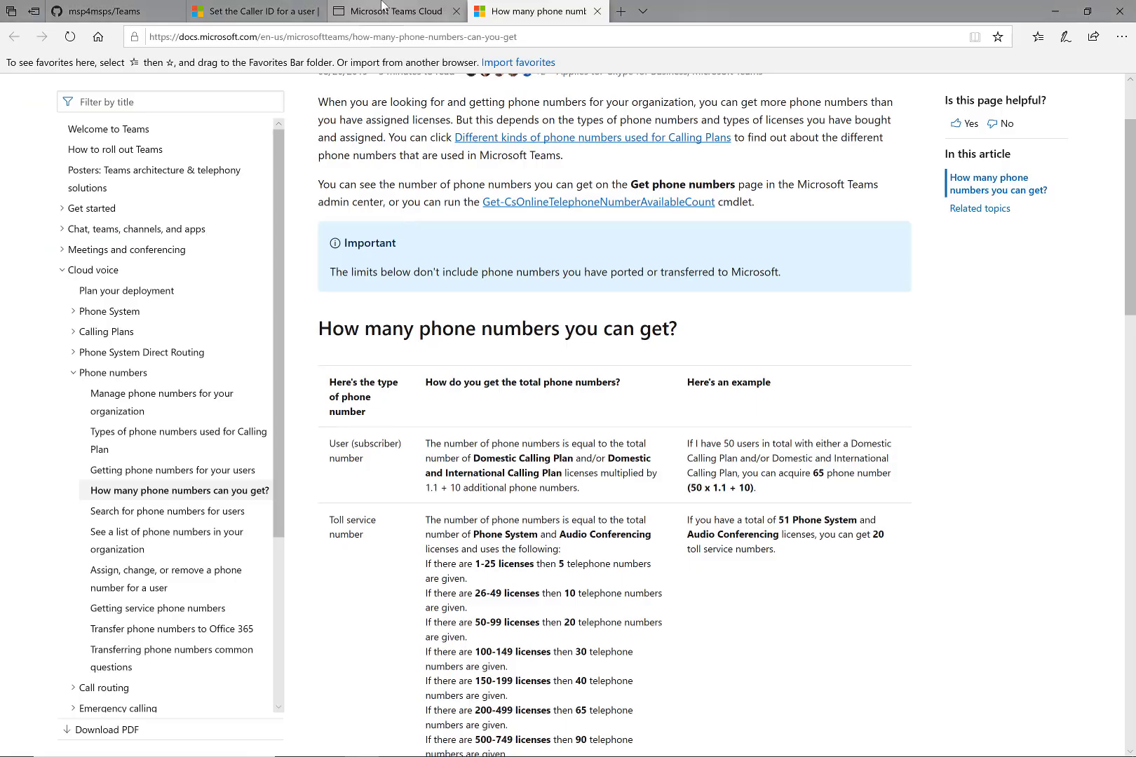
click(152, 12)
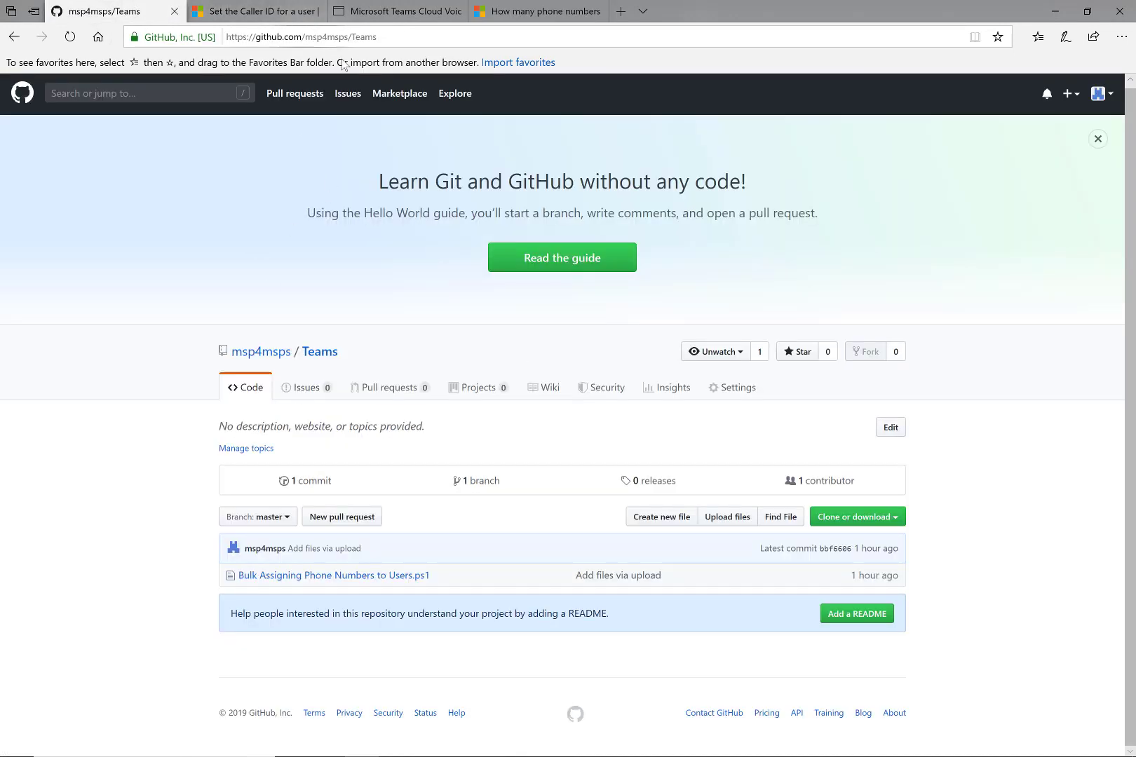
click(381, 576)
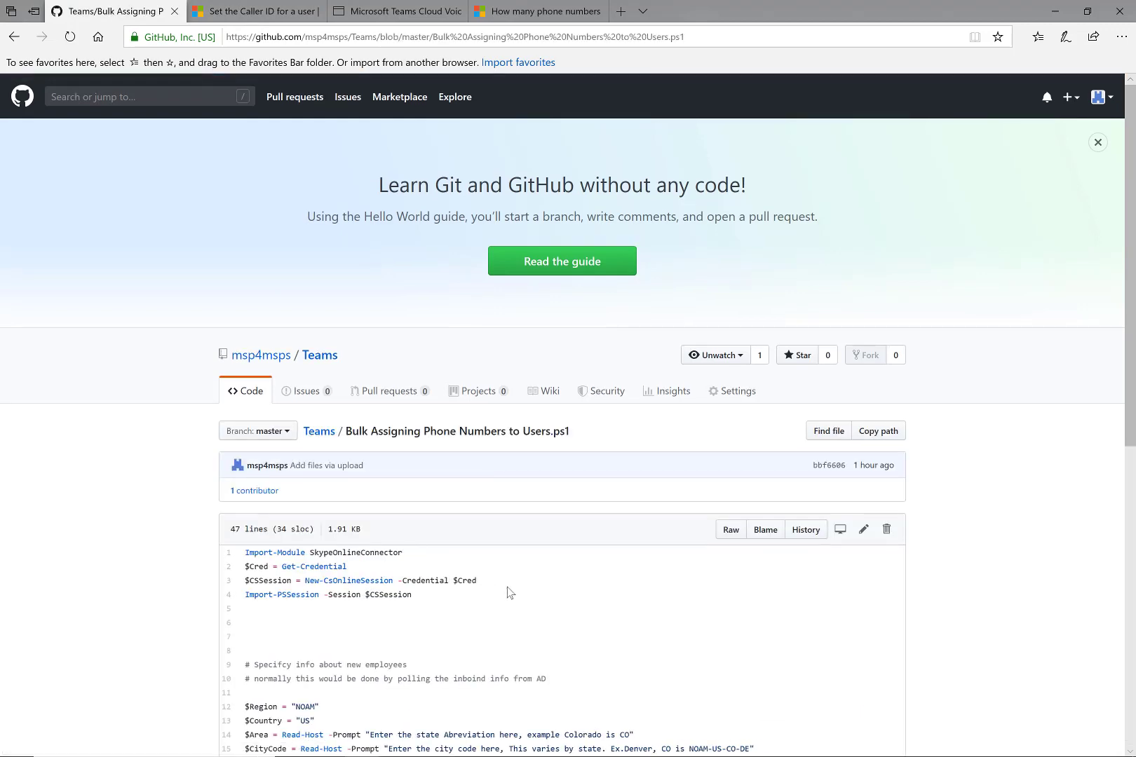
Examine the bulk phone number assignment script, from its session setup and location prompts through the number search to the per-user assignment loop
scroll(508, 593, down, 2)
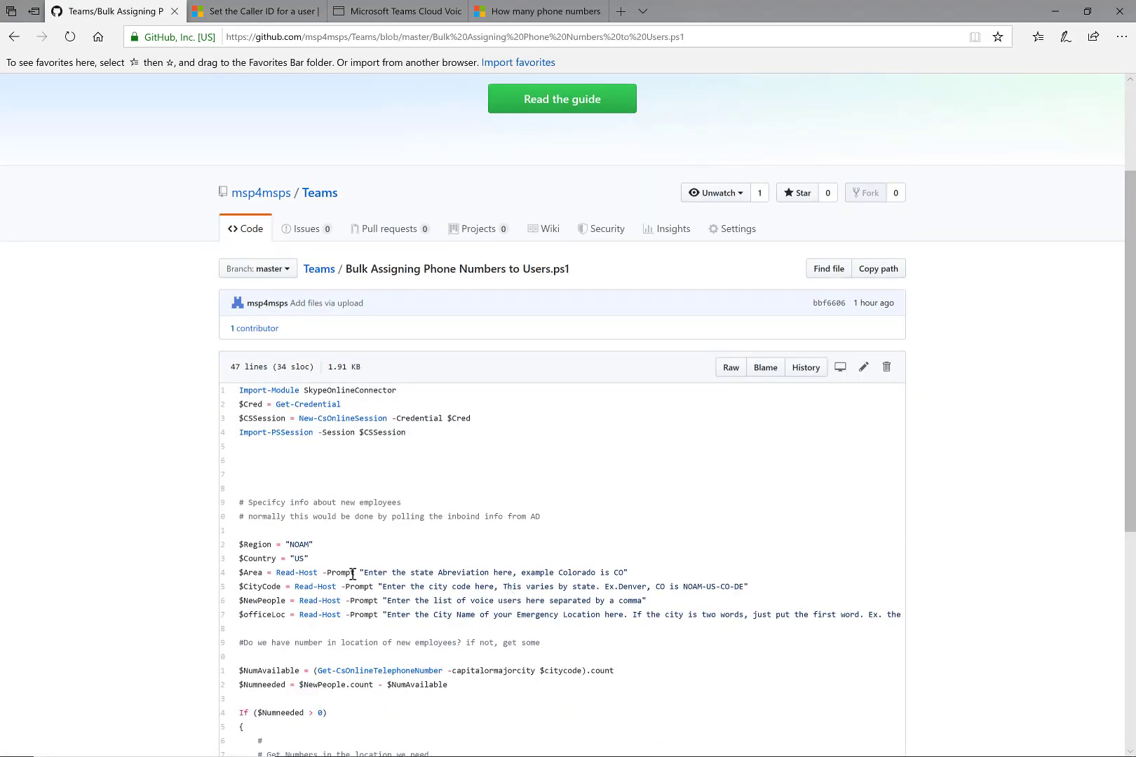
scroll(372, 568, down, 2)
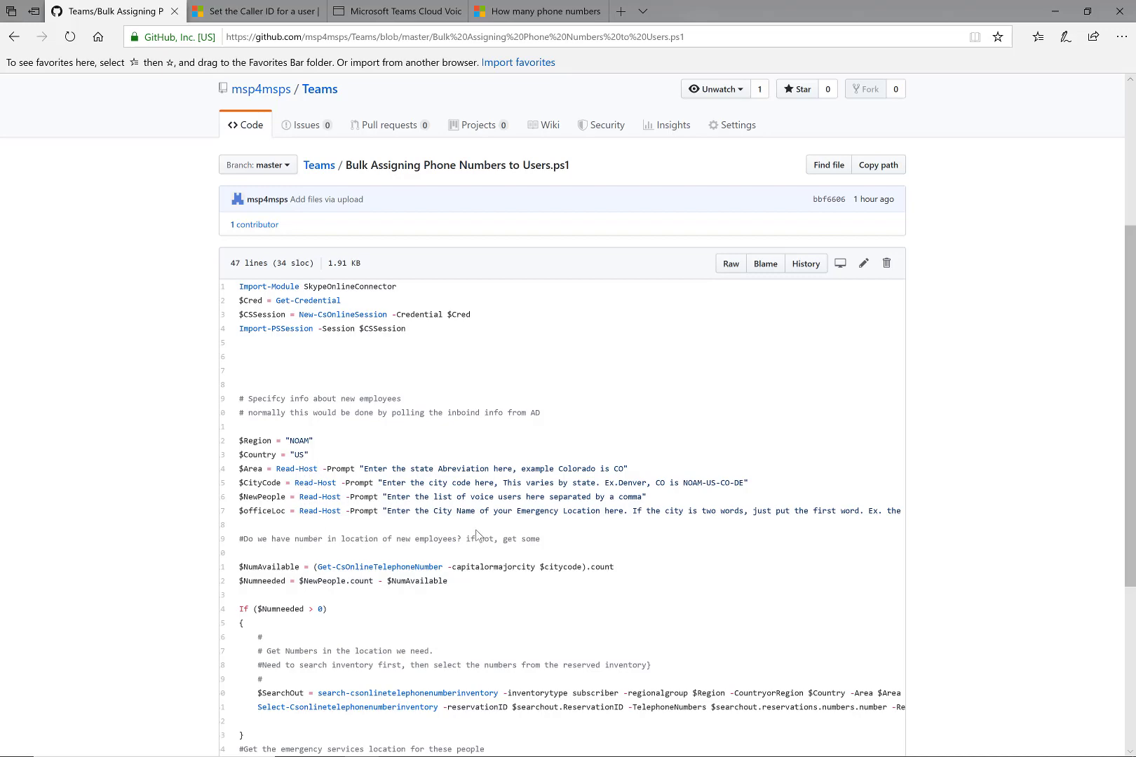
scroll(477, 535, left, 1)
scroll(478, 563, down, 3)
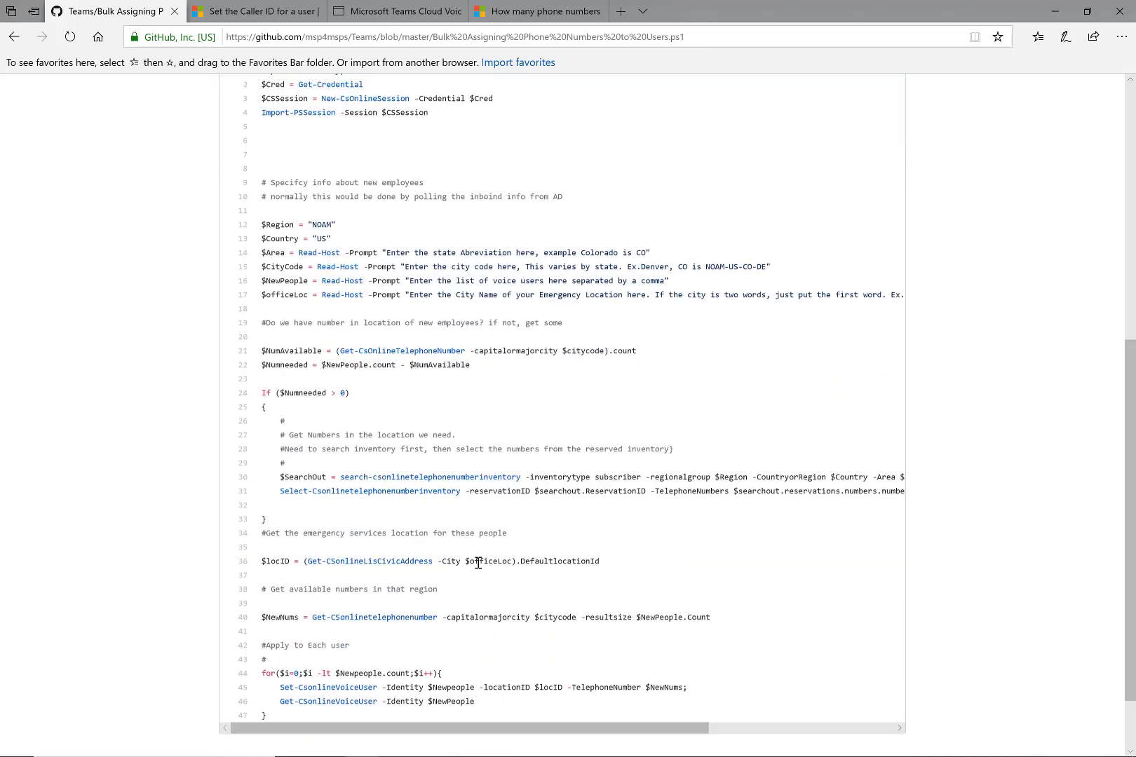
scroll(477, 558, up, 2)
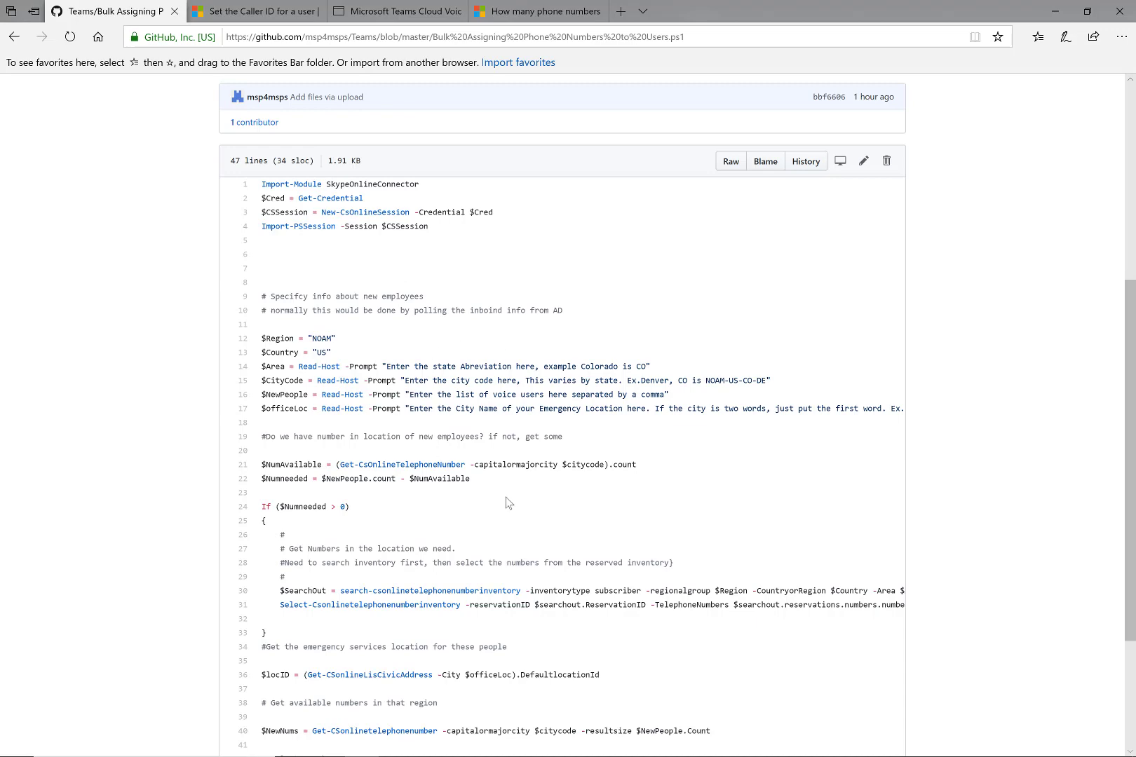
scroll(505, 500, right, 1)
scroll(505, 499, down, 3)
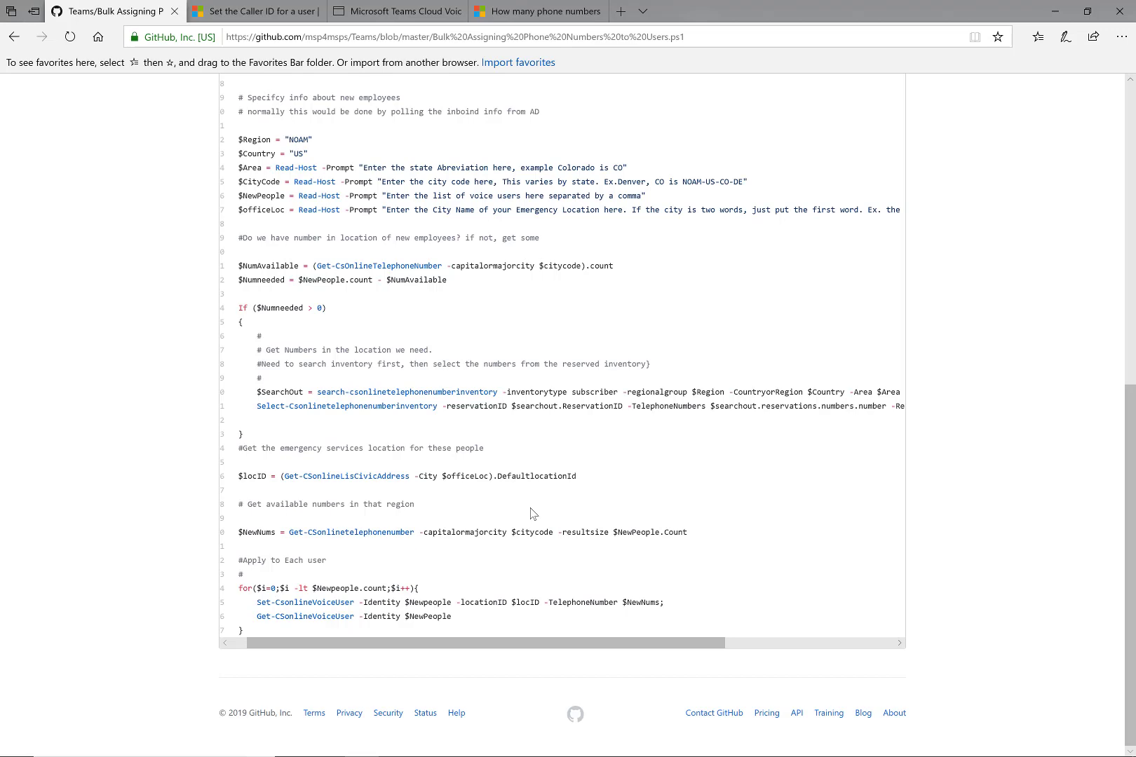
scroll(531, 514, up, 3)
scroll(458, 426, up, 2)
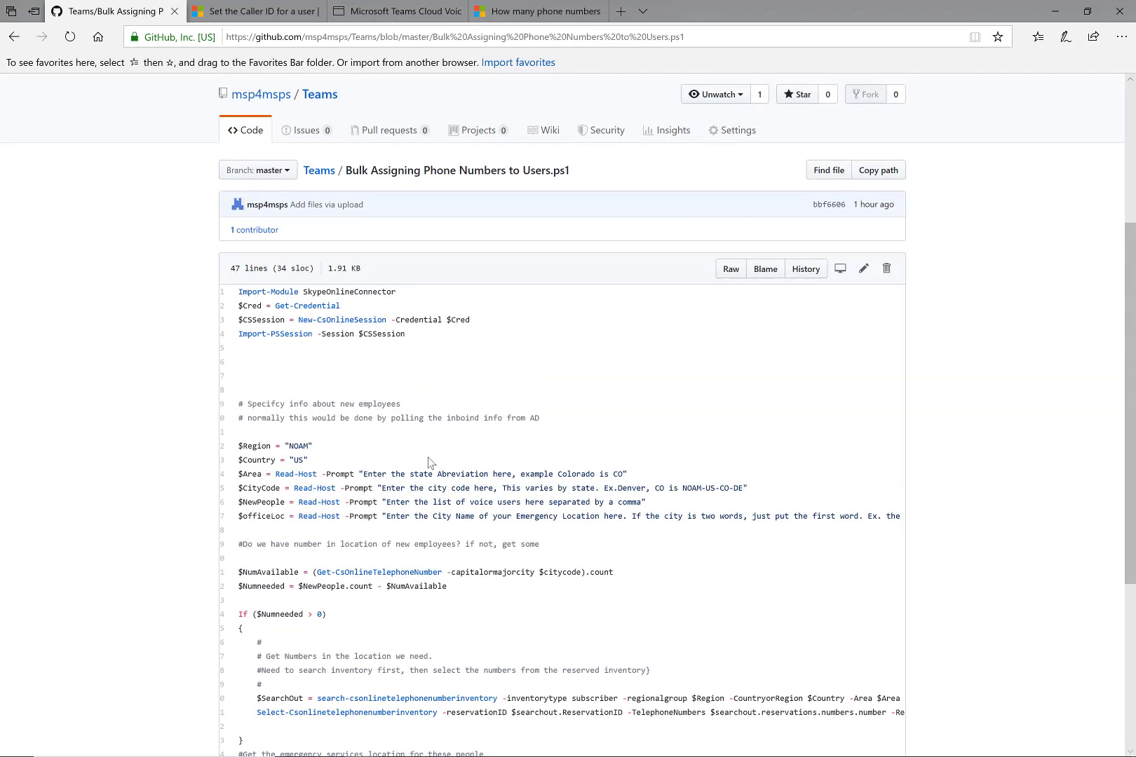
scroll(425, 468, left, 1)
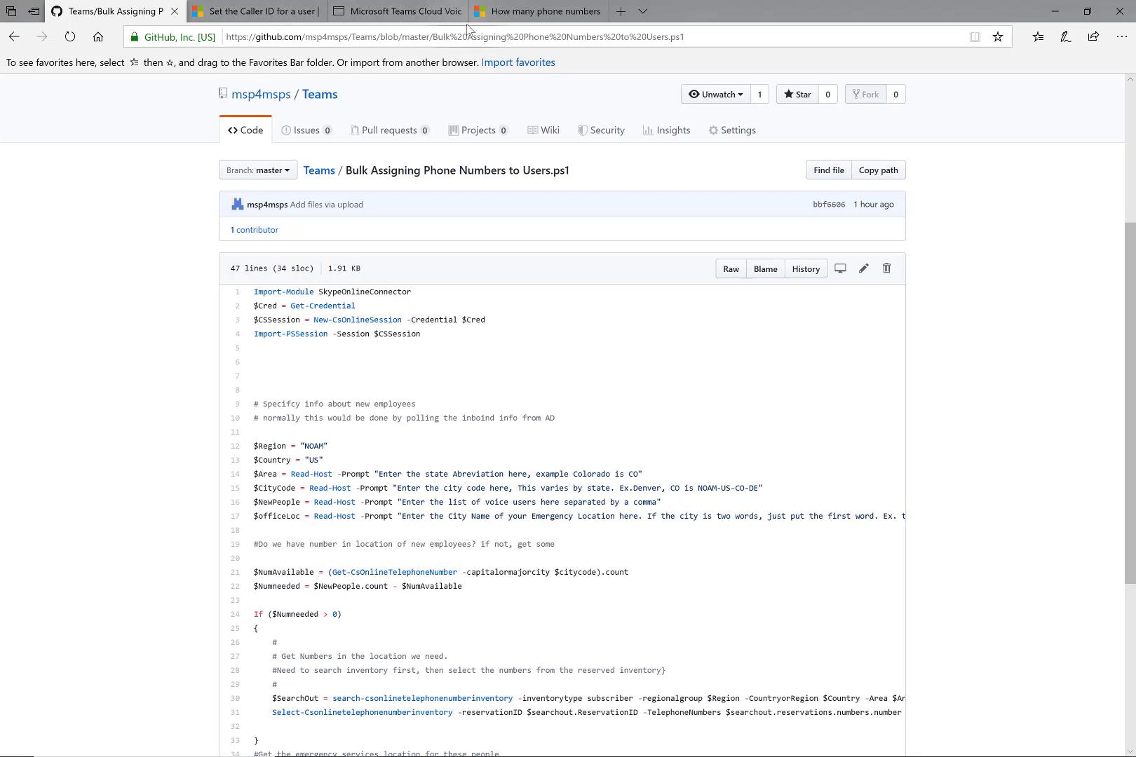
Check the "Planning Your Architecture" slide, and switch back to Google Chrome on the Groups page of the Microsoft 365 admin center
key(alt+Tab)
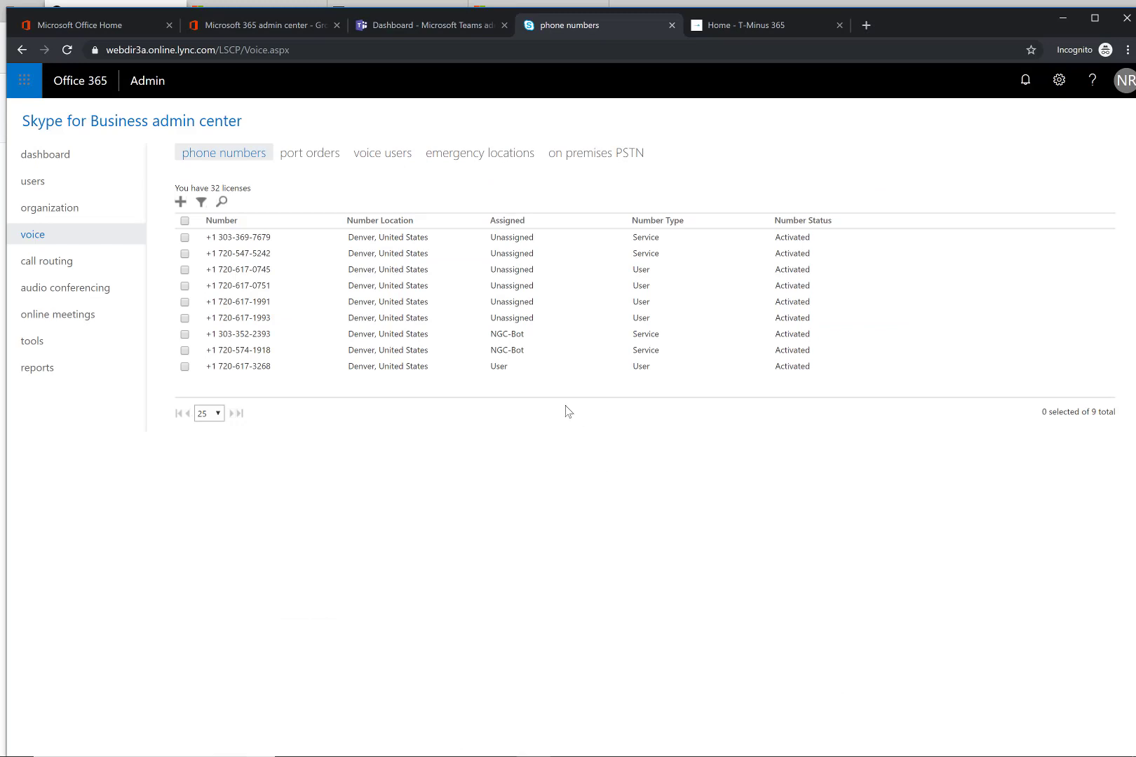
key(alt+Tab)
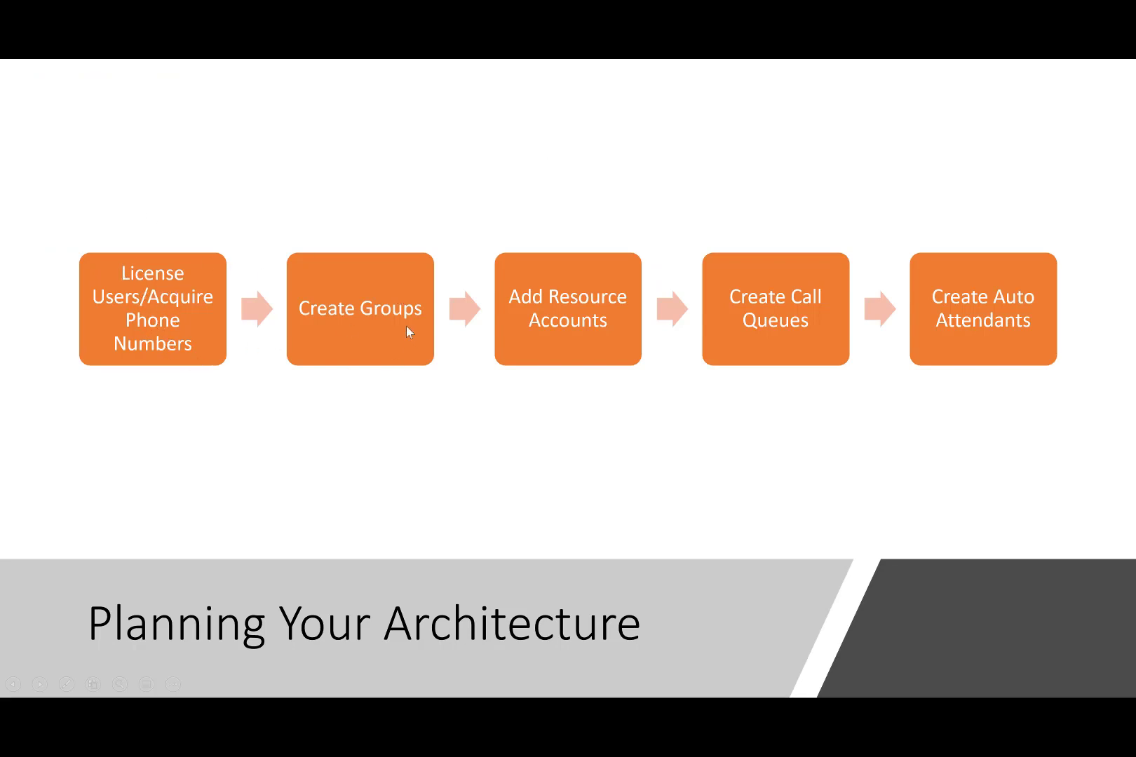
key(alt+Tab)
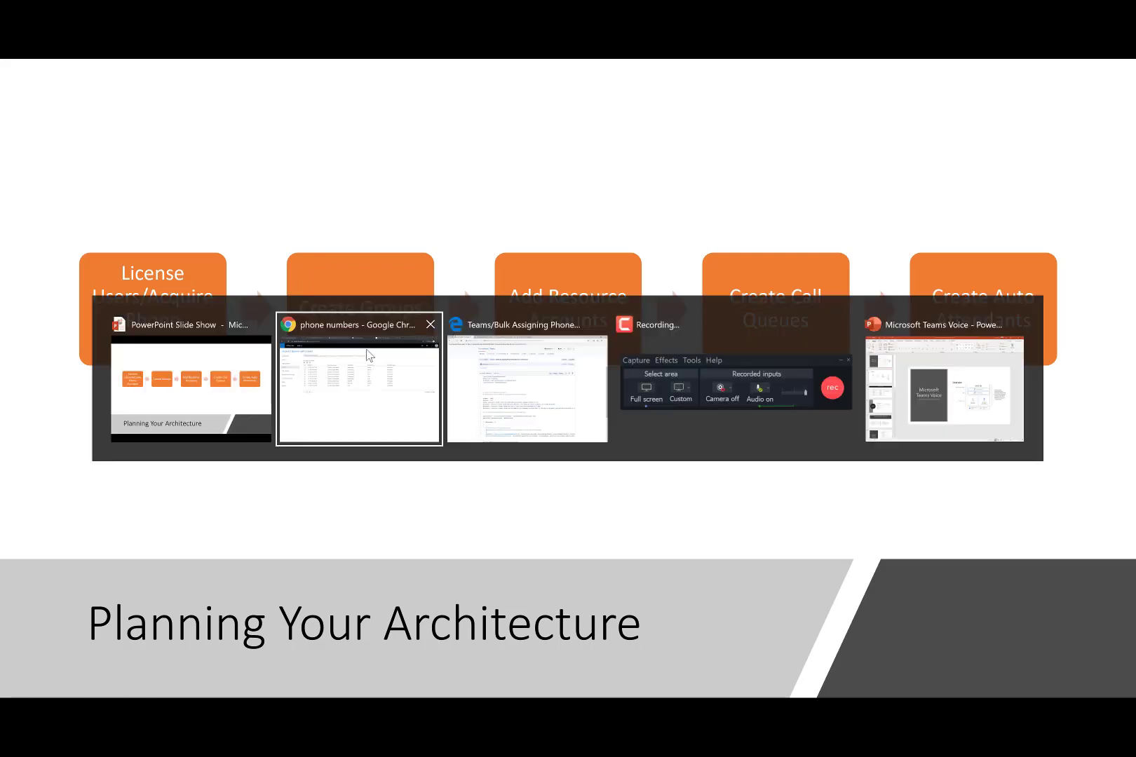
click(253, 27)
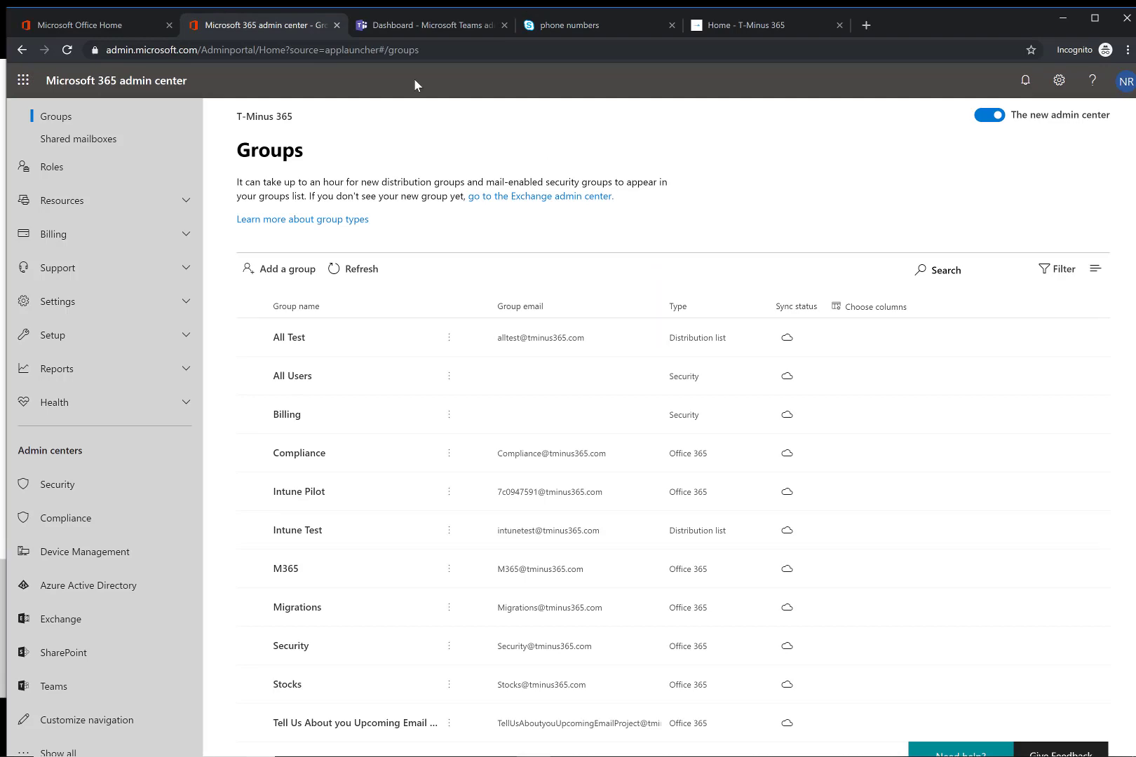
Open the Resource accounts page in the org-wide settings of the Microsoft Teams admin center
click(423, 25)
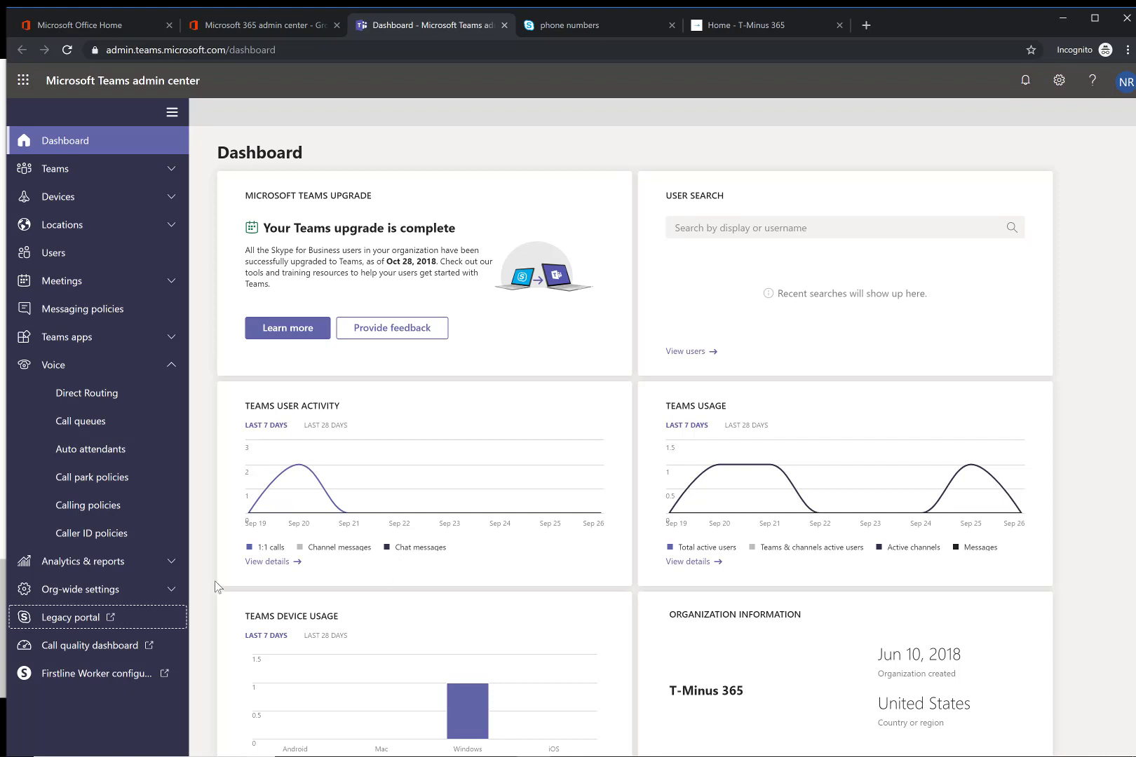
click(171, 589)
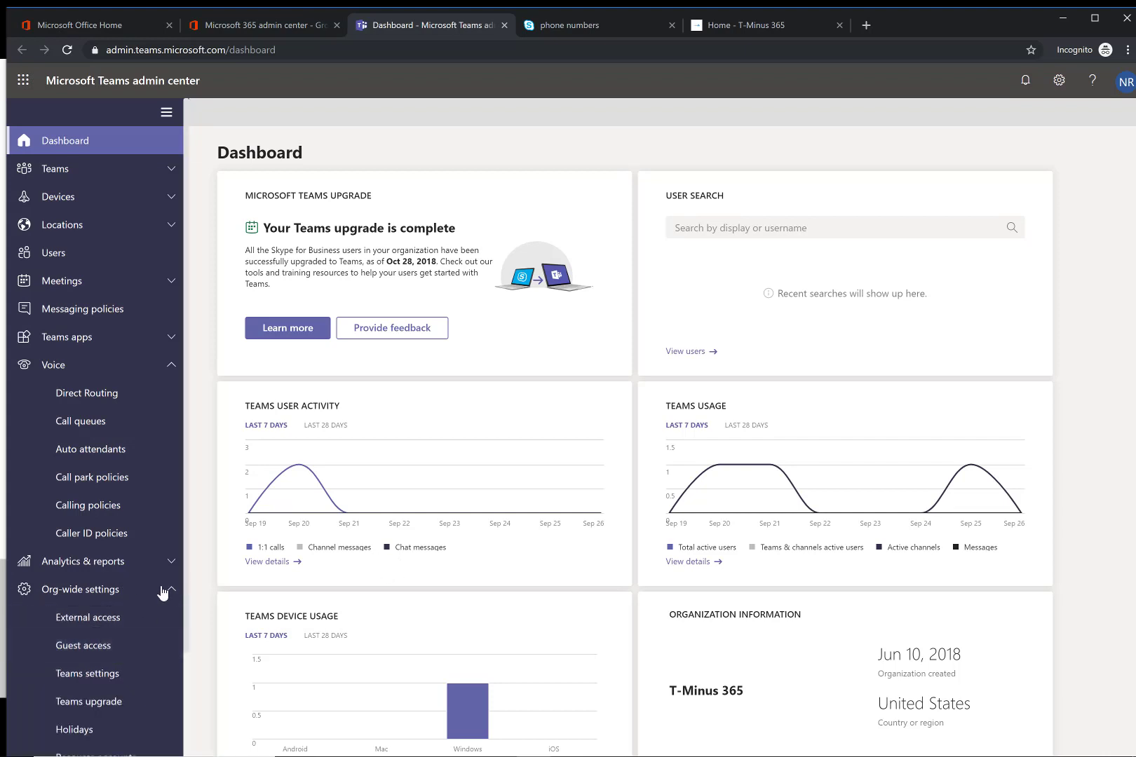
scroll(136, 591, down, 2)
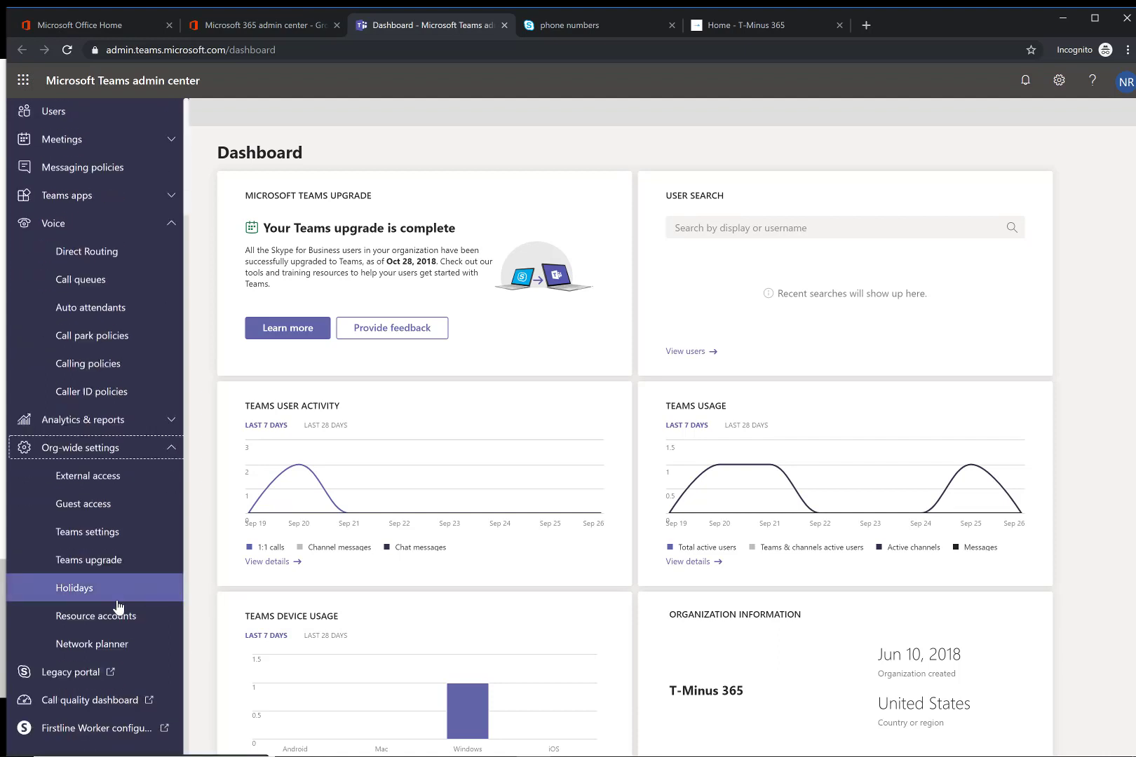
click(127, 623)
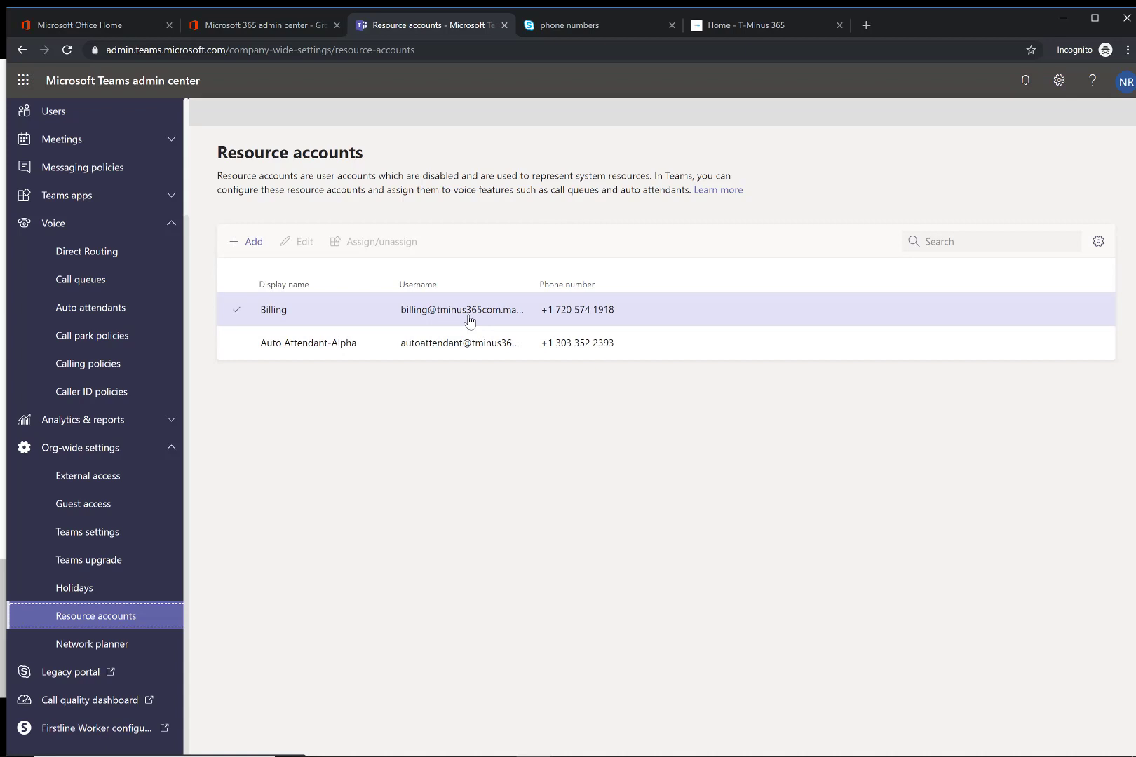
Start a new resource account with display name Support and username support, and check the domain and resource account type options
click(255, 243)
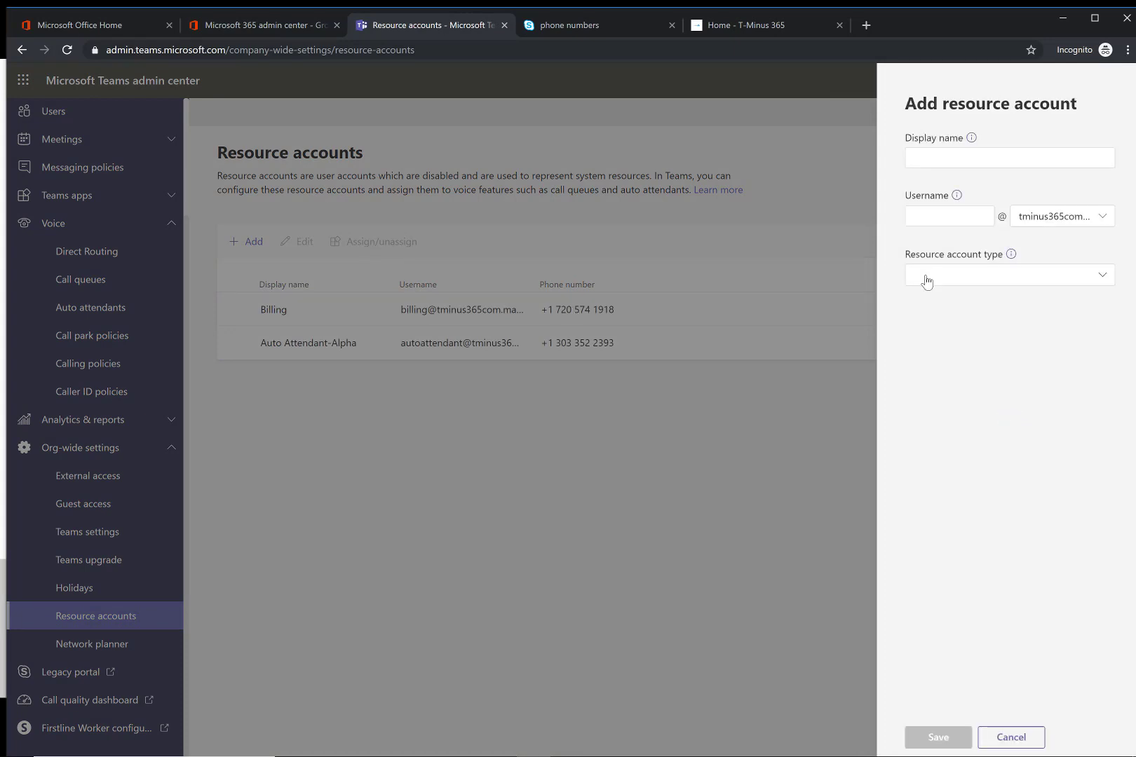
click(938, 155)
text(Support)
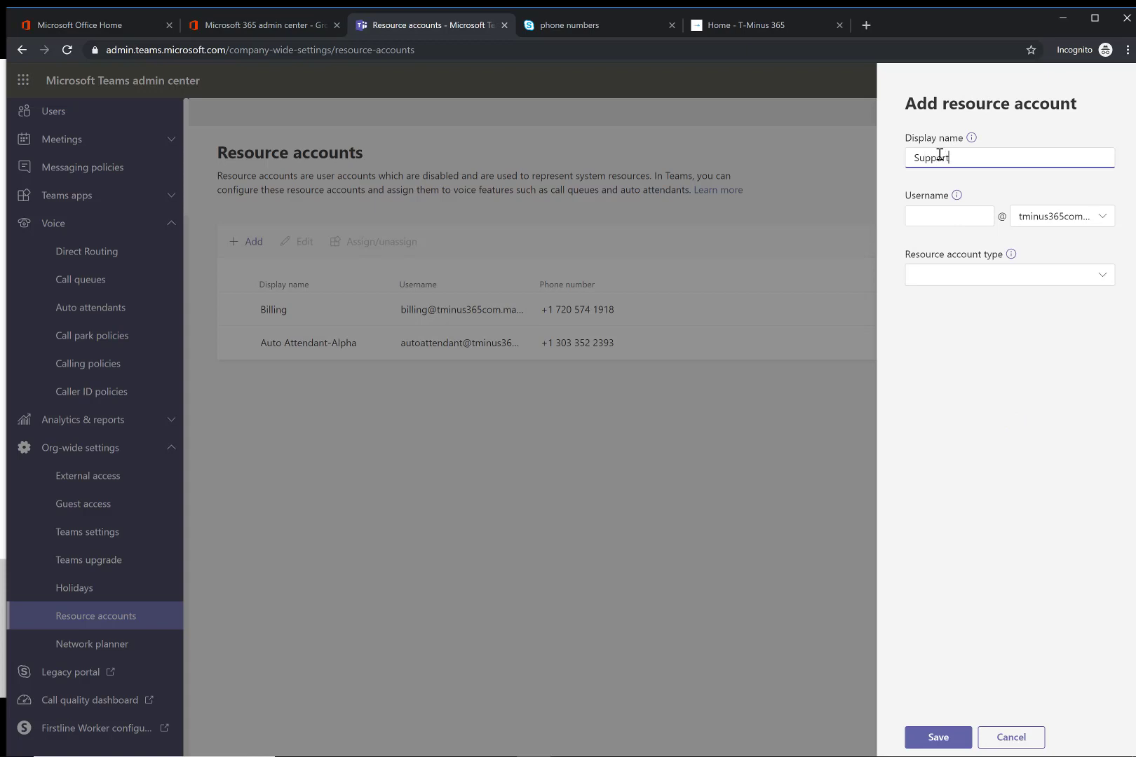
click(940, 230)
click(951, 216)
text(support)
click(1097, 221)
click(1076, 205)
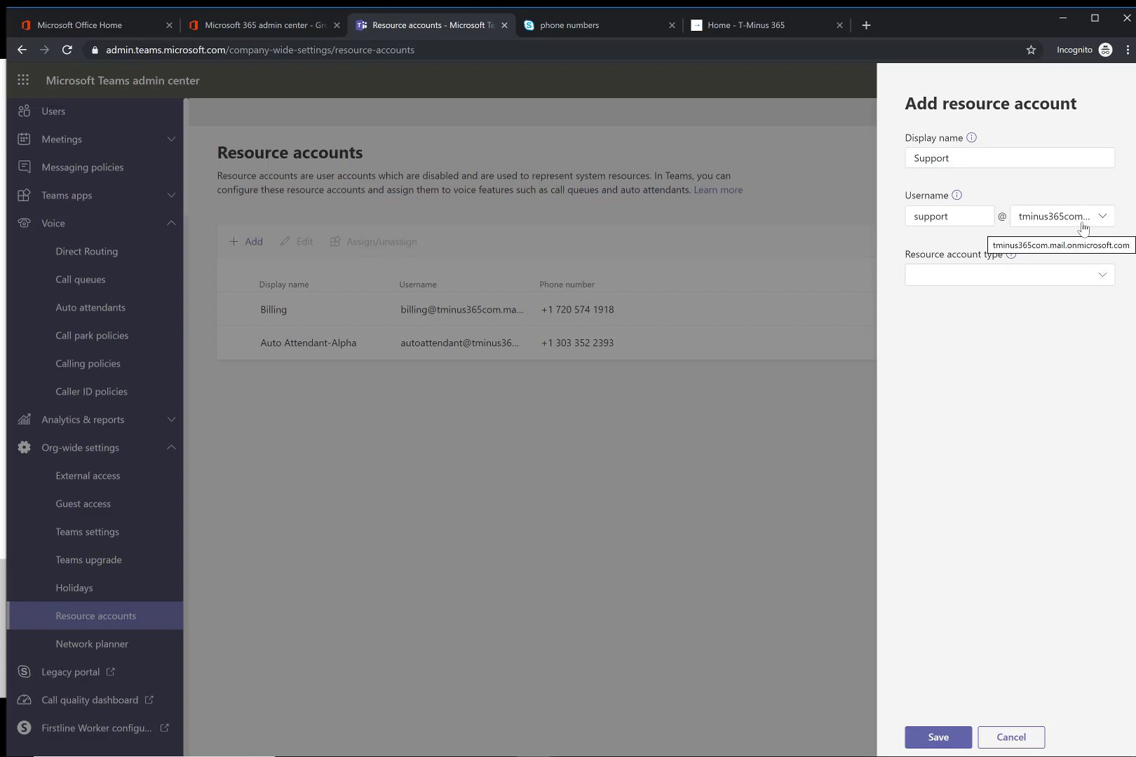
click(1023, 272)
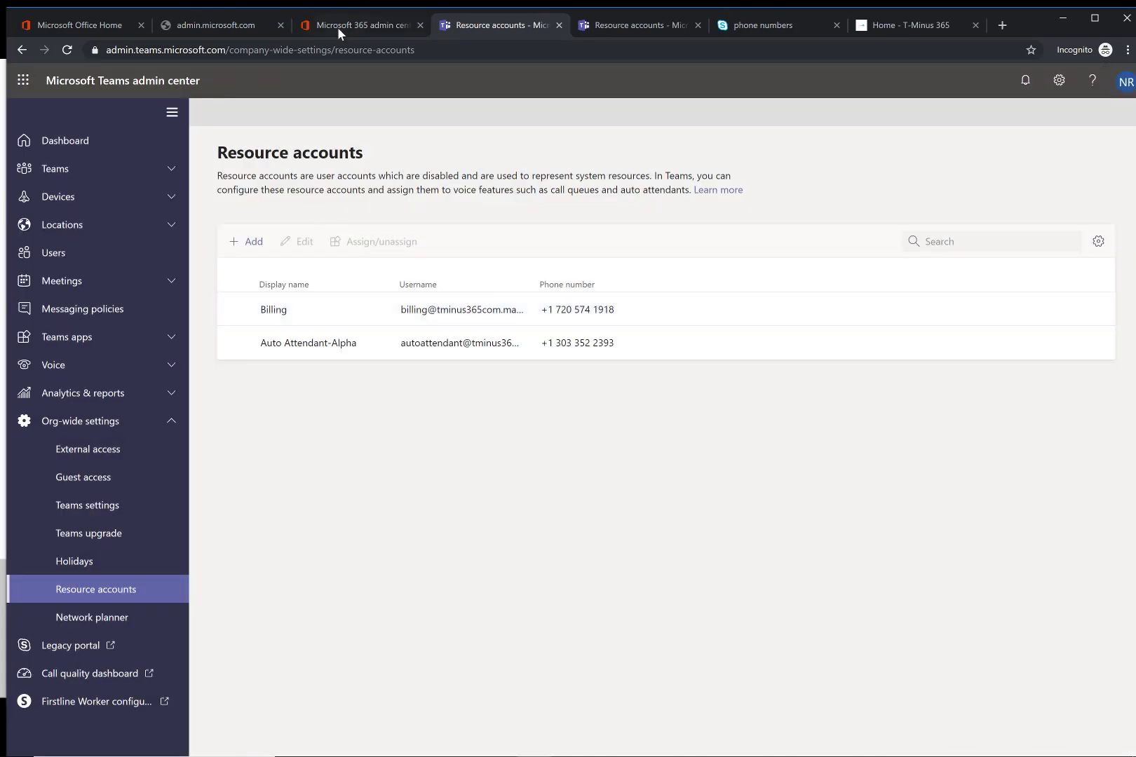
Open the purchase details of the Phone System - Virtual User add-on from the Microsoft 365 admin center's Purchase services catalog
click(339, 27)
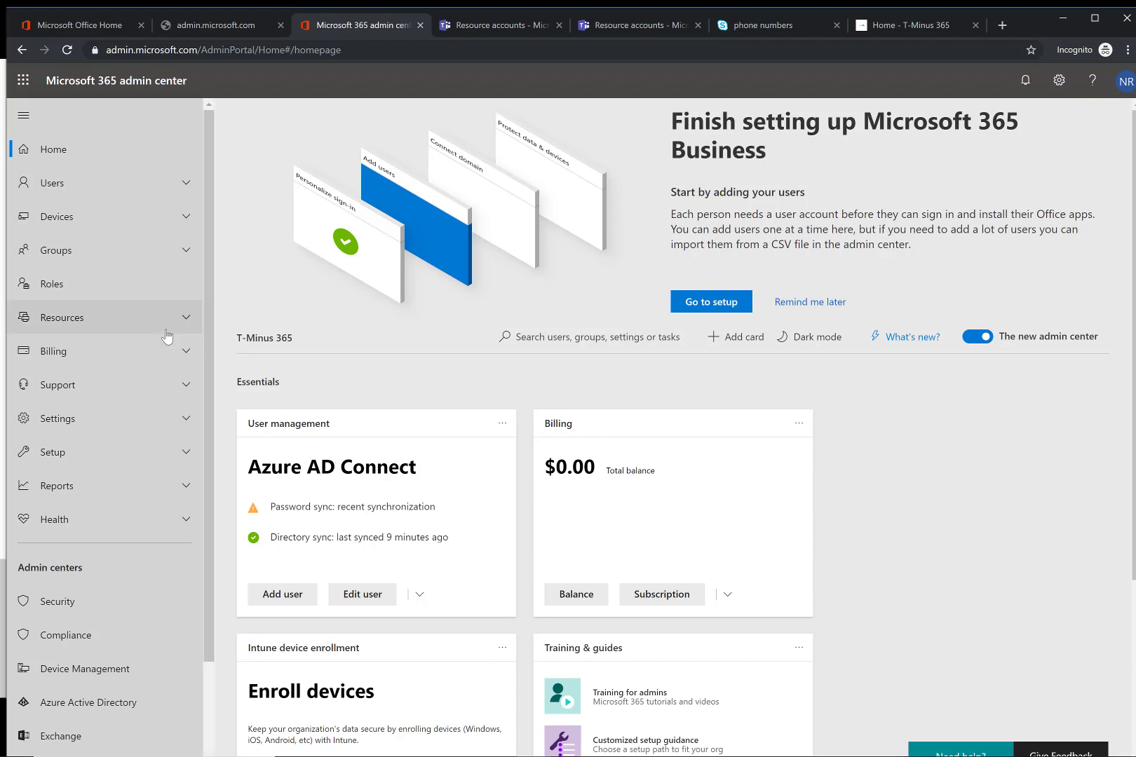
click(156, 356)
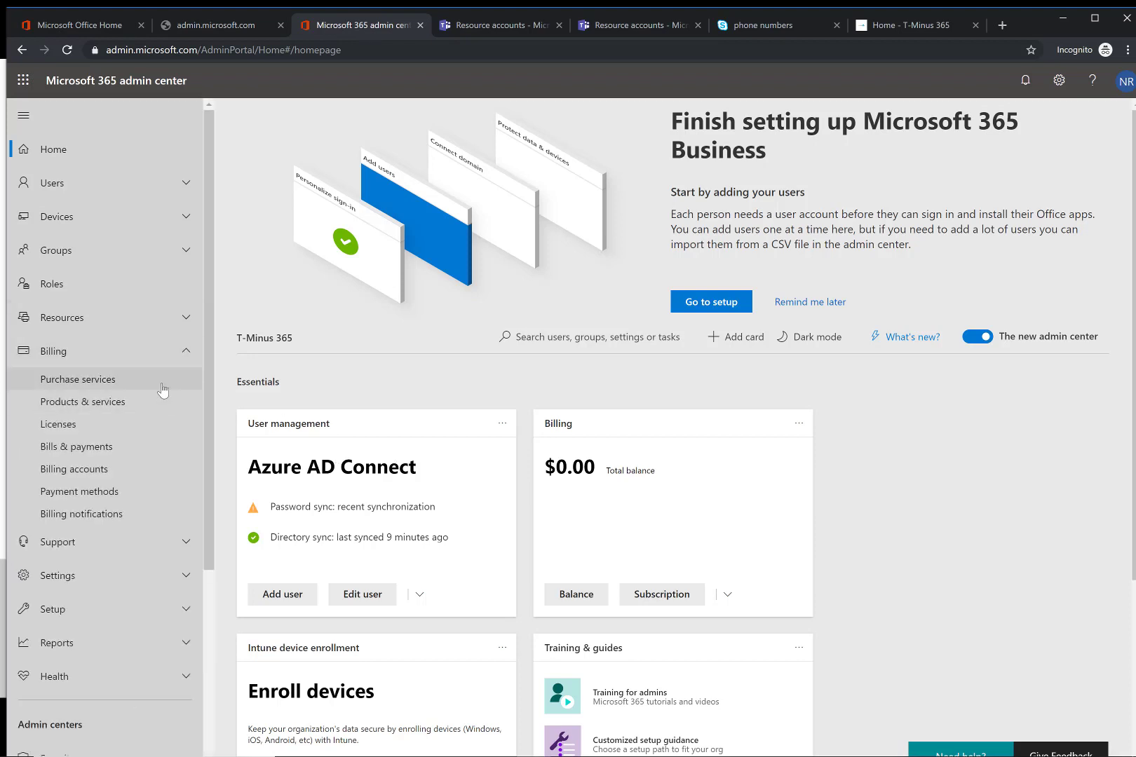
click(162, 383)
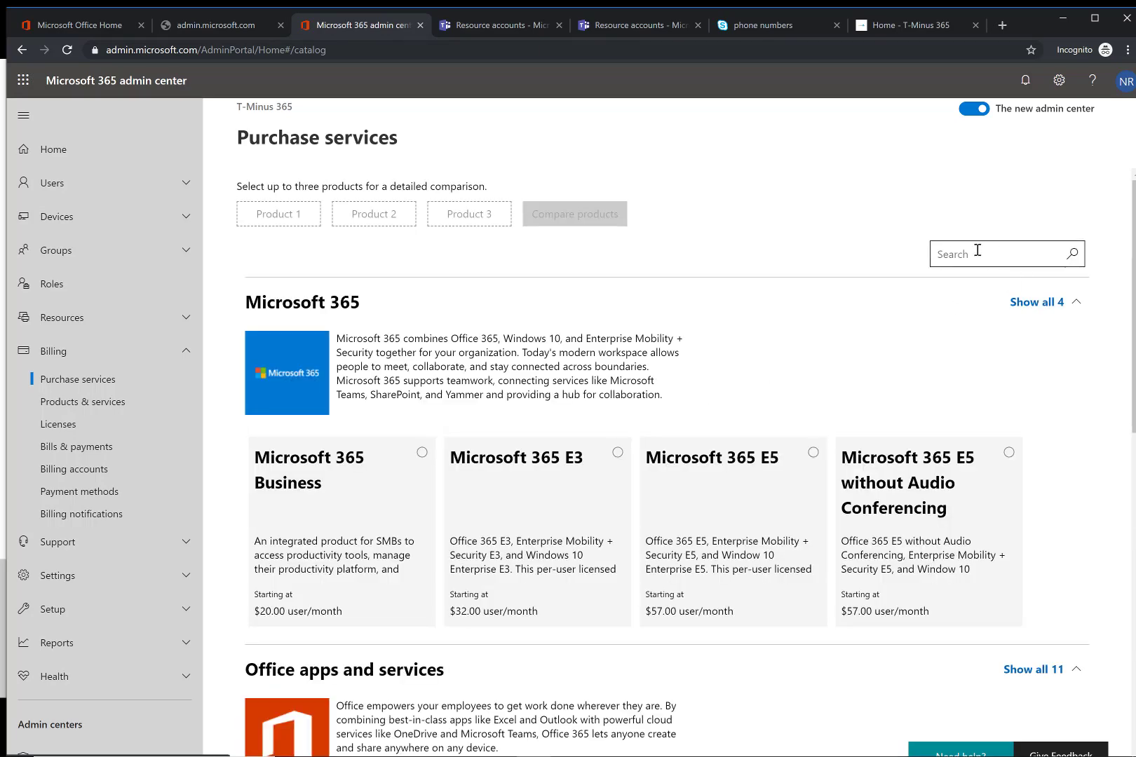
scroll(818, 418, down, 10)
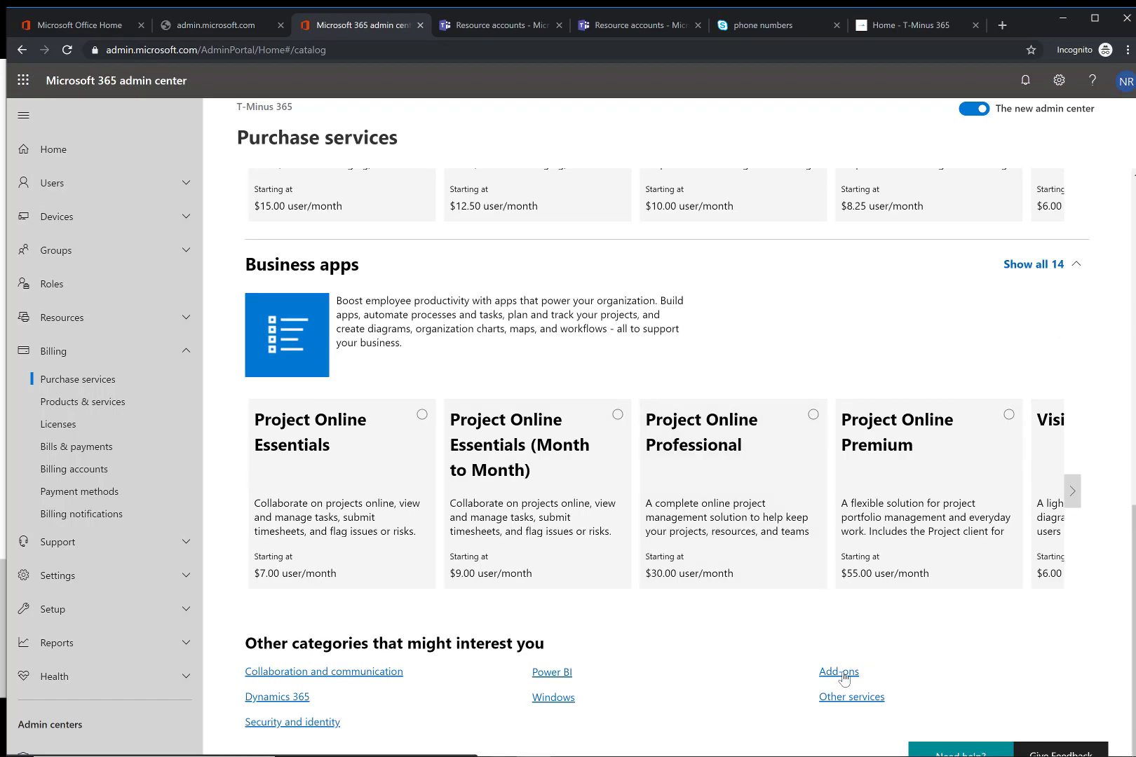
click(841, 673)
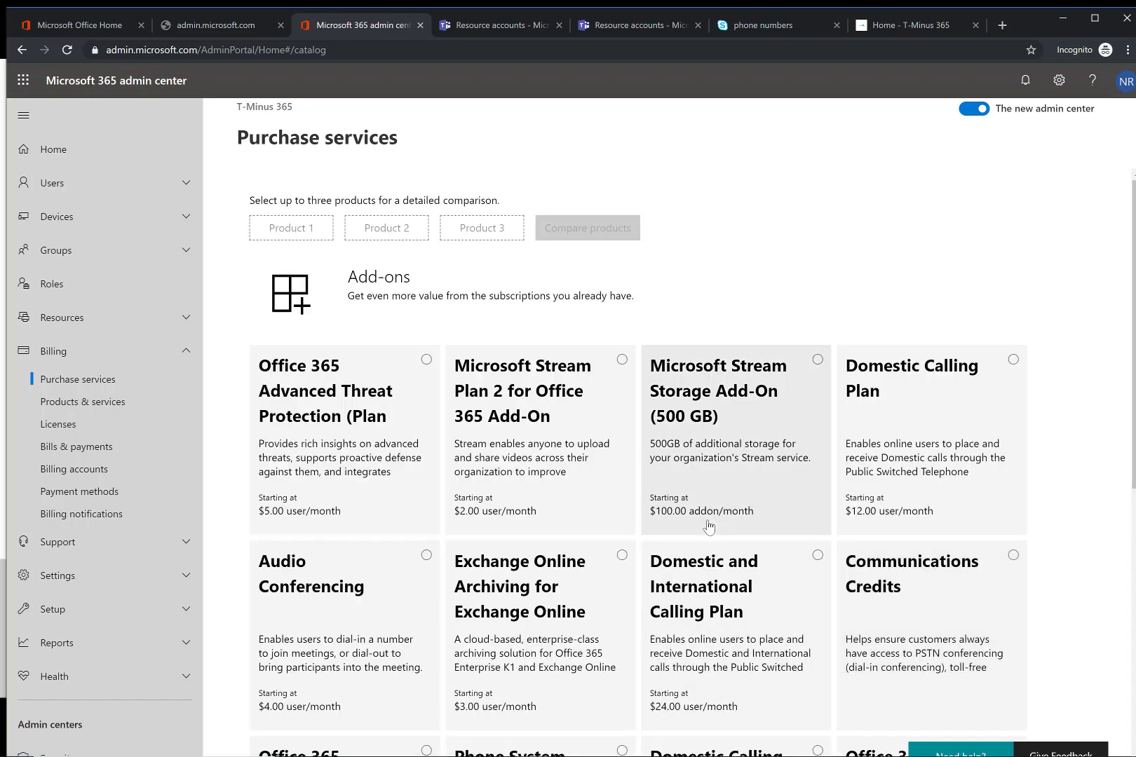
scroll(709, 526, down, 5)
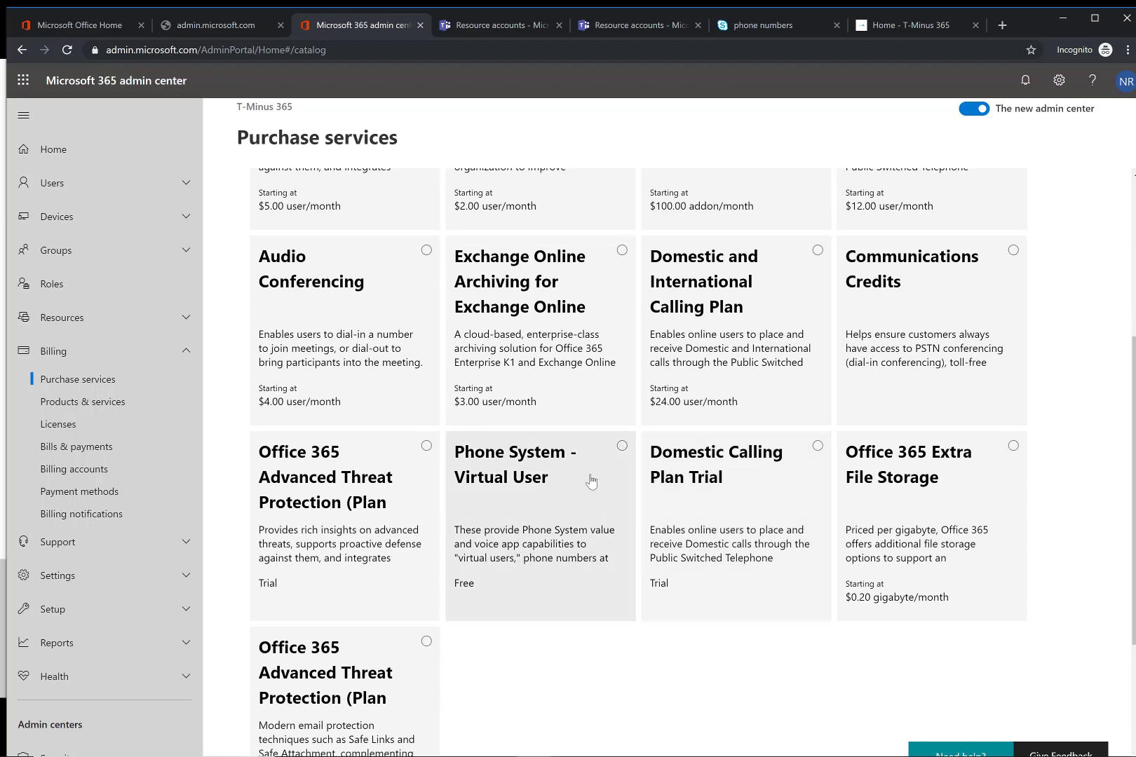
click(515, 474)
click(620, 449)
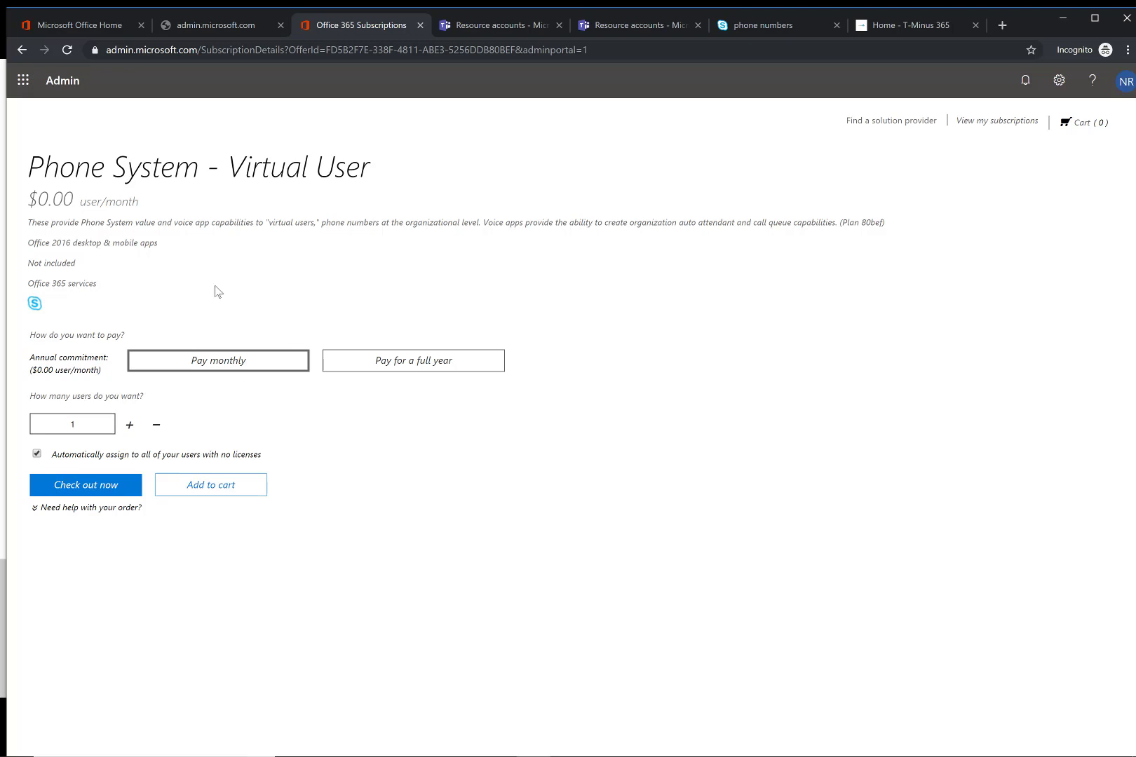
Leave the purchase page without ordering and open the Active users list in the Microsoft 365 admin center
click(23, 80)
click(153, 317)
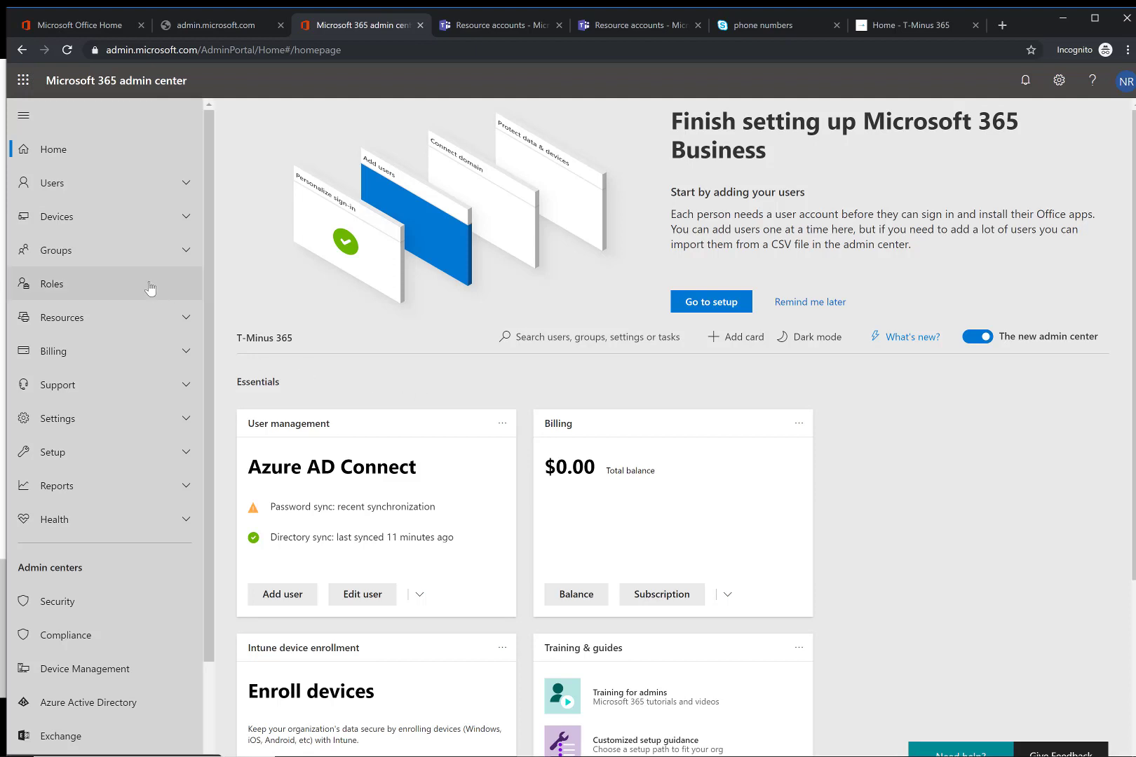
click(151, 320)
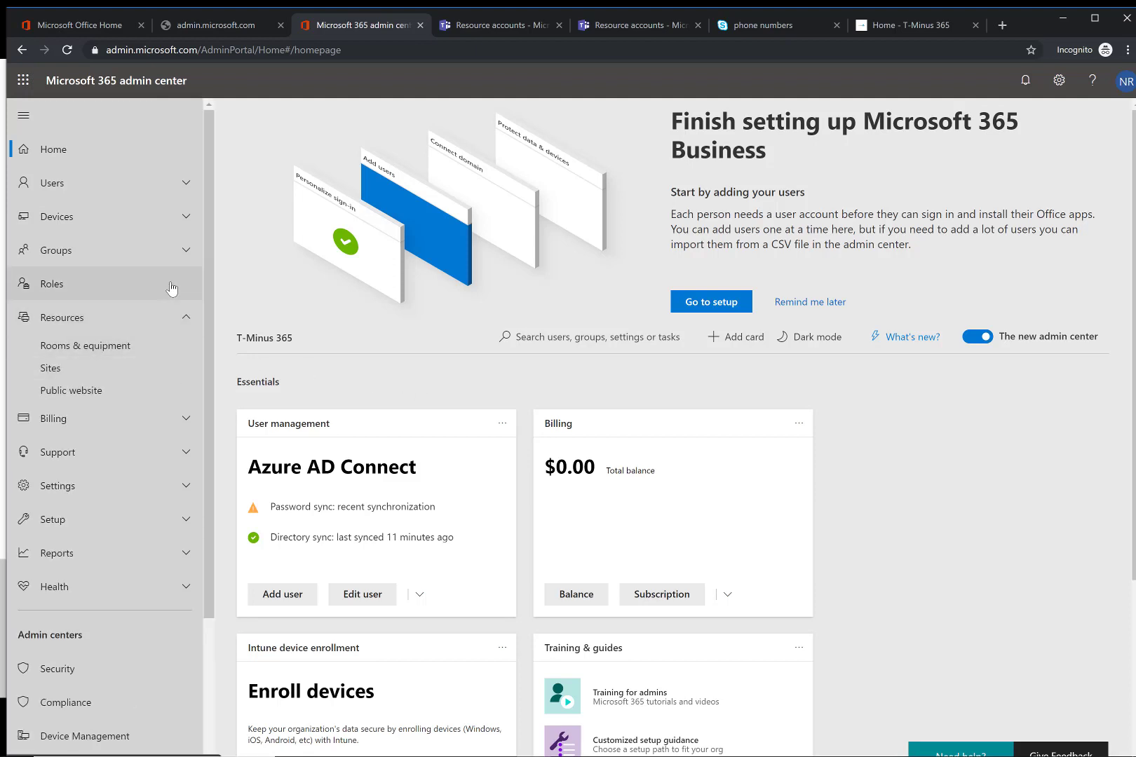
click(156, 184)
click(146, 211)
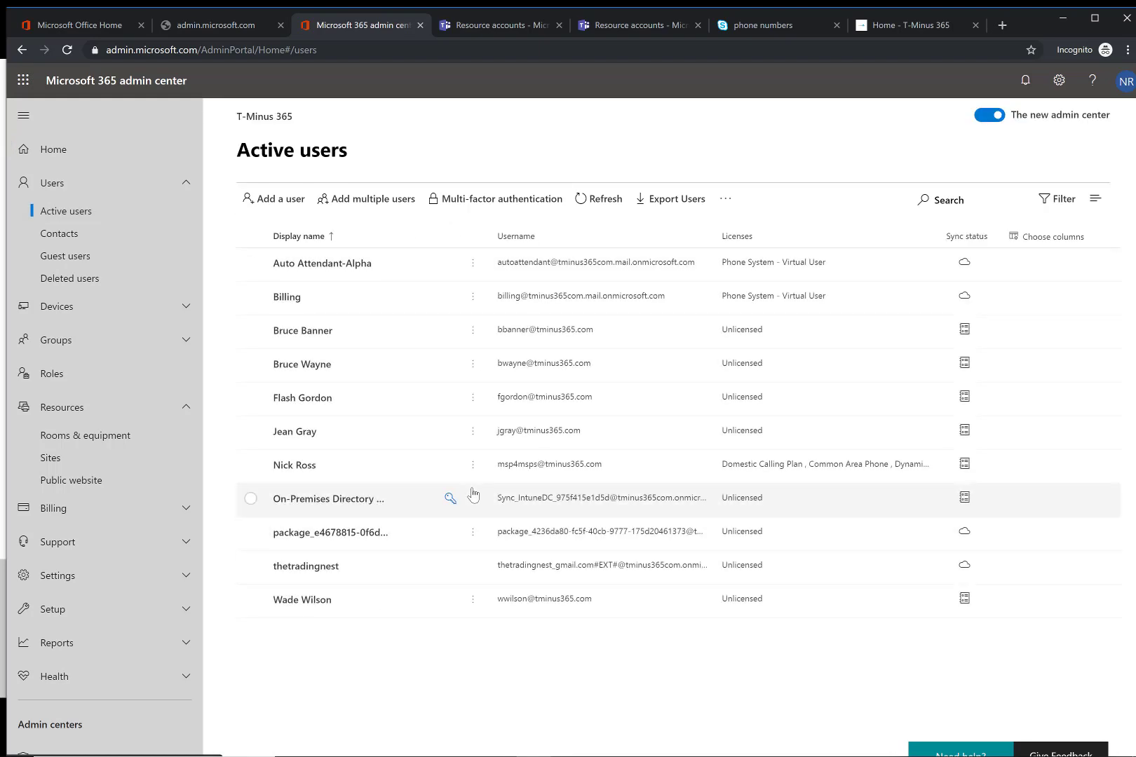
Examine the Billing account's licenses, including its Phone System - Virtual User assignment, and close the details without saving changes
click(590, 302)
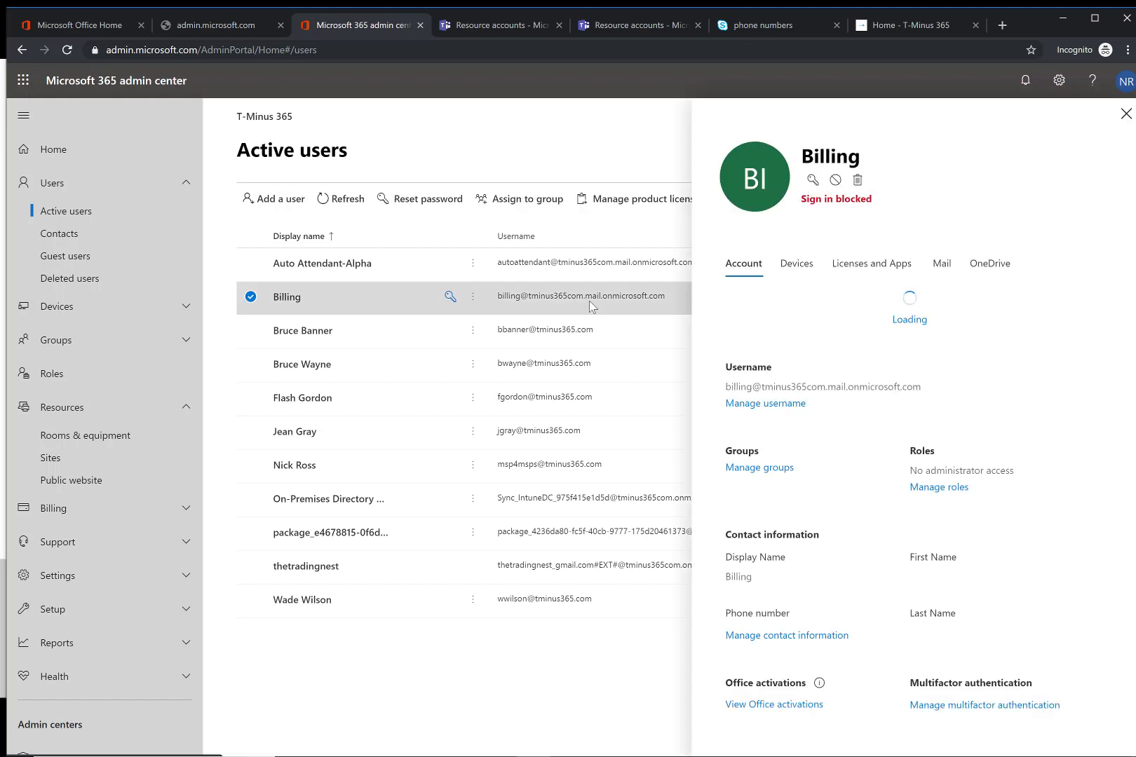
click(850, 267)
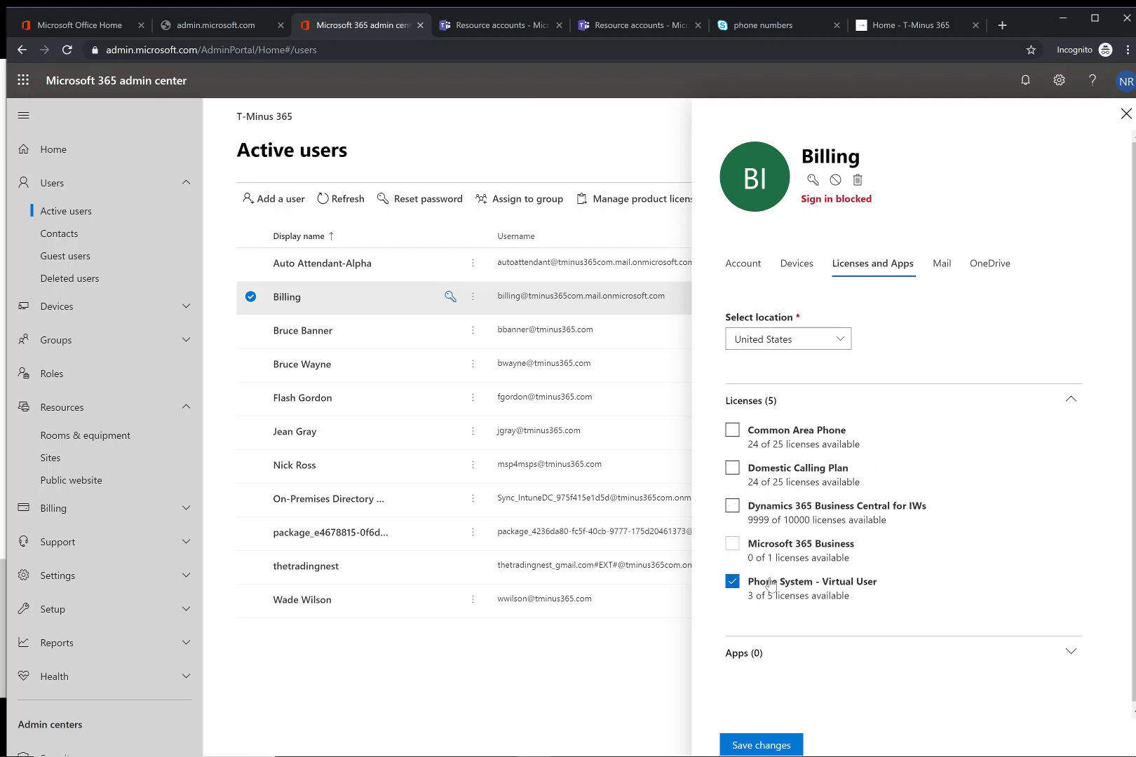
drag(756, 589, 853, 587)
click(896, 610)
click(1126, 114)
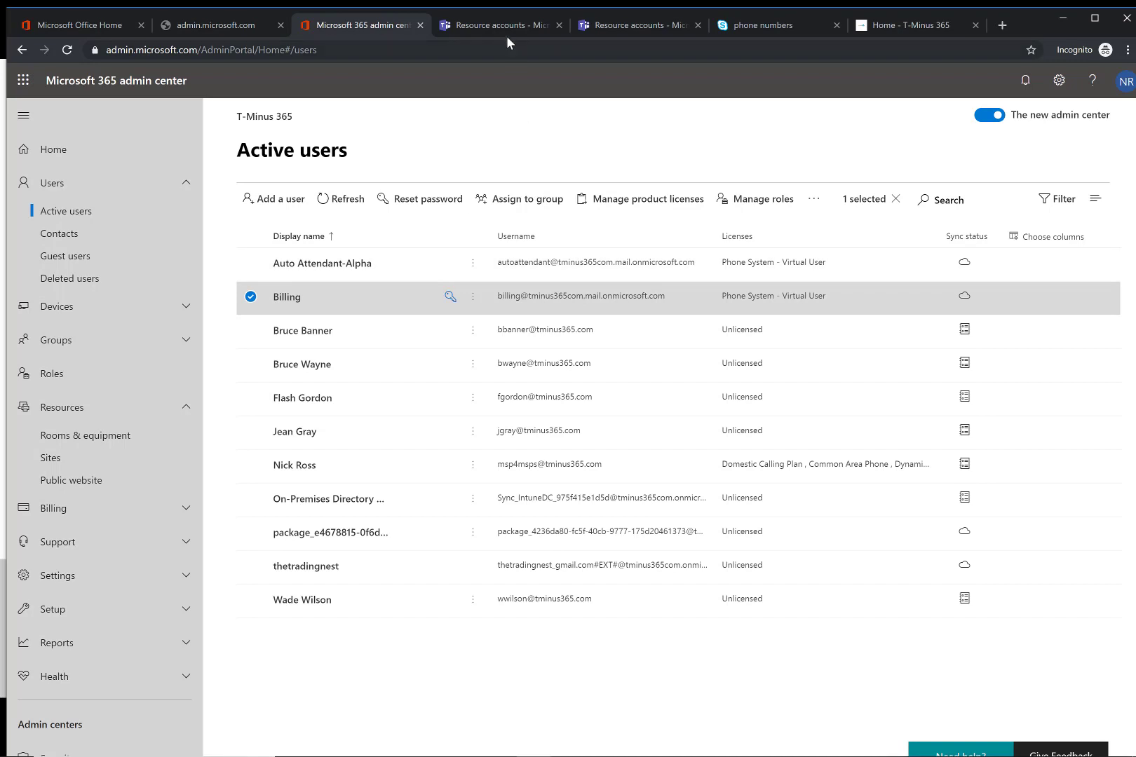
Switch to the Teams admin center's resource accounts and open the number assignment settings of the Billing account
click(723, 28)
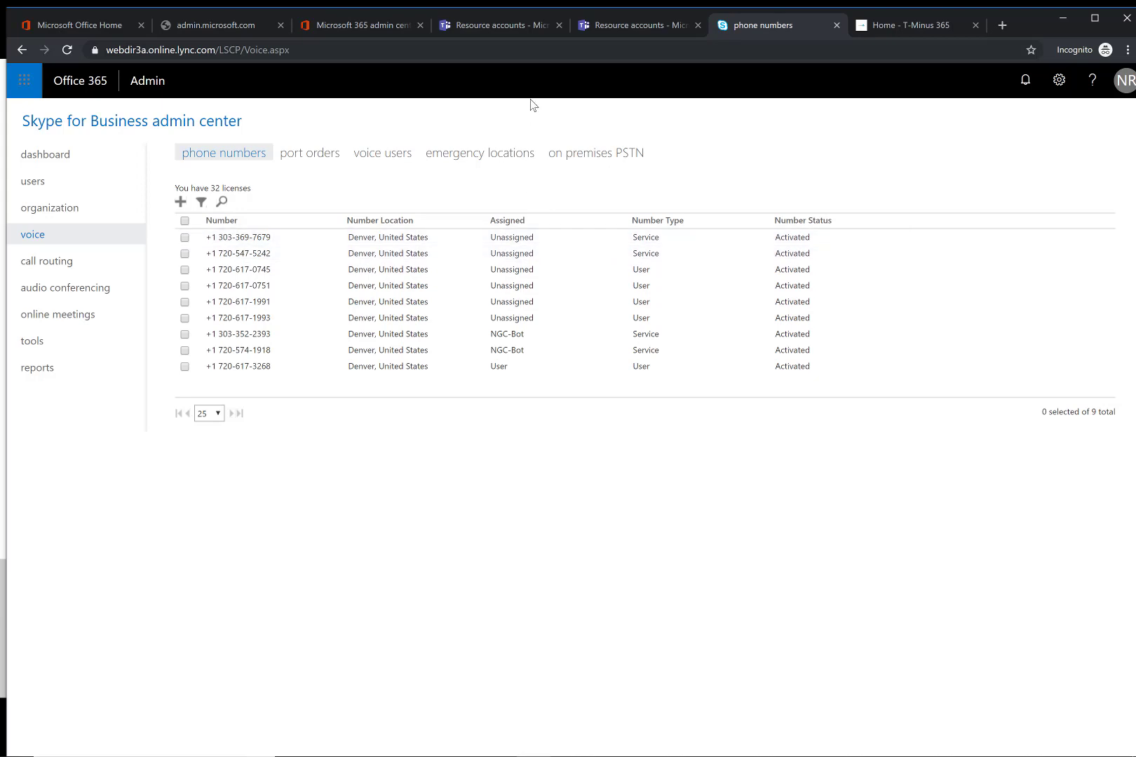
click(621, 28)
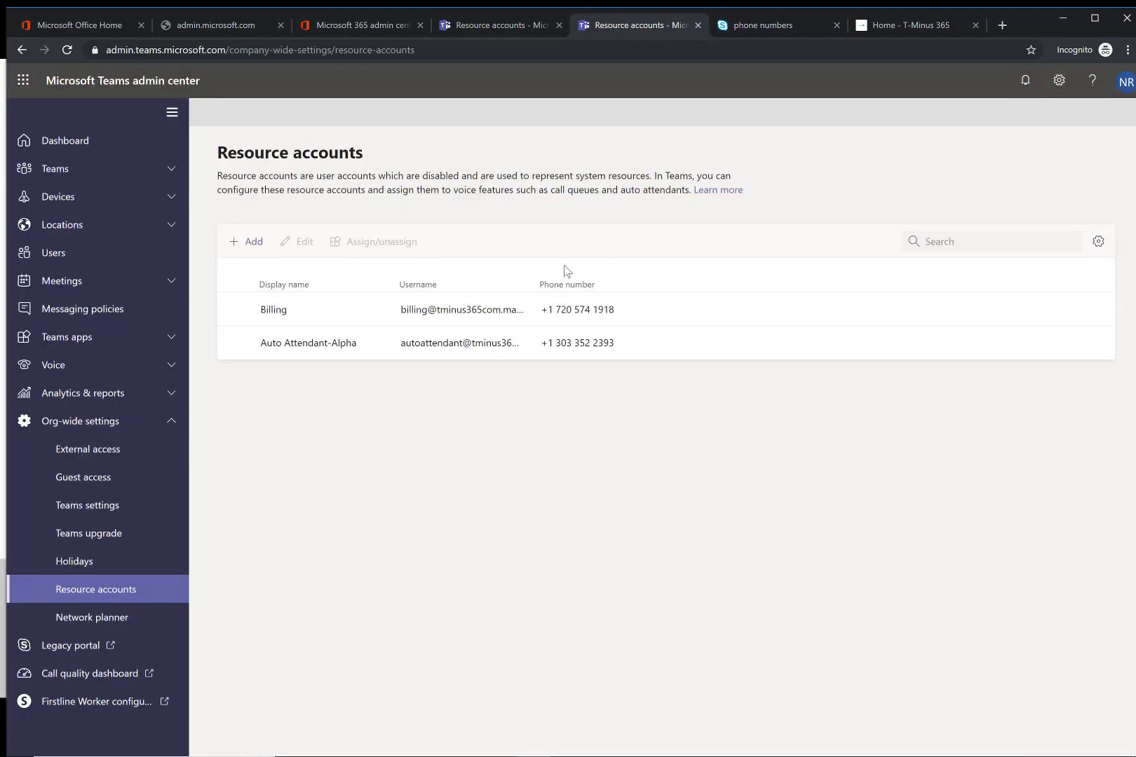
click(559, 311)
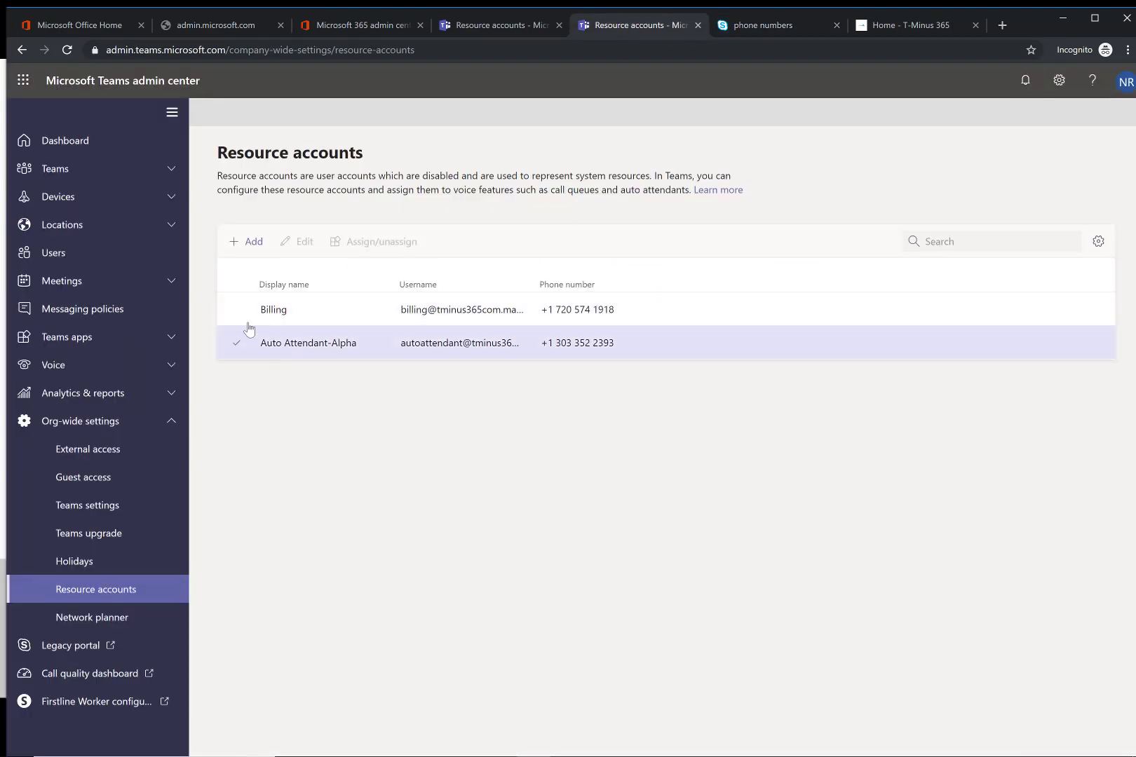
click(238, 310)
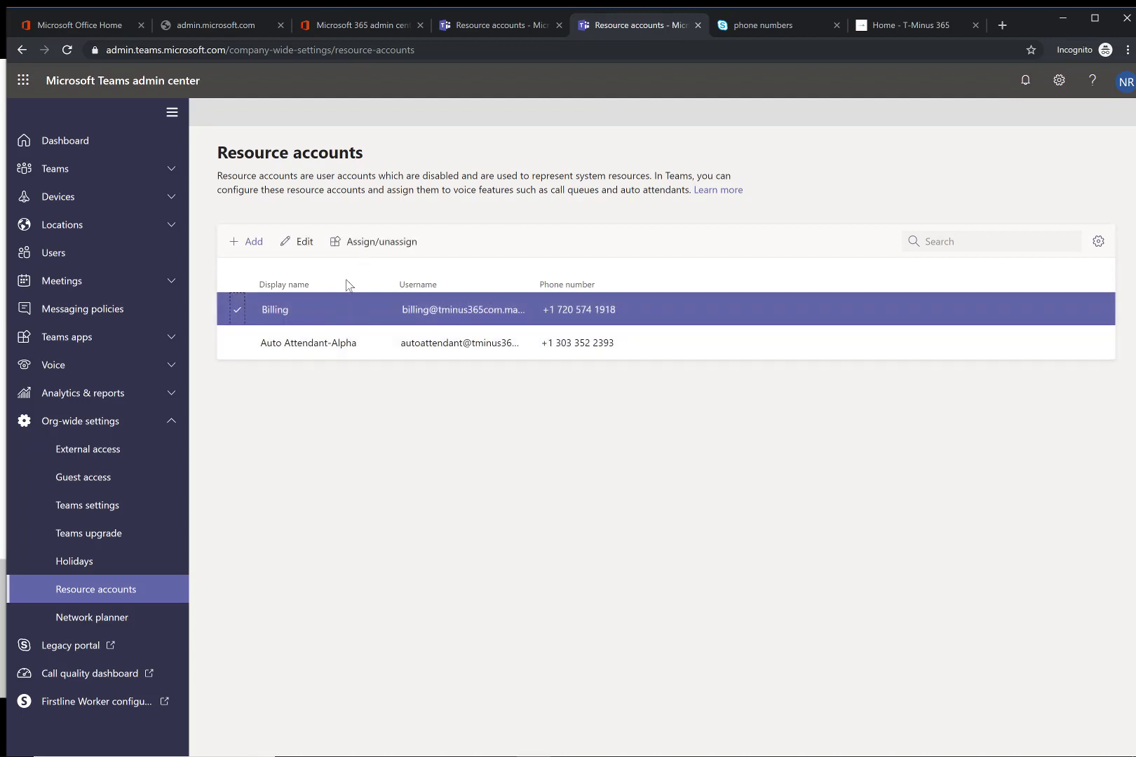
click(382, 251)
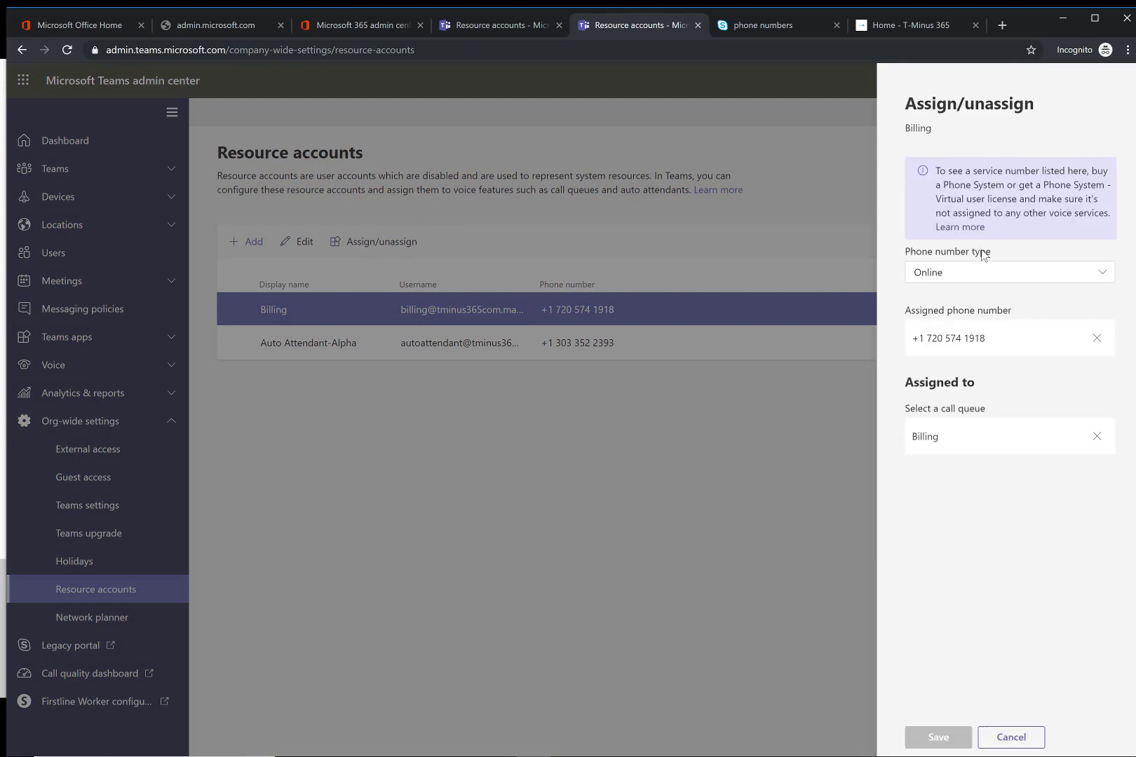
Examine the available phone number types and the assigned phone number field of the Billing resource account
drag(911, 253, 1007, 260)
double_click(967, 251)
click(968, 256)
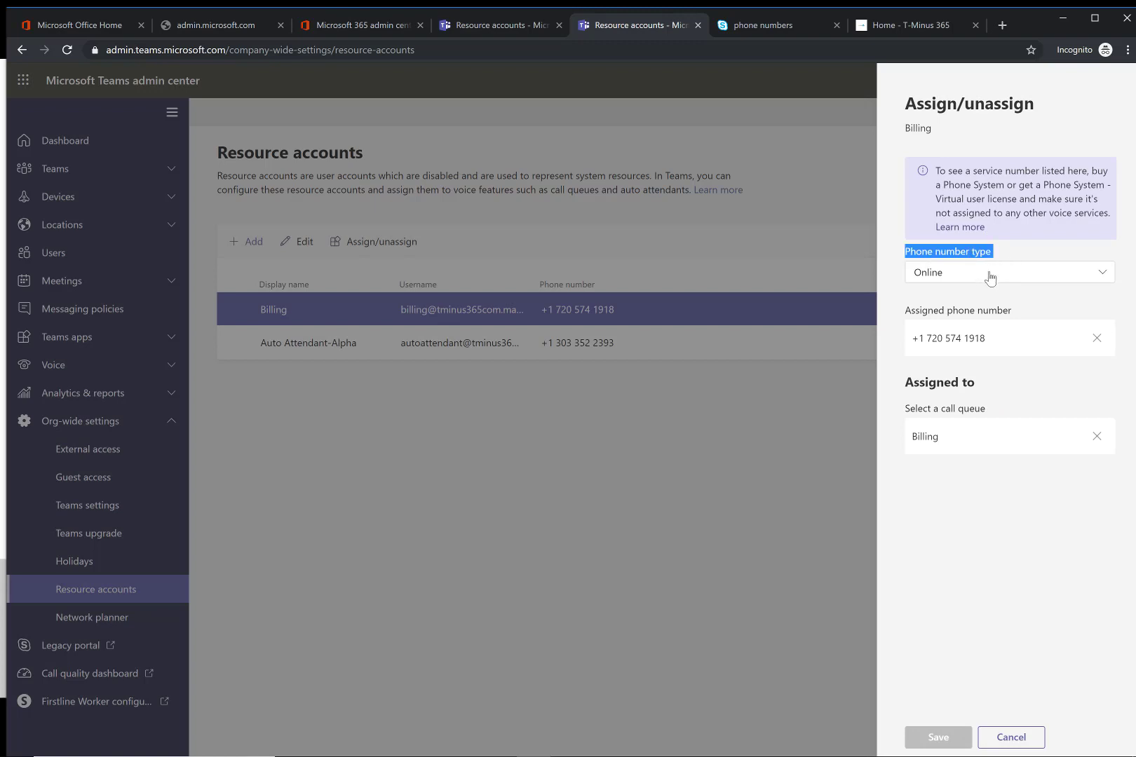
click(989, 277)
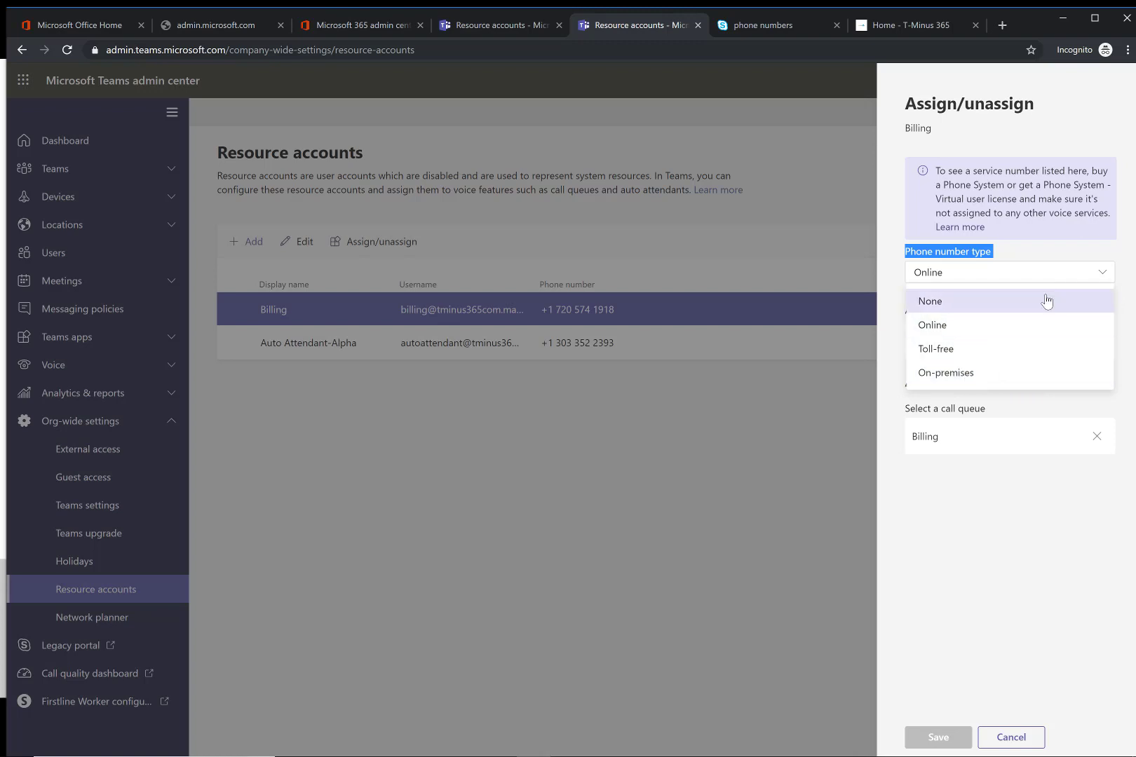
click(1054, 274)
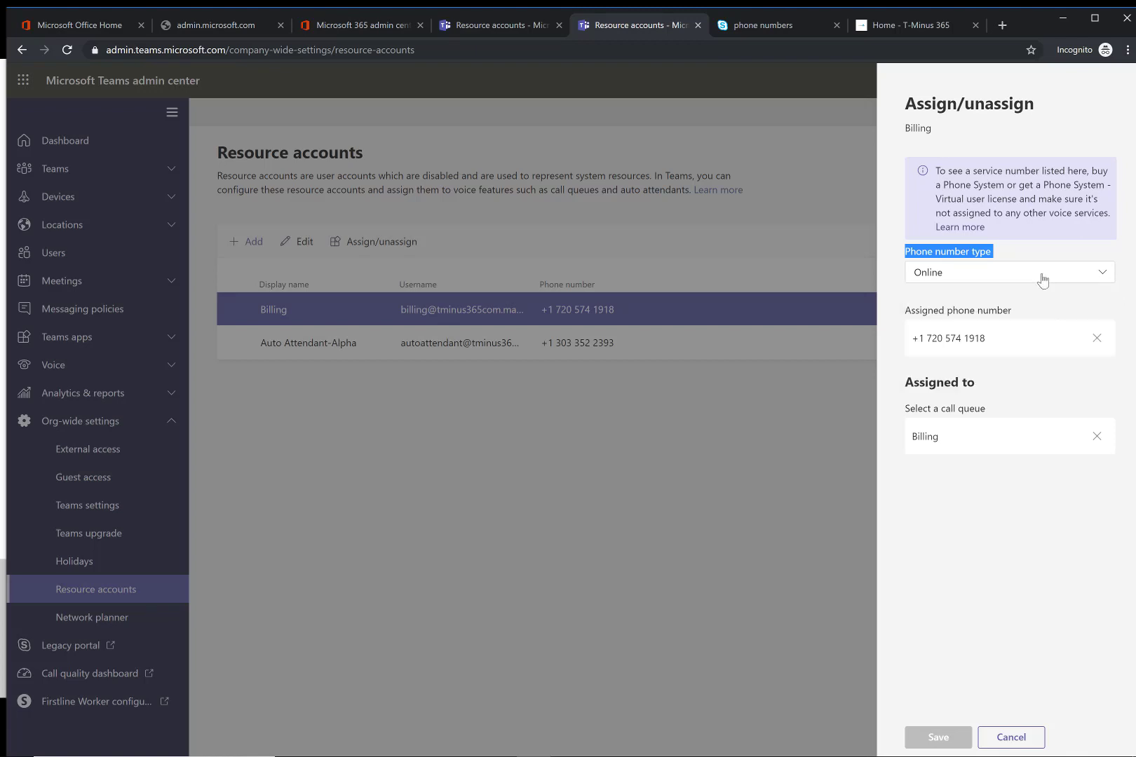
click(977, 340)
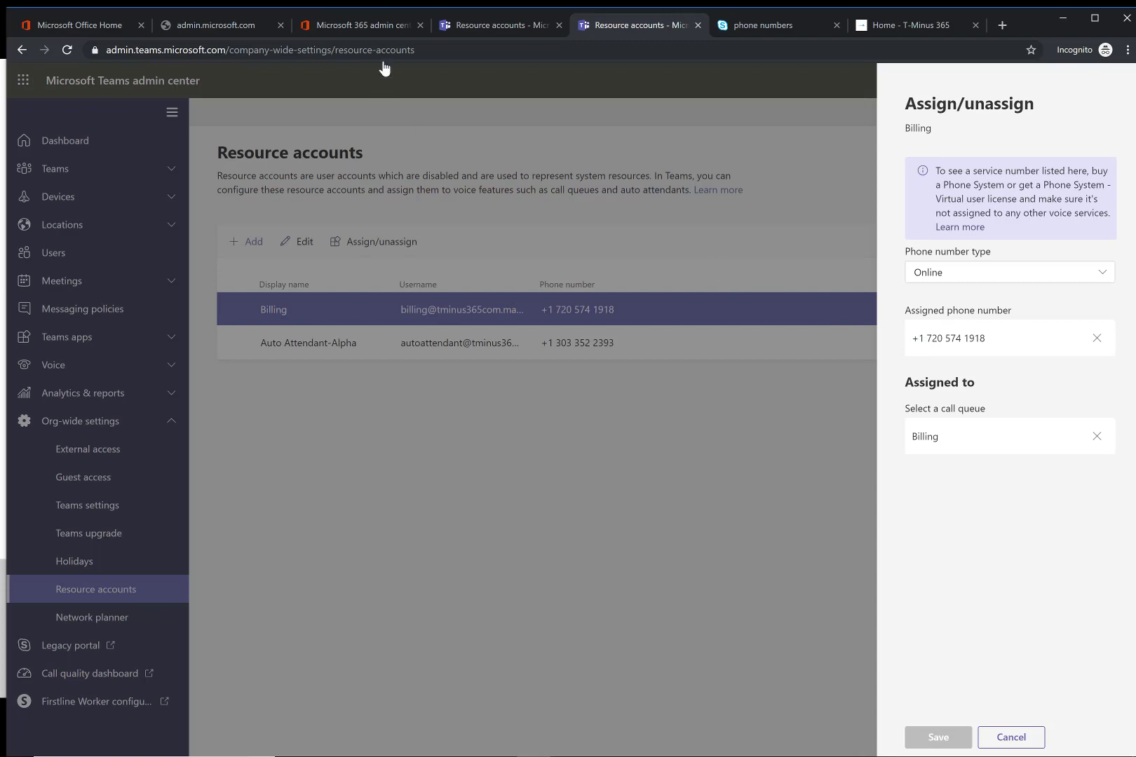
Check the resource accounts' licenses among the Microsoft 365 active users, and close Billing's Teams number assignment without saving
click(380, 32)
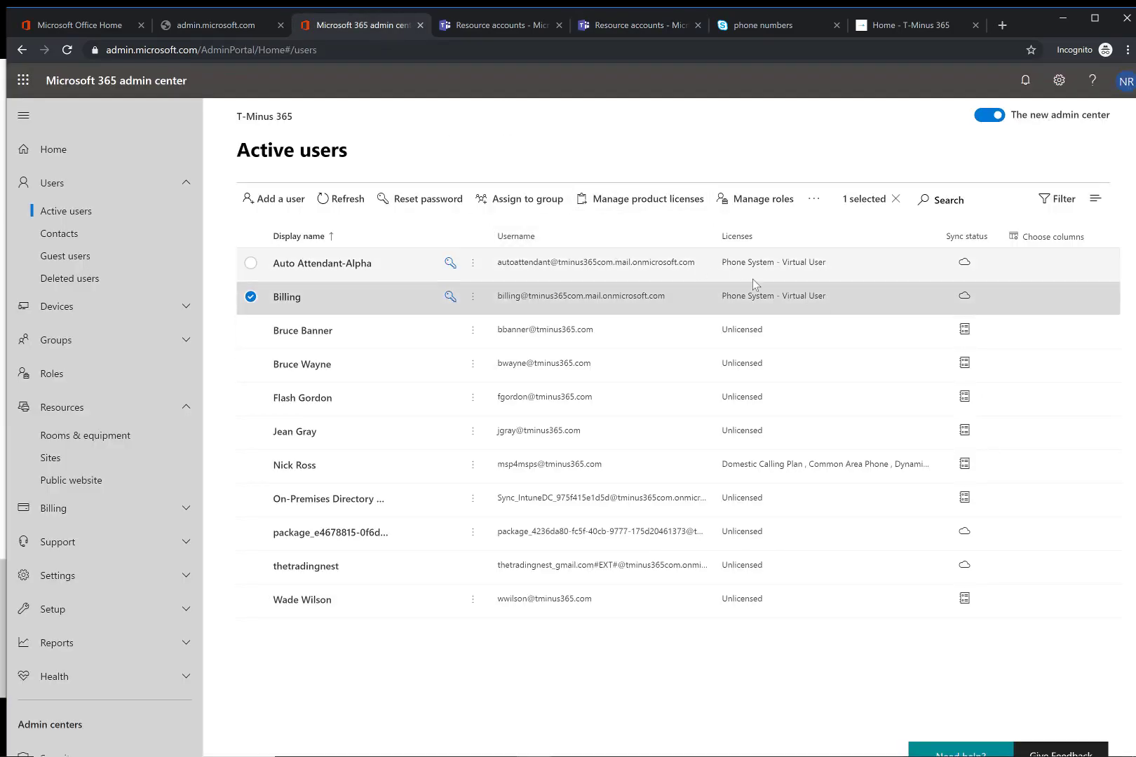
click(632, 25)
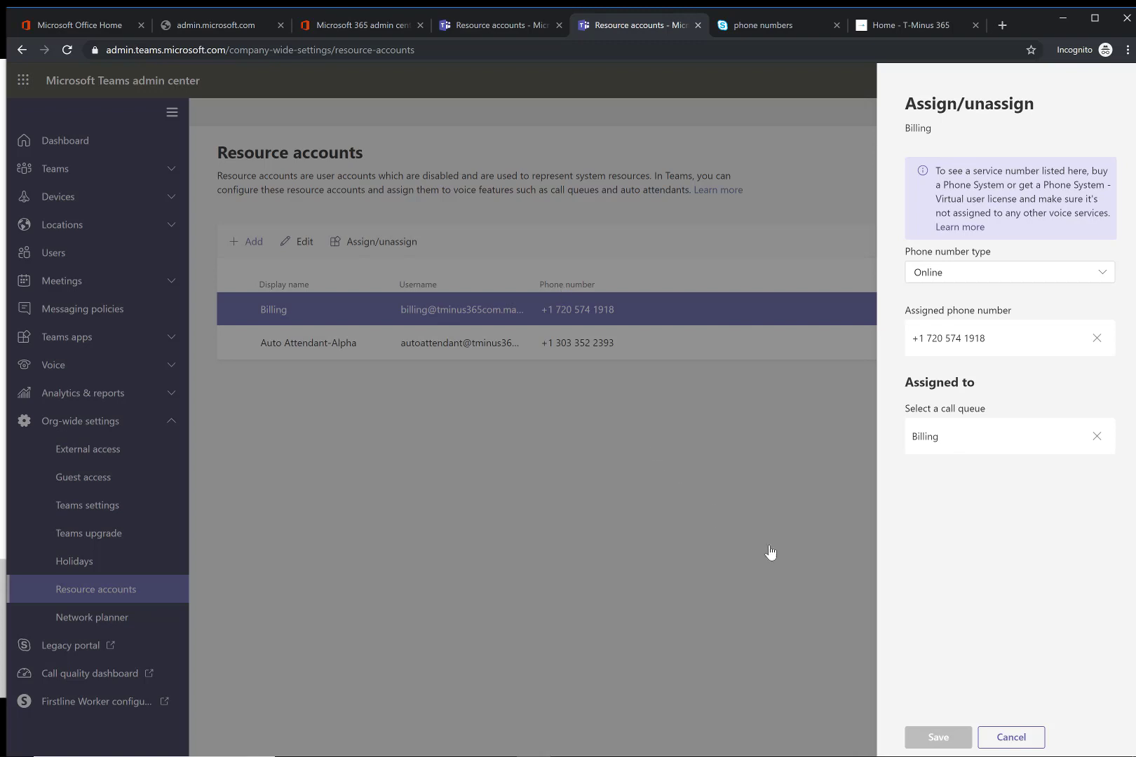
click(1010, 736)
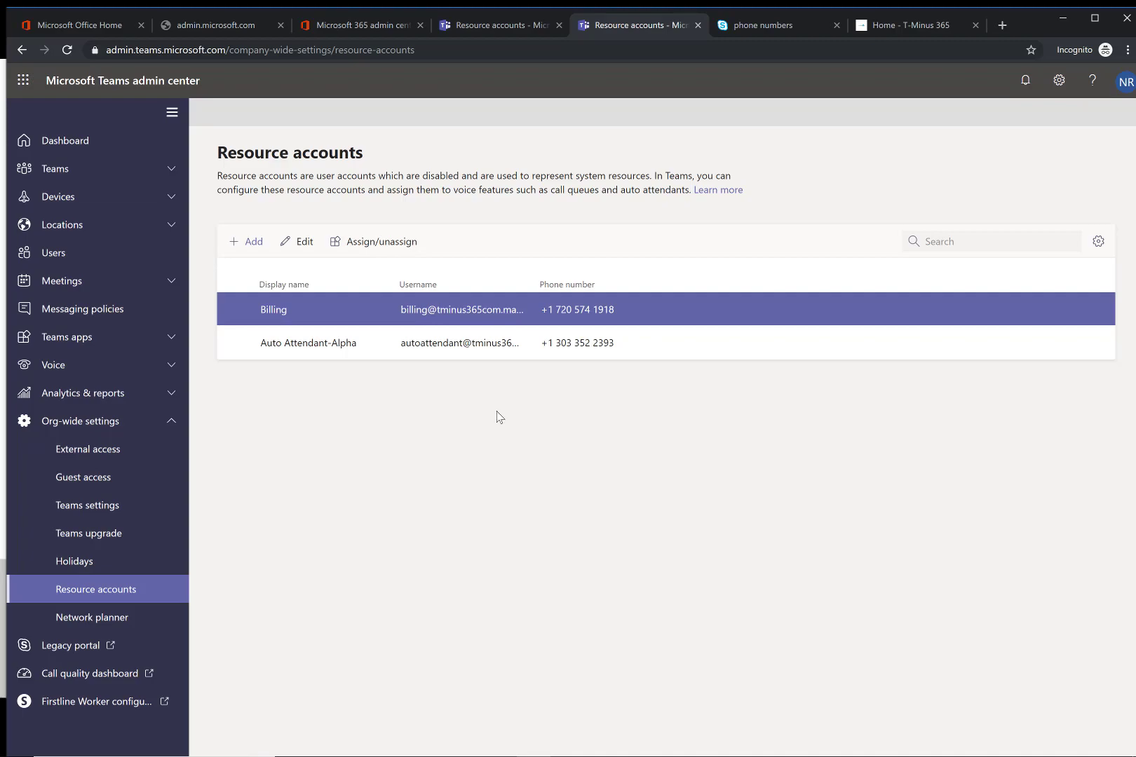
Switch to the PowerPoint slide show to review the Planning Your Architecture steps, and return to the Teams admin center
key(alt+Tab)
key(alt+Tab)
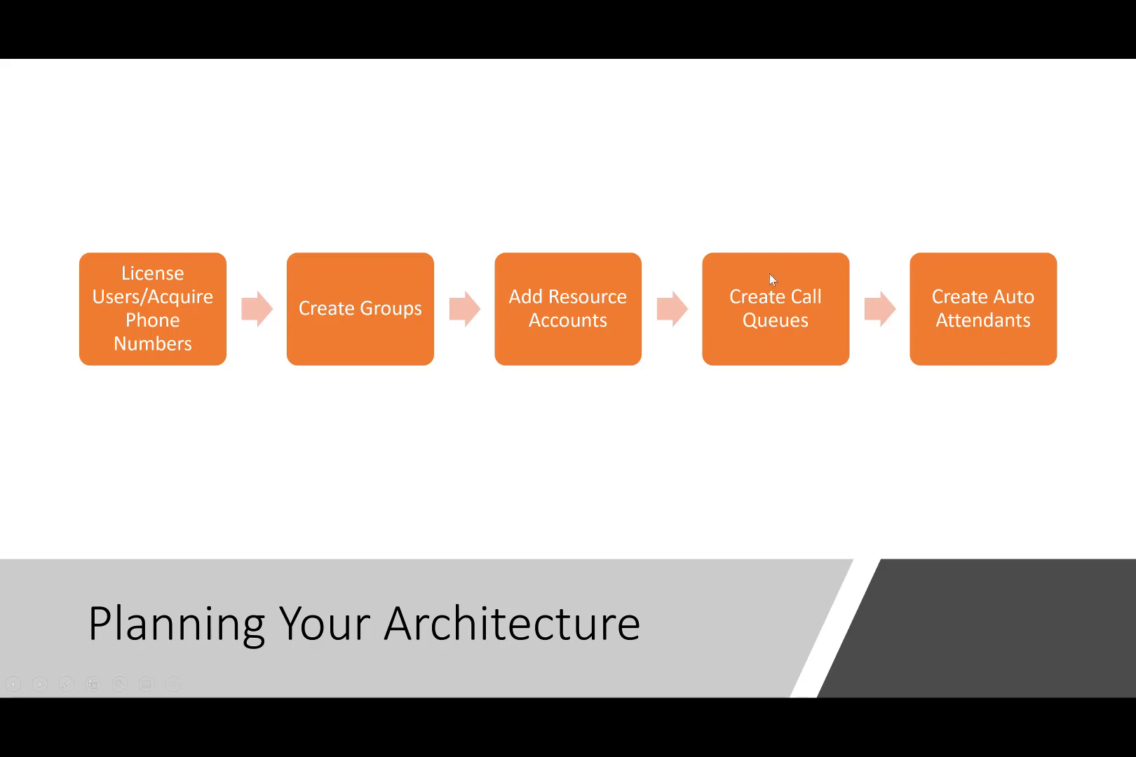
key(alt+Tab)
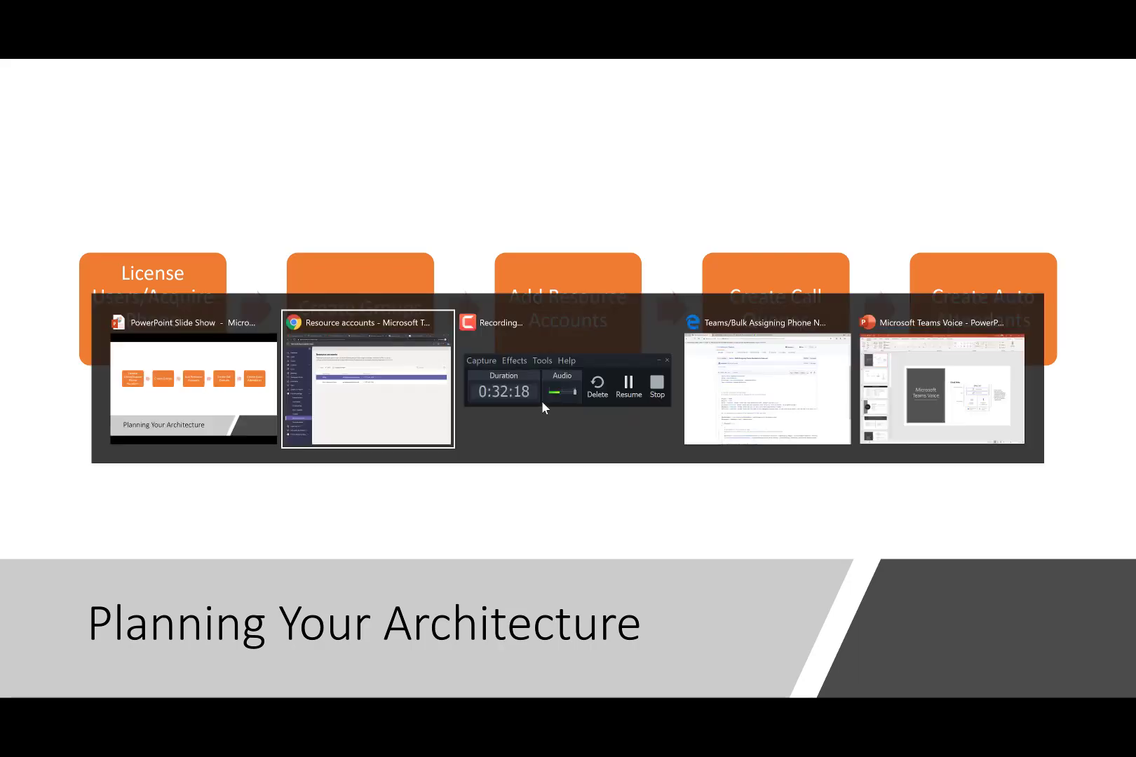
click(446, 313)
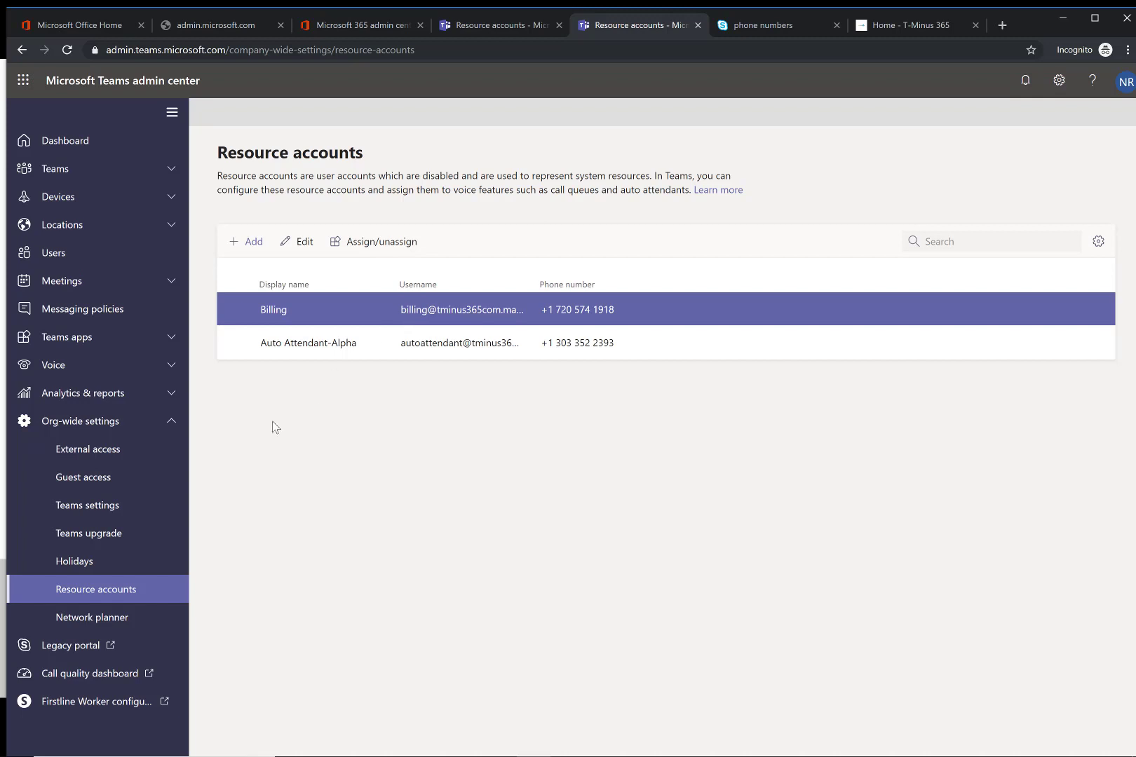
Open the Billing call queue for editing and review its resource account, greeting and music on hold settings
click(166, 368)
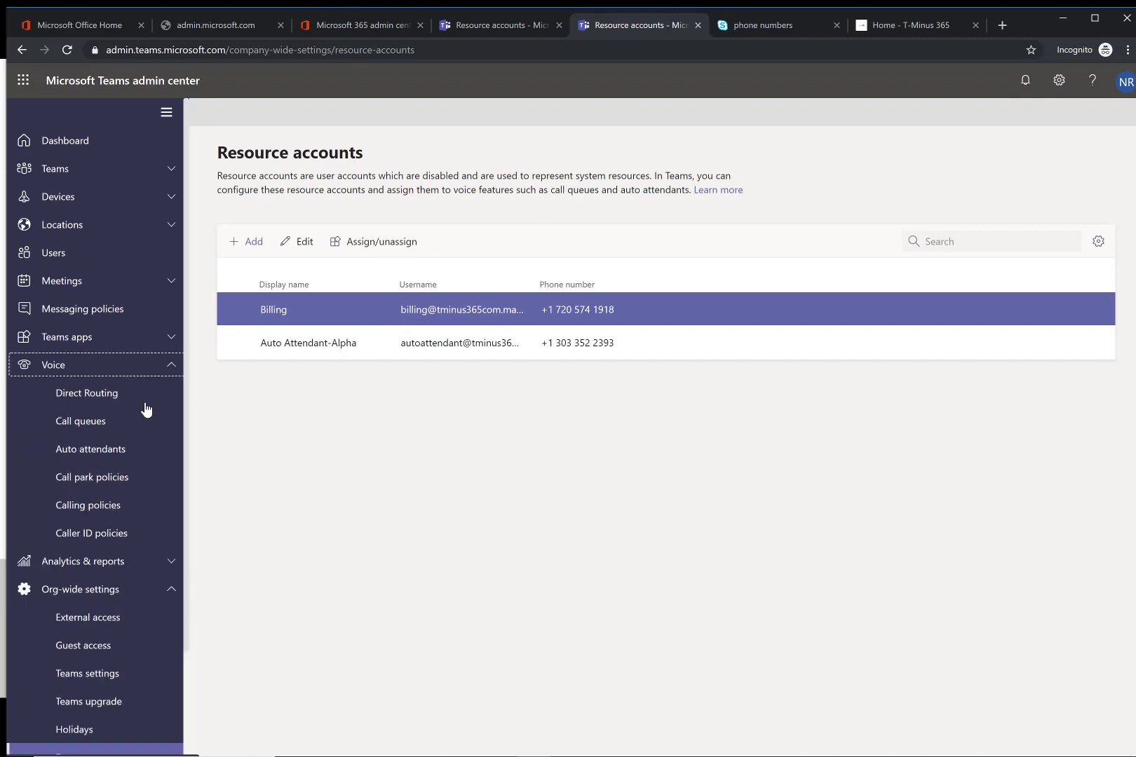
click(115, 430)
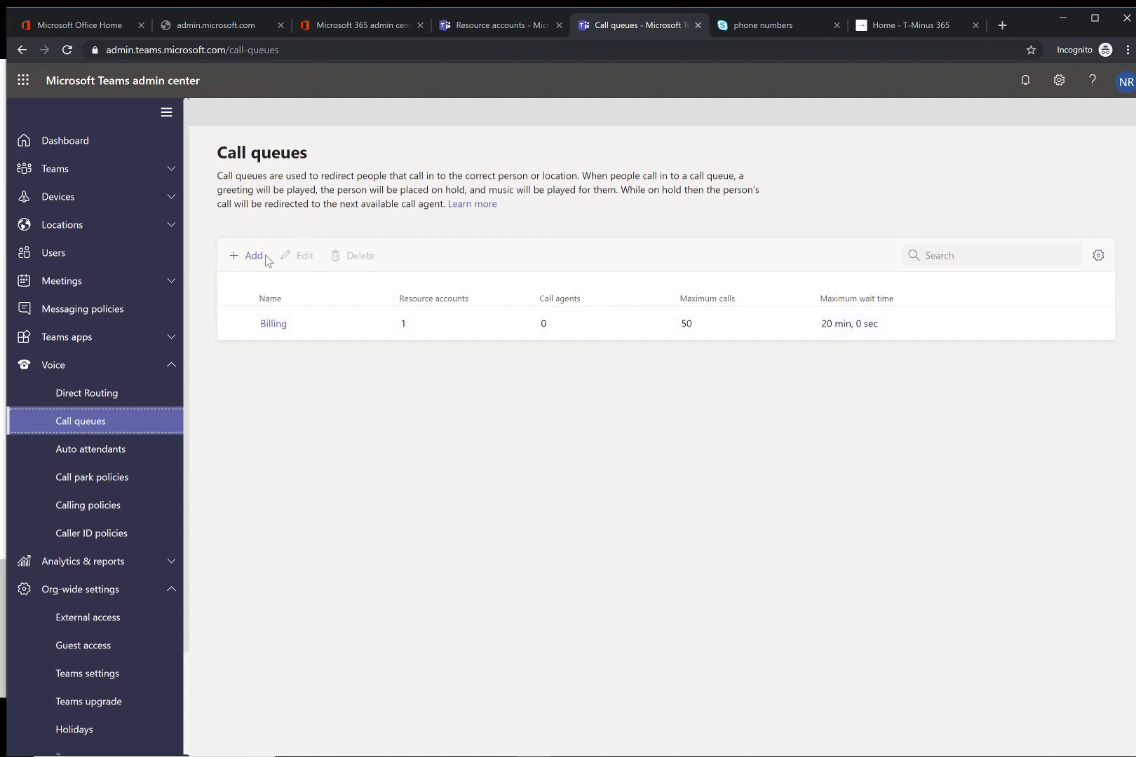
click(278, 323)
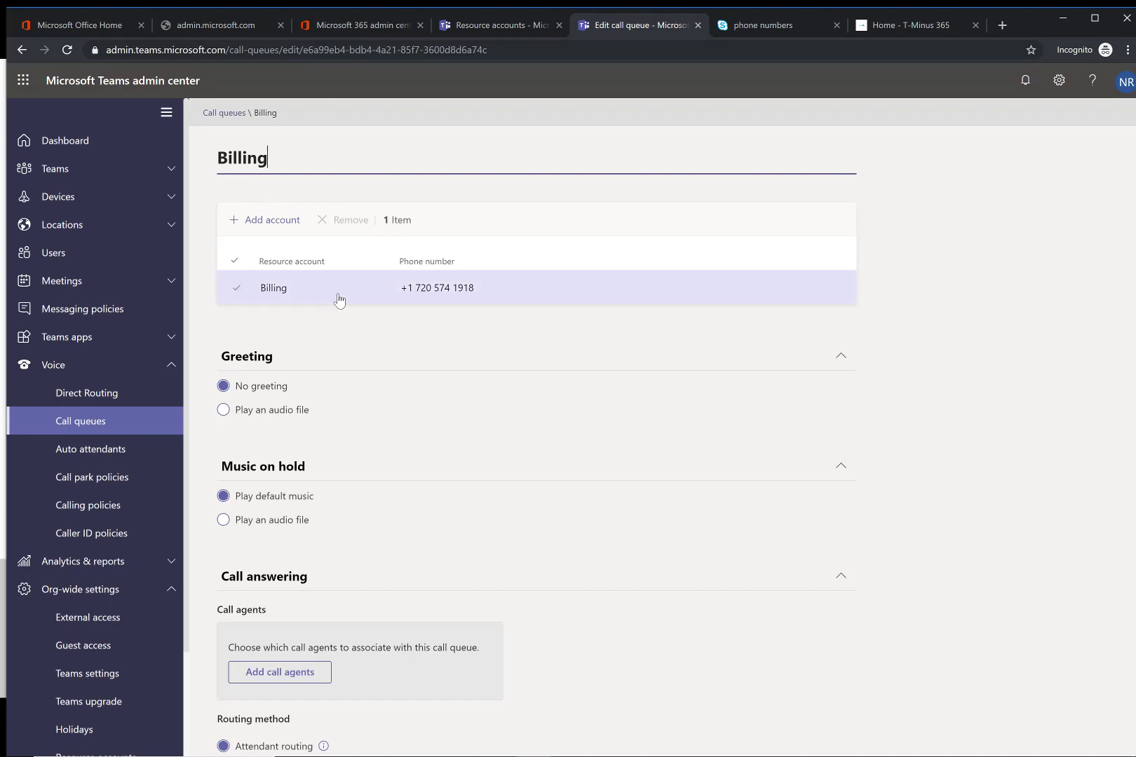
scroll(436, 359, down, 1)
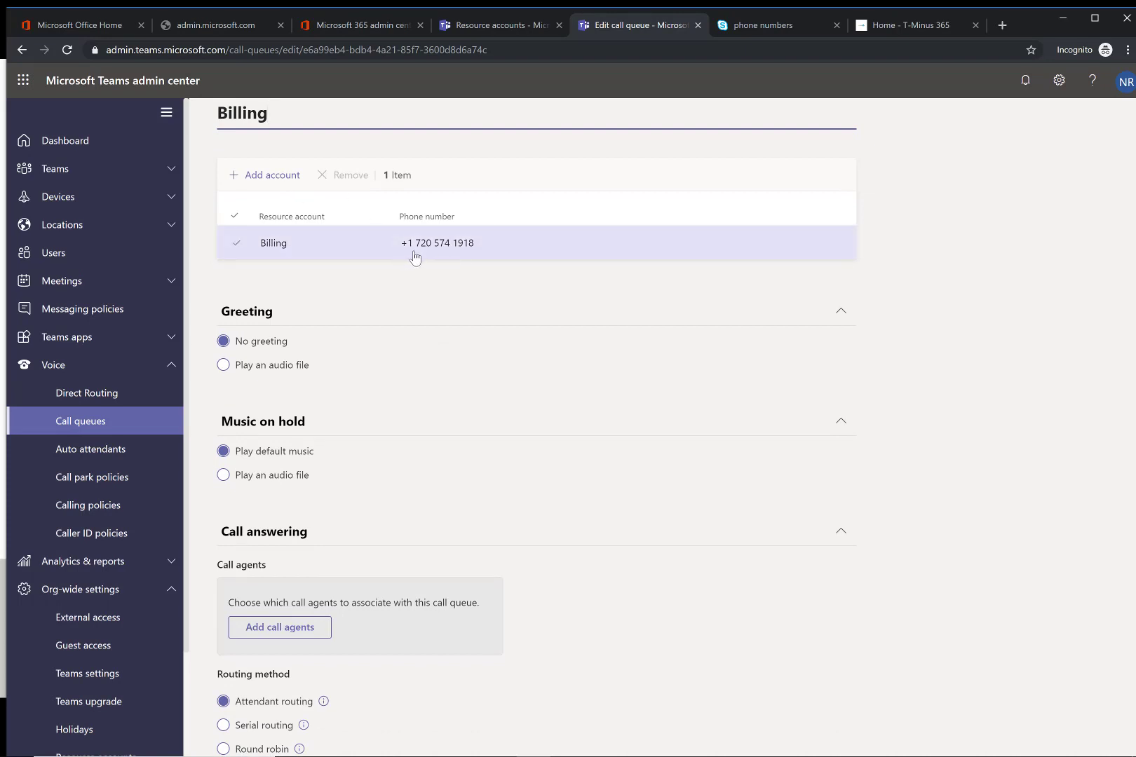
scroll(354, 296, down, 1)
scroll(355, 297, up, 2)
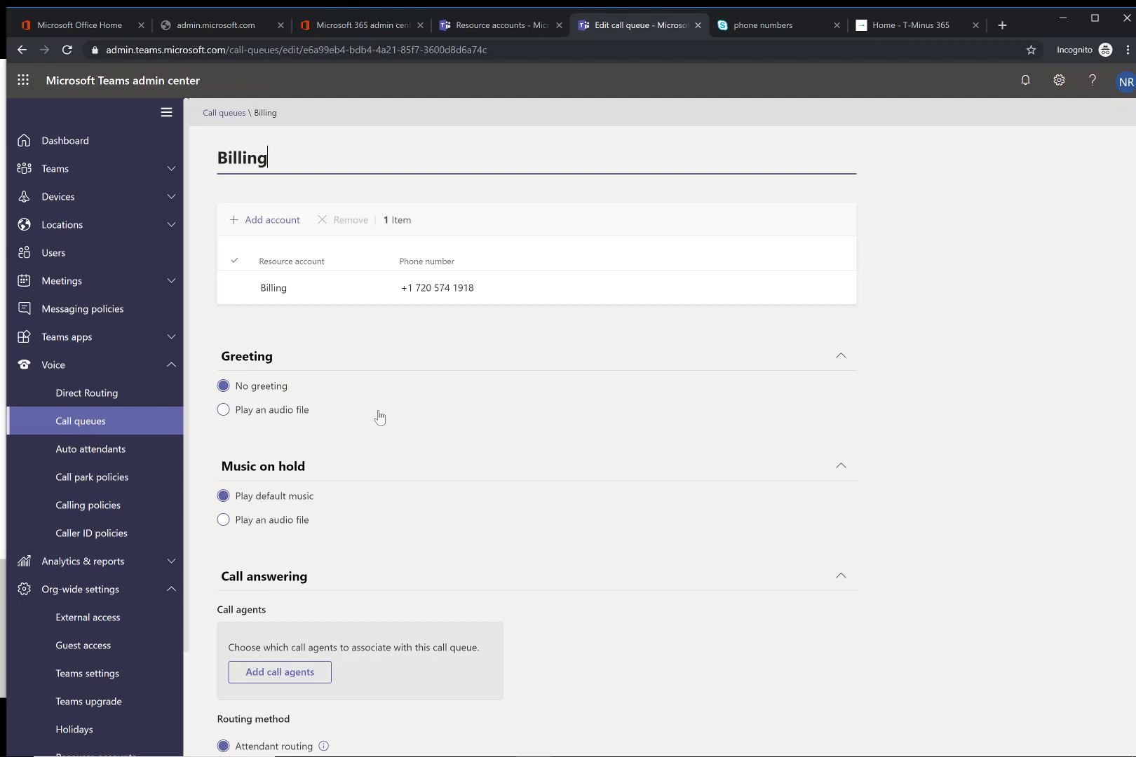
Search for the Billing group and add it as the call agents of the Billing call queue
scroll(378, 417, down, 2)
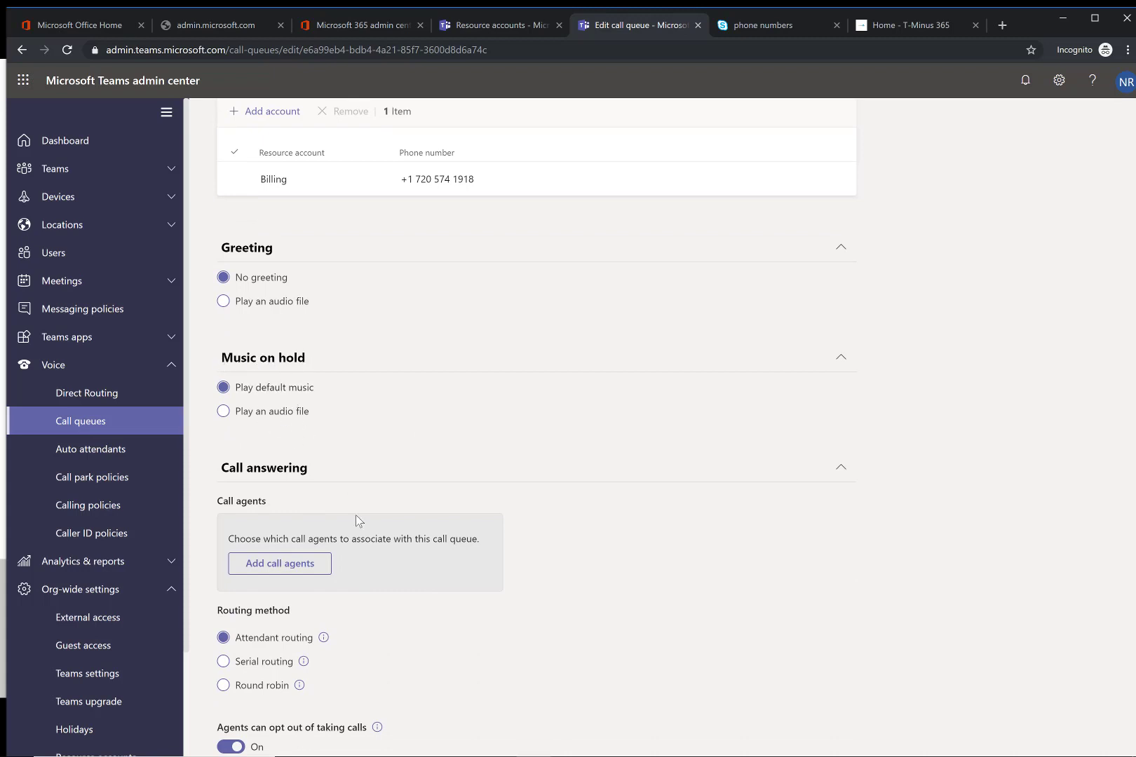
scroll(357, 516, down, 2)
scroll(356, 520, down, 2)
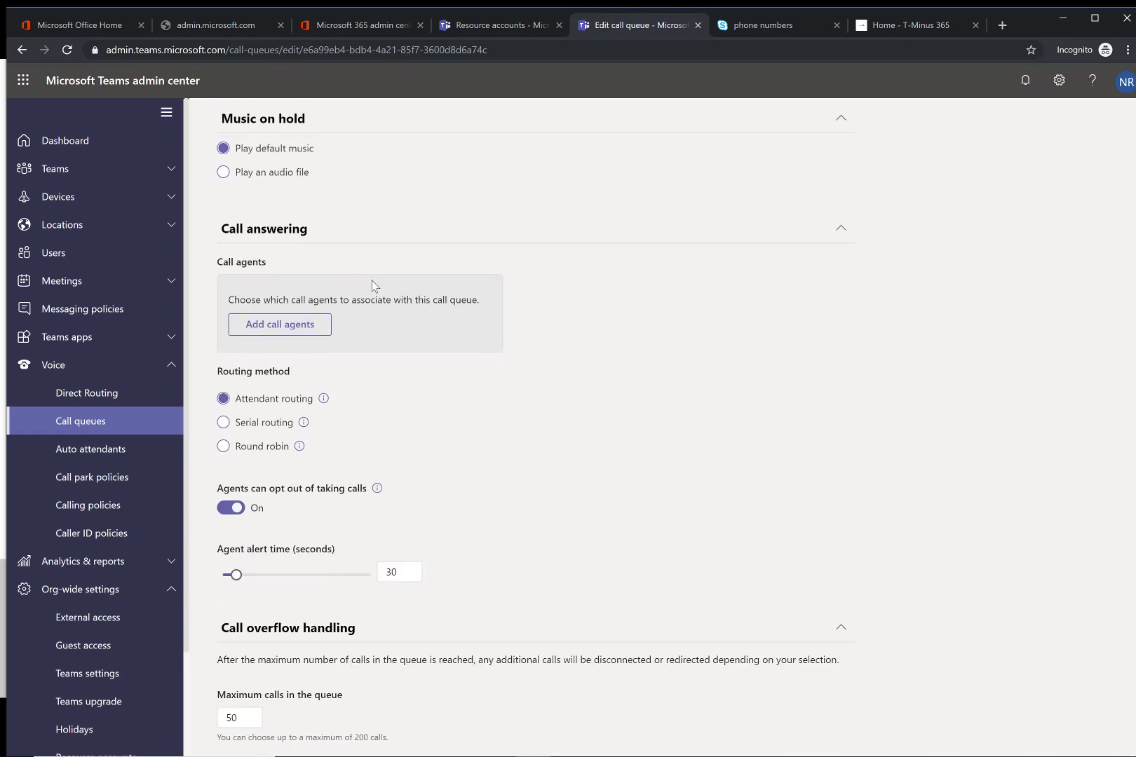
click(309, 326)
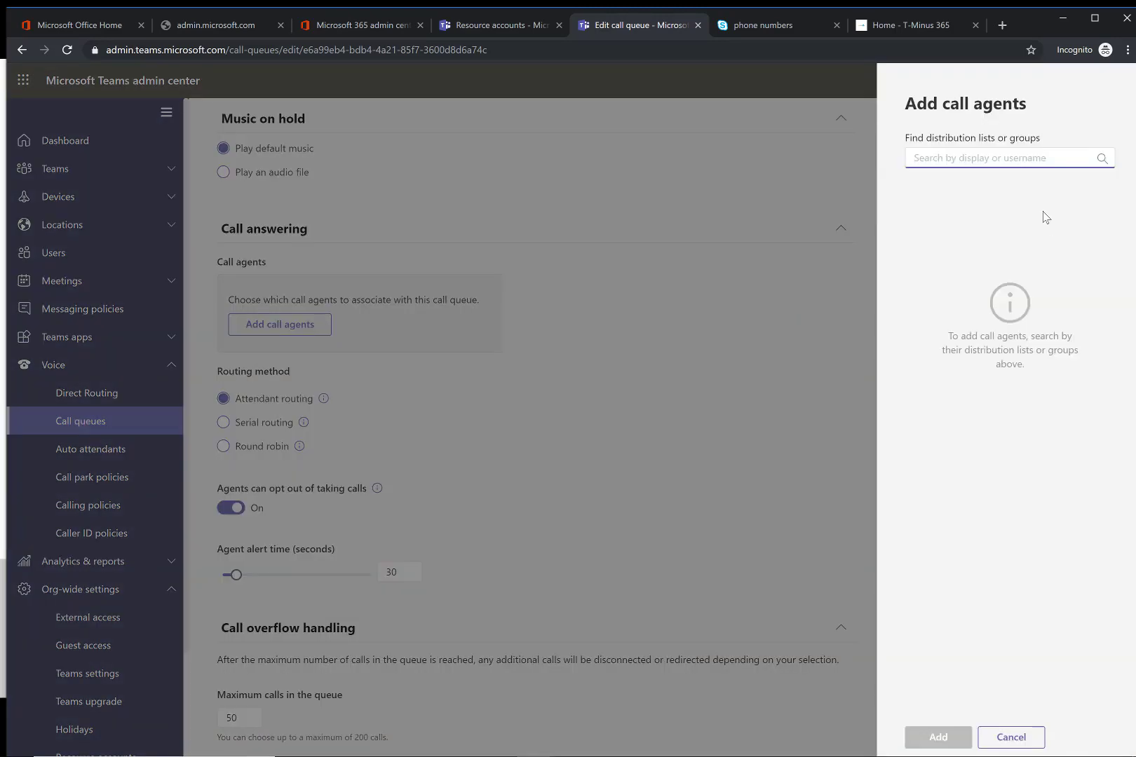
text(Blll)
key(BackSpace)
key(BackSpace)
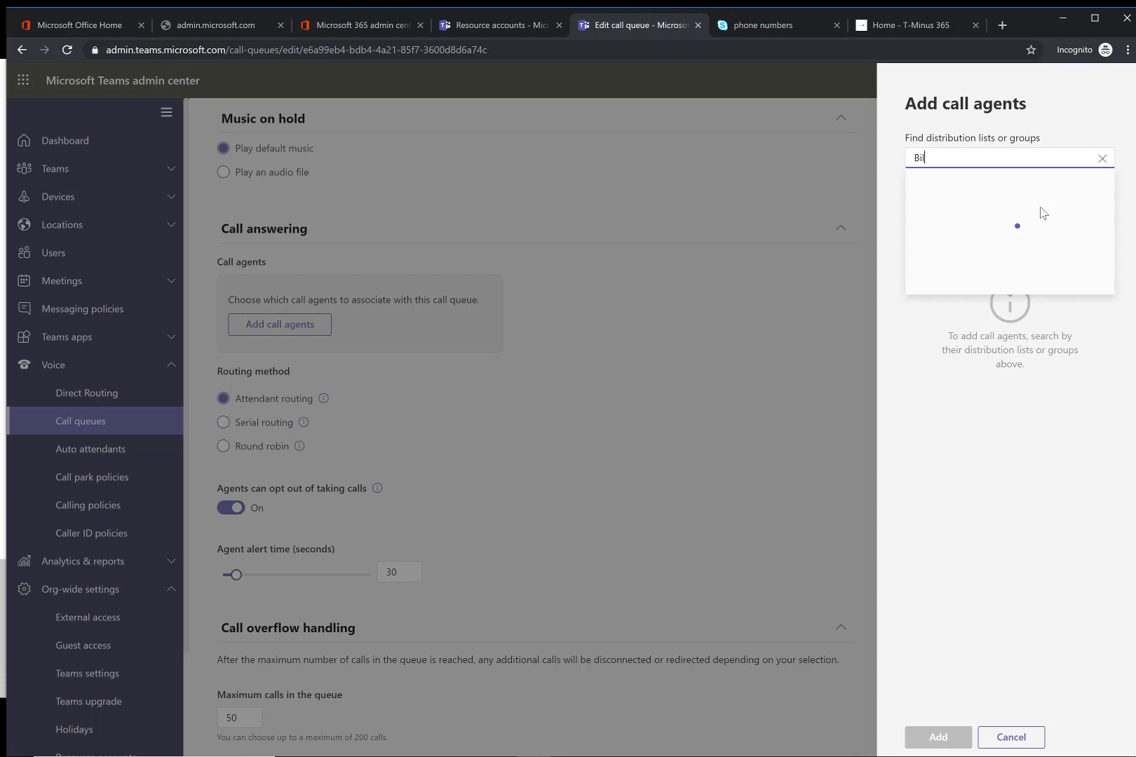
text(l)
click(1081, 184)
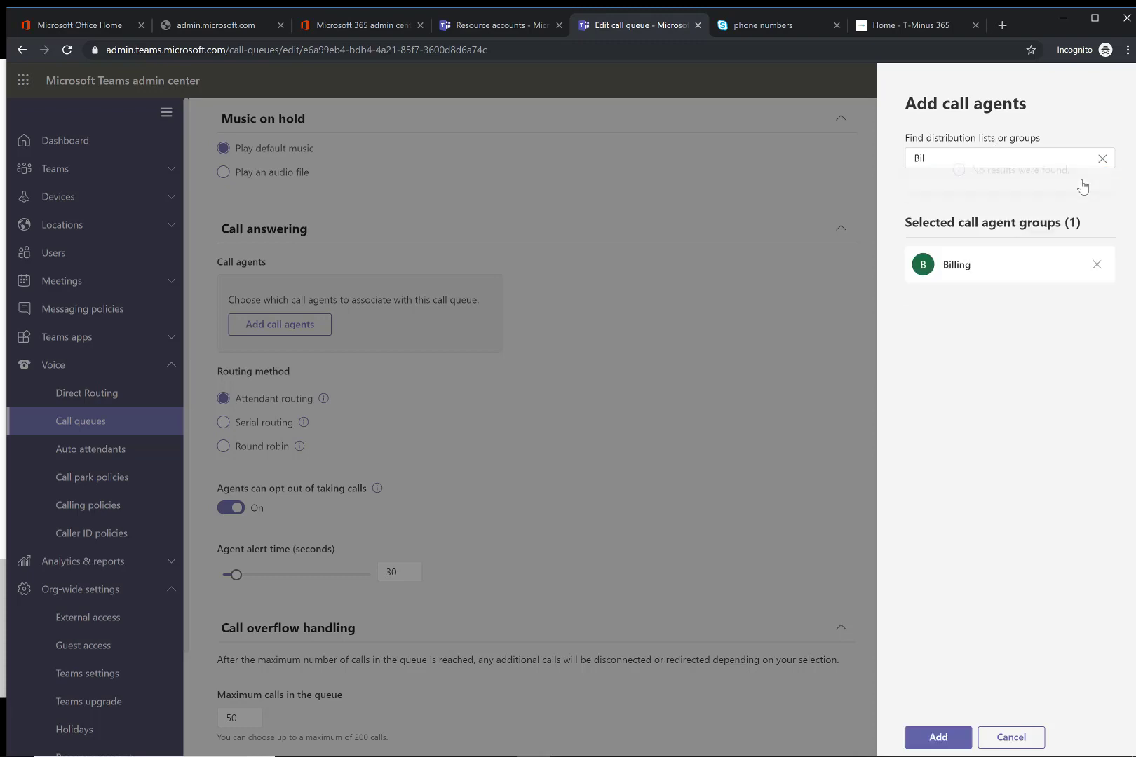
click(943, 736)
scroll(500, 521, up, 5)
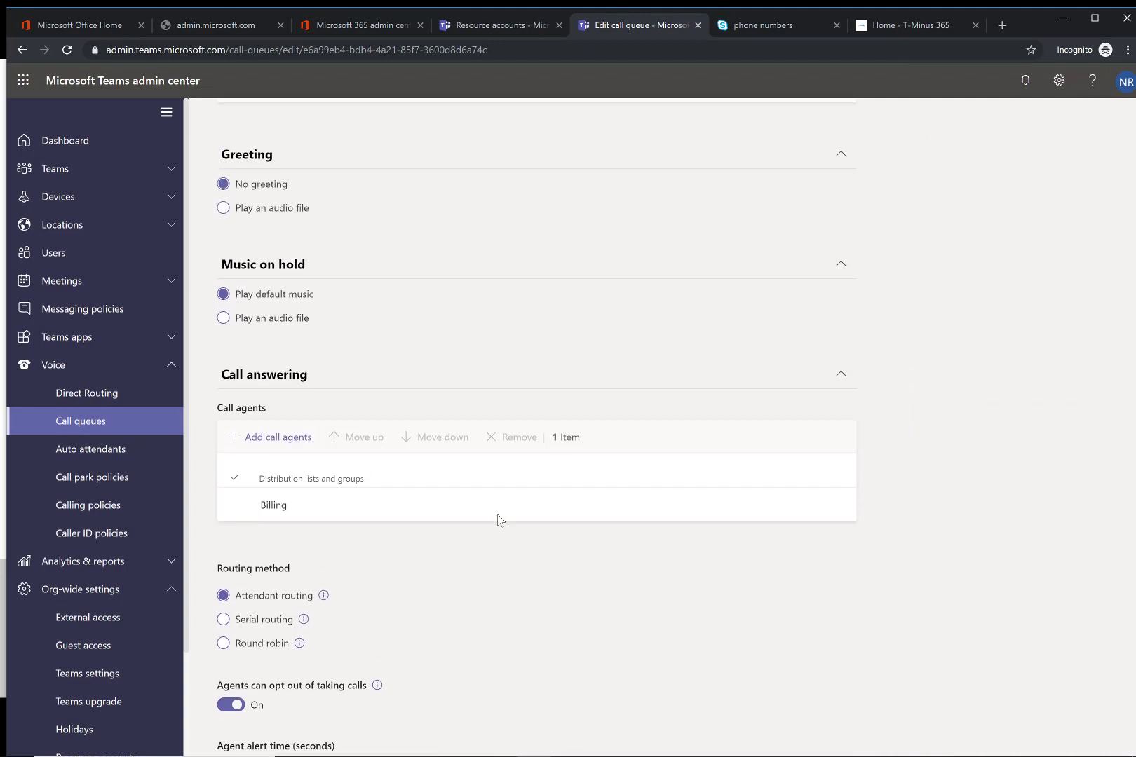
scroll(499, 499, down, 3)
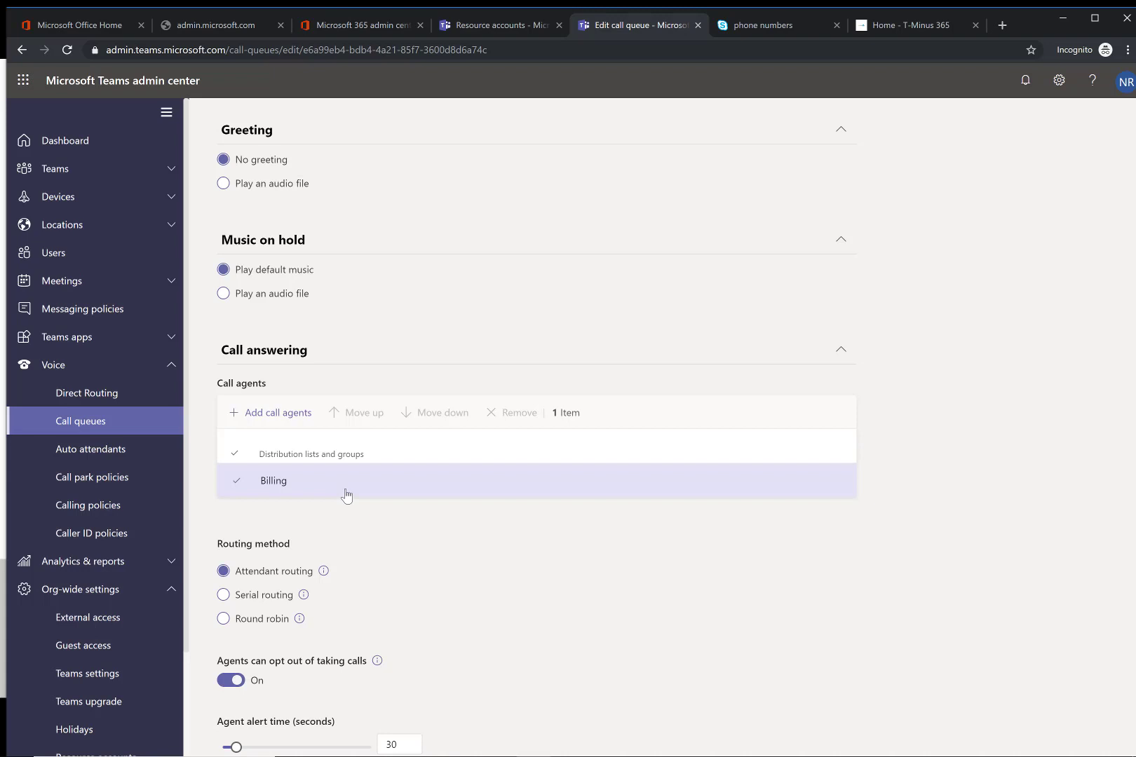
scroll(422, 555, up, 3)
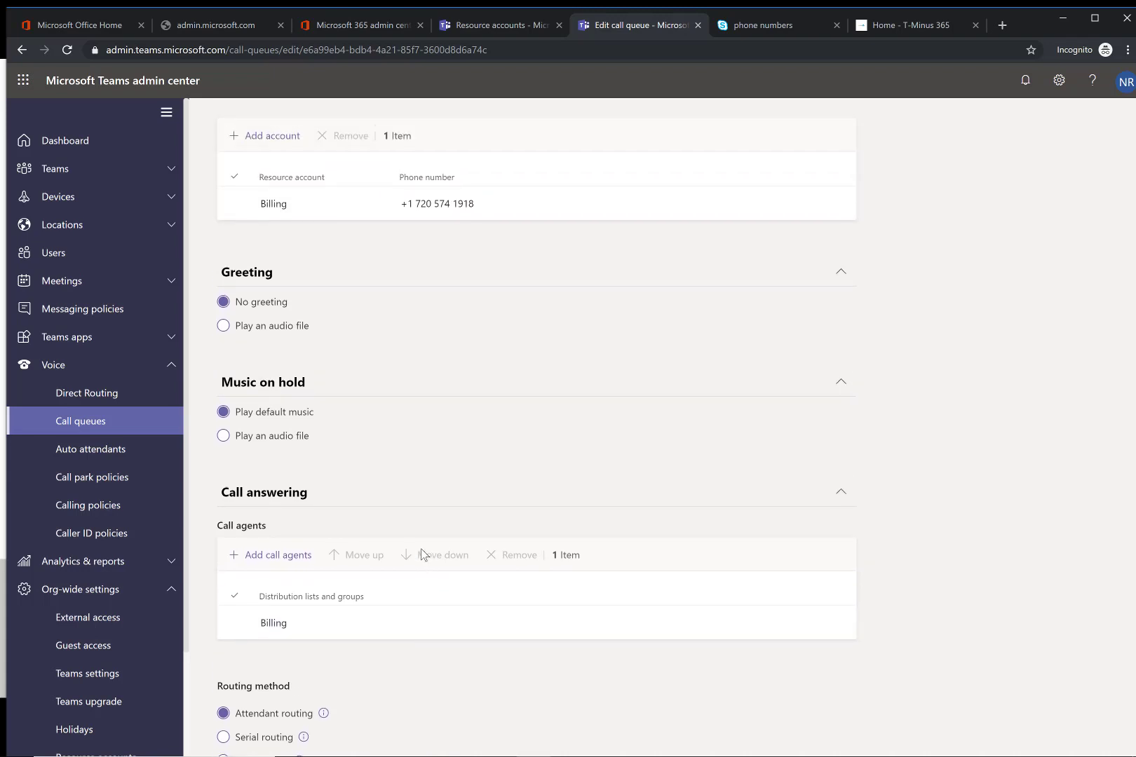
scroll(424, 555, down, 2)
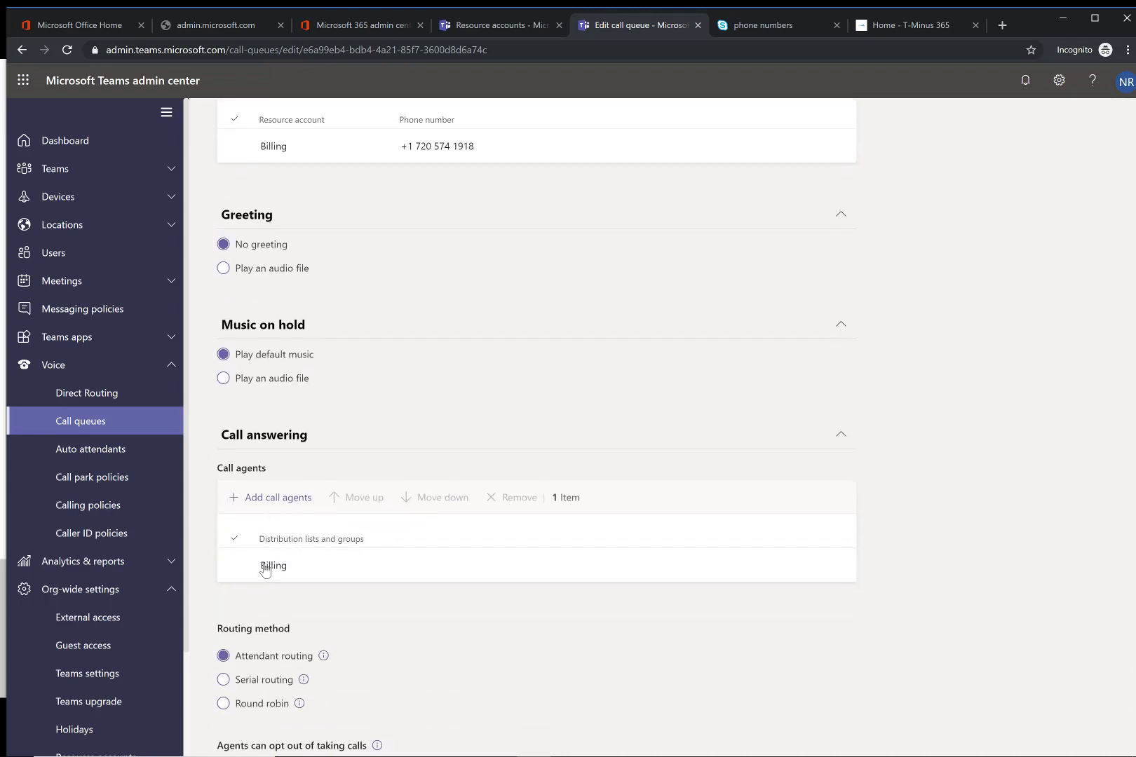
Read the serial routing and round robin explanations, and set the call queue's routing method to Round robin
scroll(353, 543, down, 3)
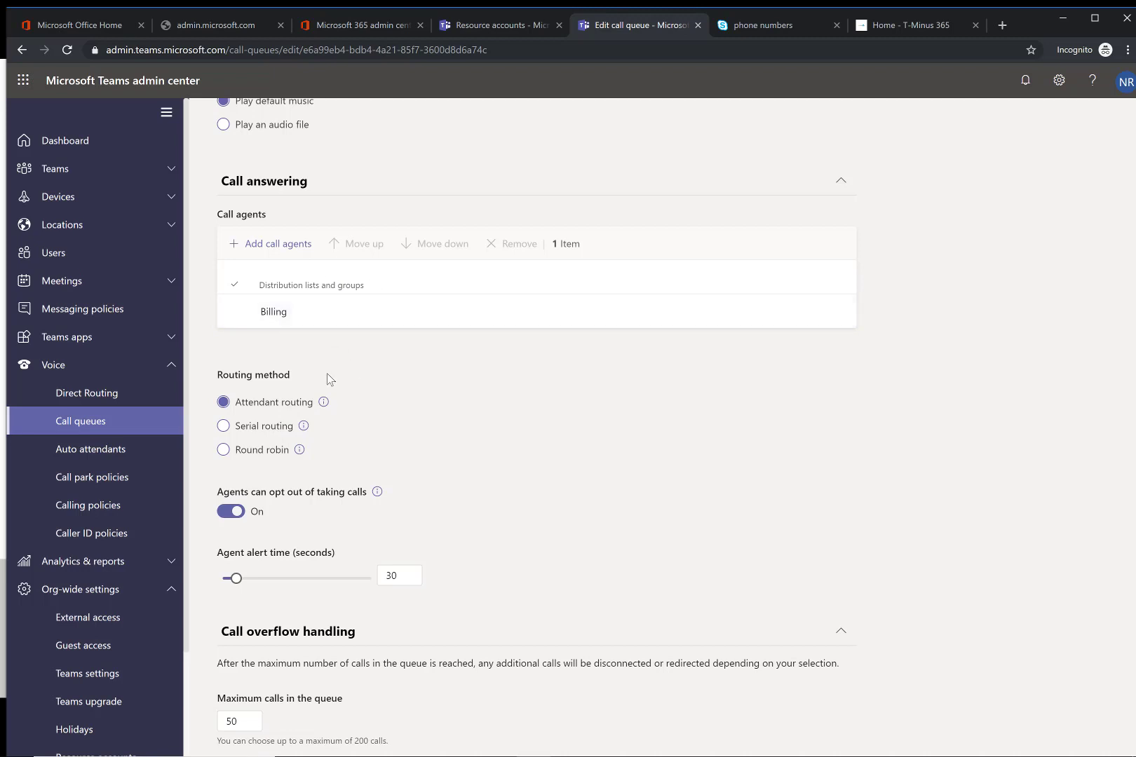
click(303, 426)
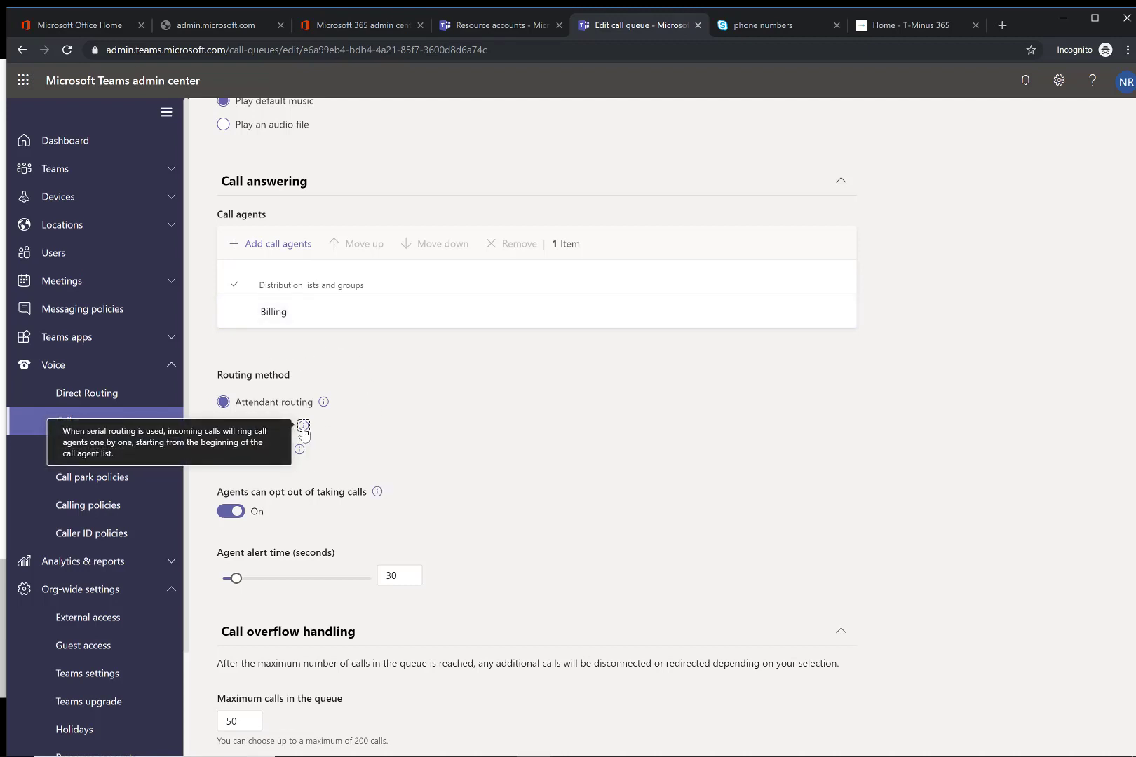
click(329, 430)
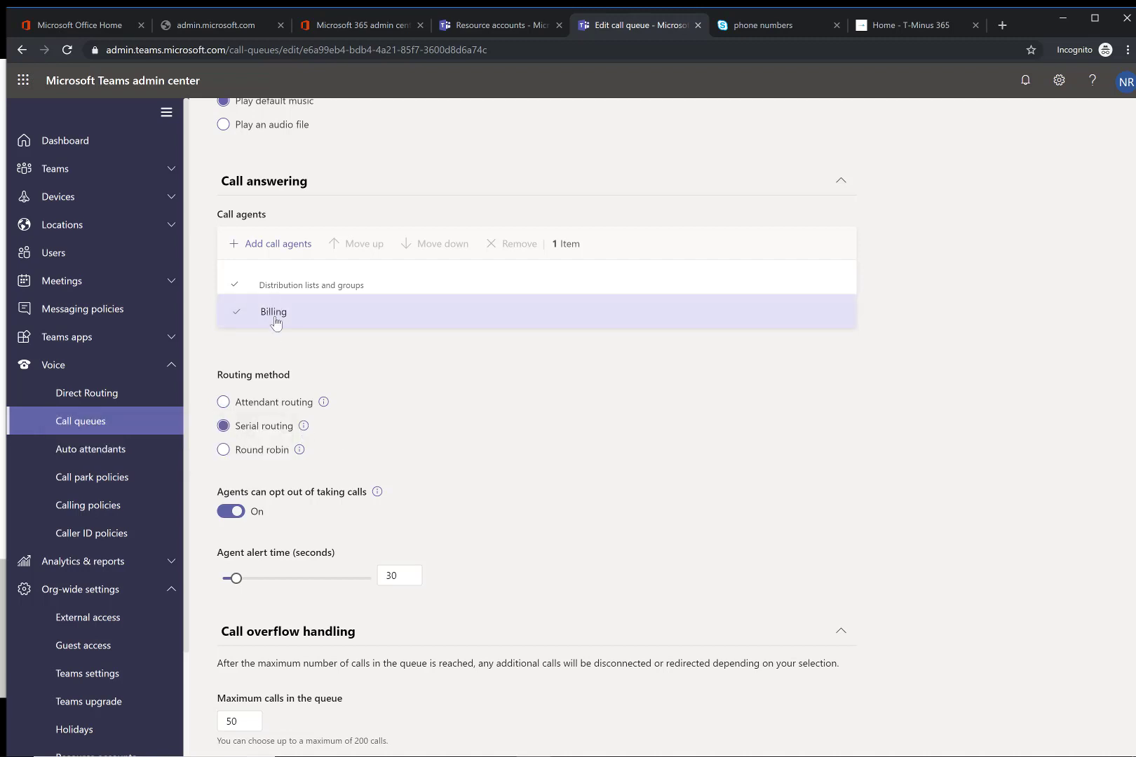
click(300, 452)
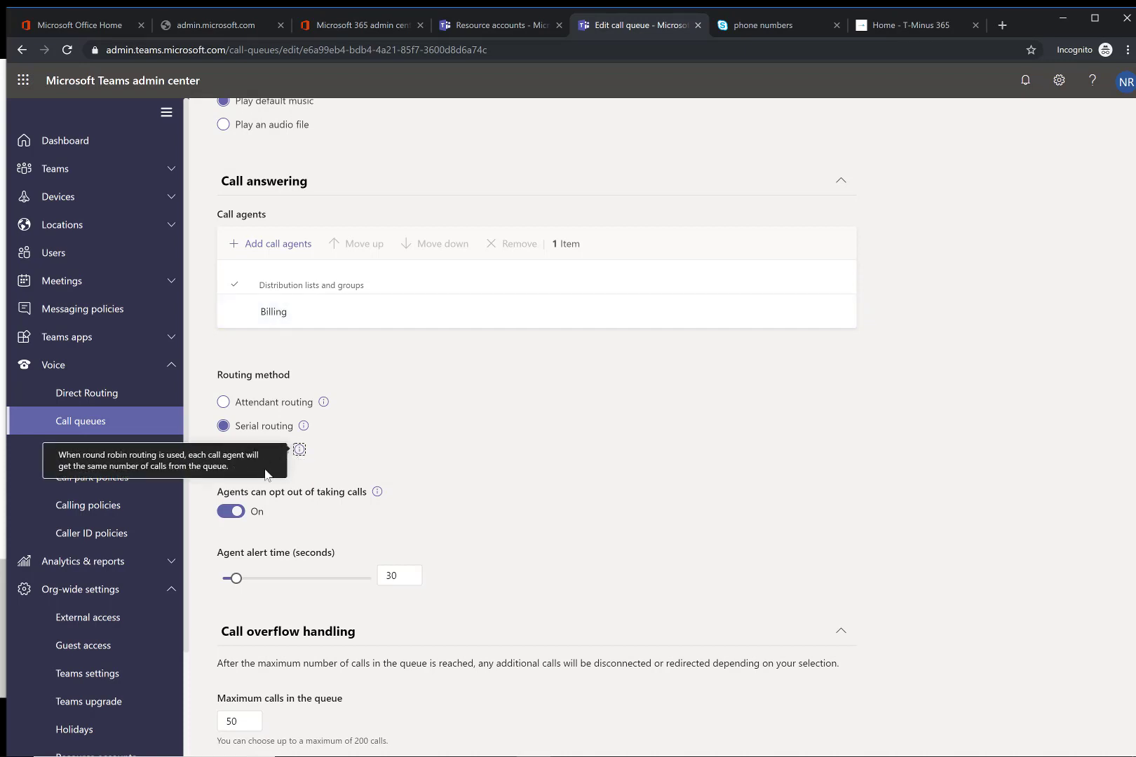
click(343, 451)
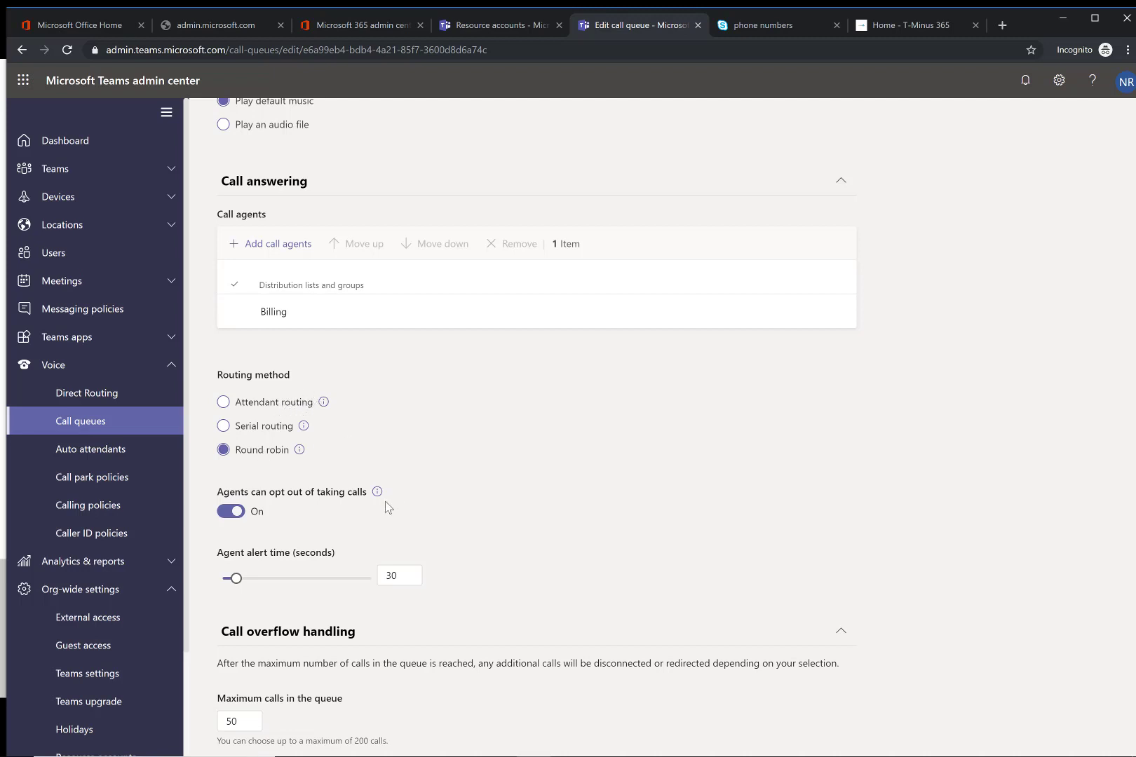
scroll(381, 483, down, 2)
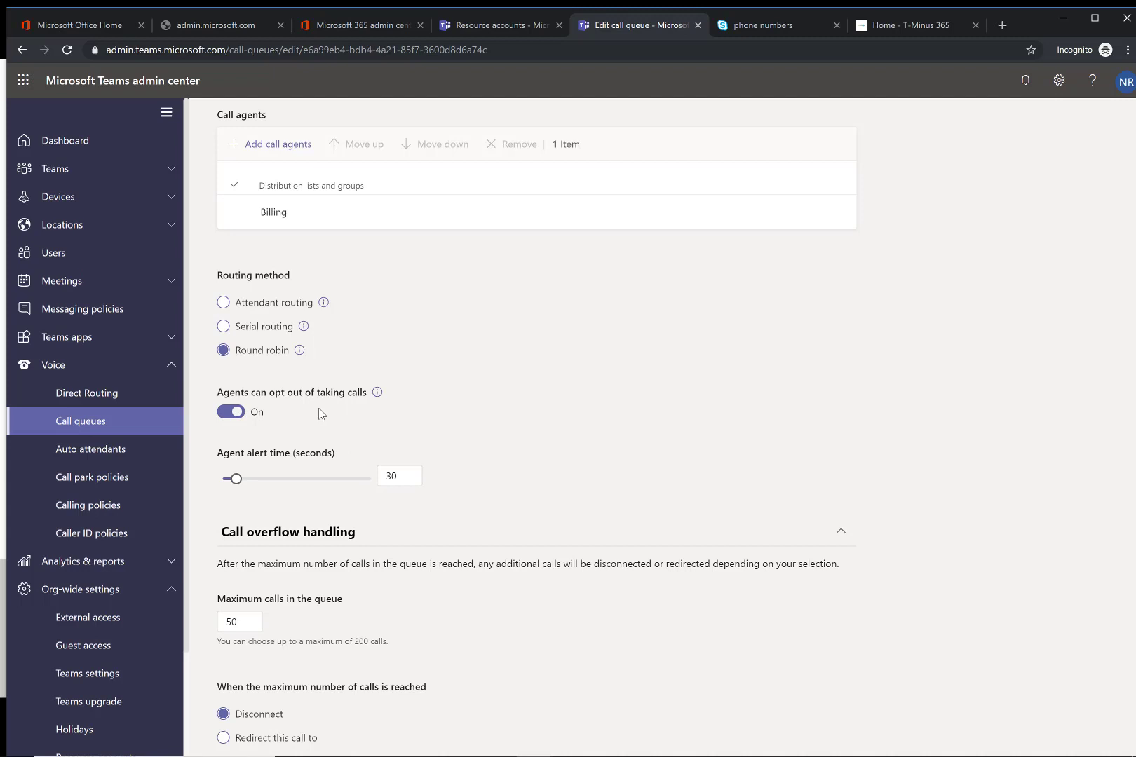
Review the Billing queue's agent alert time and overflow handling, look through the overflow redirect destinations, and restore Disconnect
scroll(320, 410, down, 1)
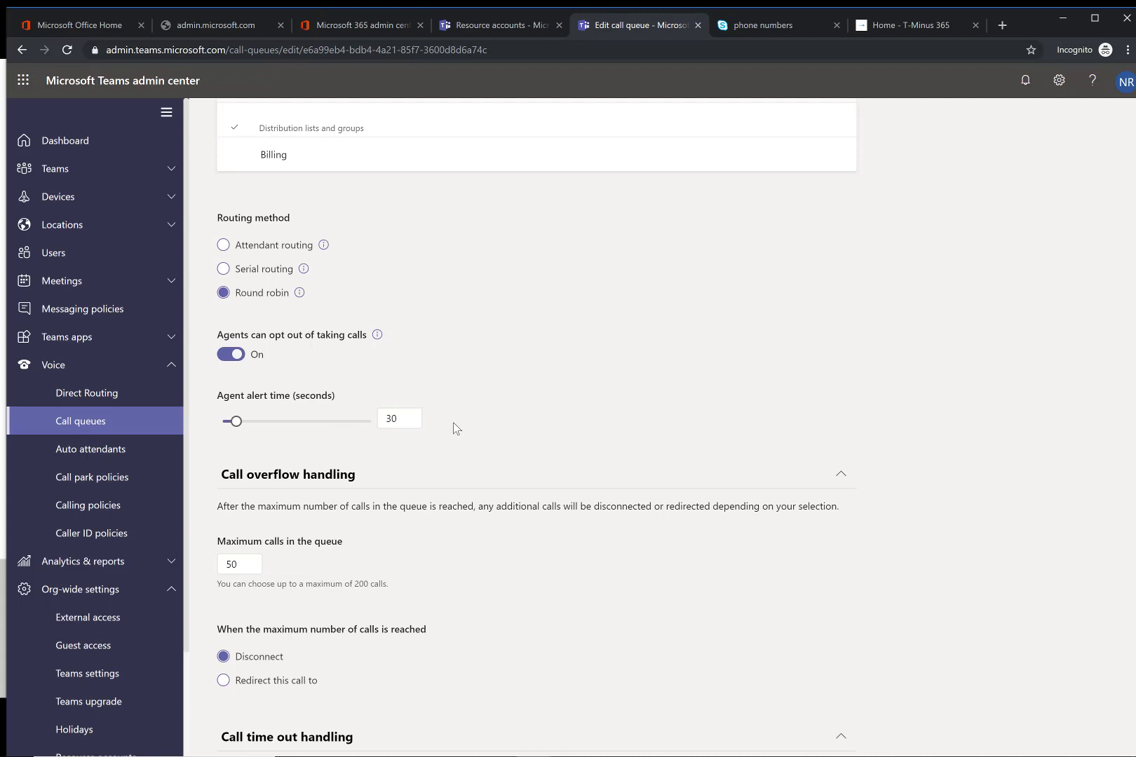
scroll(455, 428, down, 1)
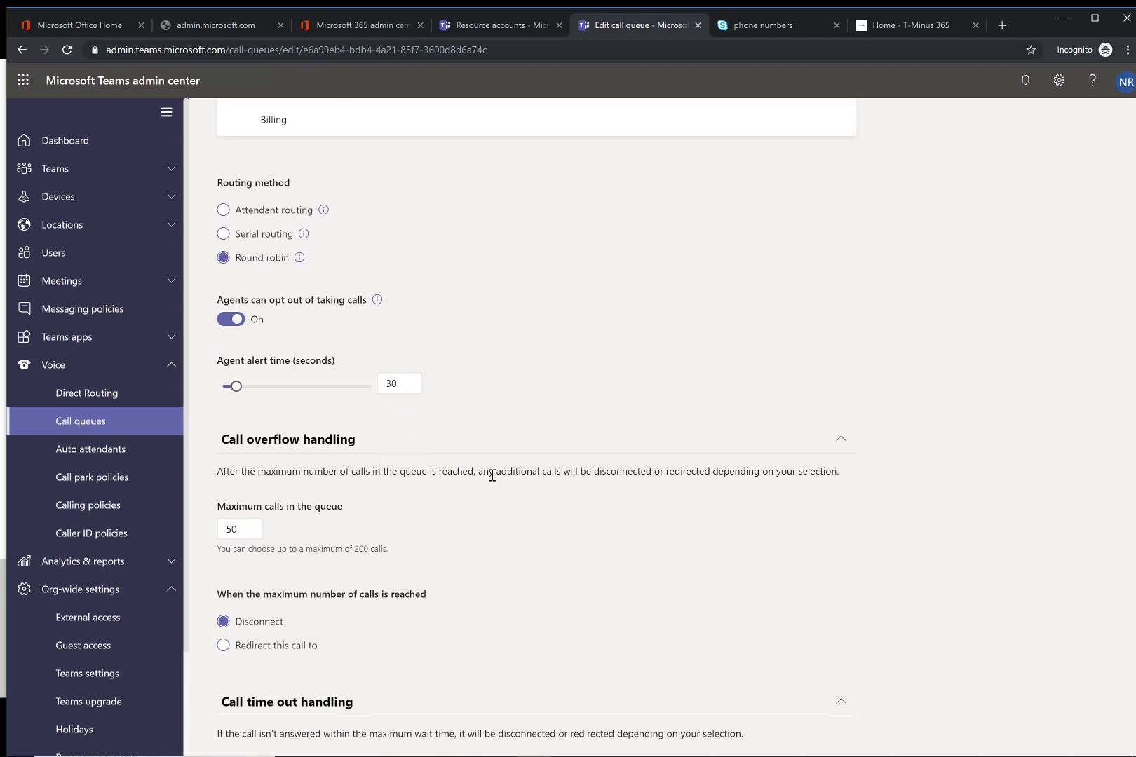
scroll(429, 520, down, 1)
scroll(426, 520, down, 2)
scroll(424, 494, down, 1)
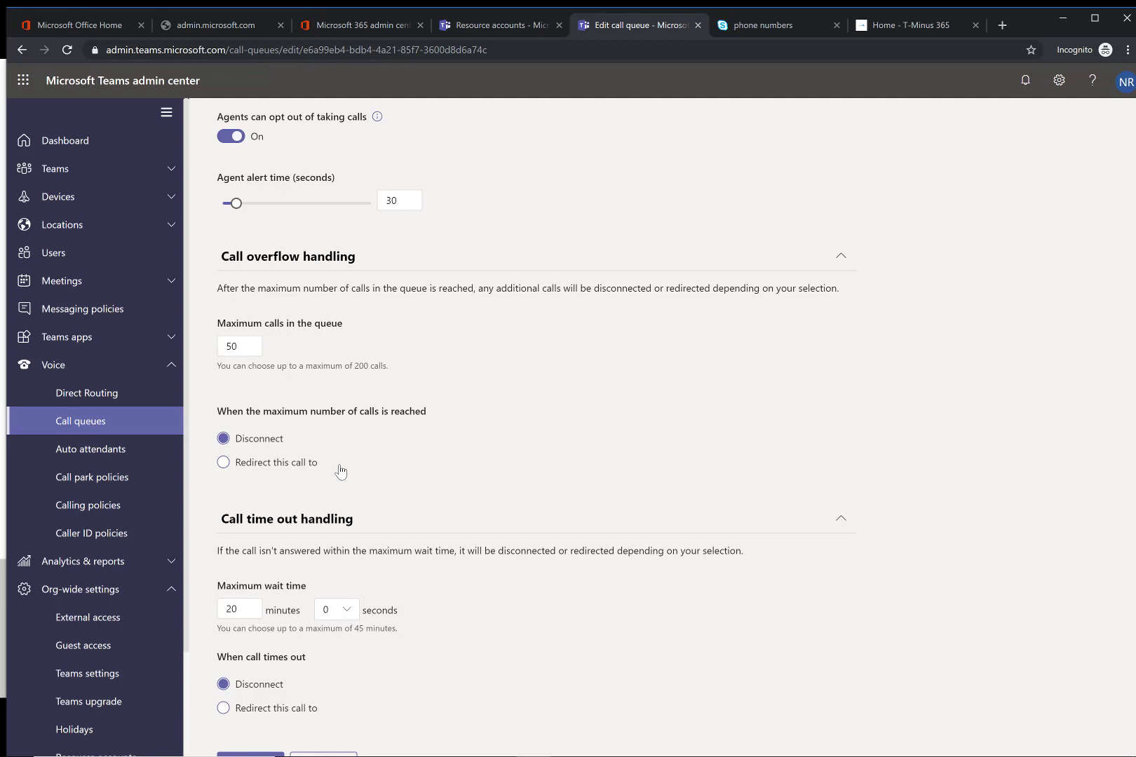
click(293, 470)
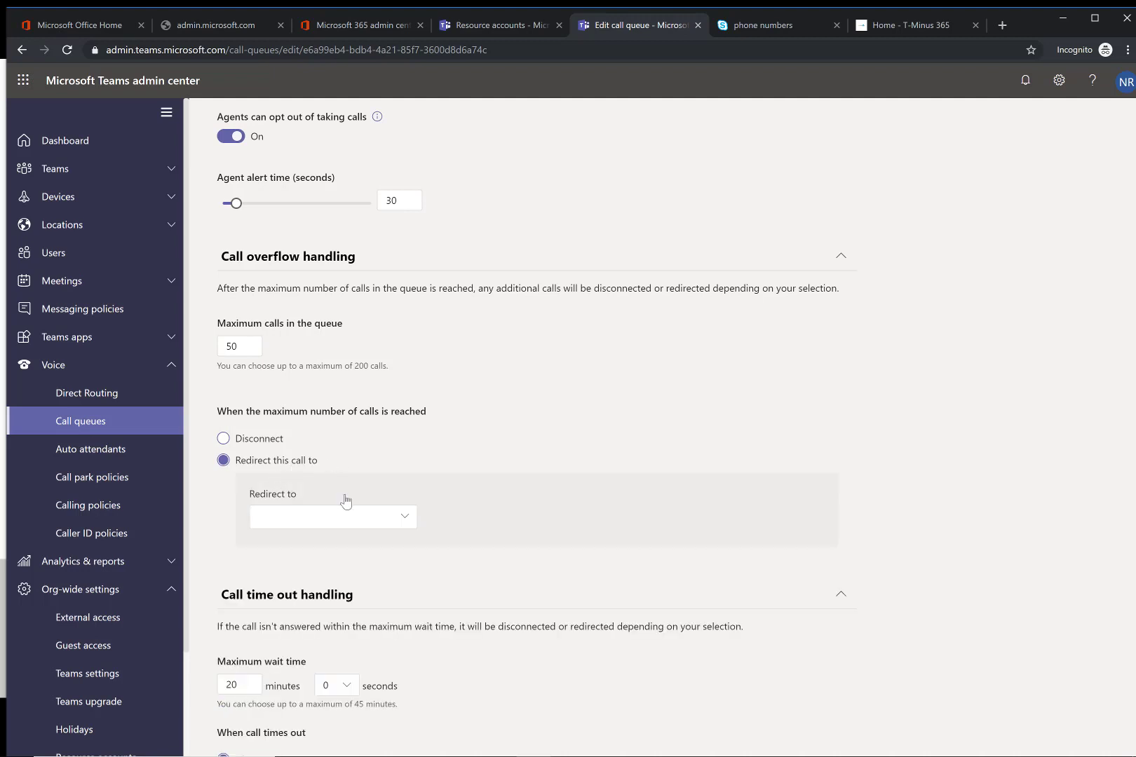
click(347, 517)
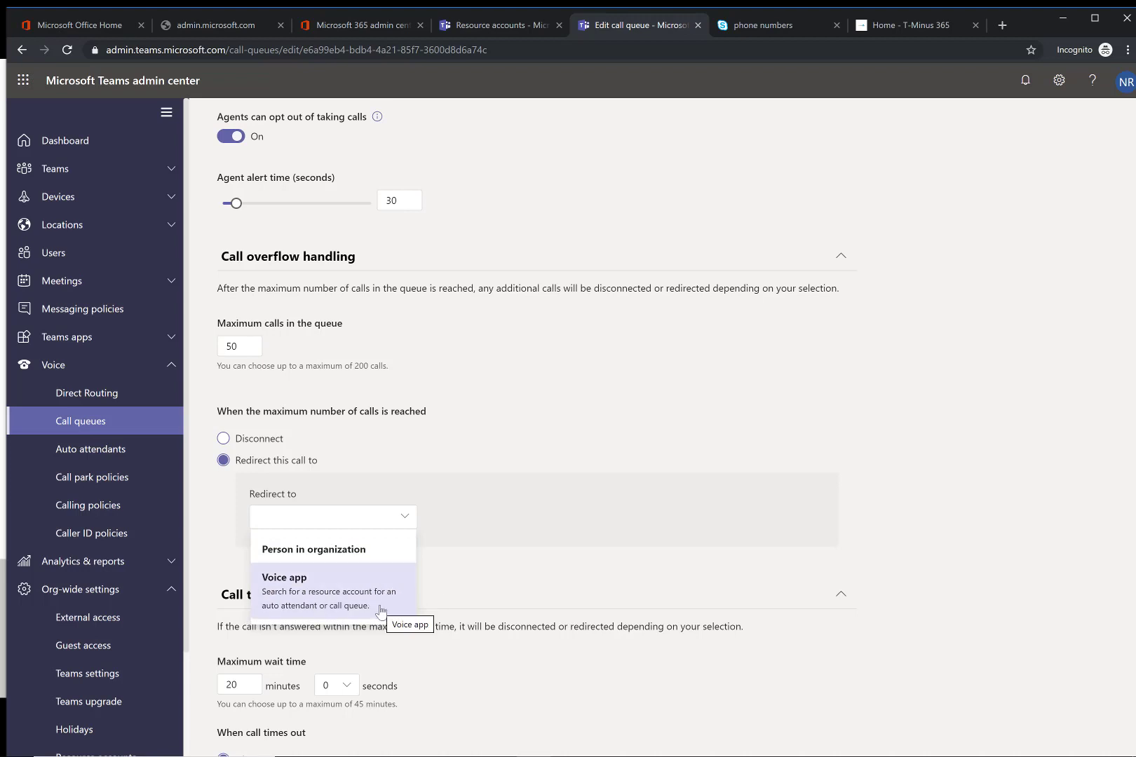
click(444, 607)
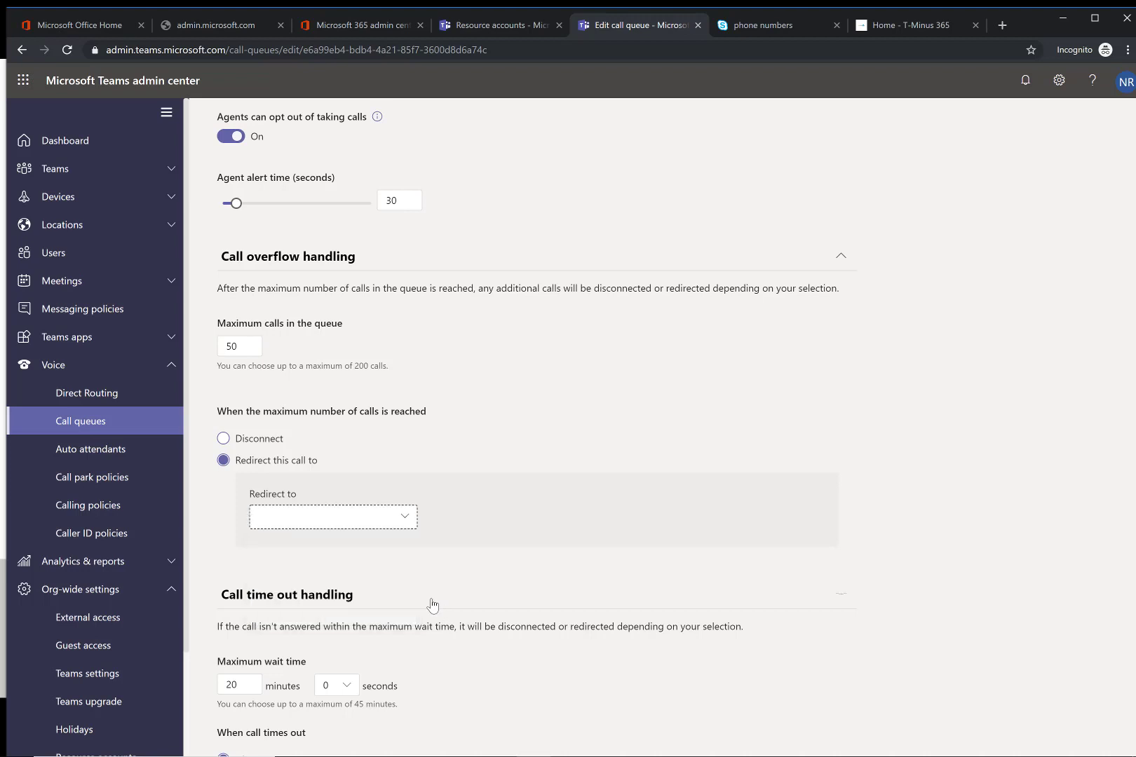
click(261, 522)
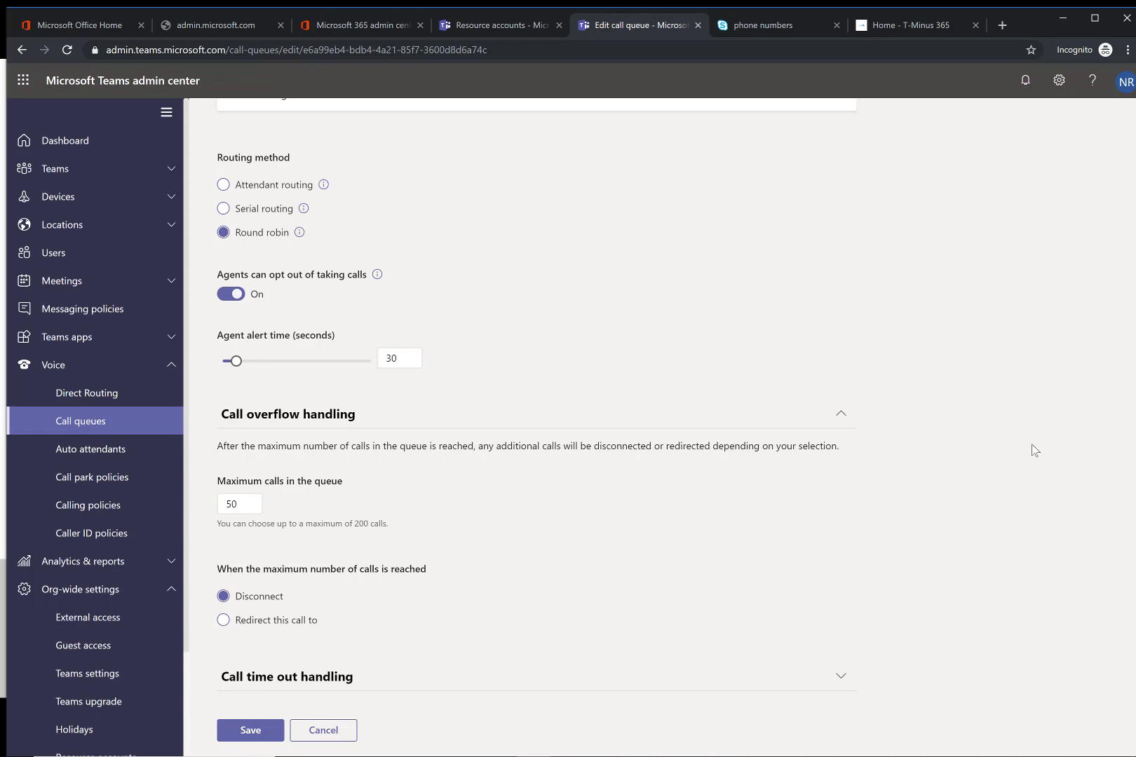
Review the call time out handling, look through the redirect destinations for timed-out calls, and restore Disconnect
scroll(1008, 464, up, 1)
scroll(1008, 464, up, 2)
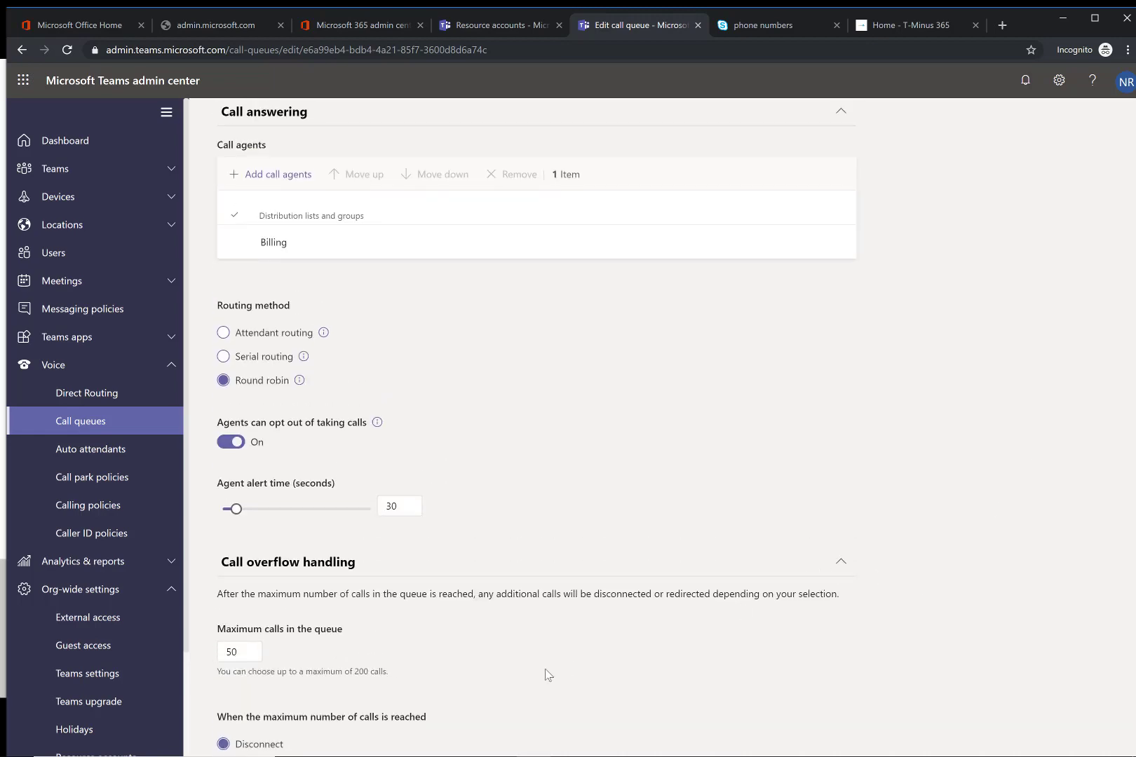
scroll(549, 674, down, 3)
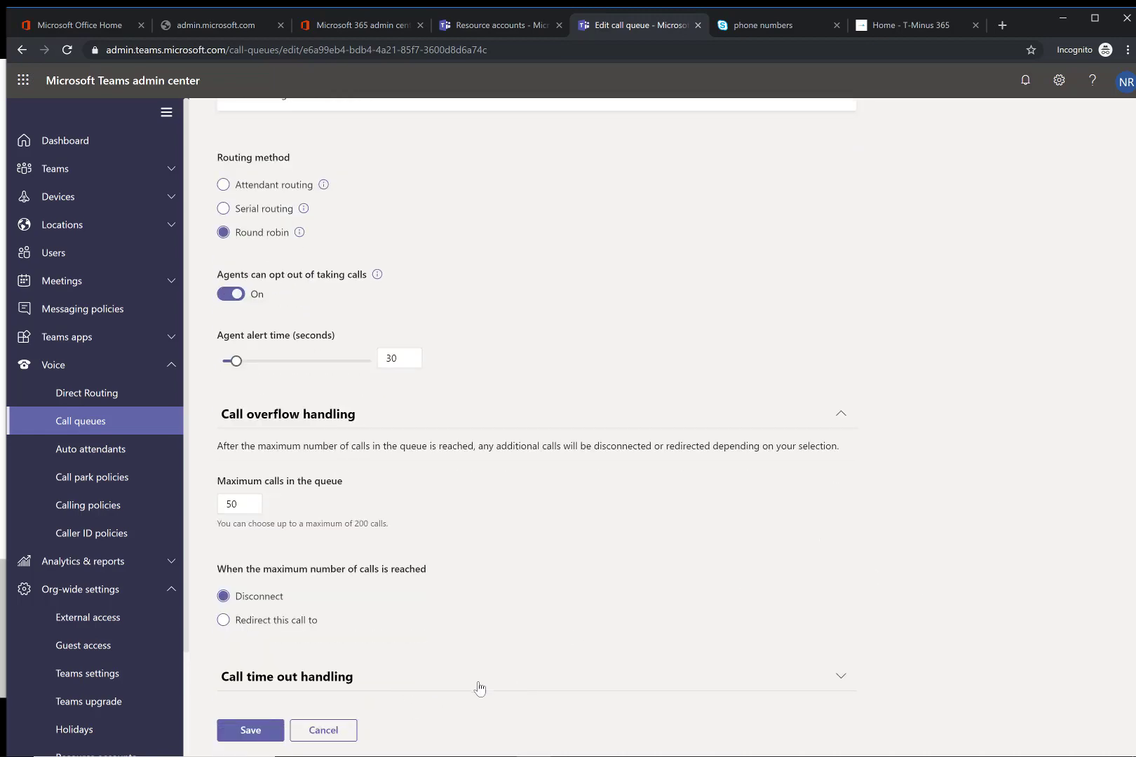
click(841, 675)
scroll(580, 621, down, 3)
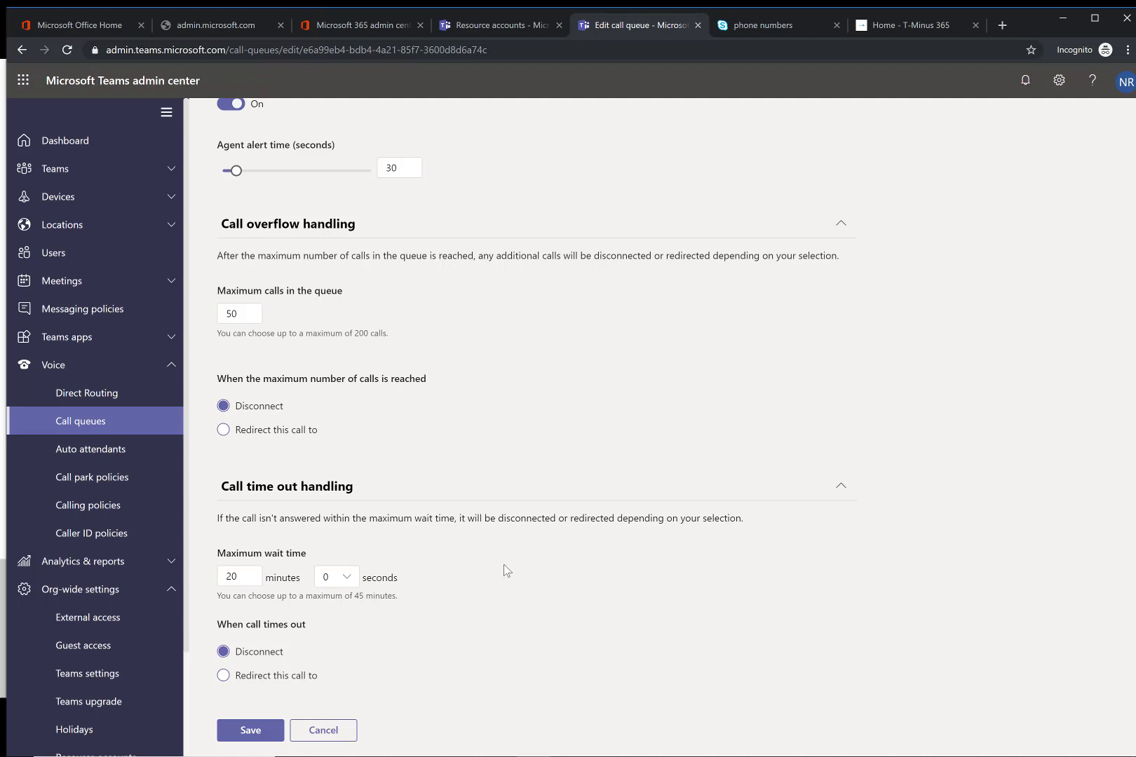
drag(252, 577, 209, 581)
click(253, 675)
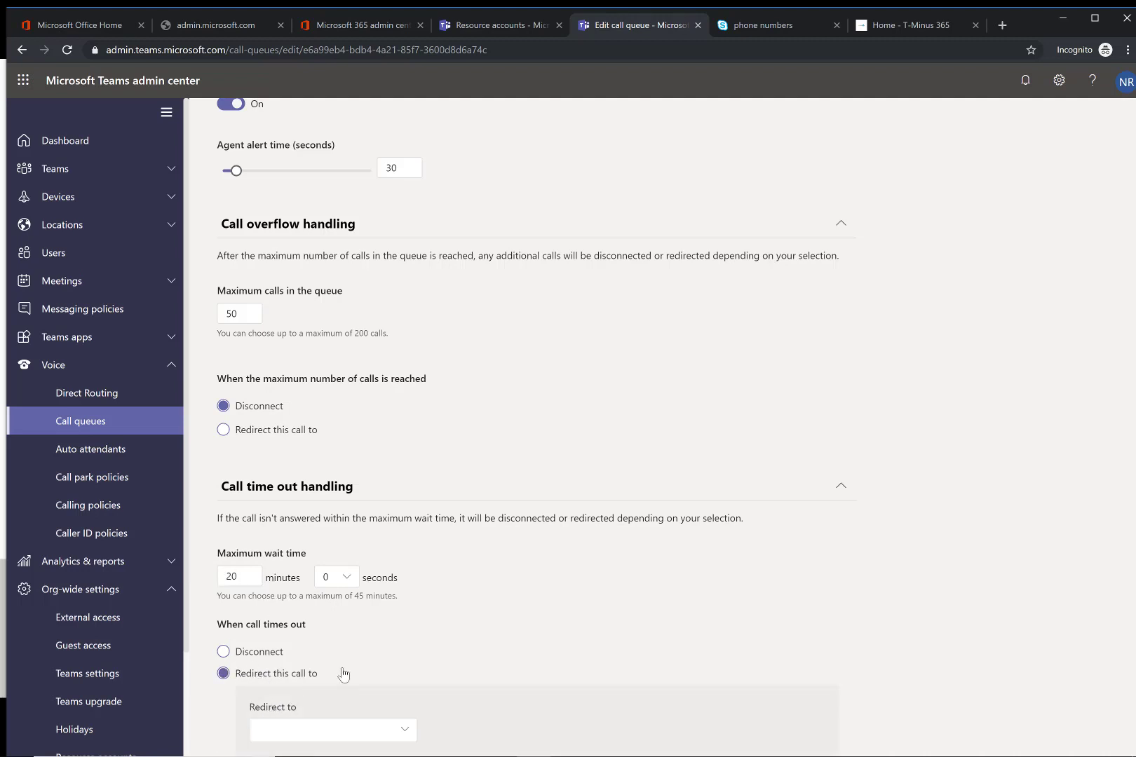
scroll(351, 674, down, 1)
click(344, 655)
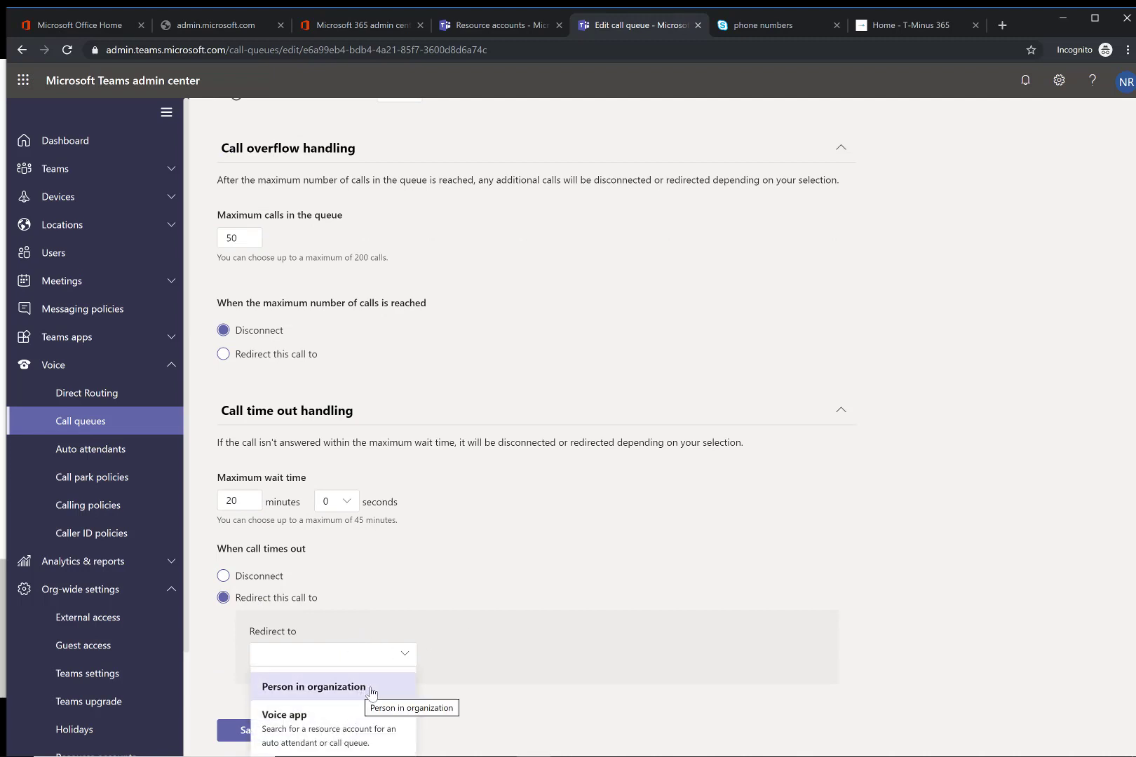
click(435, 712)
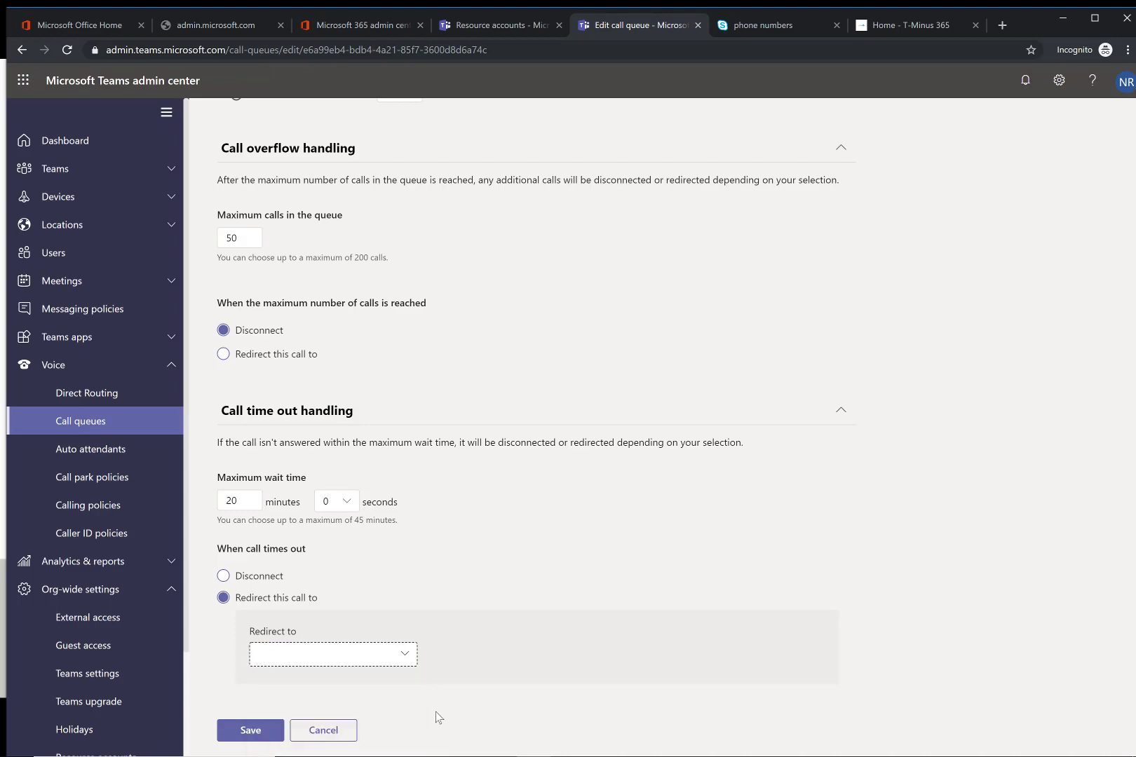
scroll(240, 686, up, 1)
click(237, 670)
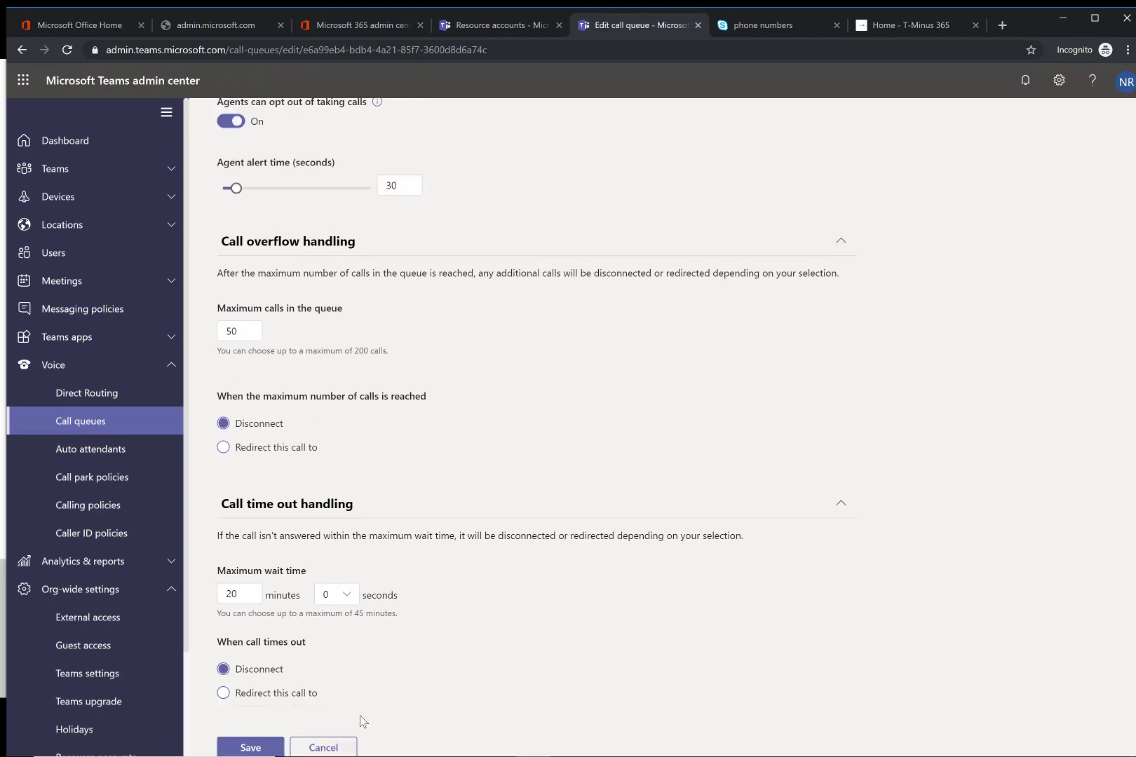
Recheck the Billing call queue's settings from the resource account to time out handling and try to save them
scroll(364, 665, up, 3)
scroll(365, 665, up, 6)
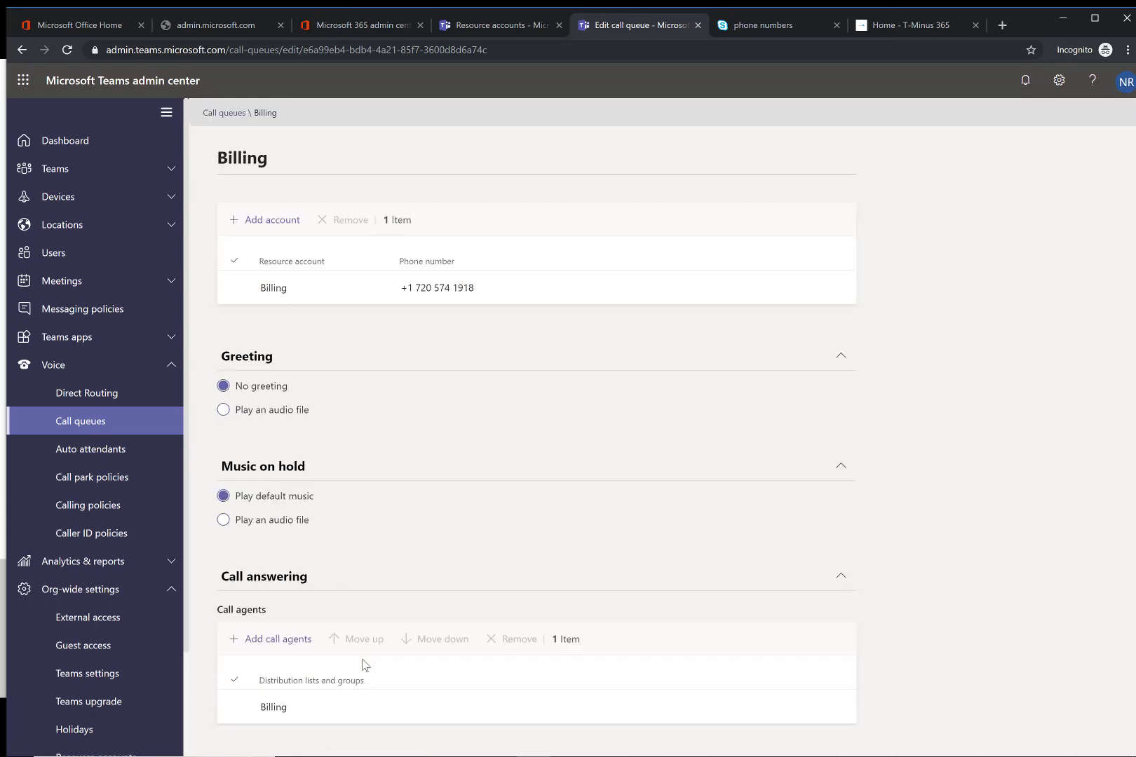
scroll(331, 231, down, 10)
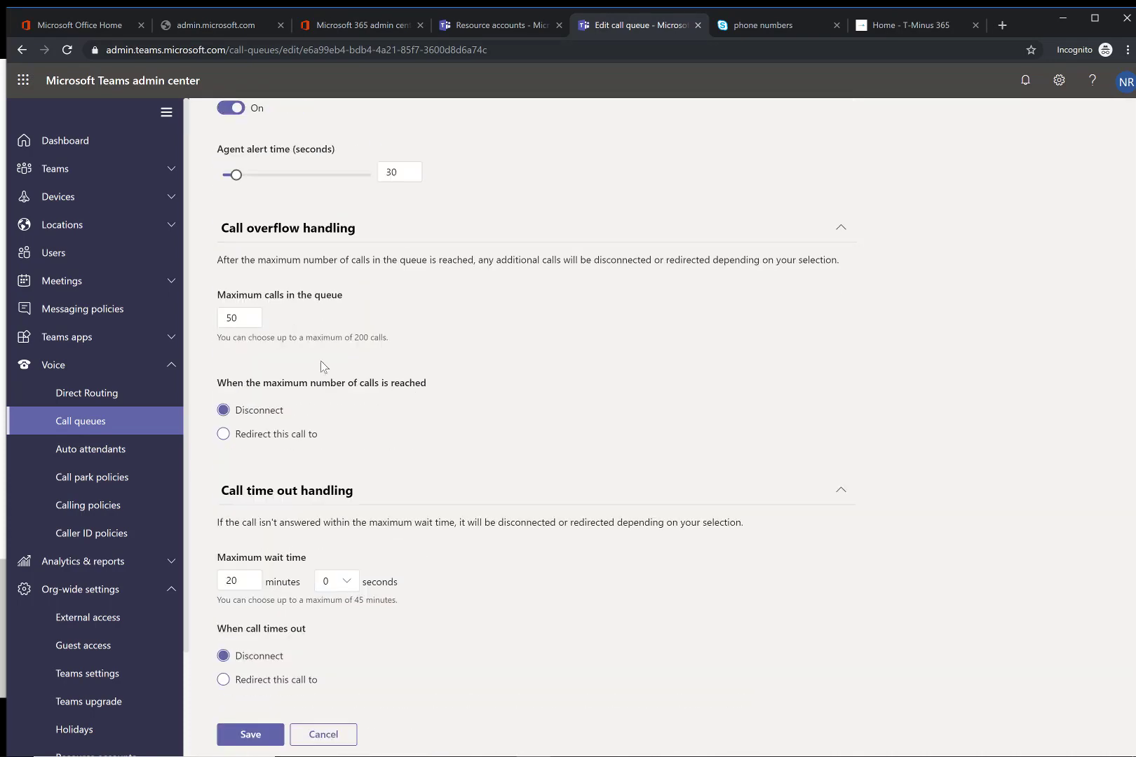
click(236, 730)
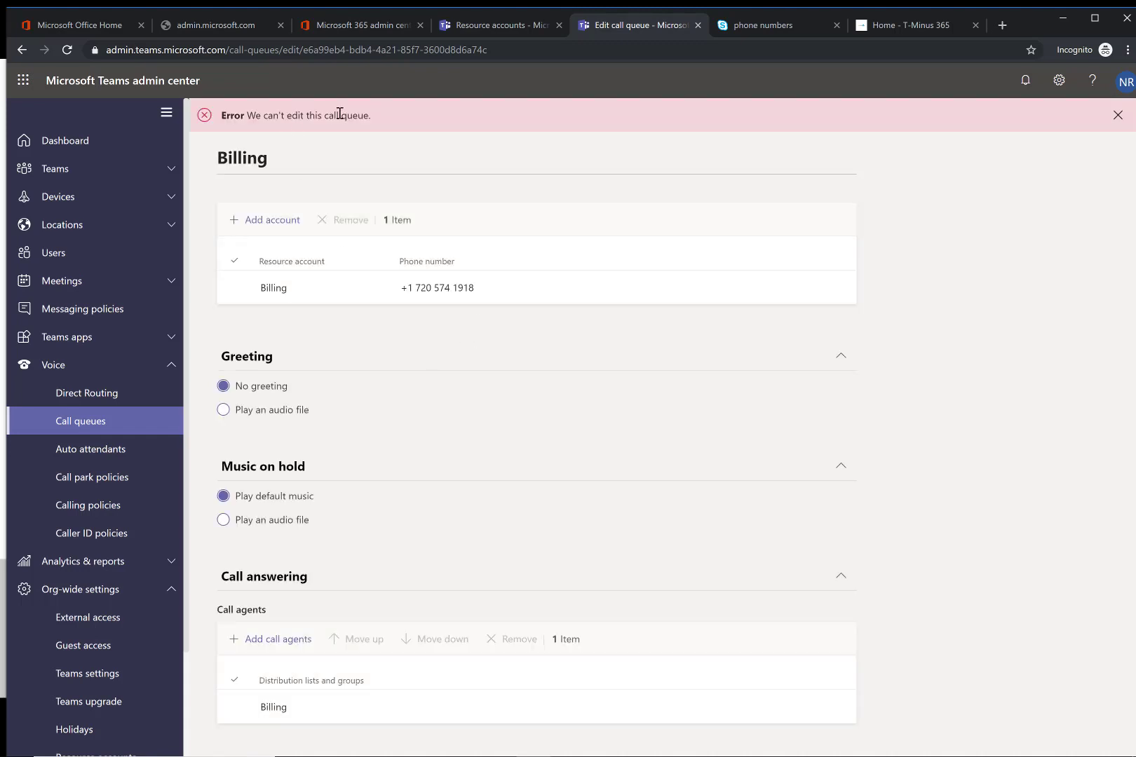
Cancel editing the Billing call queue and dismiss the error notification
scroll(490, 218, down, 10)
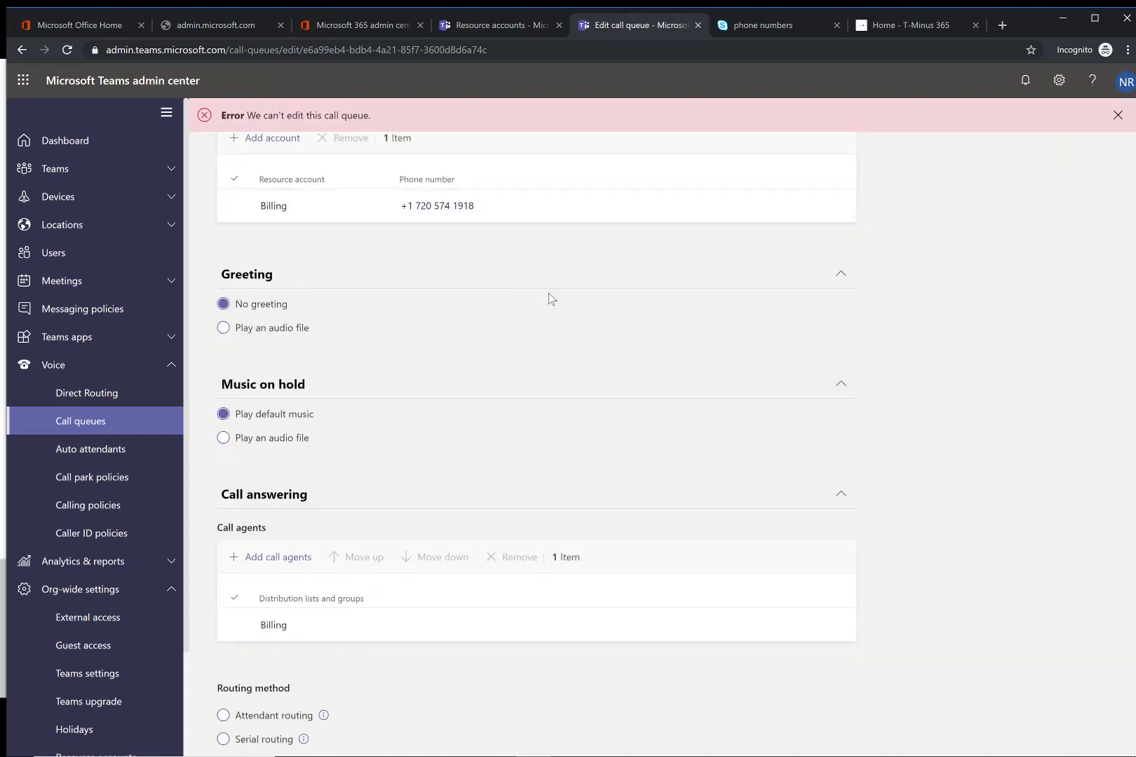
scroll(548, 293, down, 2)
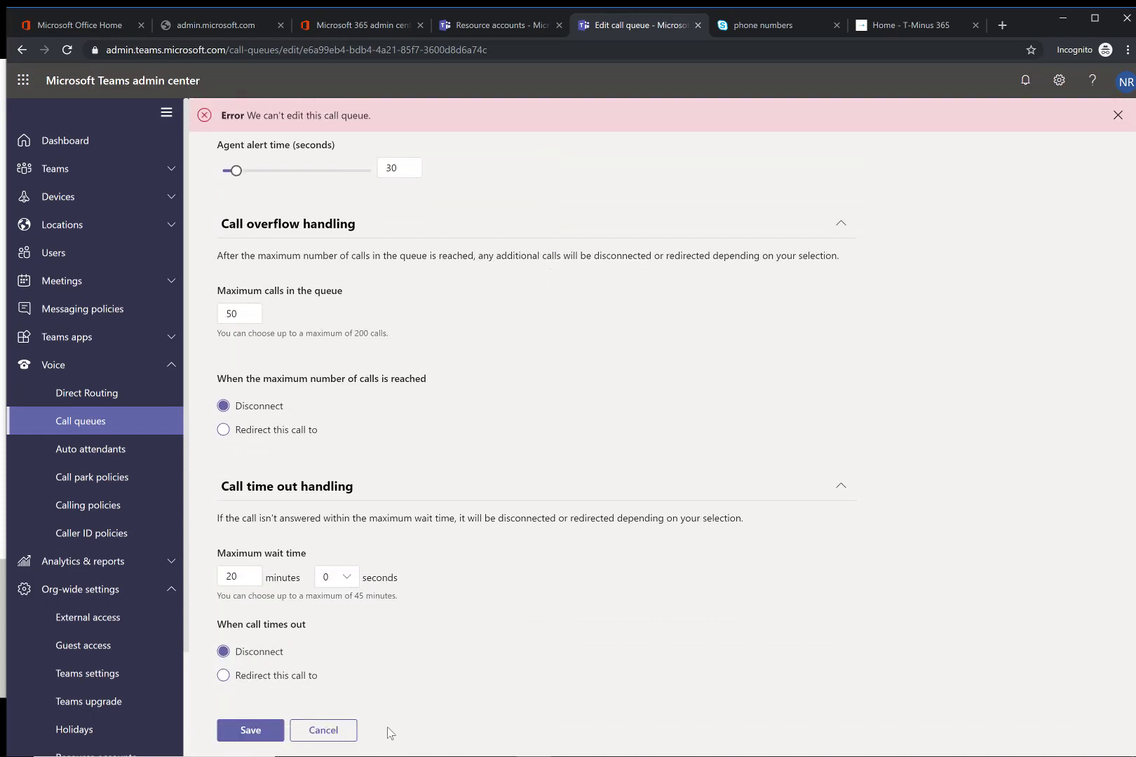
click(315, 732)
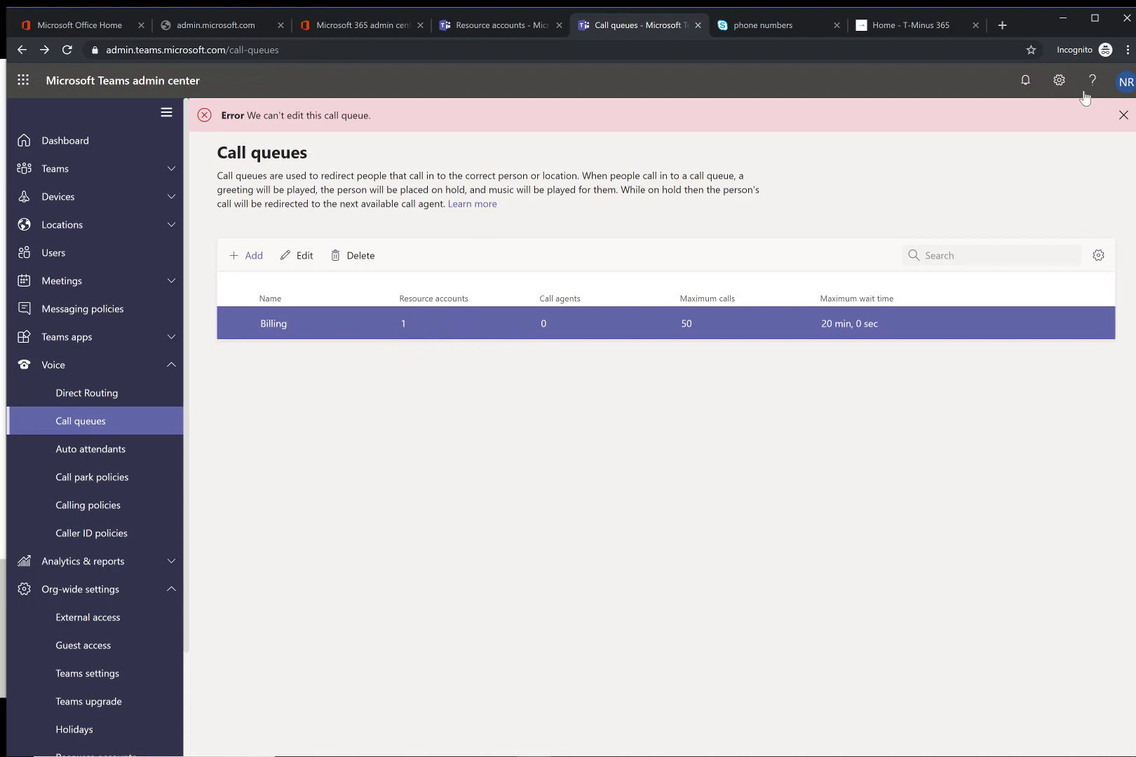
click(1124, 115)
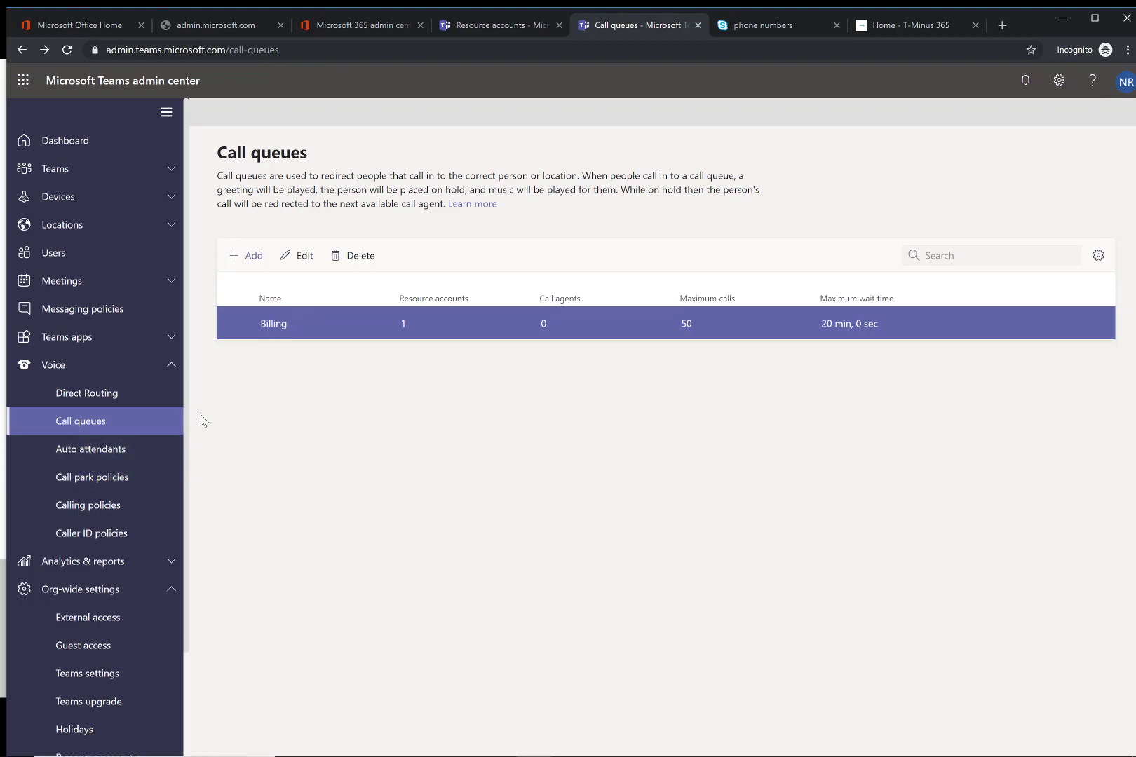
Open the Test1 auto attendant for editing and review its resource account, time zone and language
click(155, 451)
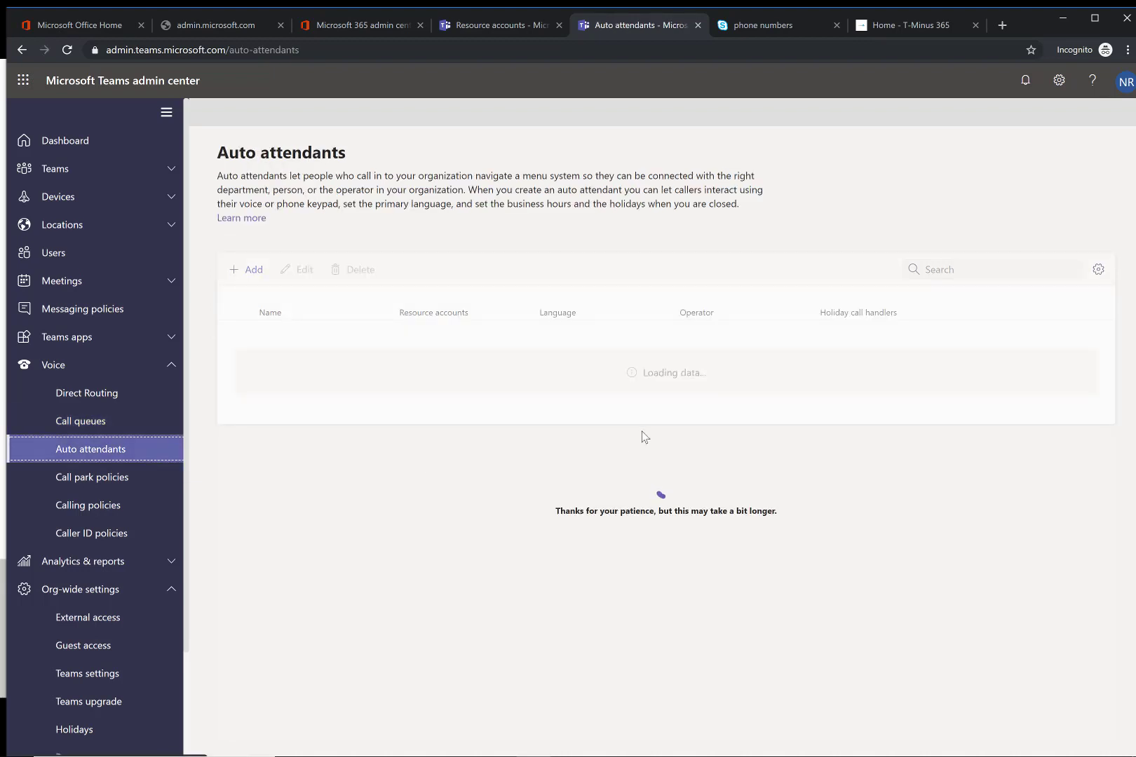
click(594, 334)
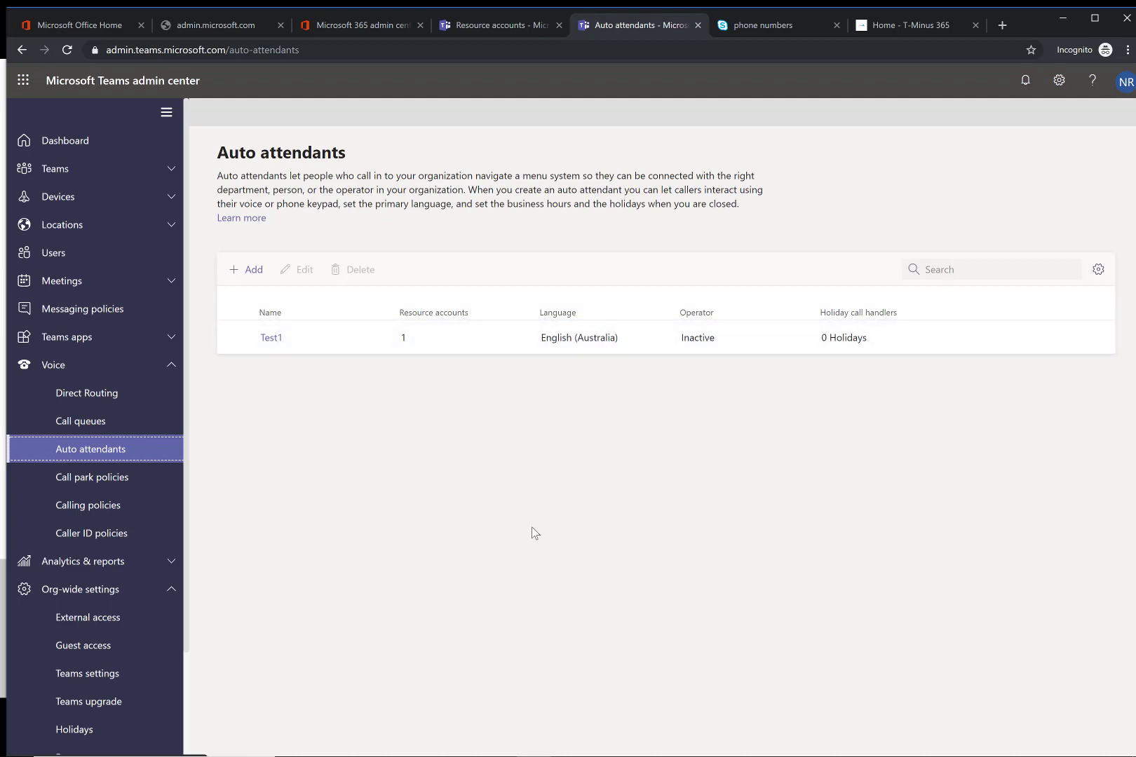
click(270, 338)
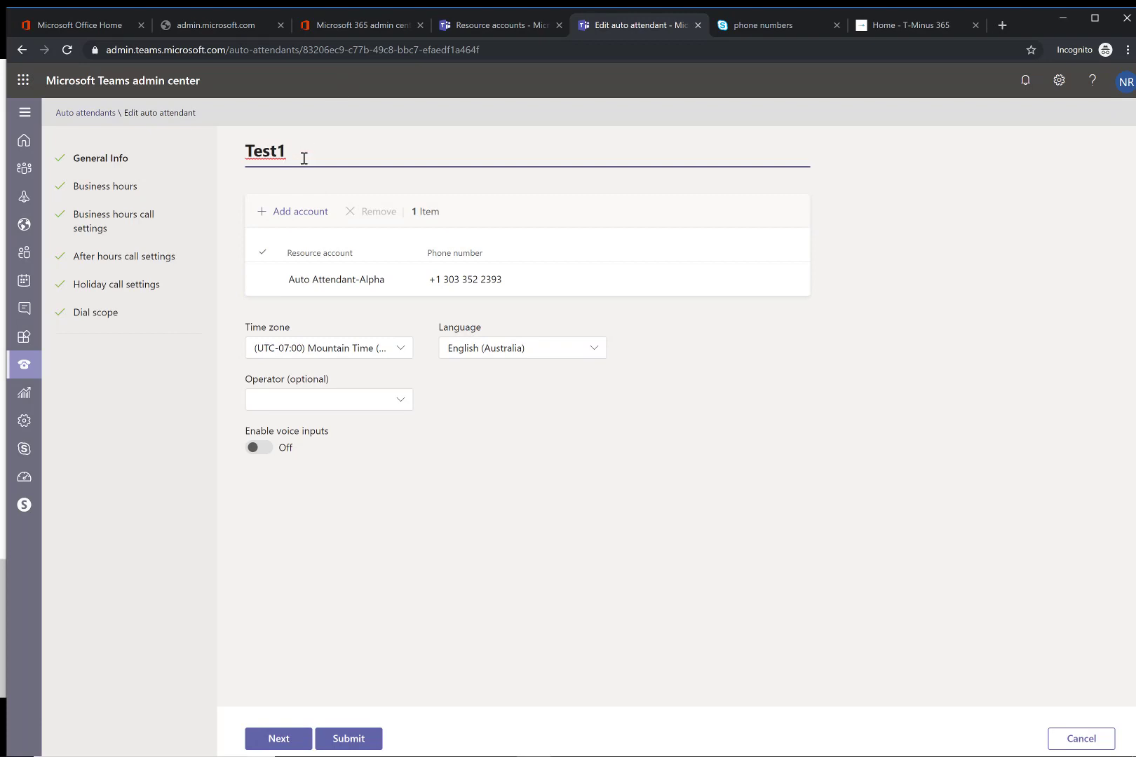
click(351, 279)
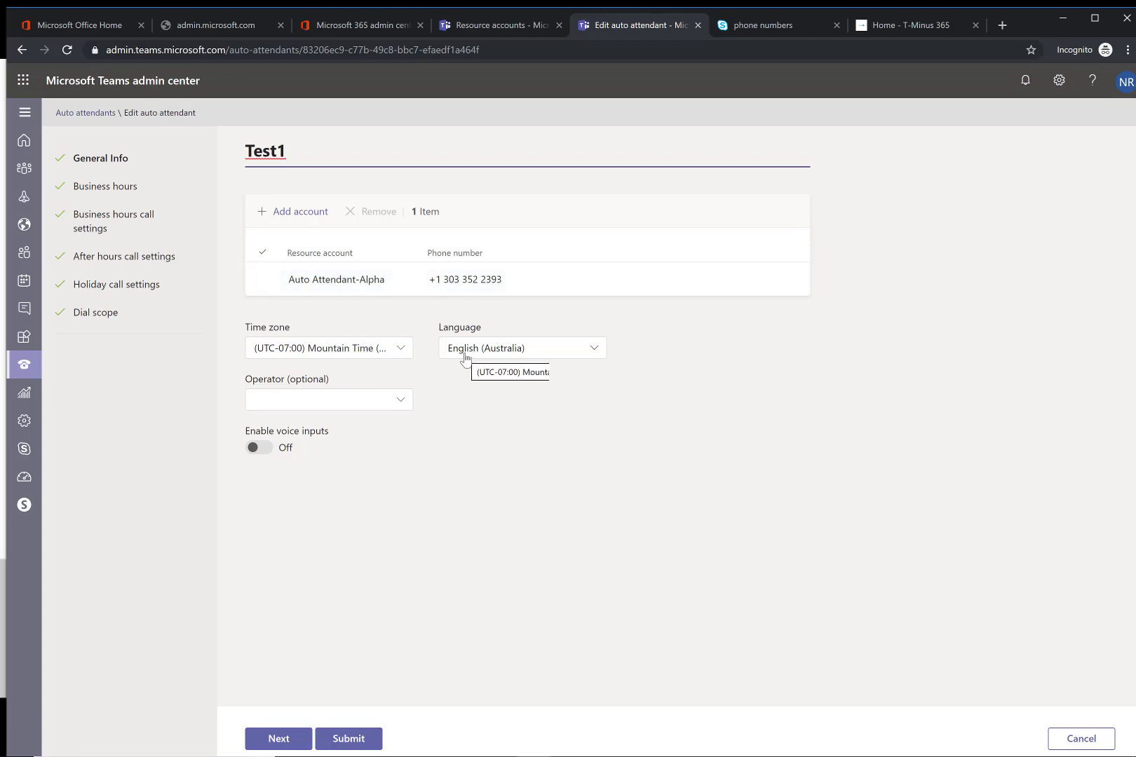
Try Person in organization as the auto attendant's operator type and search for a colleague by first name
click(377, 403)
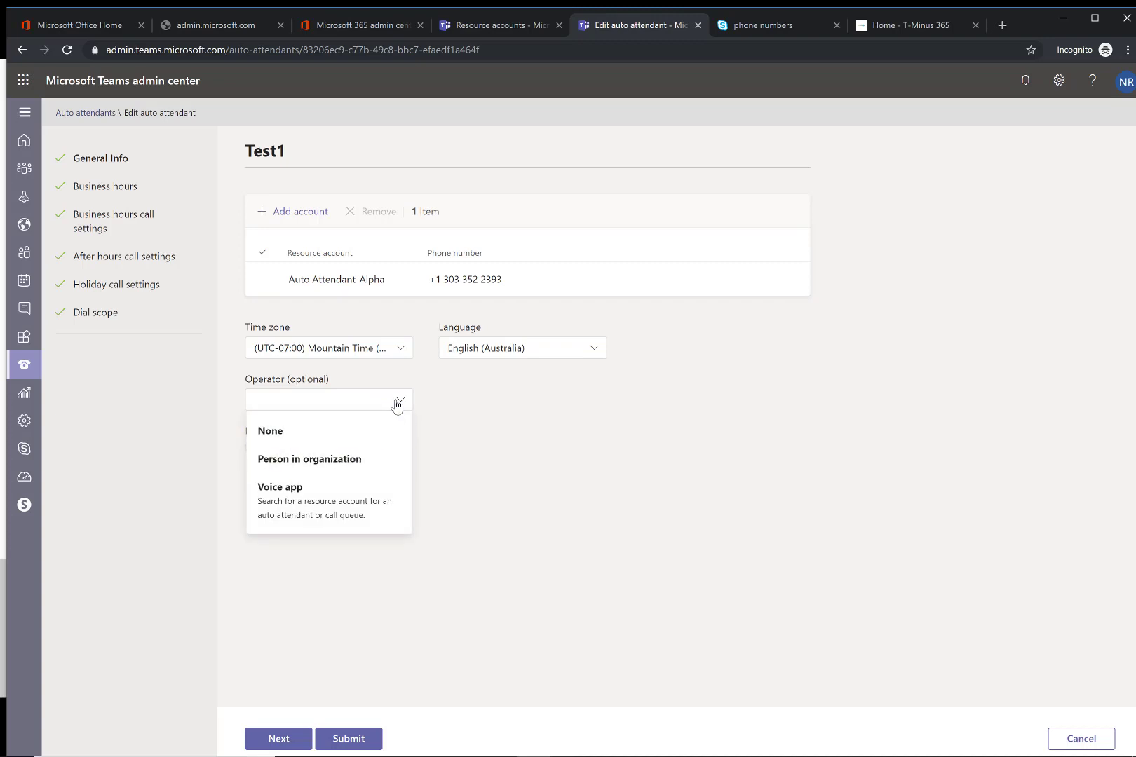
click(397, 404)
click(329, 409)
click(306, 459)
click(462, 398)
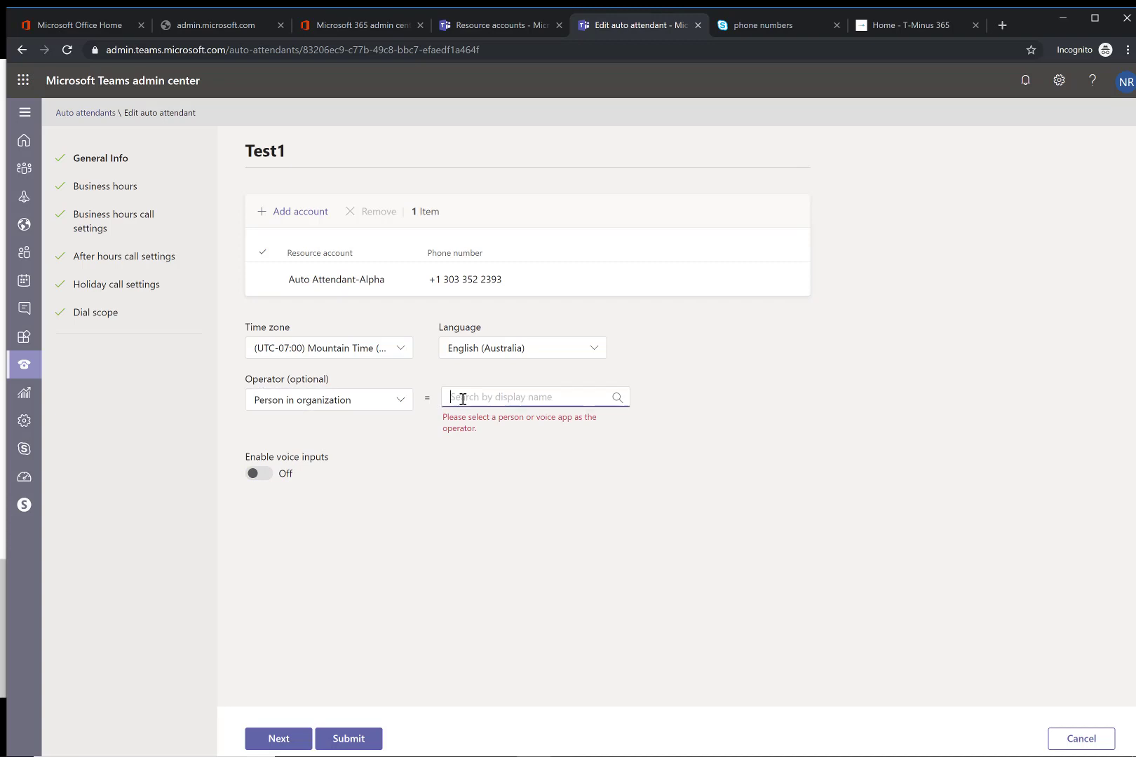
text(Nick)
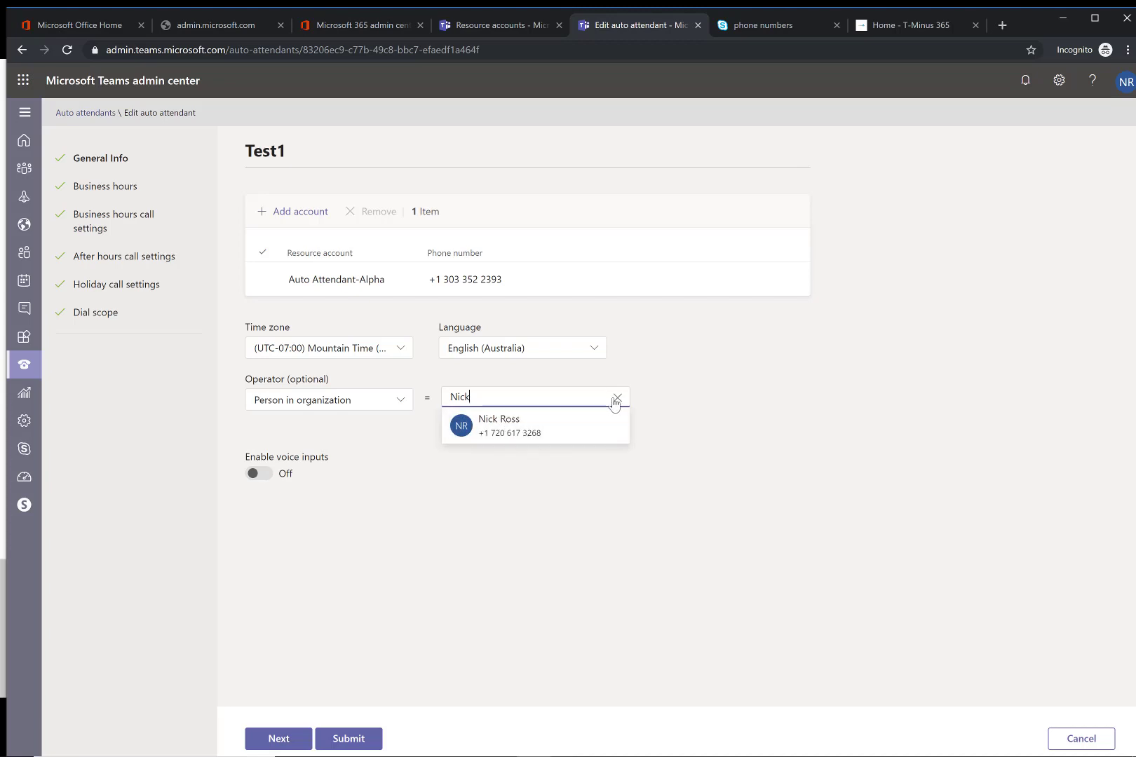
Try Voice app as the operator type with its resource account search, and reset the operator to None
click(386, 400)
click(333, 511)
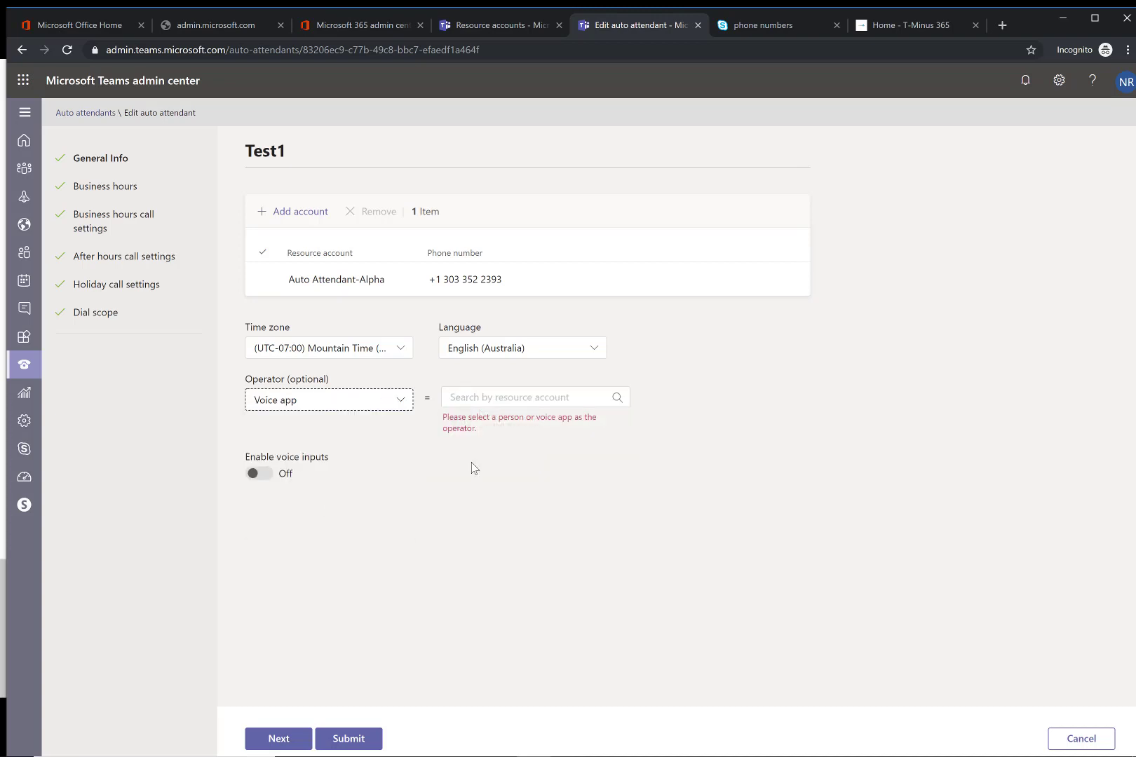
click(477, 394)
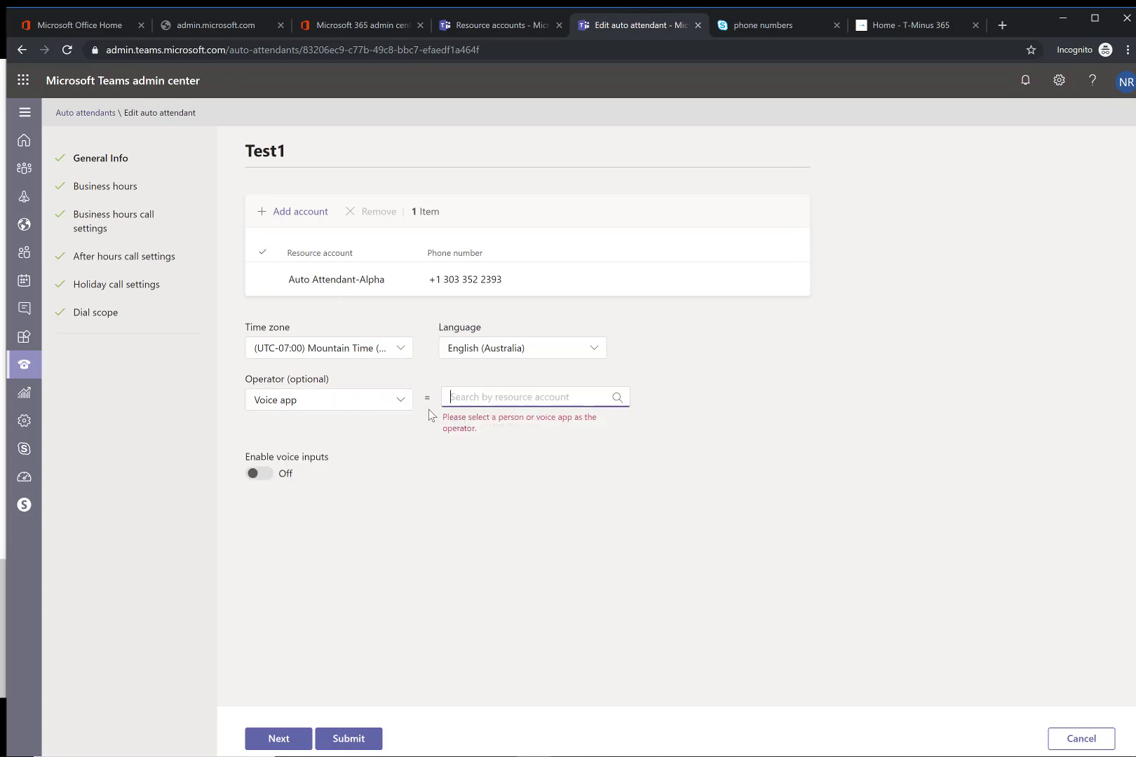
click(378, 400)
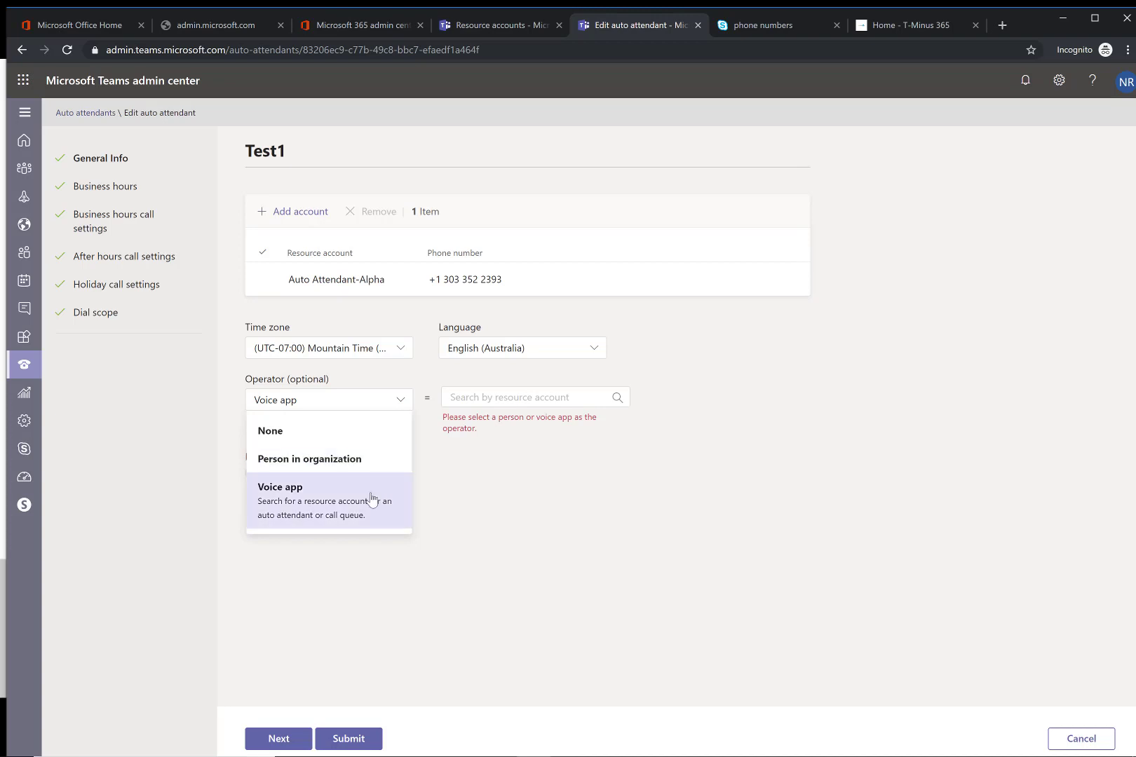
click(490, 475)
click(529, 398)
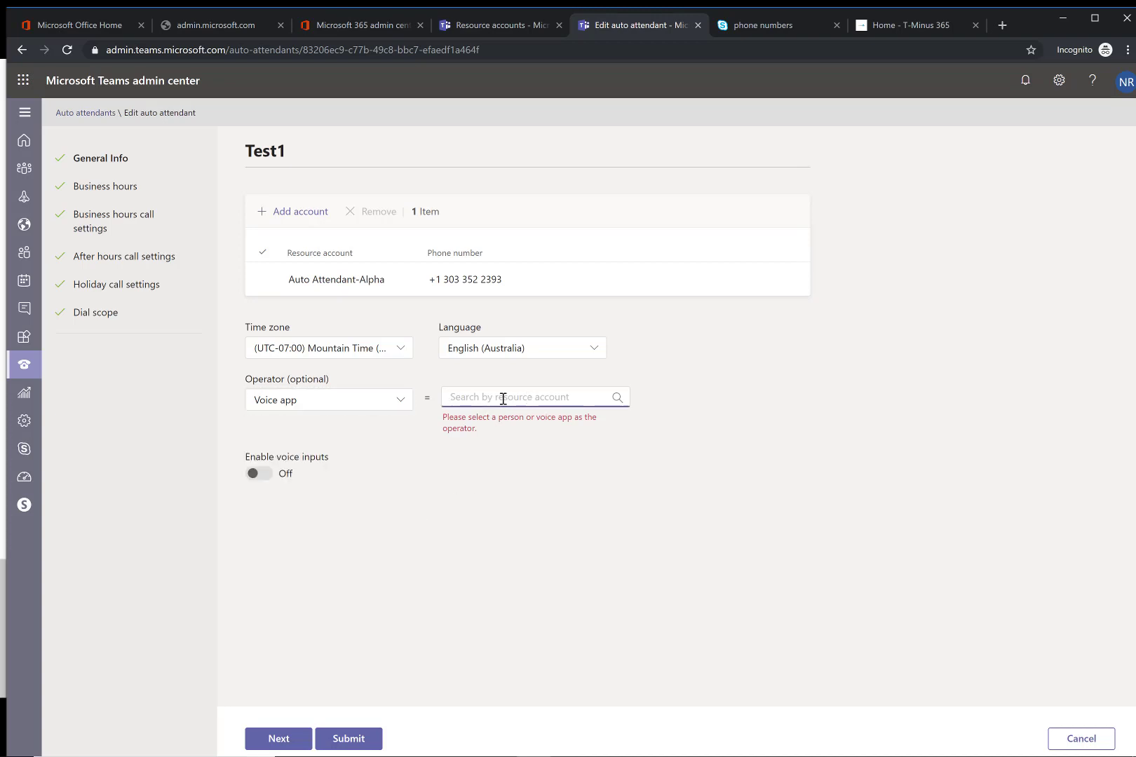
click(389, 426)
click(360, 400)
click(375, 432)
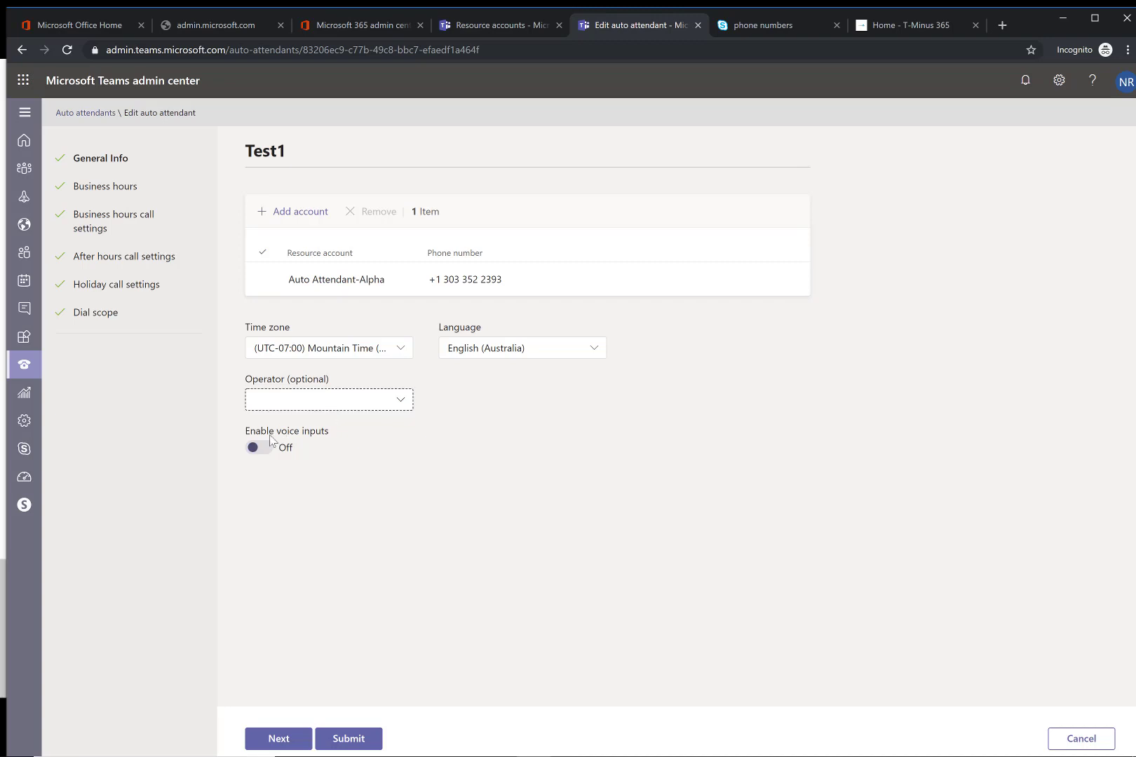
Toggle voice inputs for the Test1 auto attendant and continue to its Business hours page to review the weekly schedule
click(261, 451)
click(290, 743)
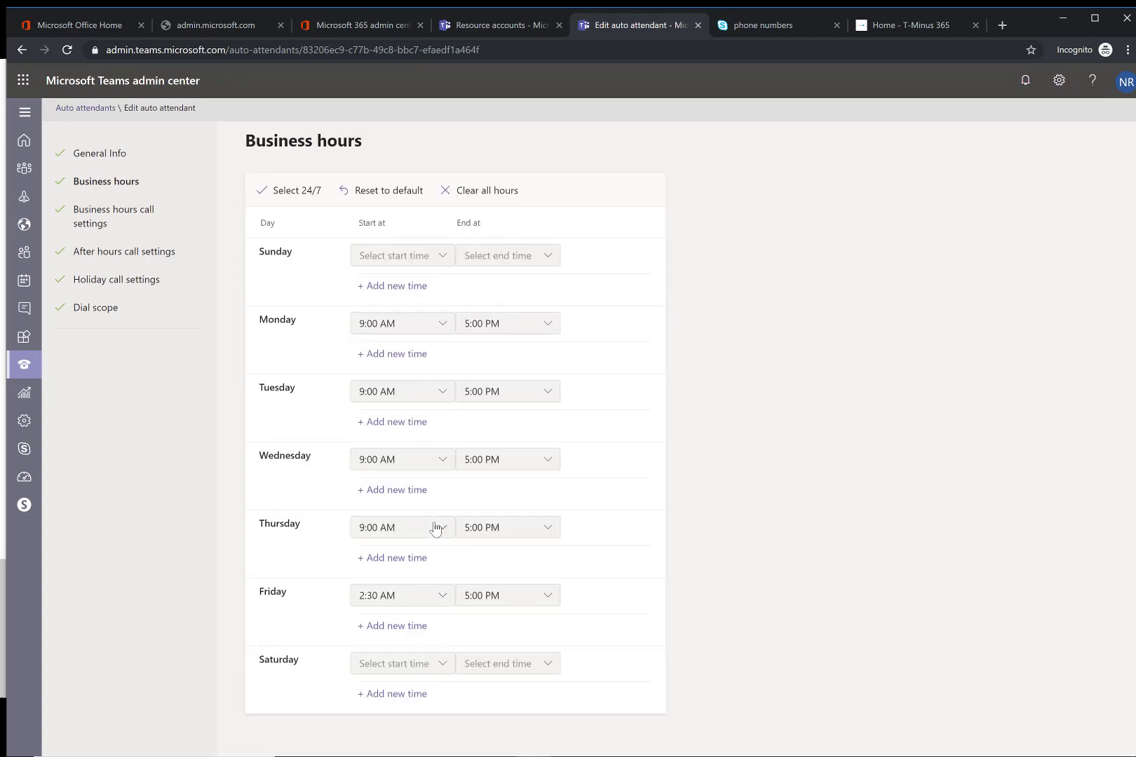
scroll(337, 497, down, 2)
scroll(489, 452, up, 1)
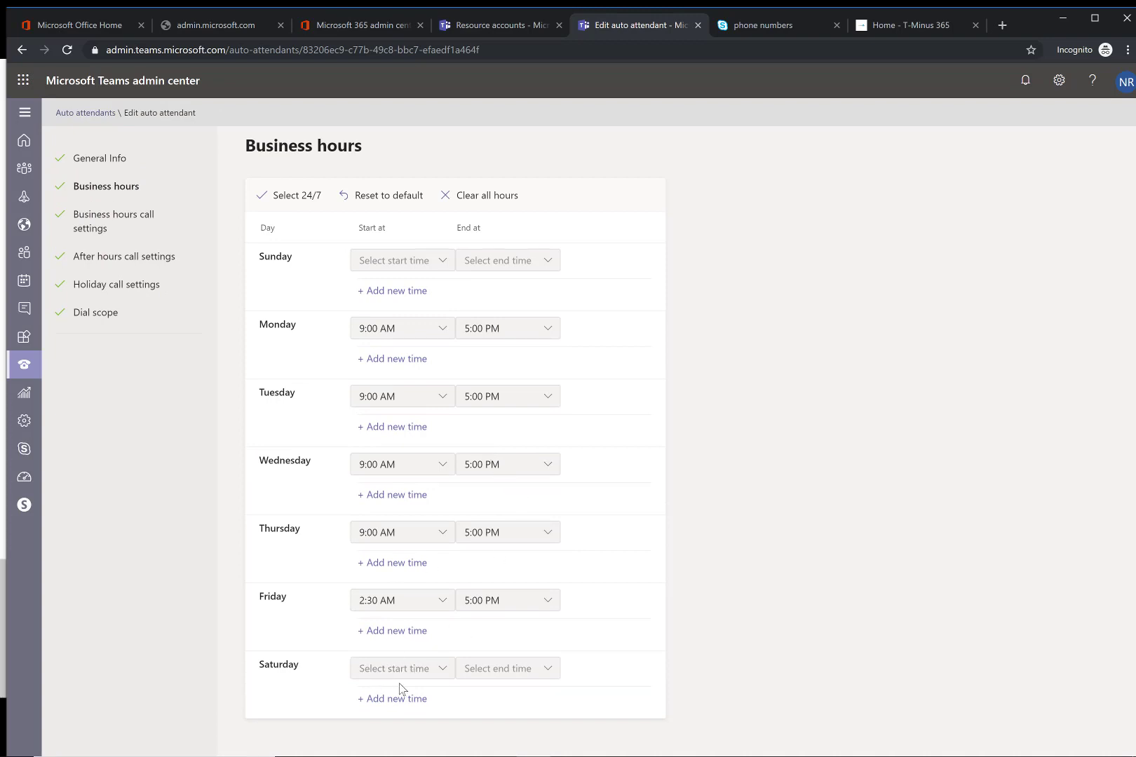
Set Saturday's business hours to 6:30 AM through 11:30 PM and continue to the business hours call settings
click(457, 668)
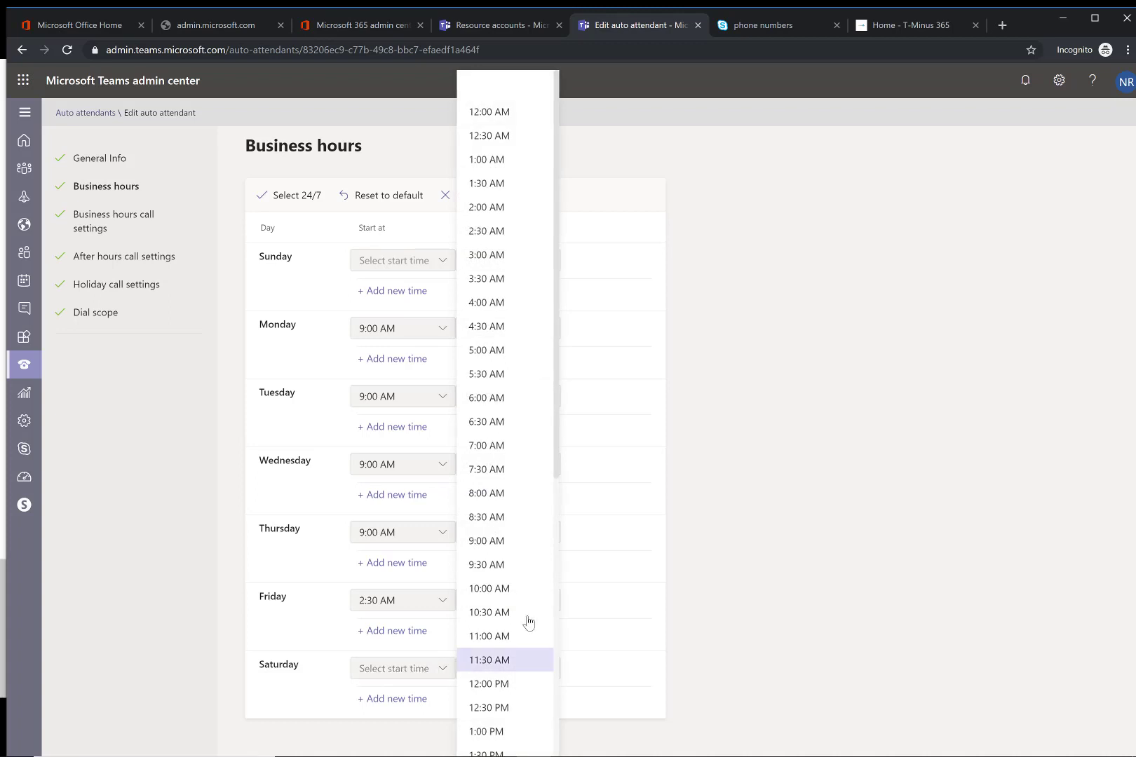
scroll(492, 569, down, 1)
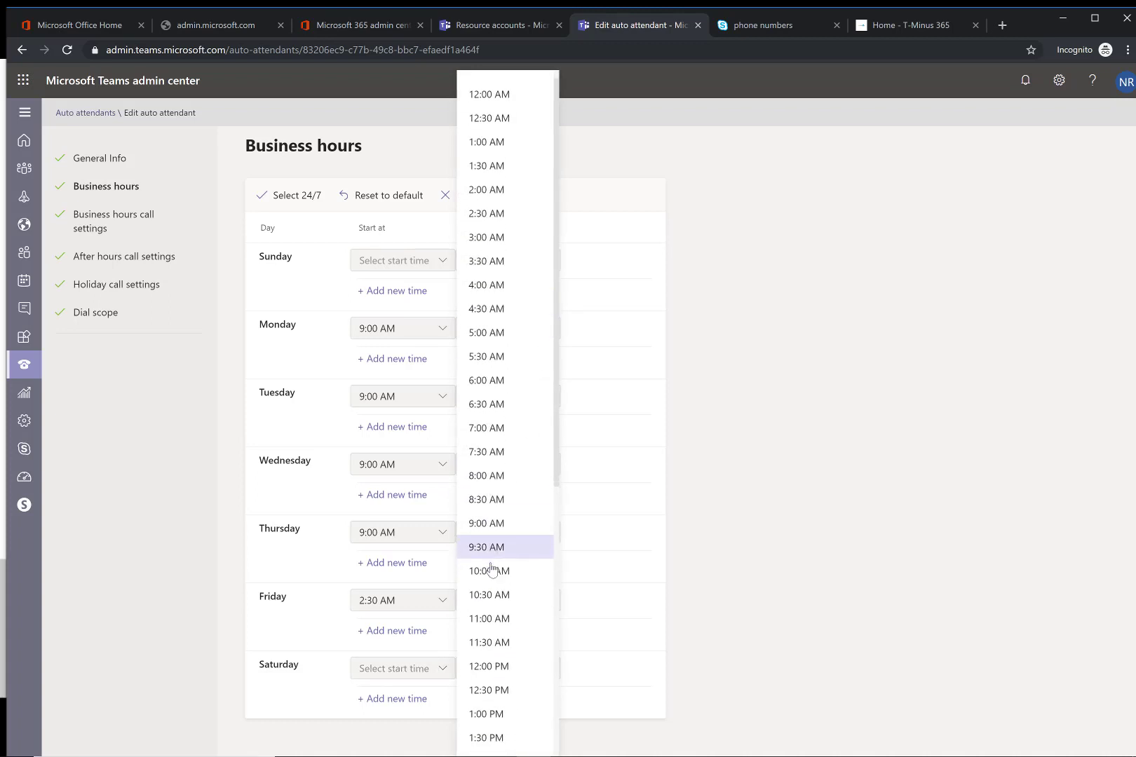
scroll(492, 570, down, 1)
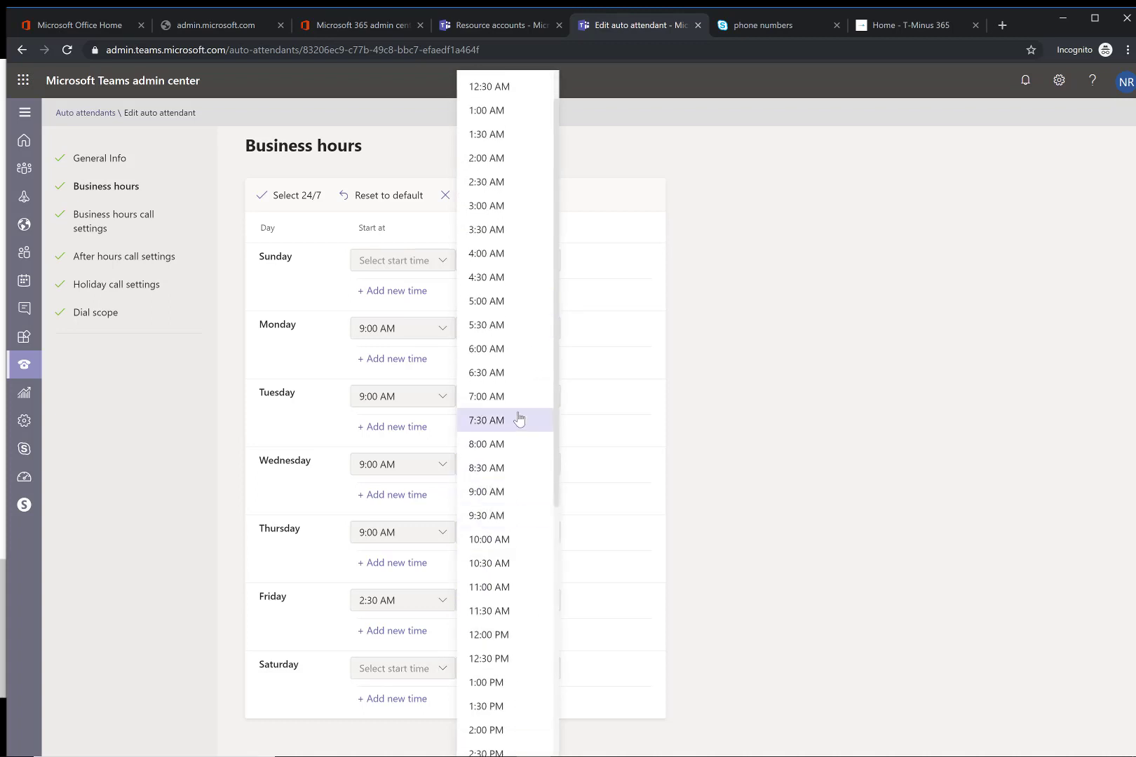
click(508, 372)
click(536, 665)
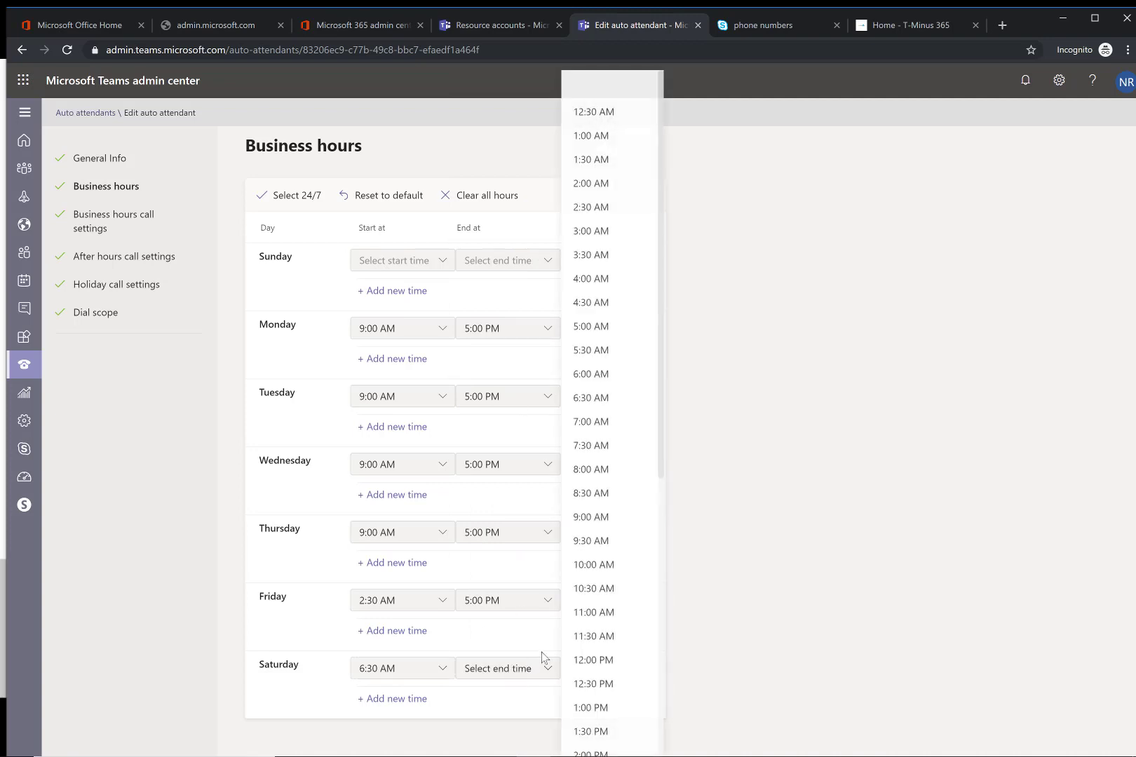
scroll(575, 638, down, 7)
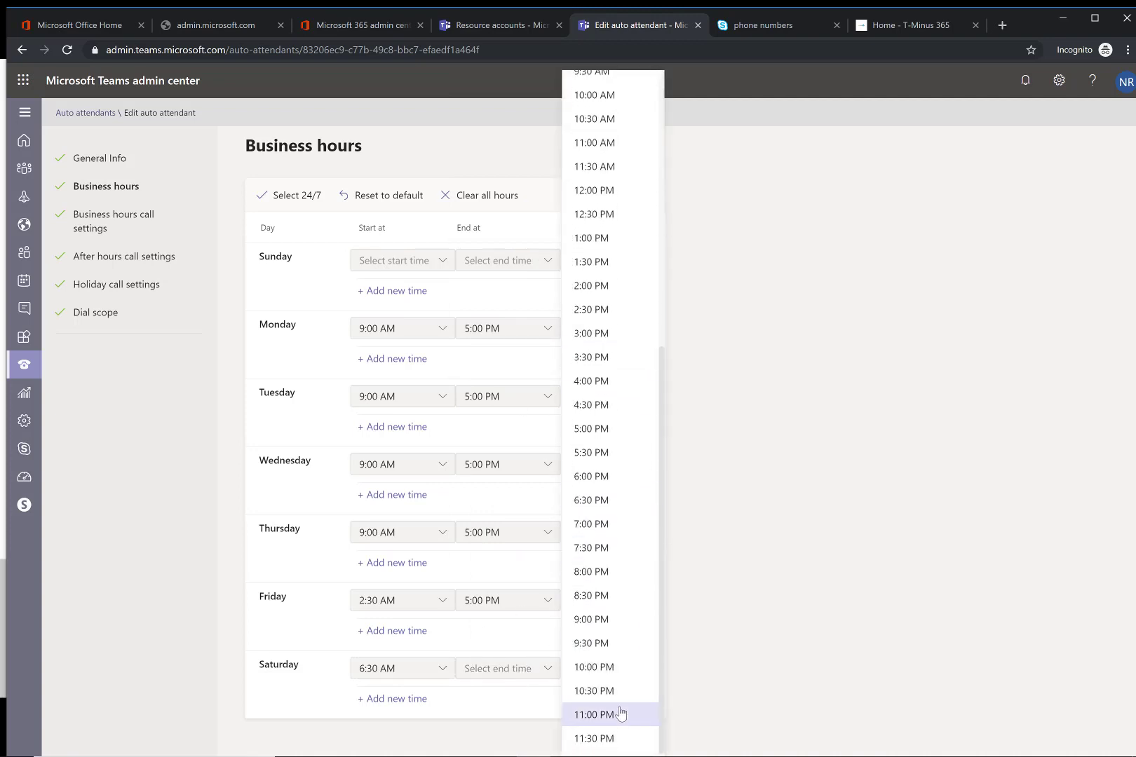
click(611, 736)
scroll(502, 704, down, 1)
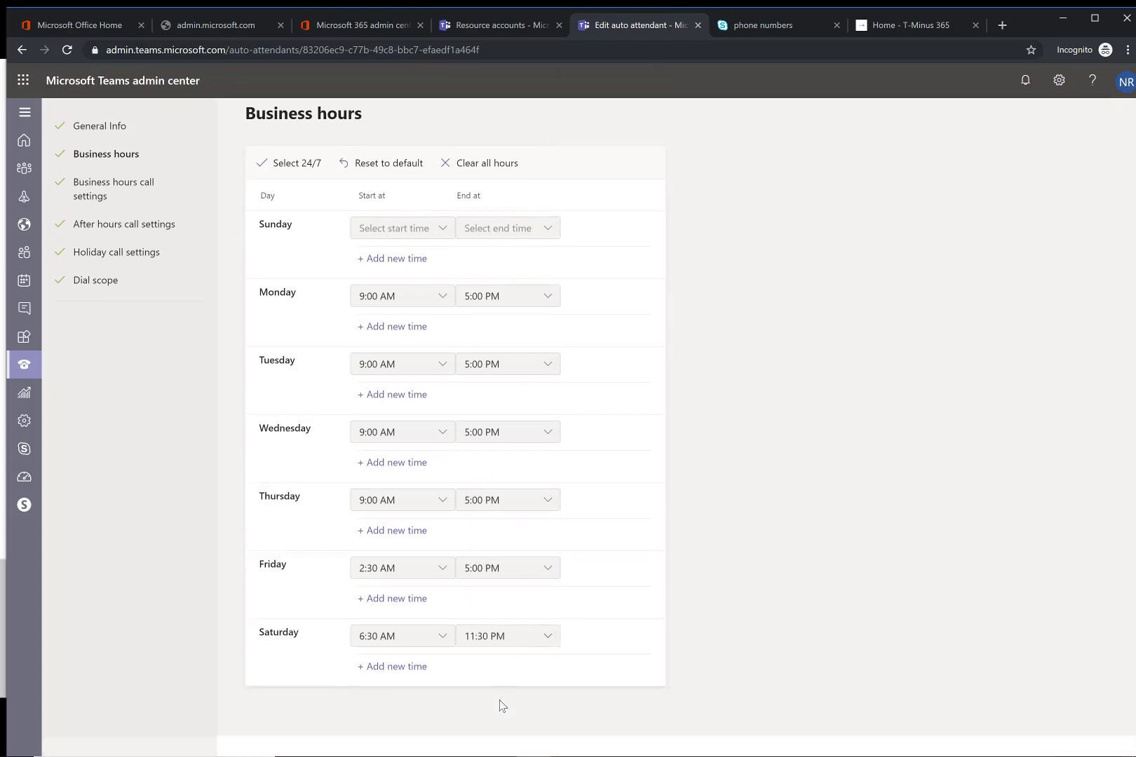
click(371, 742)
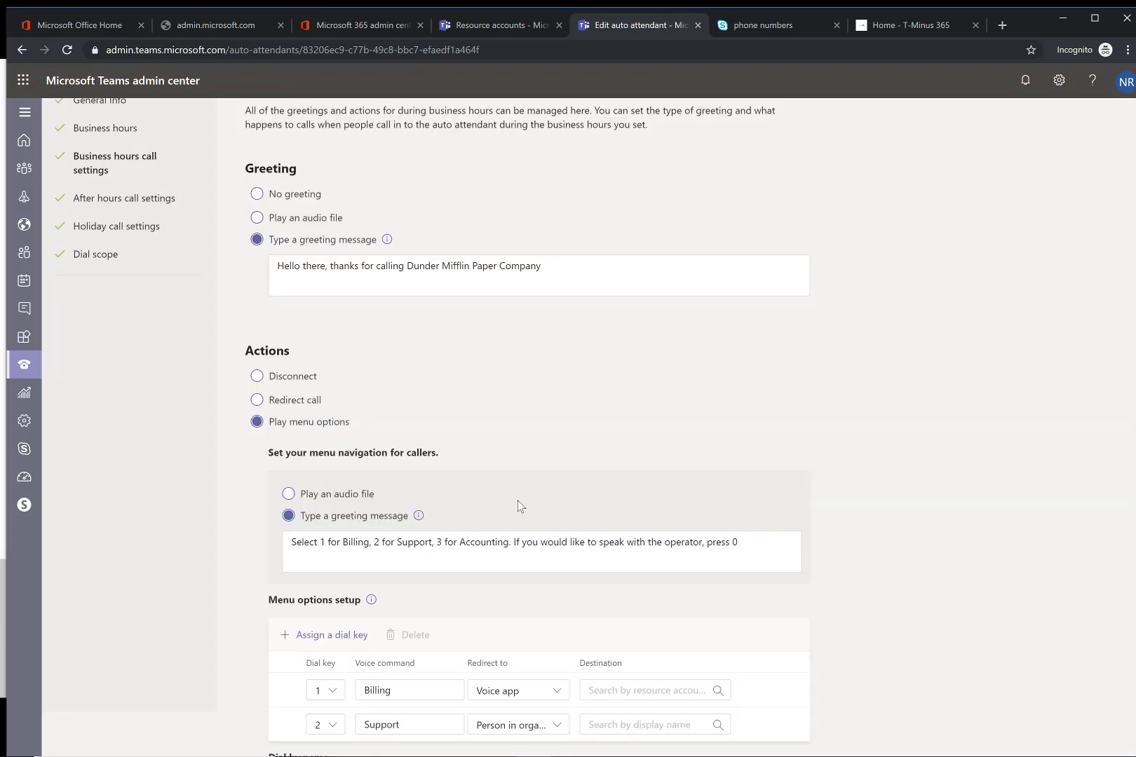
Review the business hours greeting, the call actions and the menu navigation message for callers
scroll(440, 366, up, 1)
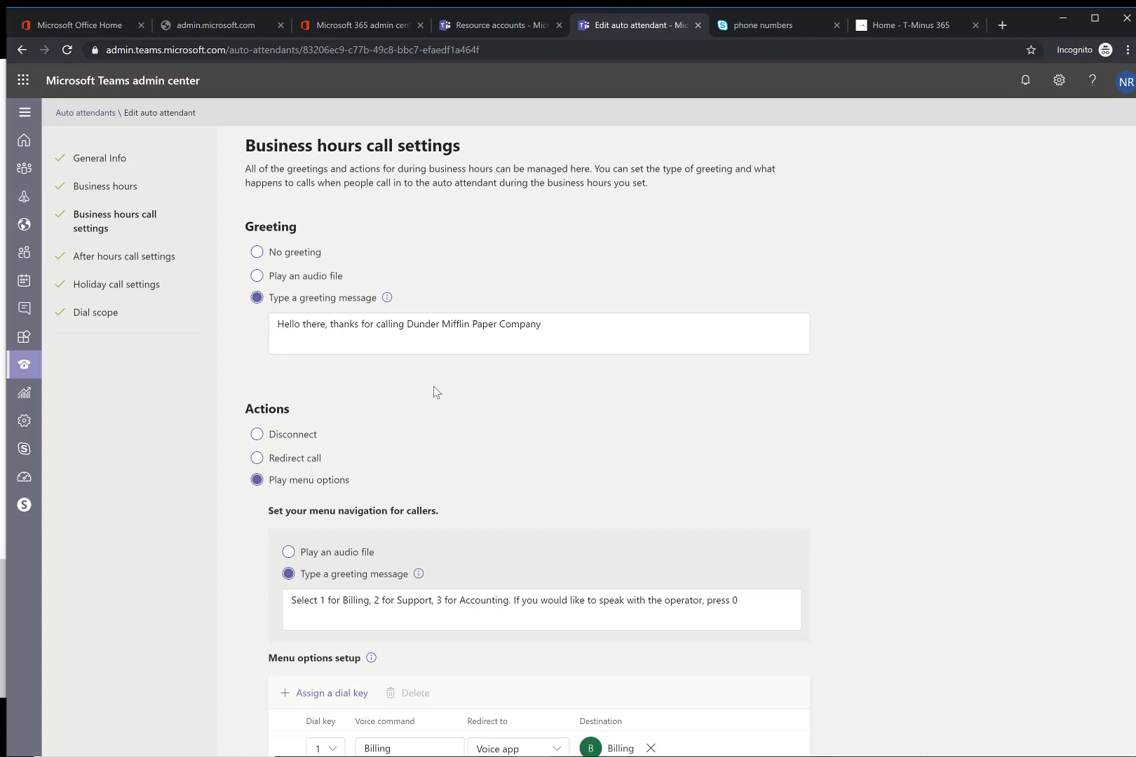
scroll(431, 413, down, 1)
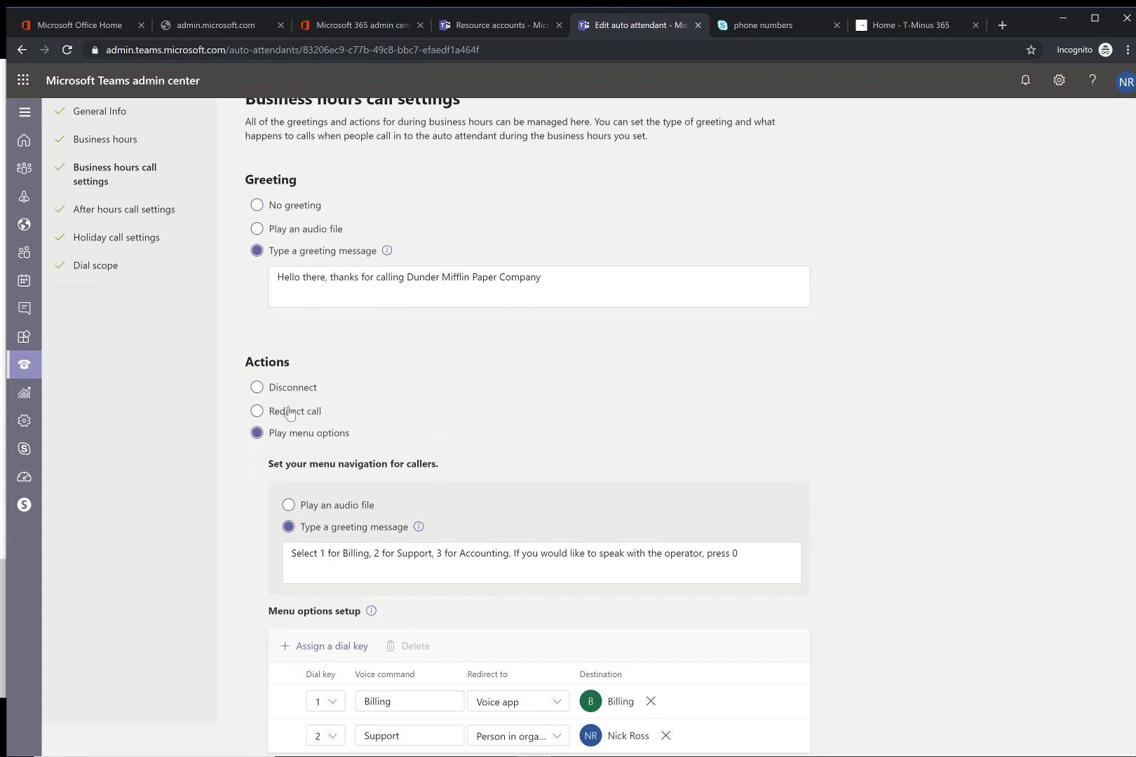
scroll(333, 470, down, 1)
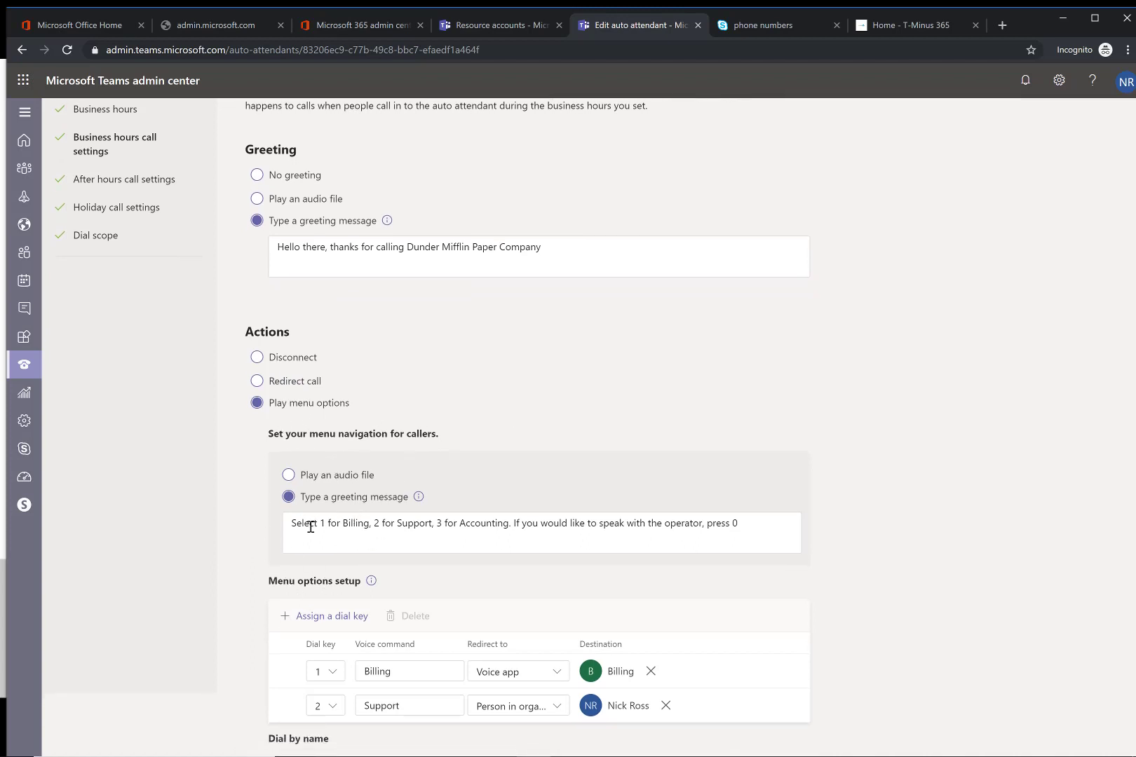
drag(309, 525, 382, 524)
click(410, 525)
scroll(547, 555, down, 2)
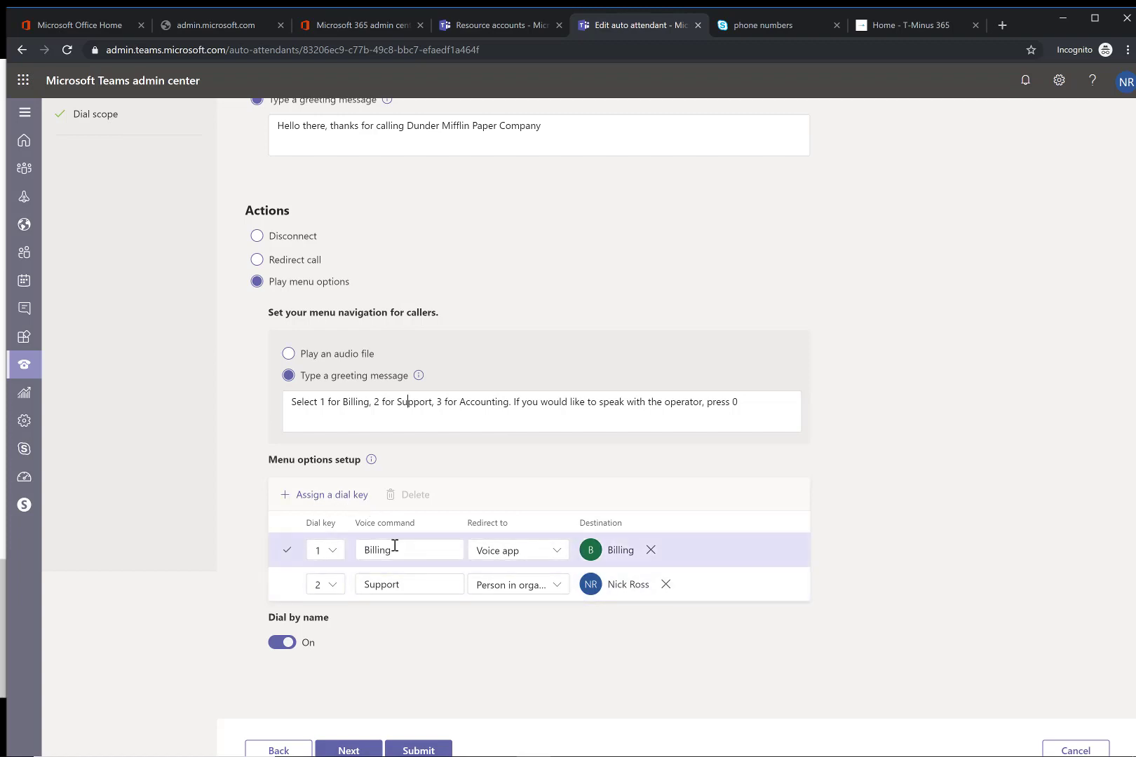
Examine the Billing and Support dial key assignments and the redirect types offered for the Support option
click(552, 565)
click(424, 576)
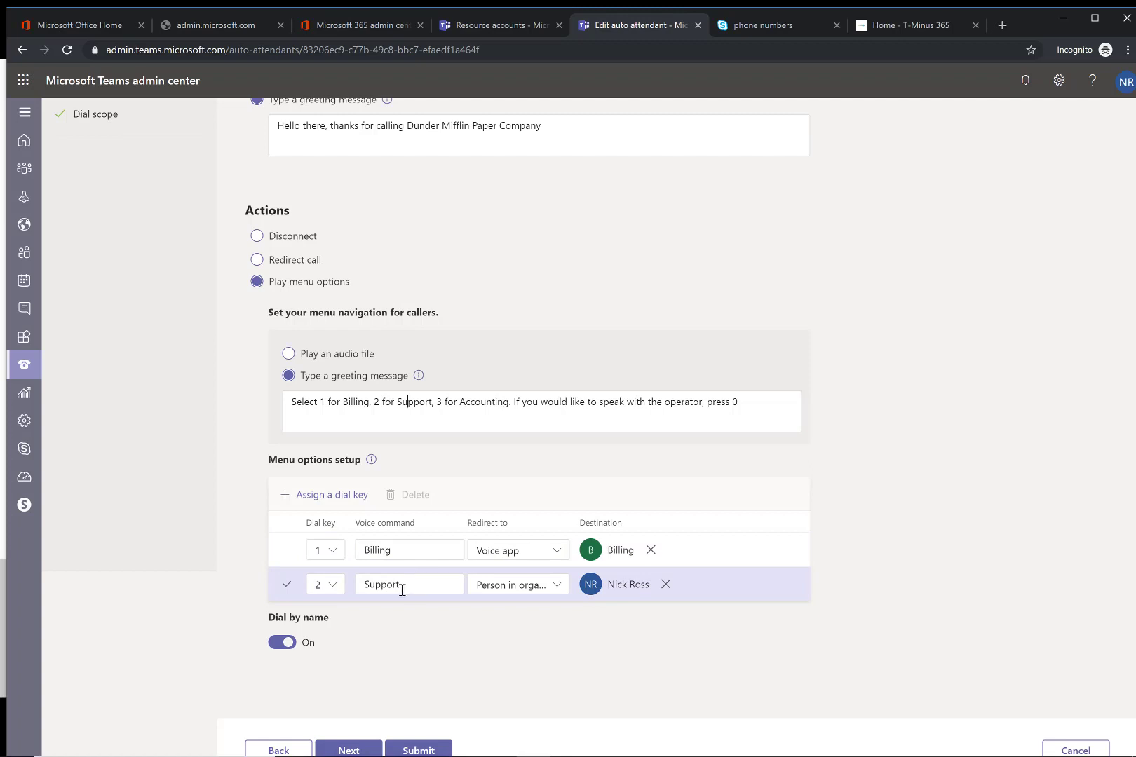
click(390, 552)
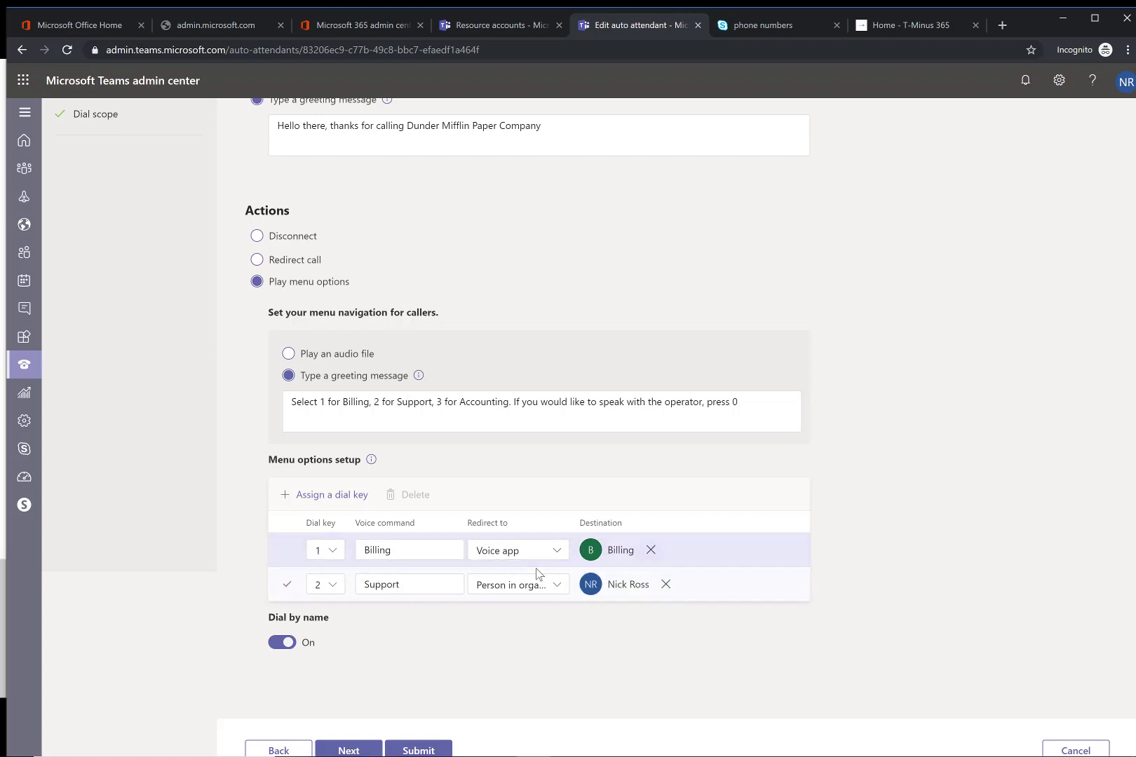
click(452, 591)
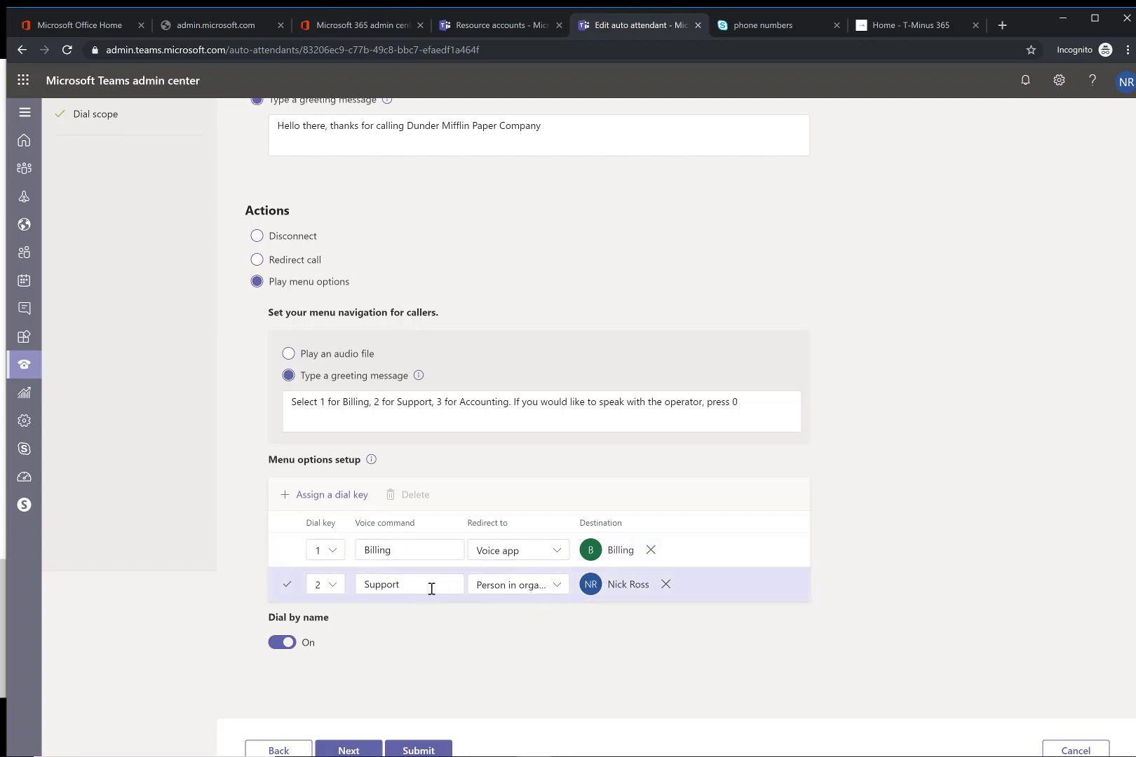
click(555, 587)
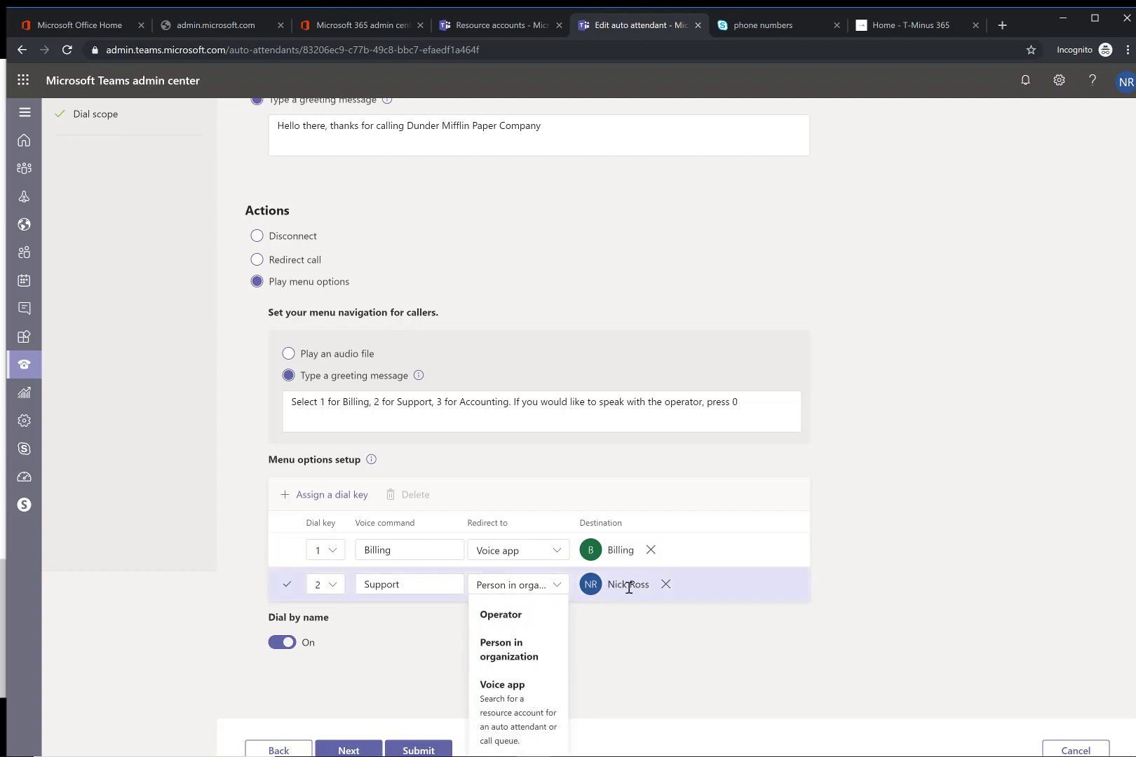
key(Escape)
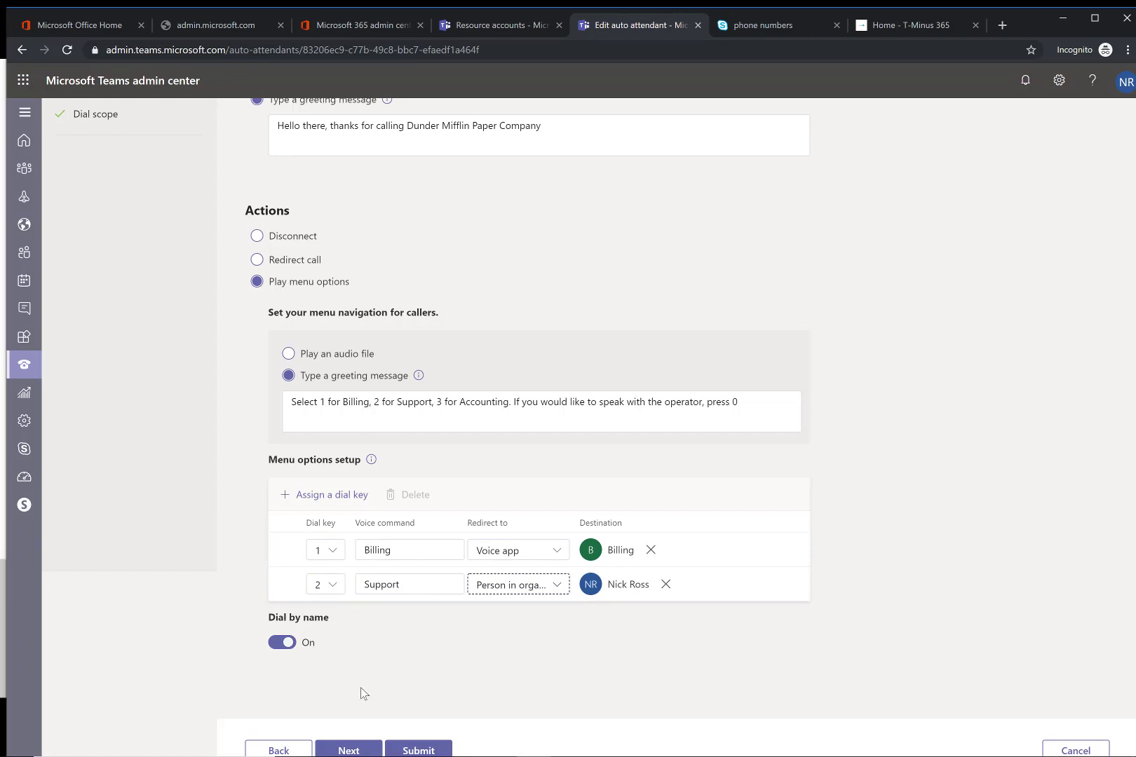
Recheck the business hours greeting and menu options, and continue to the after hours call settings
scroll(362, 691, up, 3)
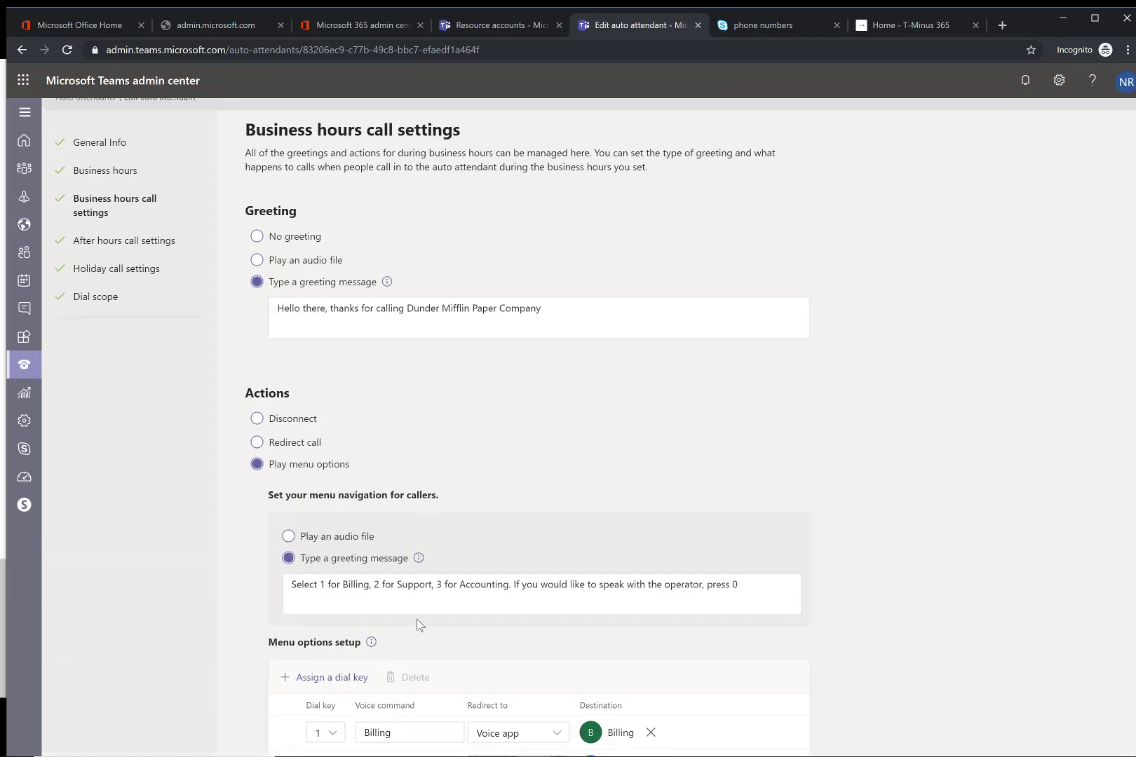
scroll(421, 626, down, 3)
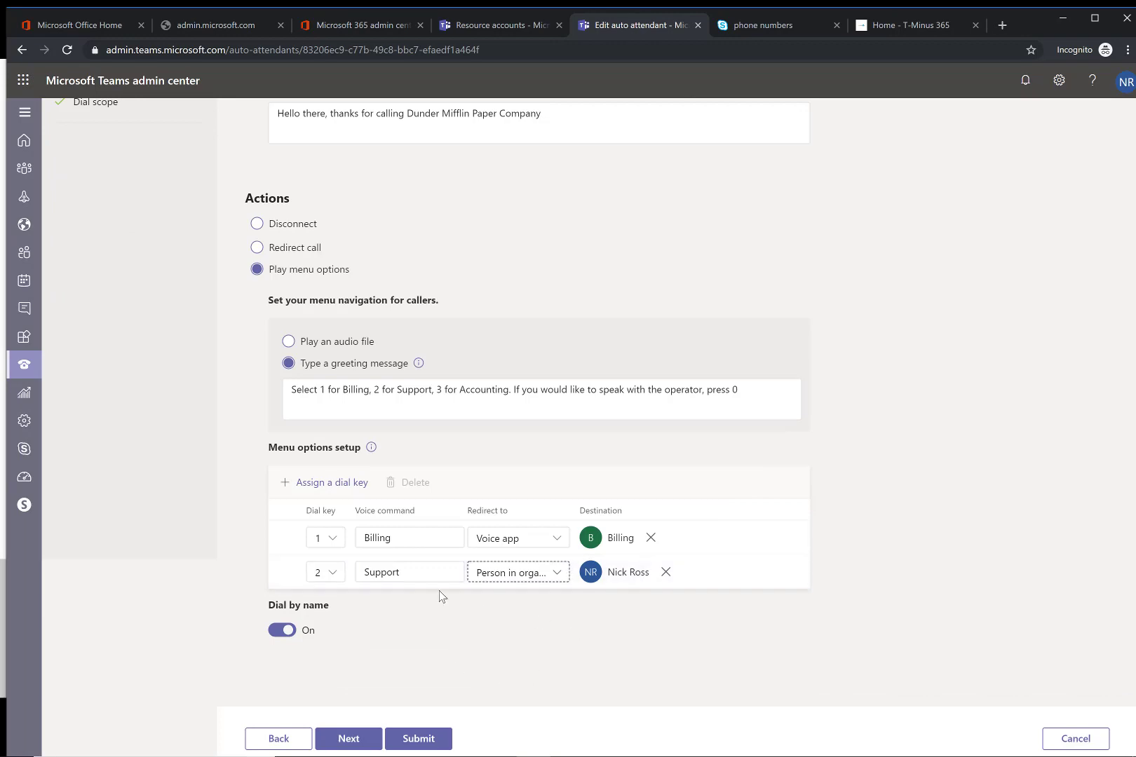
scroll(440, 595, up, 3)
scroll(439, 595, down, 3)
click(352, 738)
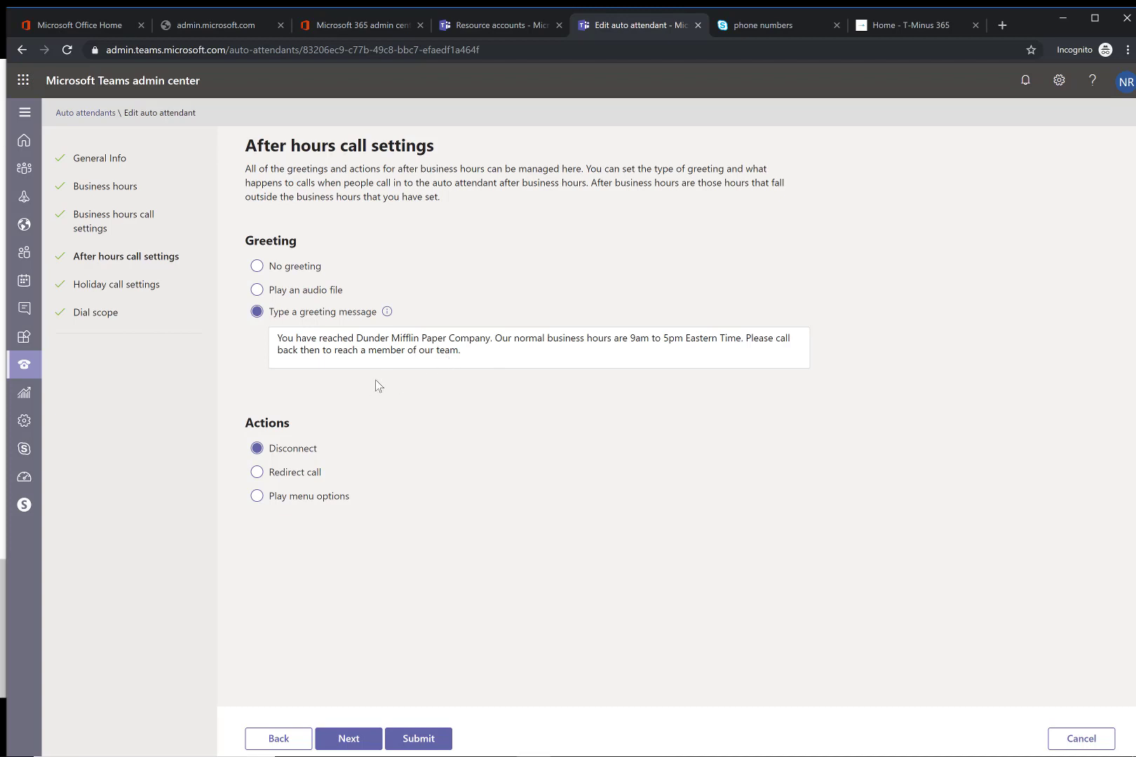
Try Redirect call and Play menu options as the after hours action, and reset the action to Disconnect
click(287, 480)
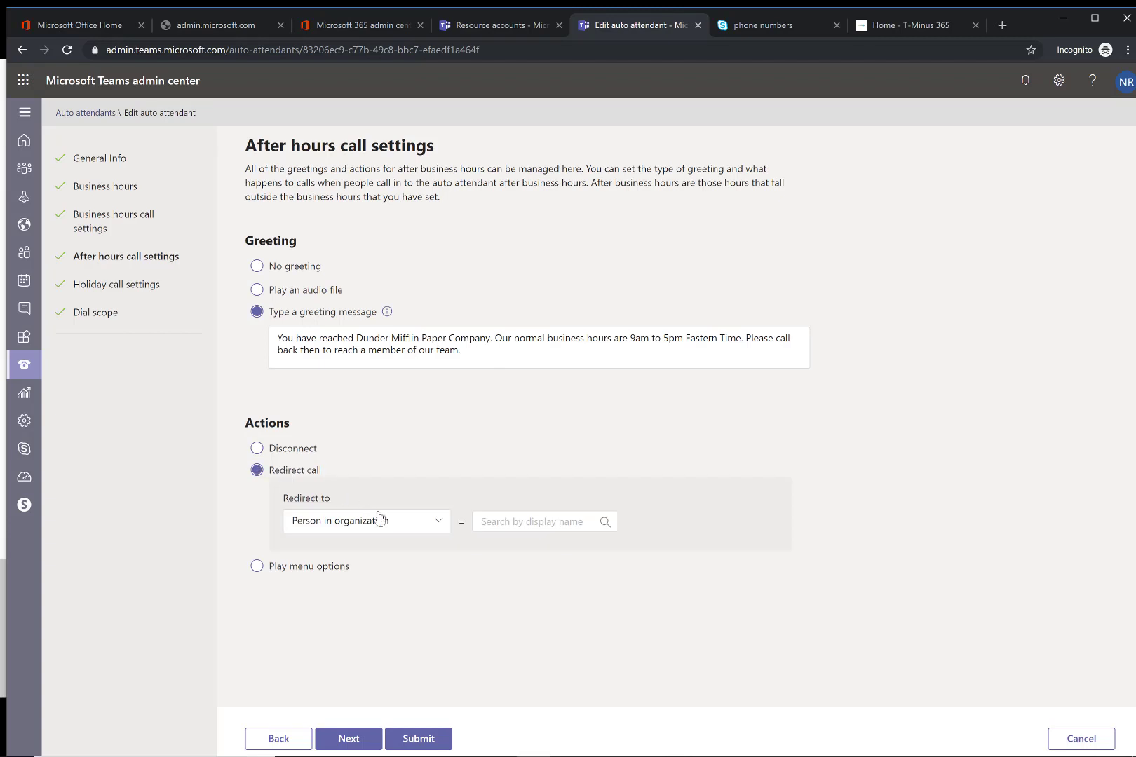
click(393, 522)
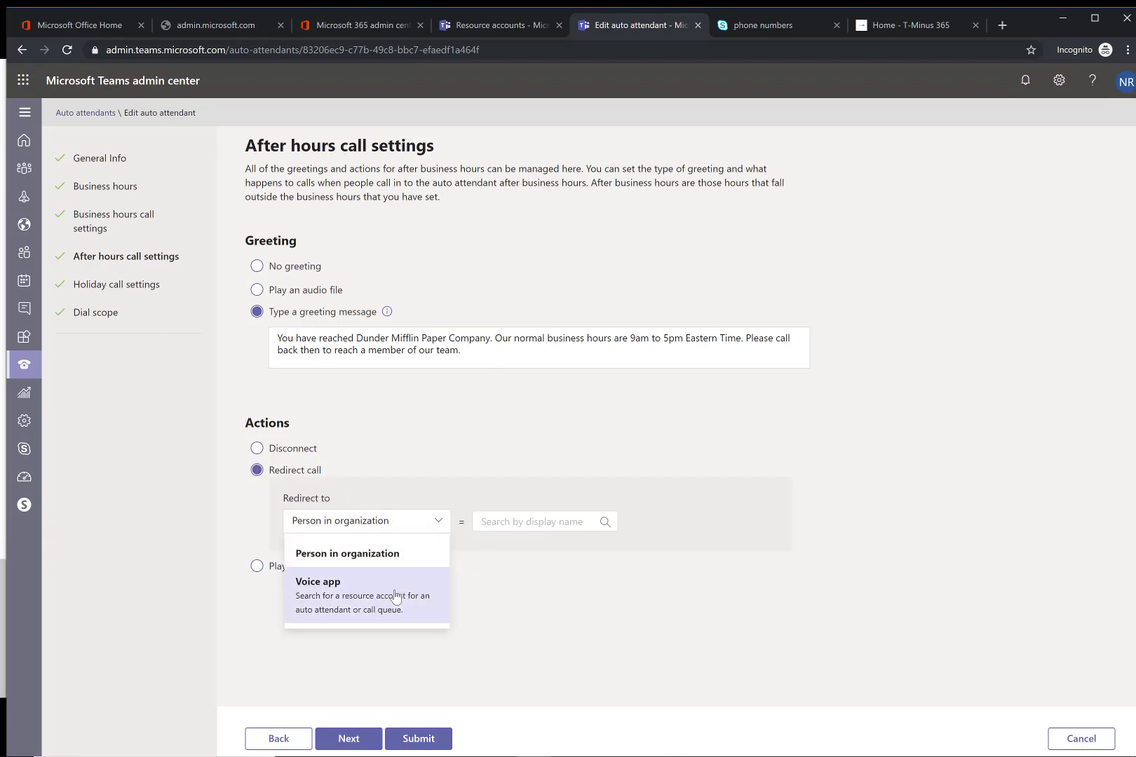
click(436, 522)
click(314, 568)
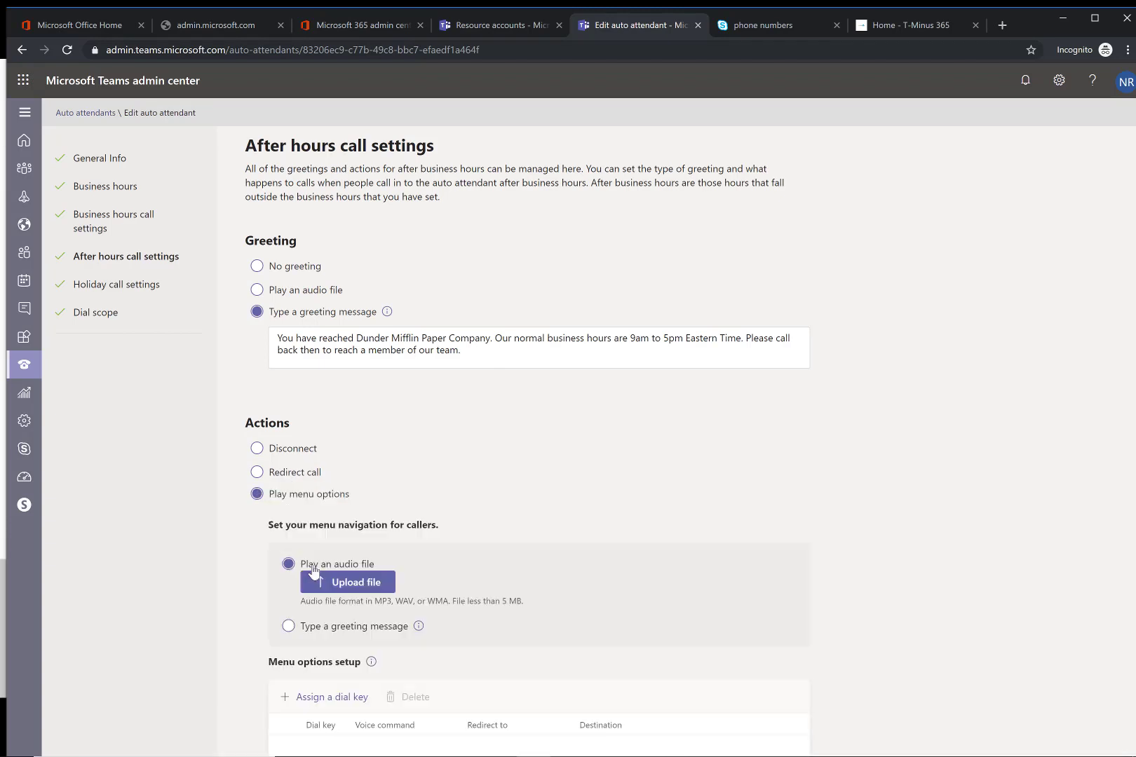
scroll(319, 371, down, 1)
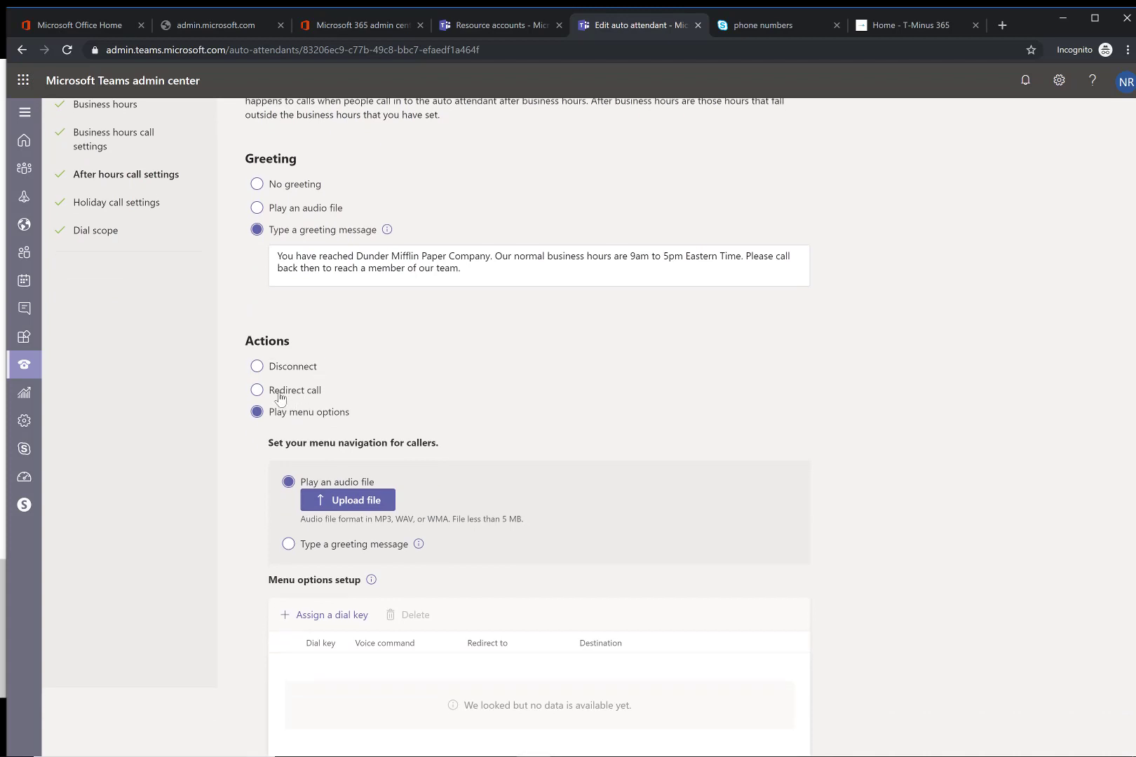
click(275, 393)
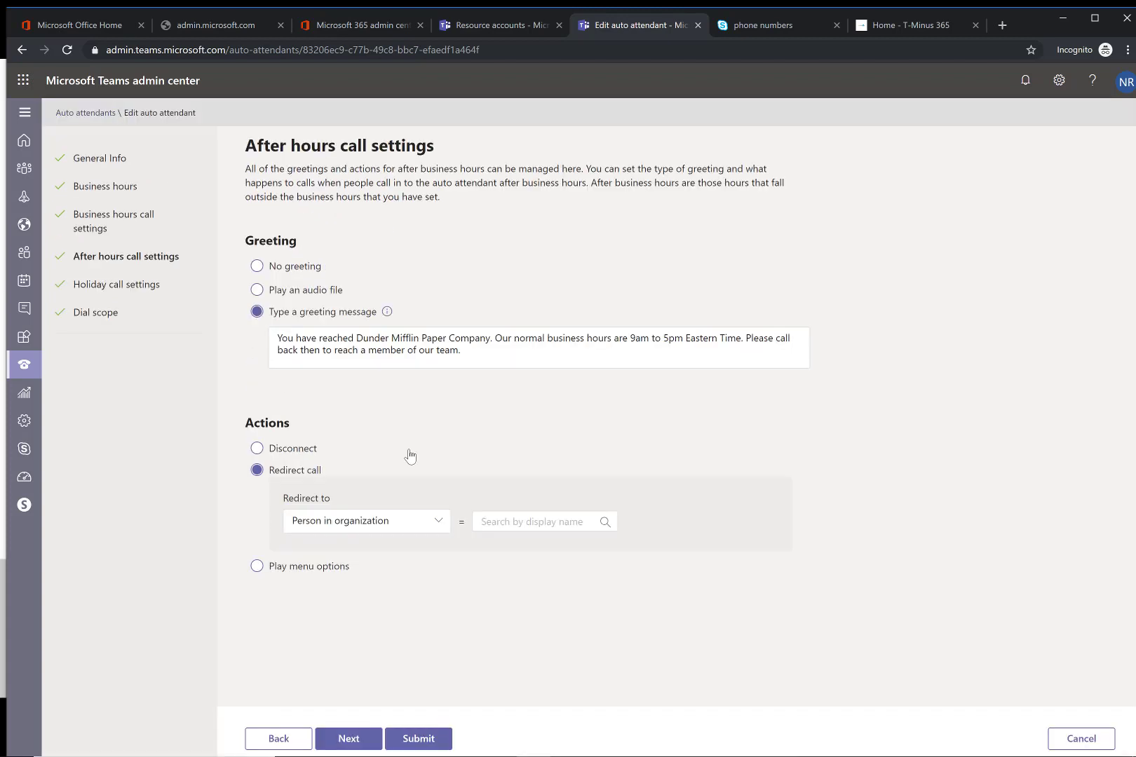
click(444, 521)
click(441, 496)
click(293, 449)
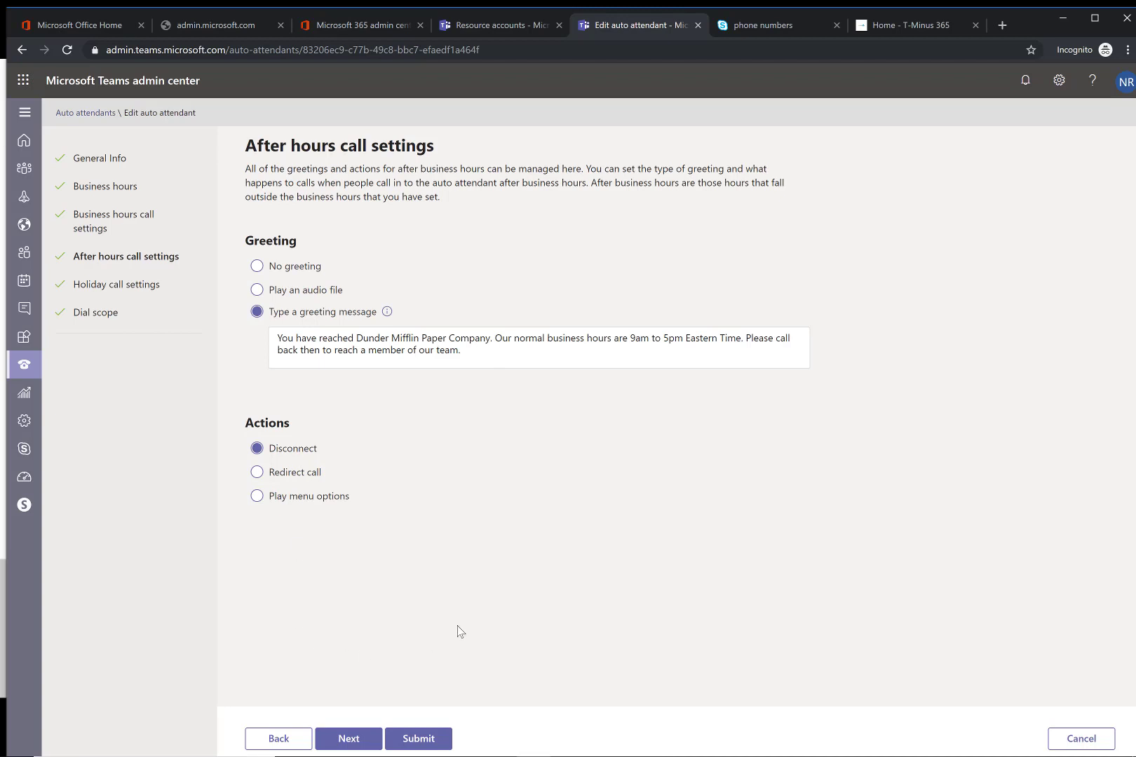
Continue to the holiday call settings and add a new call setting named 4th of July
click(349, 740)
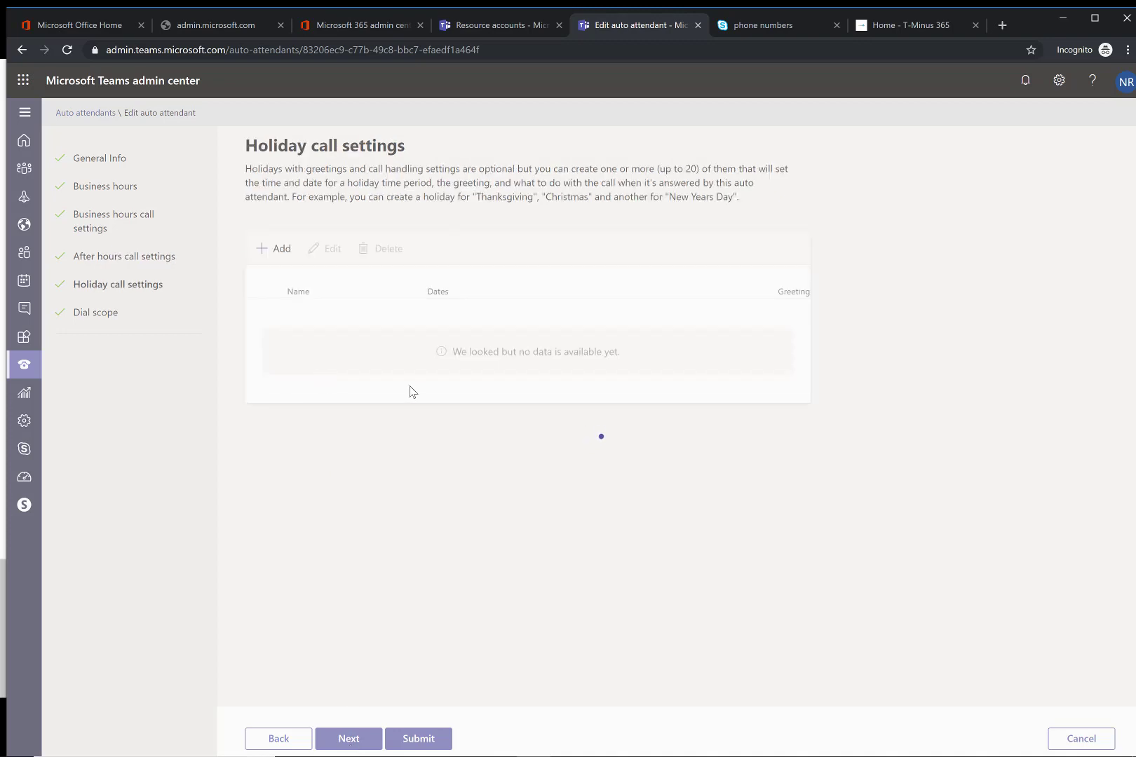
click(278, 249)
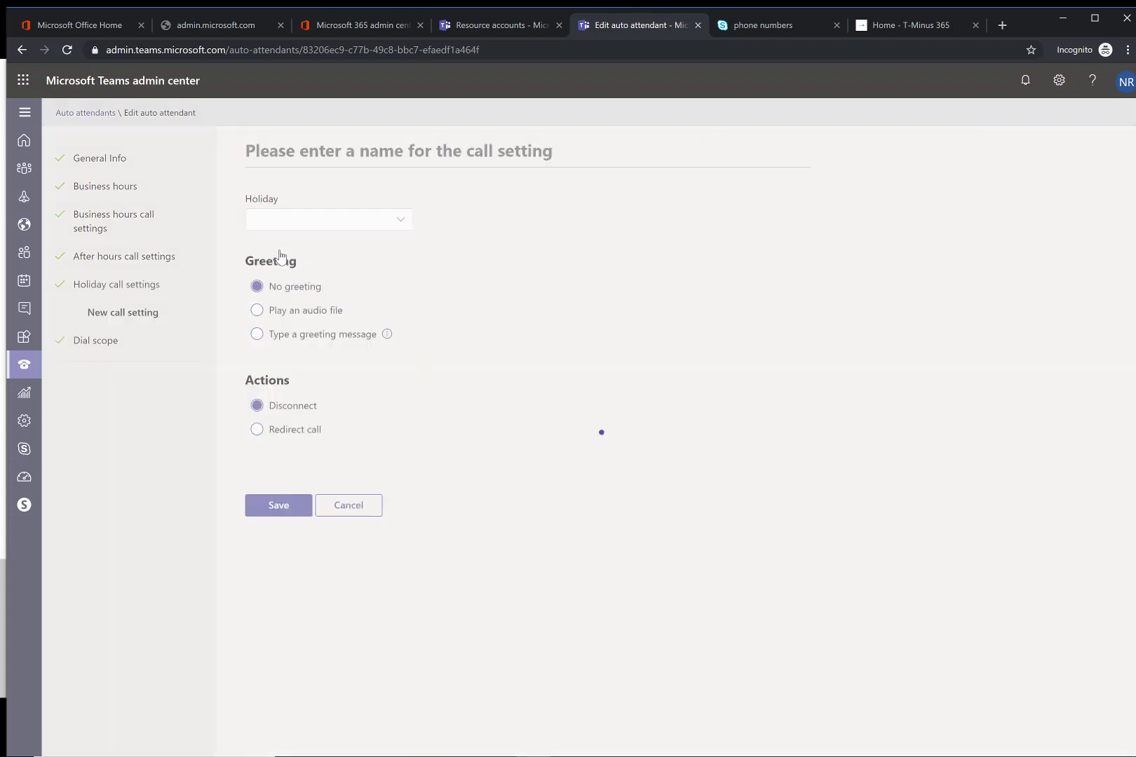
text(4th of Ju)
click(408, 233)
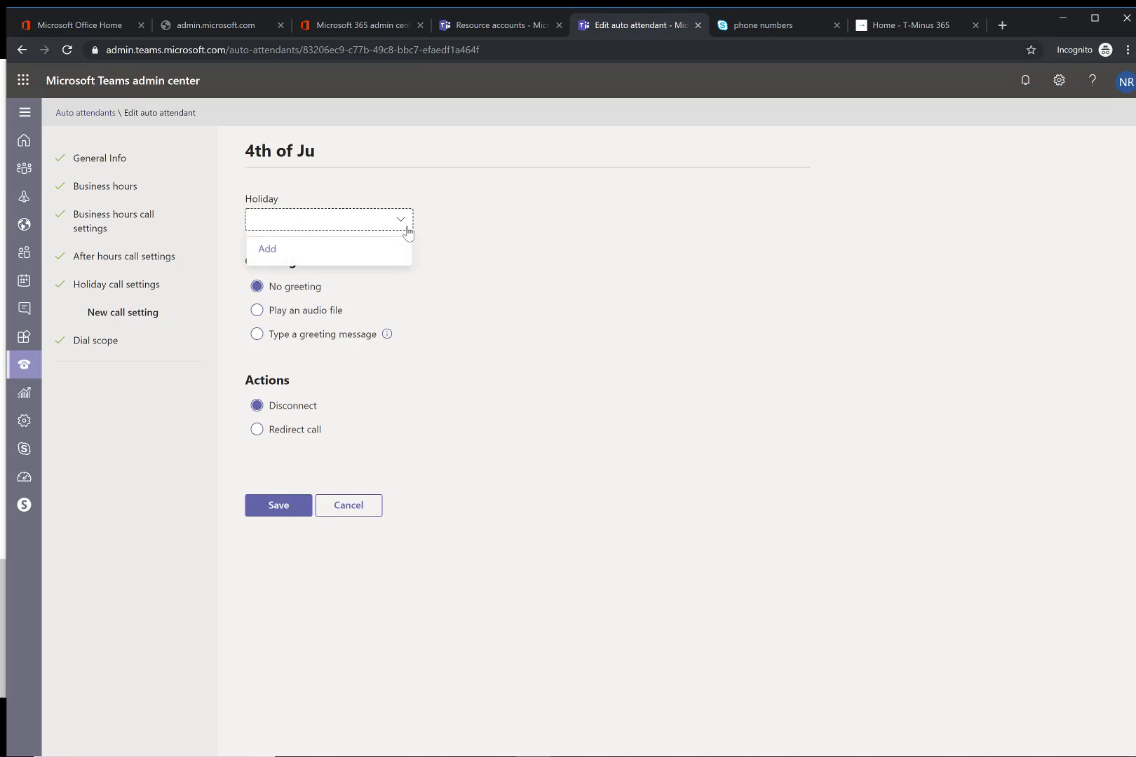
click(382, 151)
text(ly)
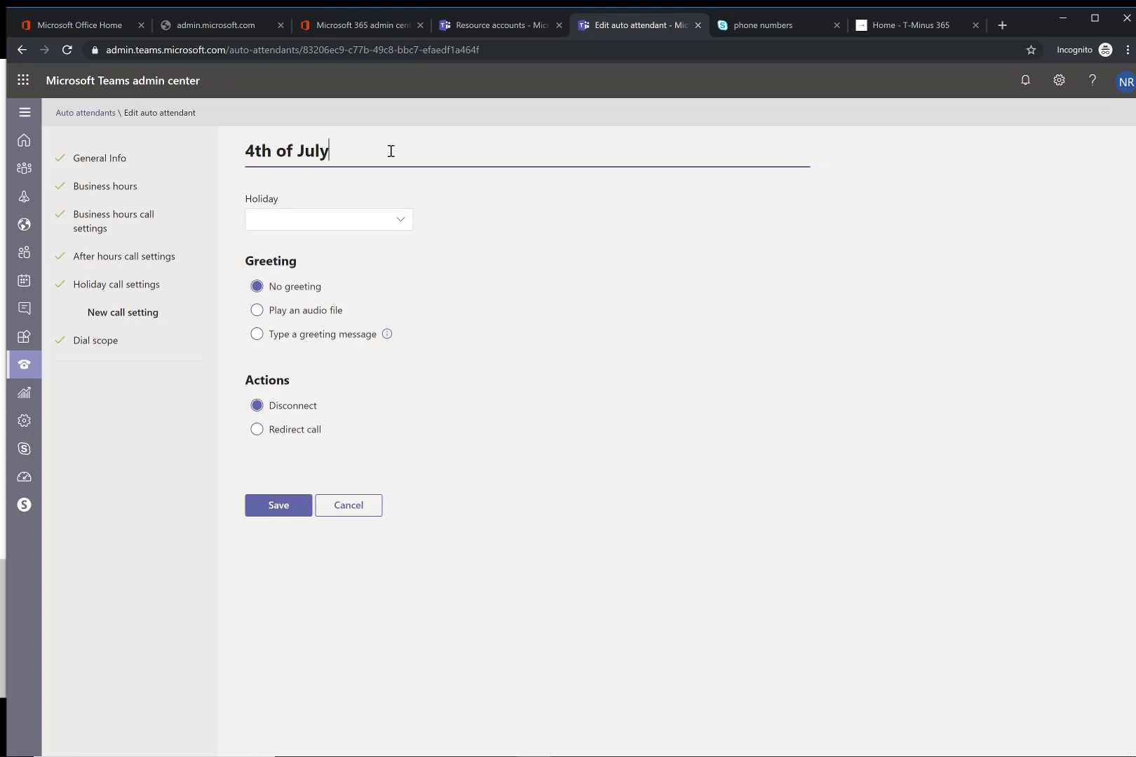
Start adding a new holiday for the call setting and name it July 4th
click(362, 223)
click(341, 249)
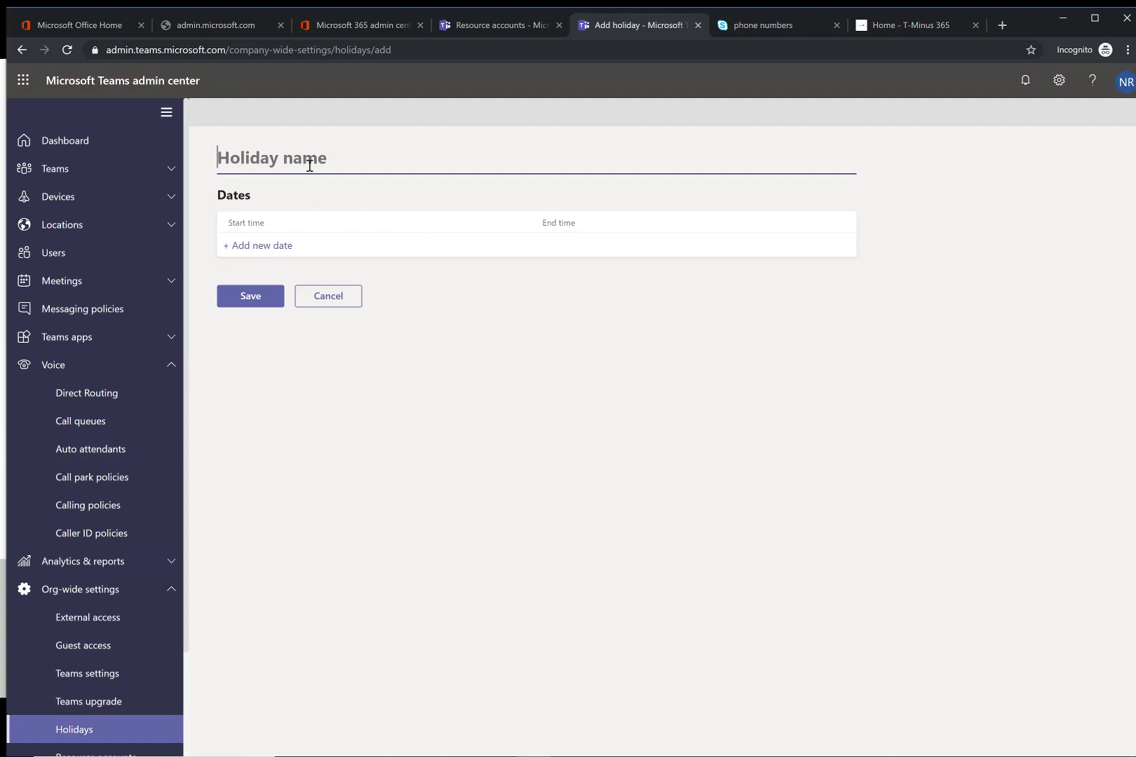
text(July 4th)
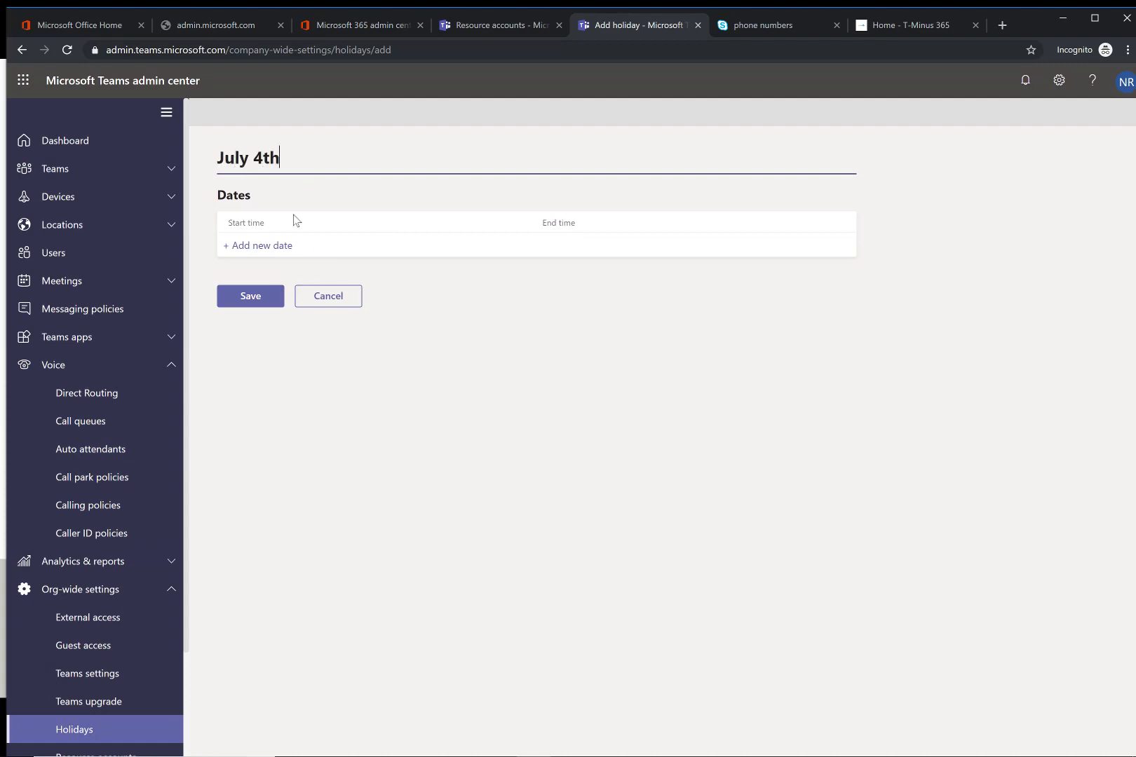
Give the July 4th holiday a date range from 7/4/2019 12:00 AM to 7/5/2019 12:00 AM and save it
click(257, 252)
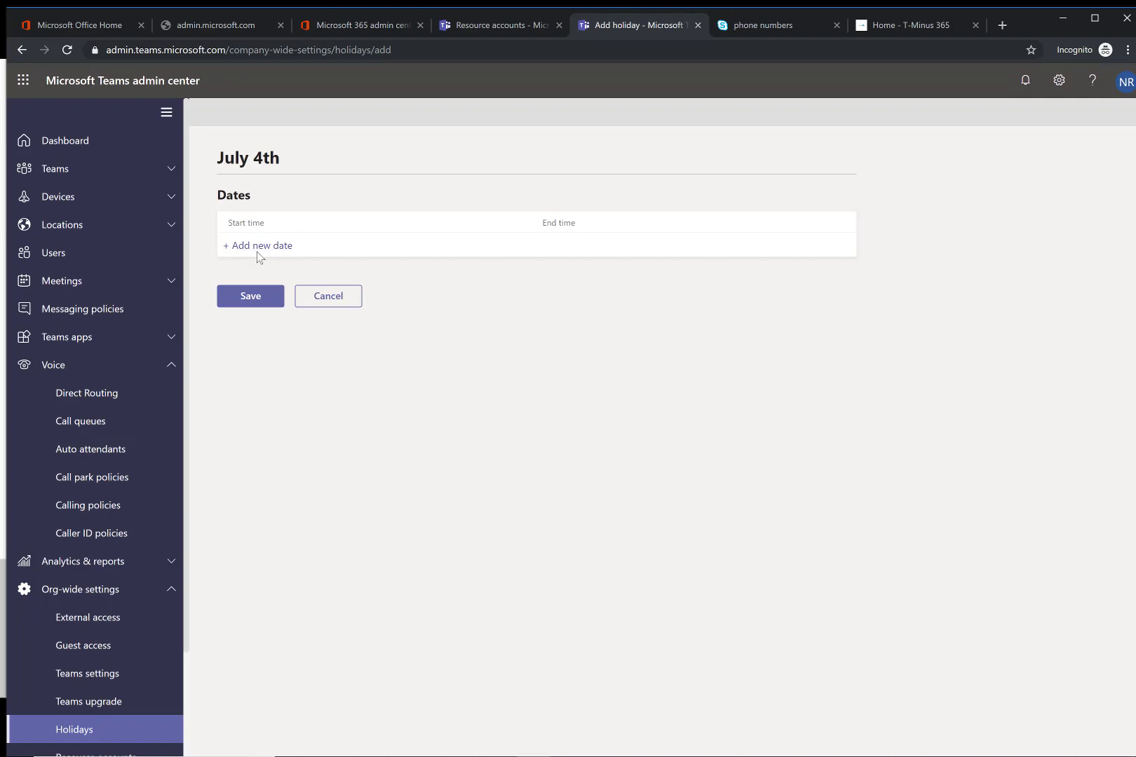
click(281, 246)
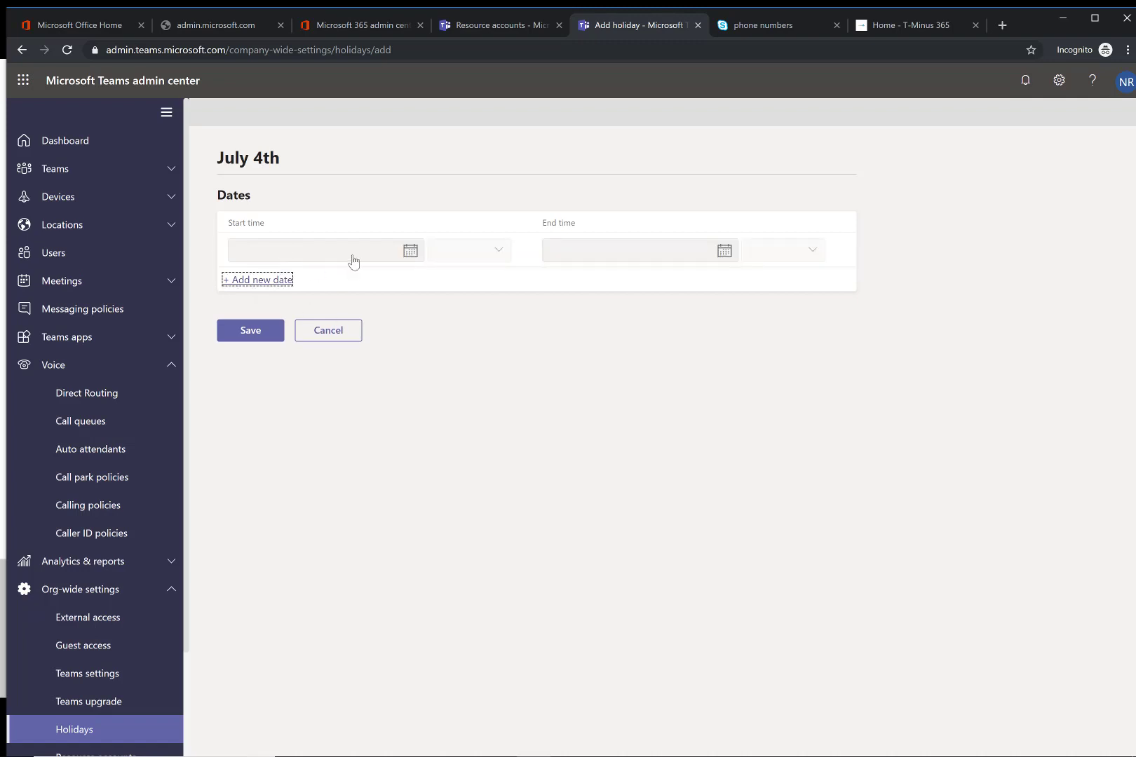
click(410, 250)
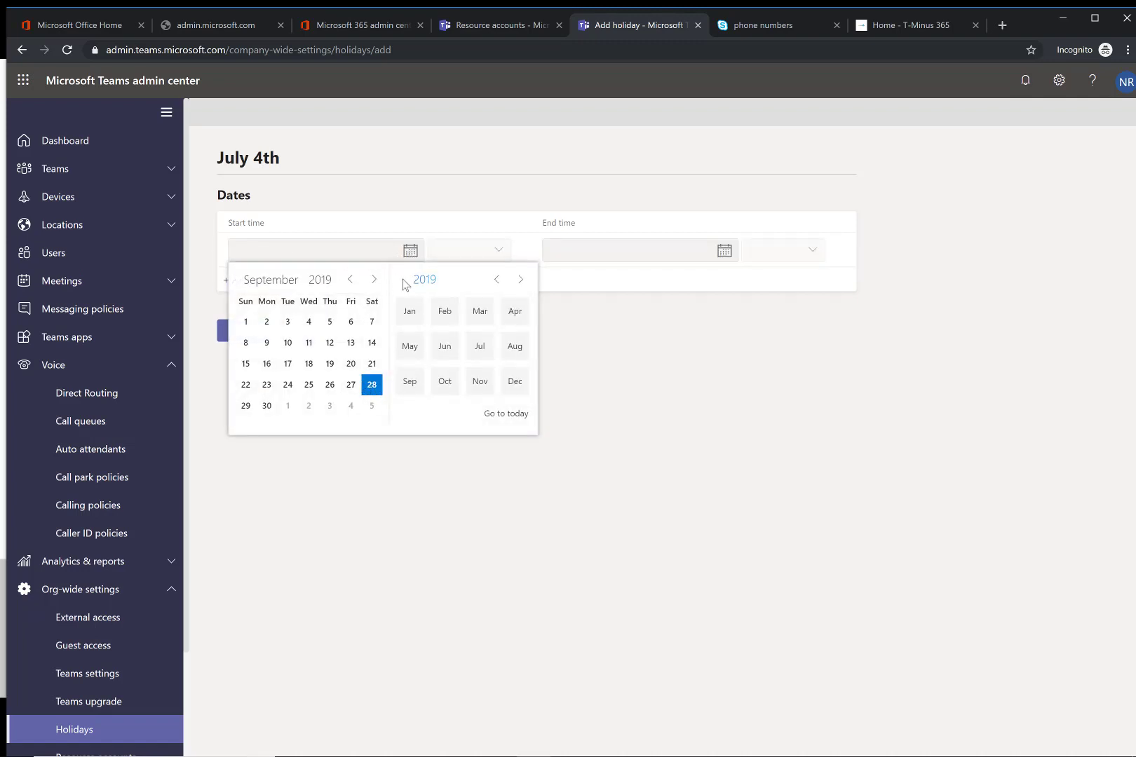
click(477, 347)
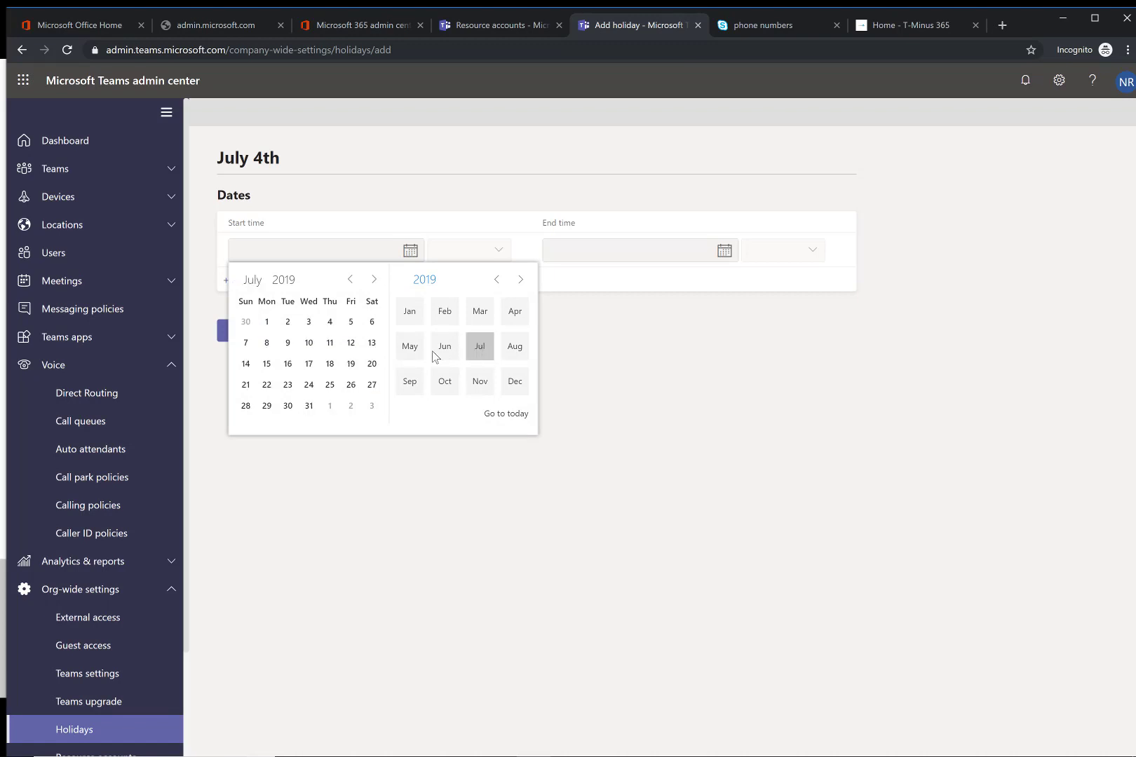
click(332, 328)
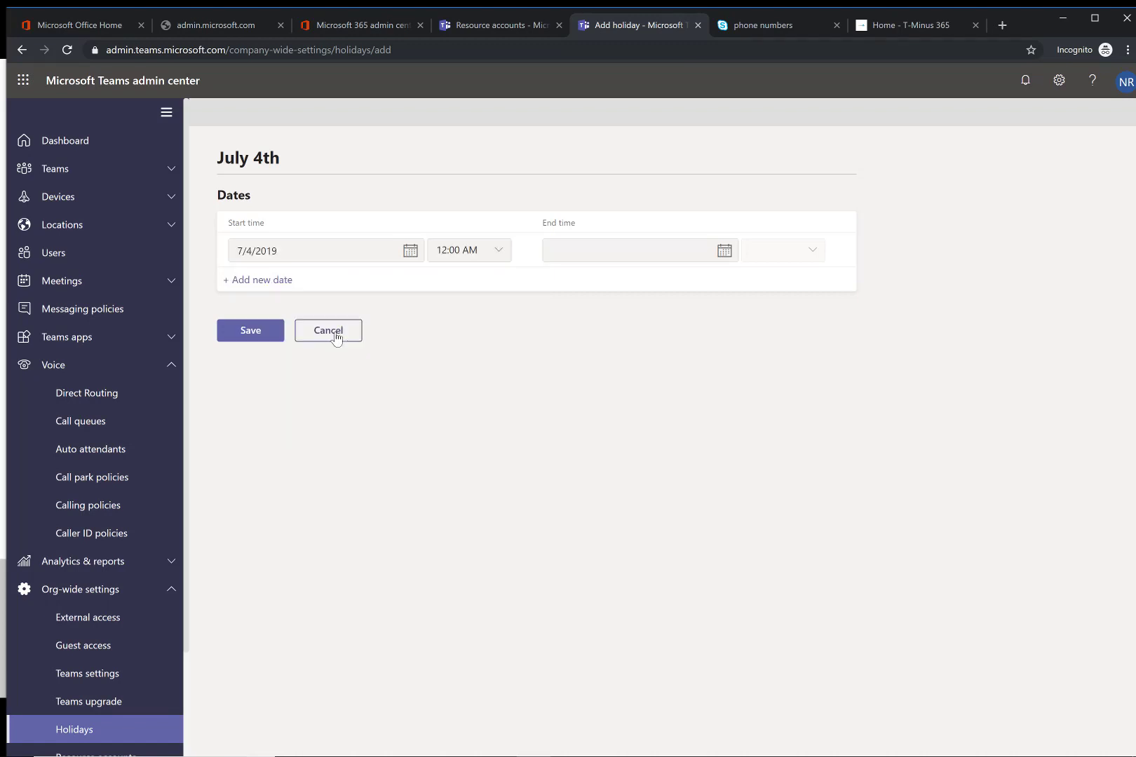
click(725, 251)
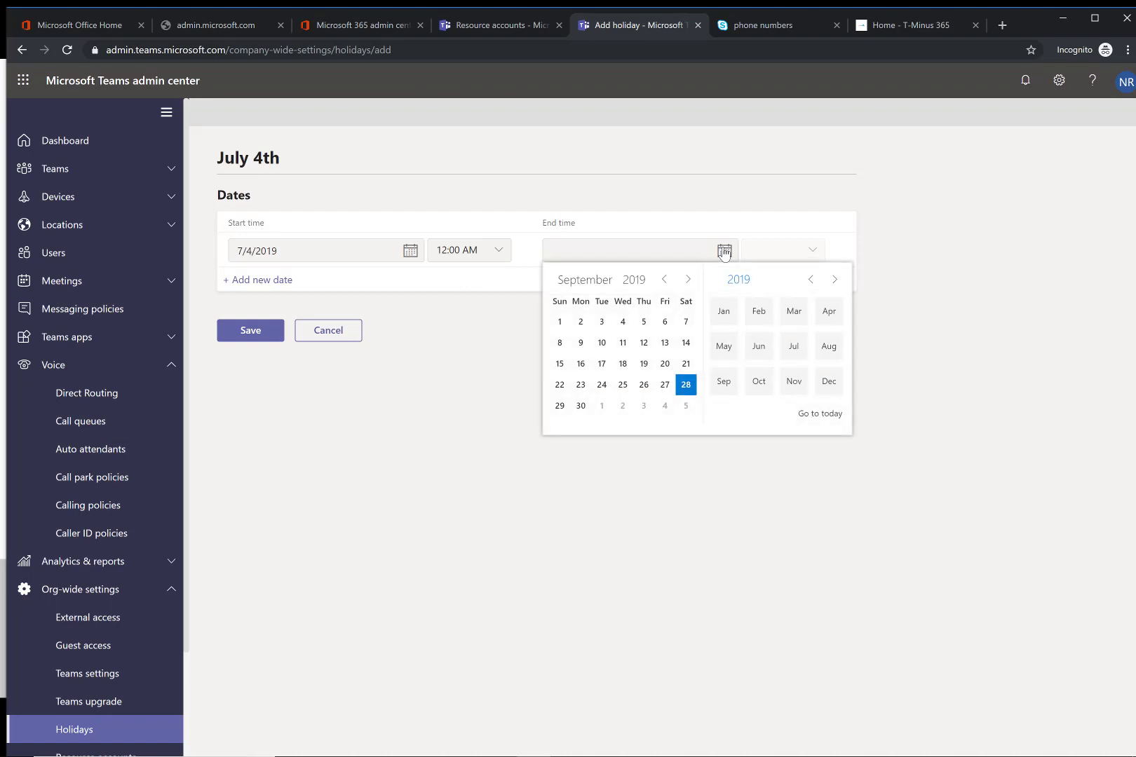
click(787, 354)
click(665, 322)
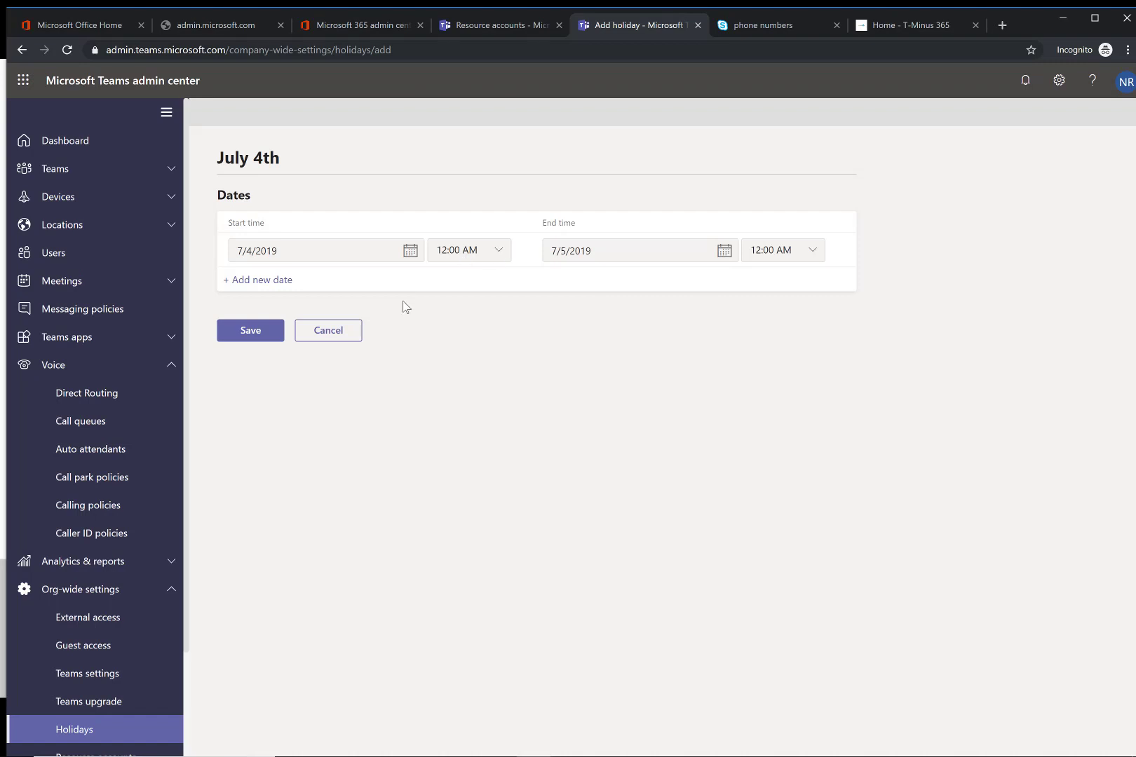
click(224, 330)
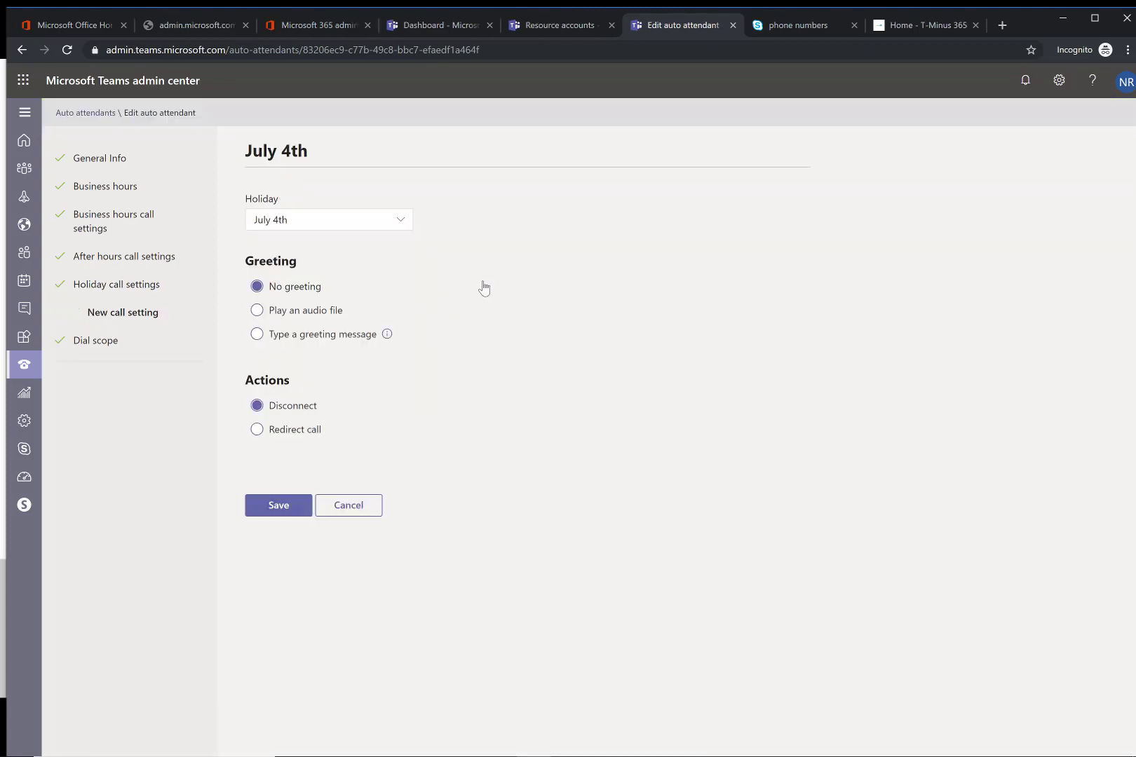
Add the typed greeting "We are closed due to the holiday. We will be back in the office July 5th at 9am Eastern Time" and save the setting
click(362, 236)
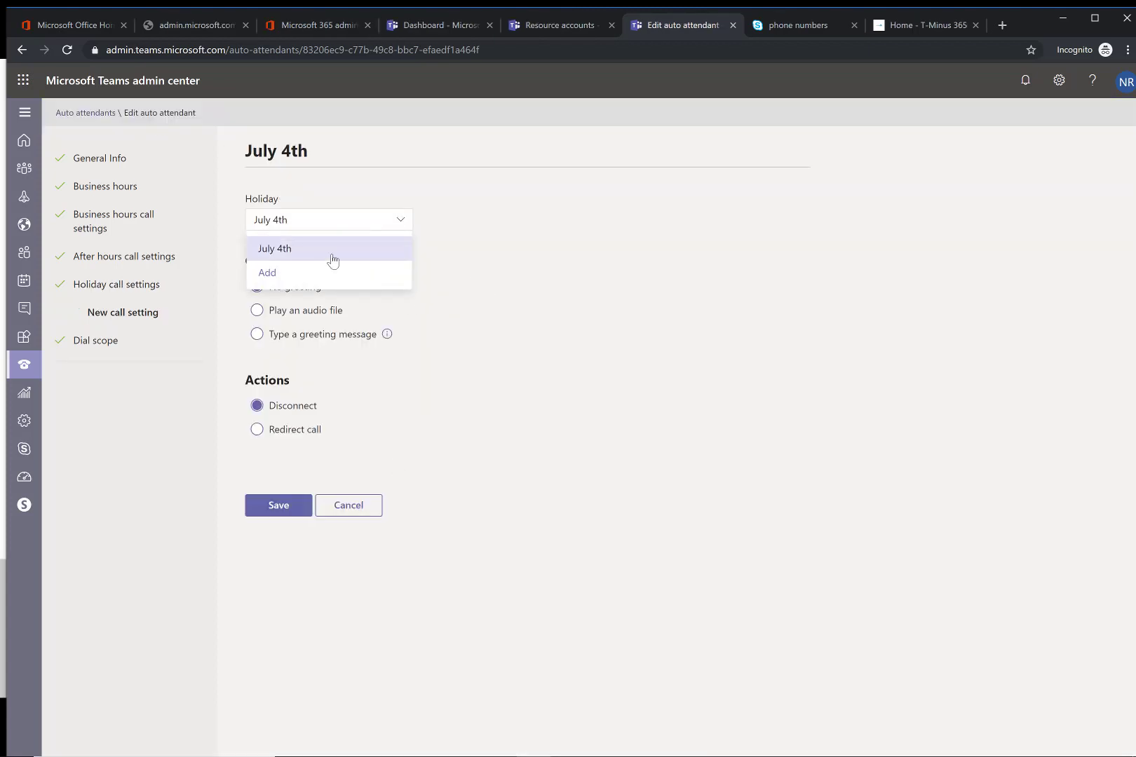
click(468, 249)
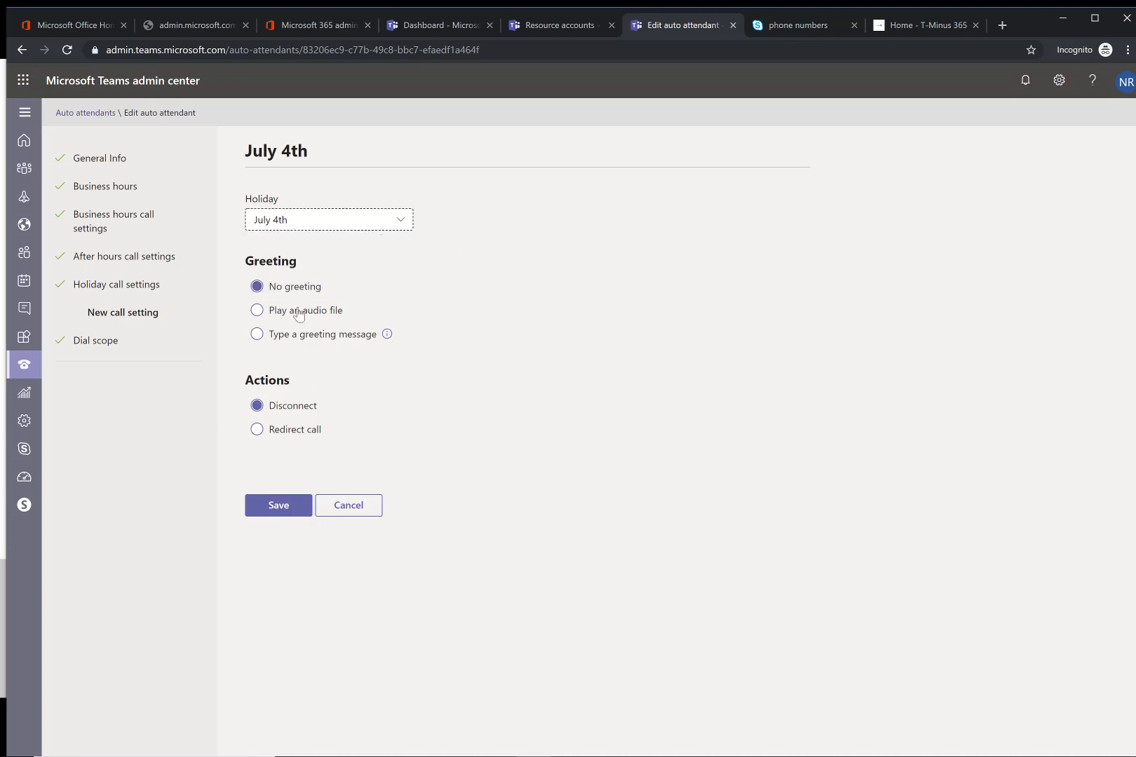
click(298, 335)
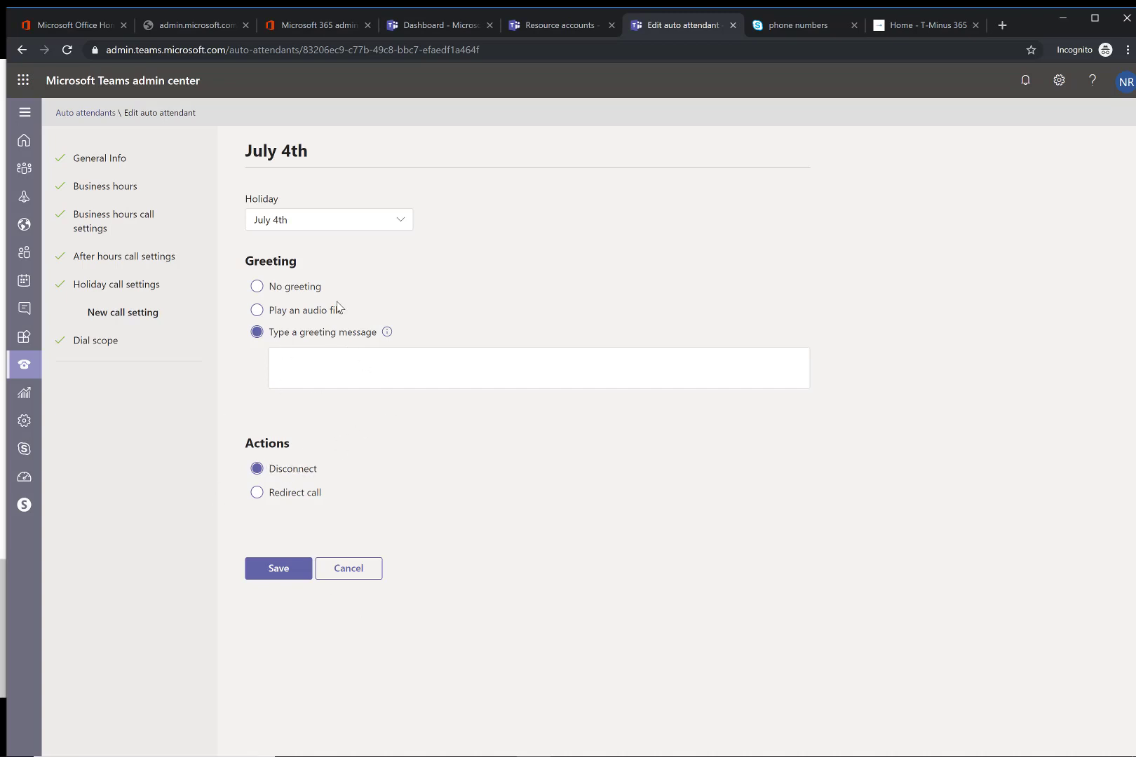
click(291, 288)
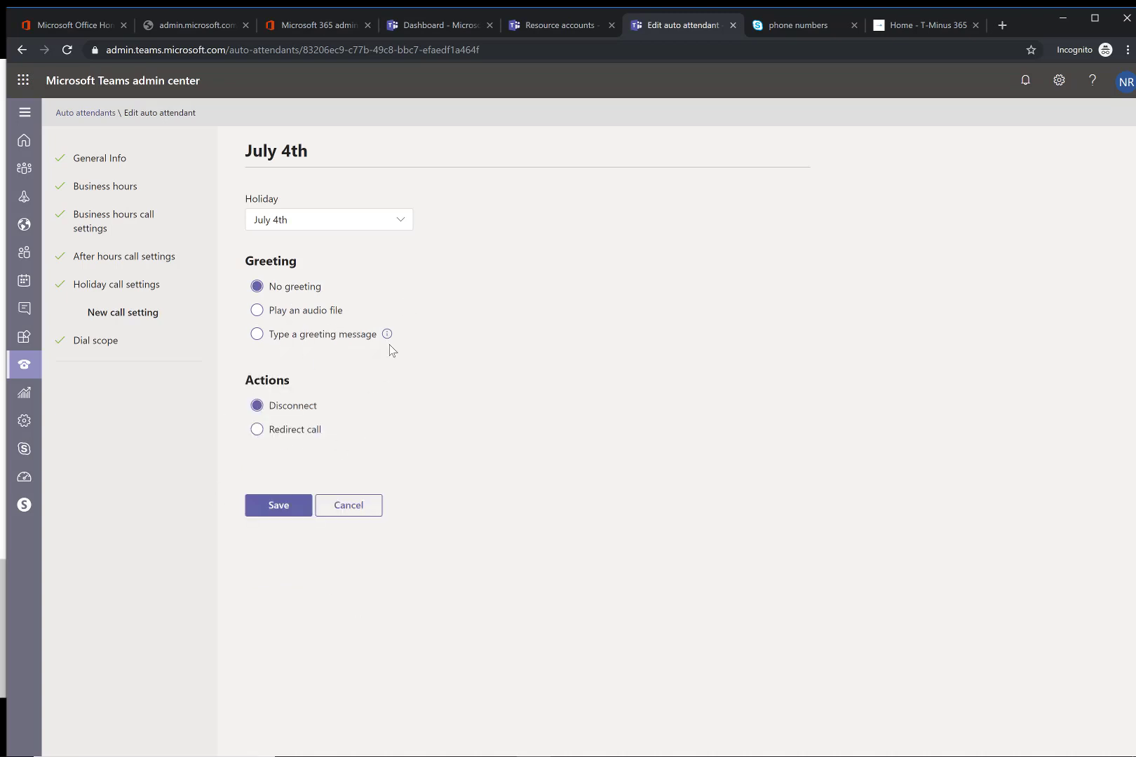
click(326, 336)
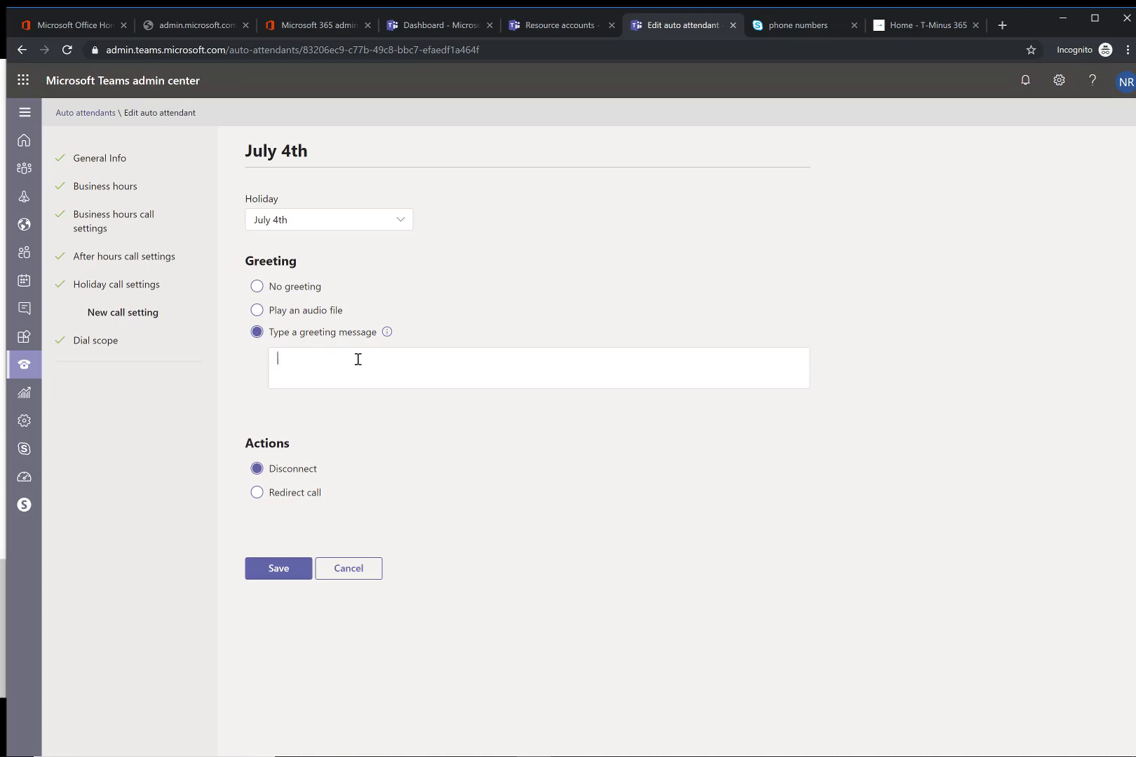
text(We are closed due to the holiday. We will be back in the offic)
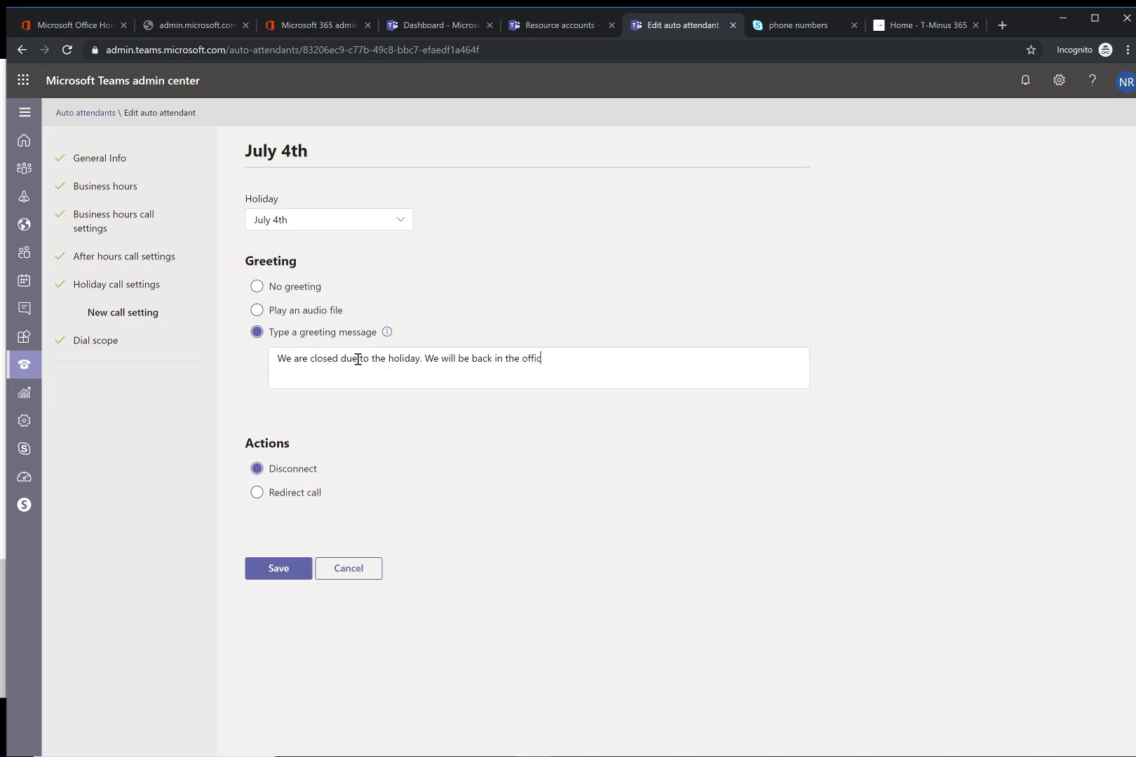
text(e July 5th at 9am/ in)
key(BackSpace)
key(BackSpace)
text(Eastern Time)
click(280, 576)
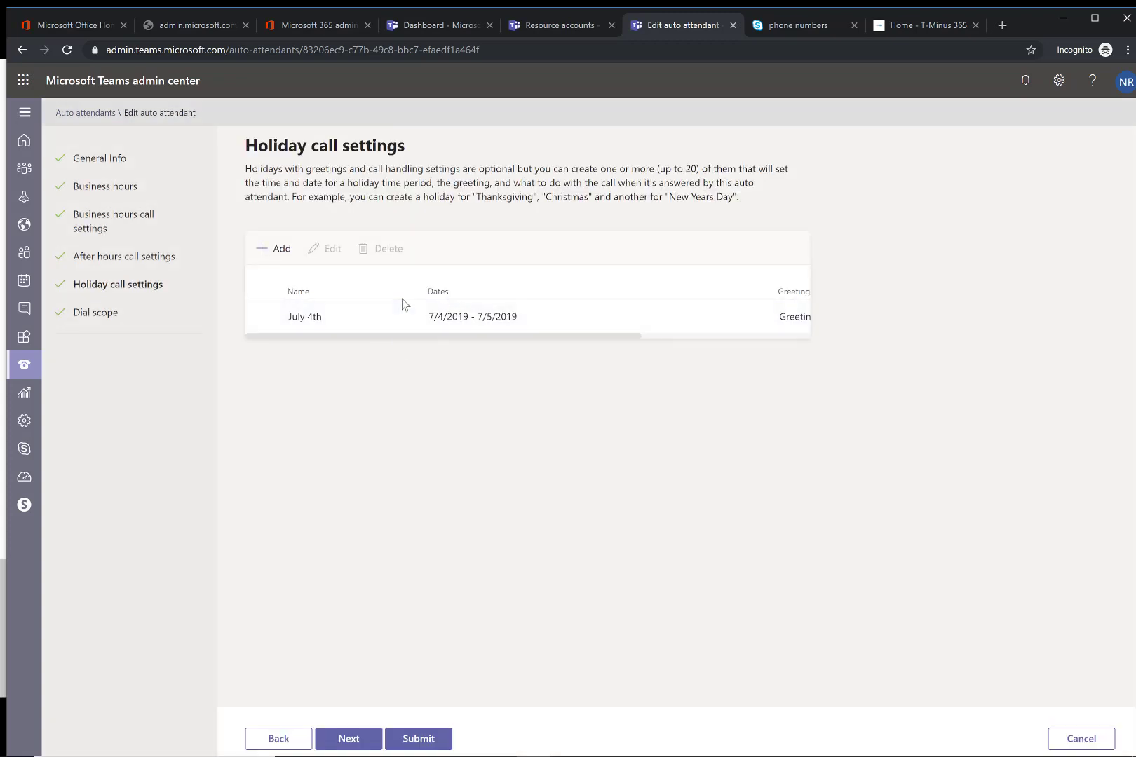
Continue to the dial scope, keep all online users included and none excluded, and submit the auto attendant
click(350, 742)
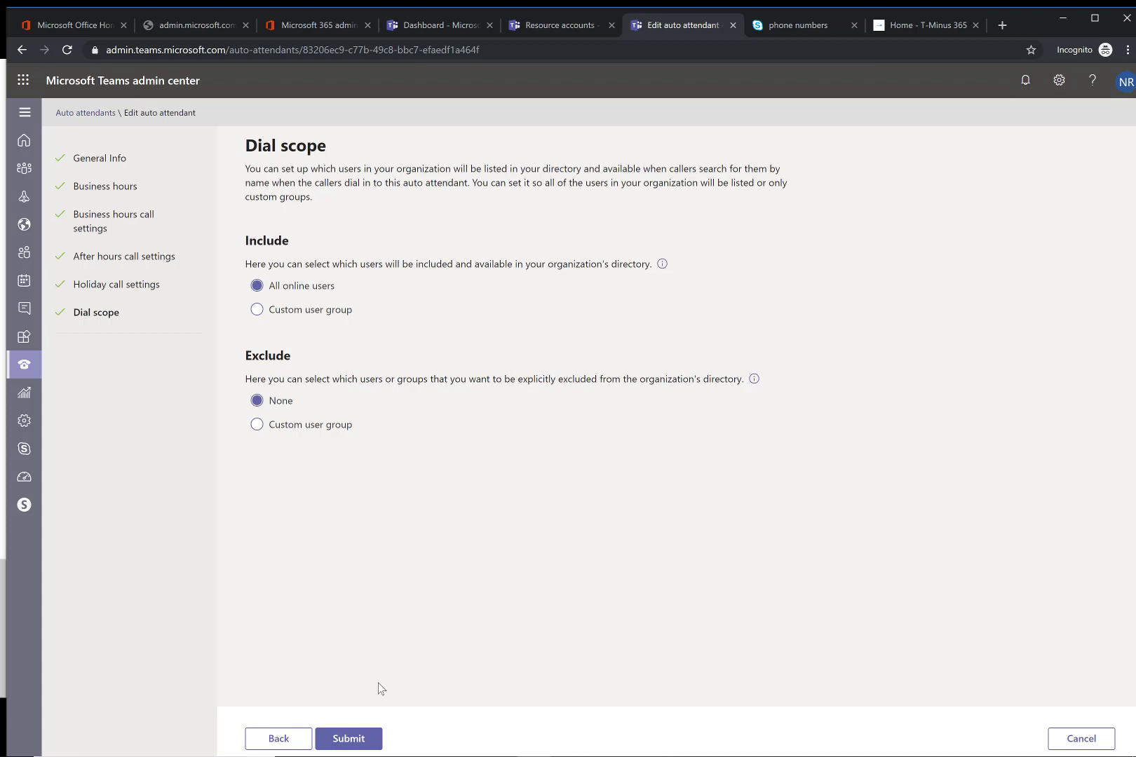
click(359, 739)
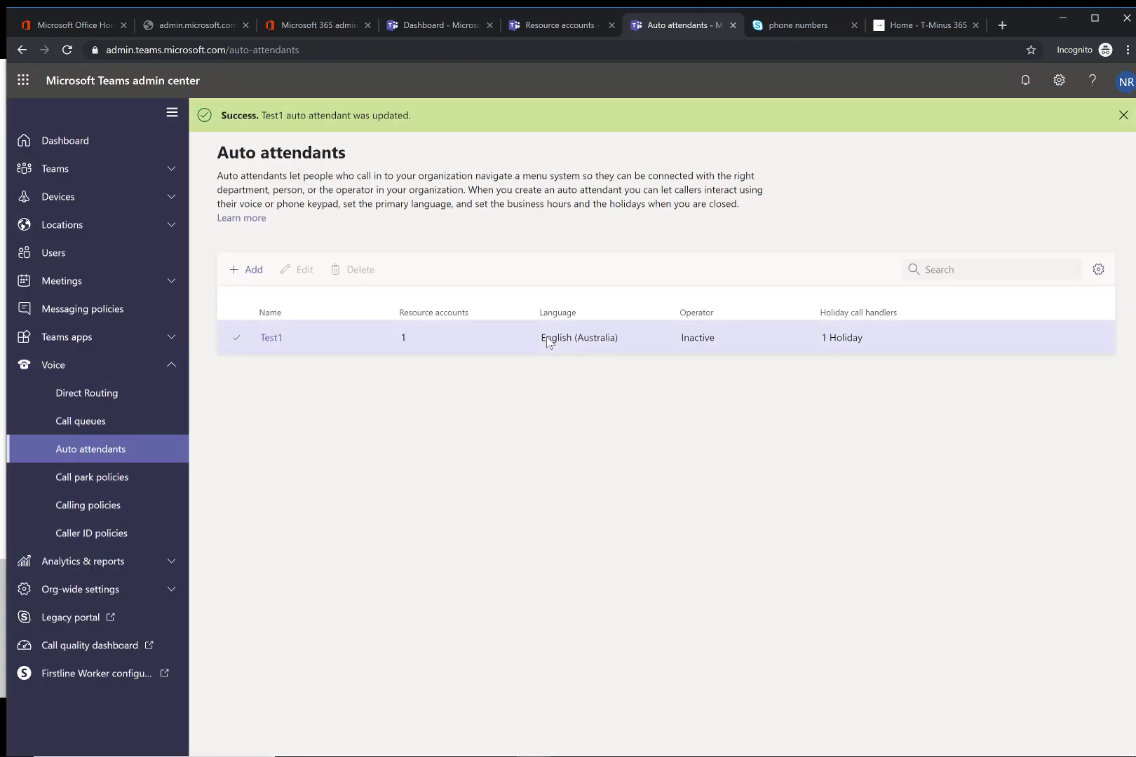
Reopen the Test1 auto attendant to review its general info, and leave without keeping changes
click(279, 340)
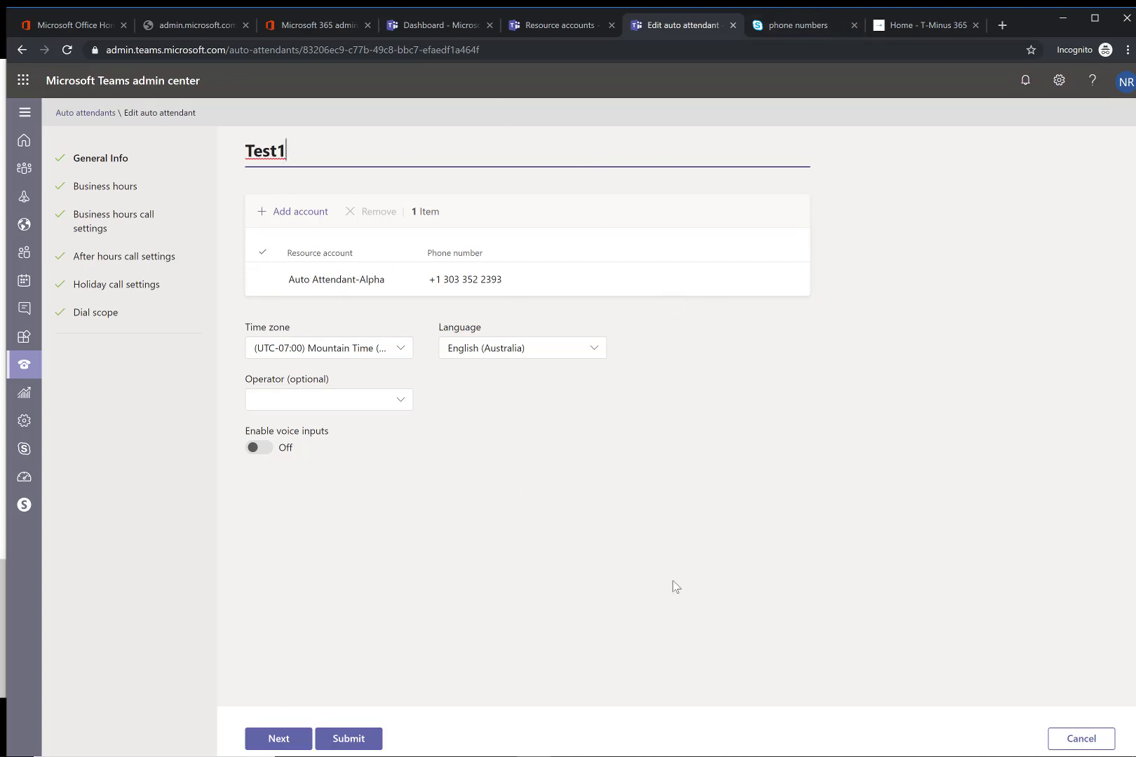
click(1091, 747)
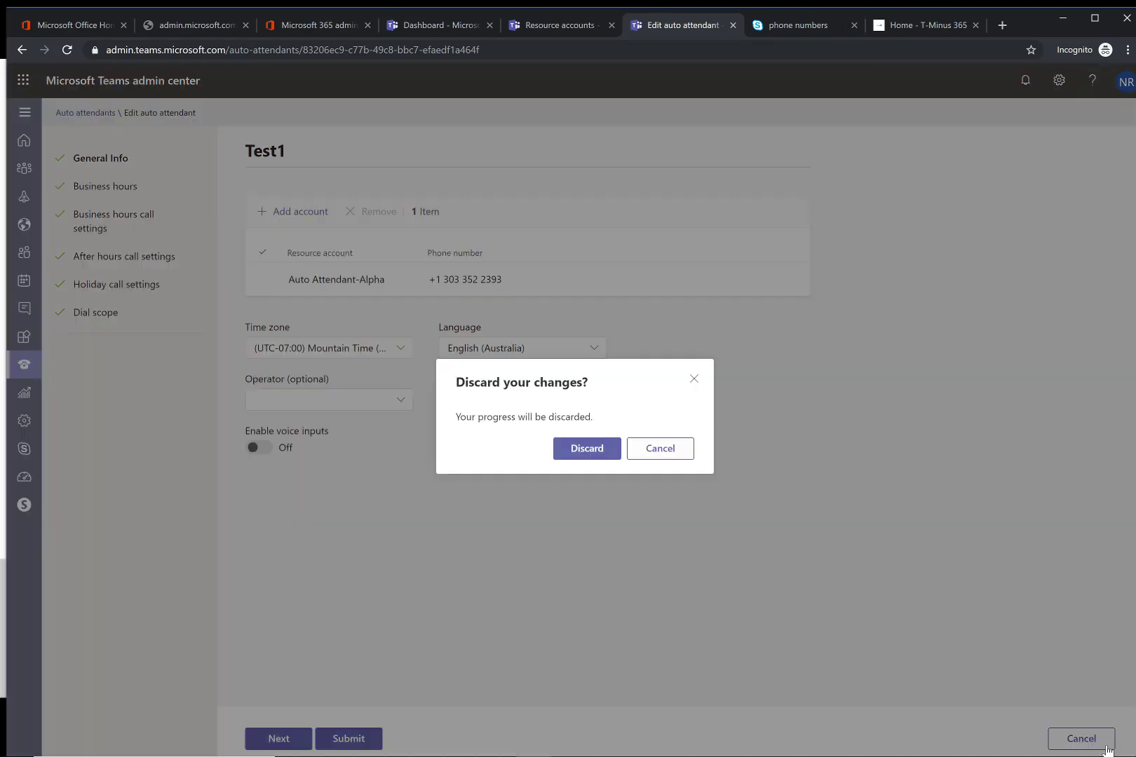
click(600, 450)
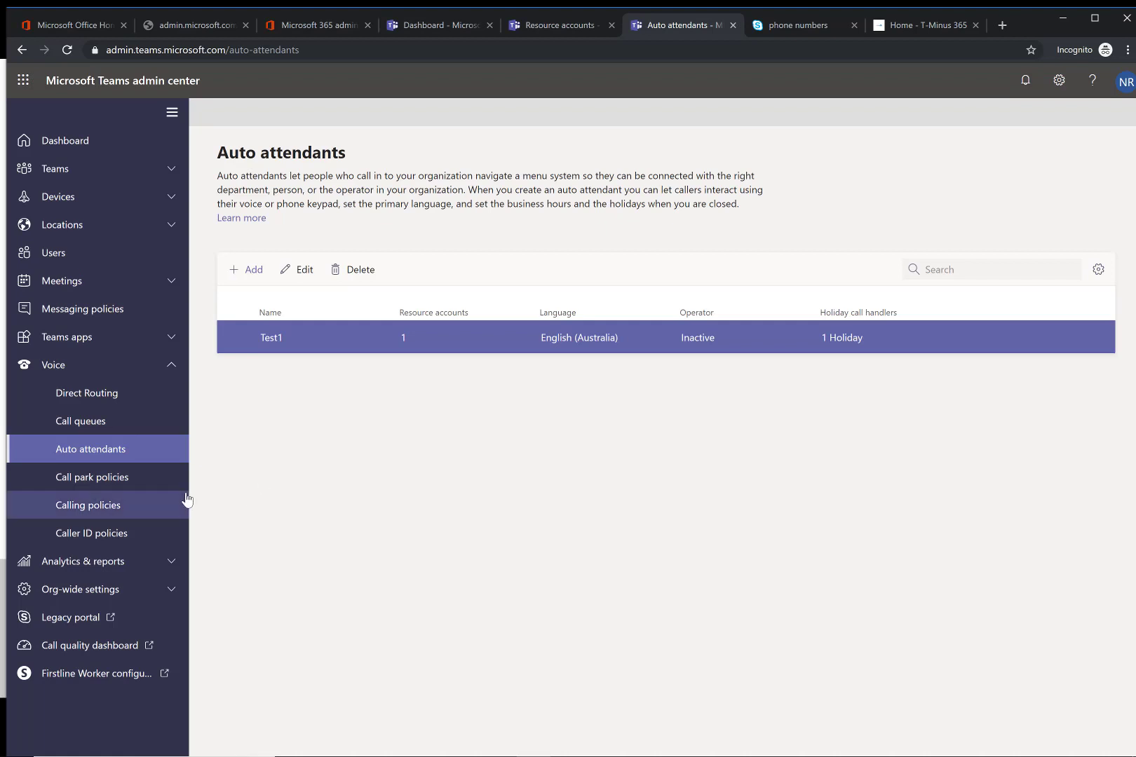
Open the call park policies, try a new policy with call park allowed, and discard it
click(162, 486)
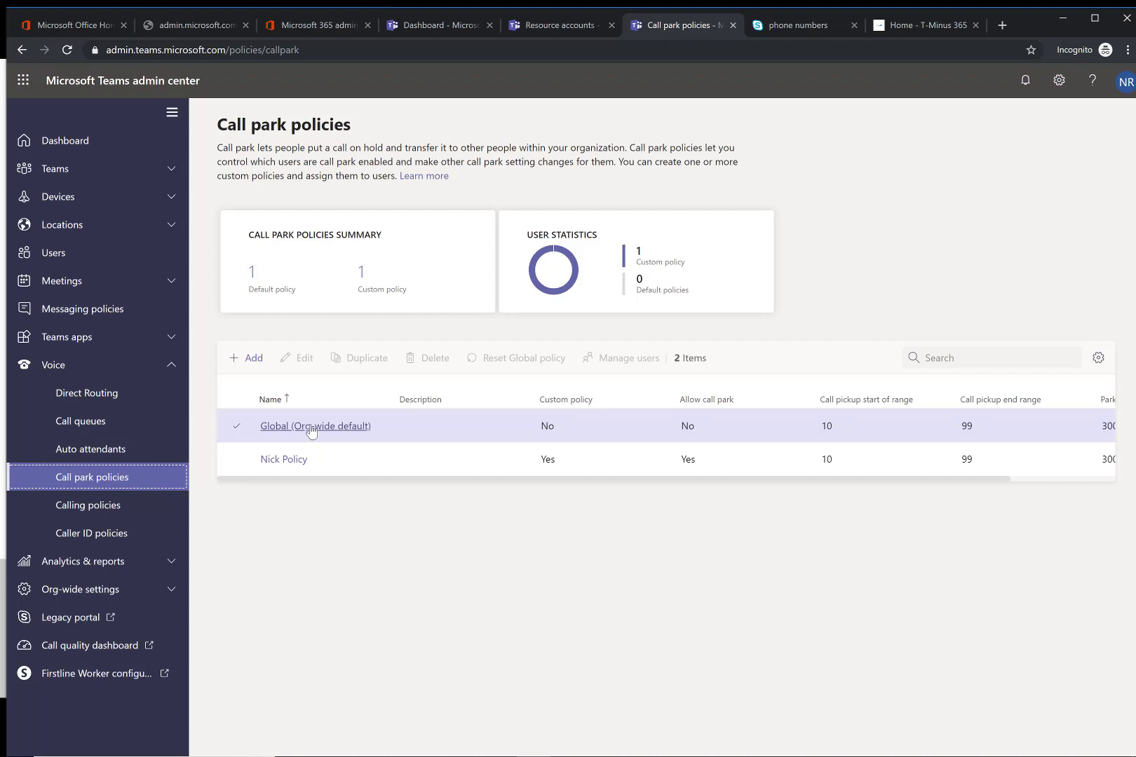
click(247, 359)
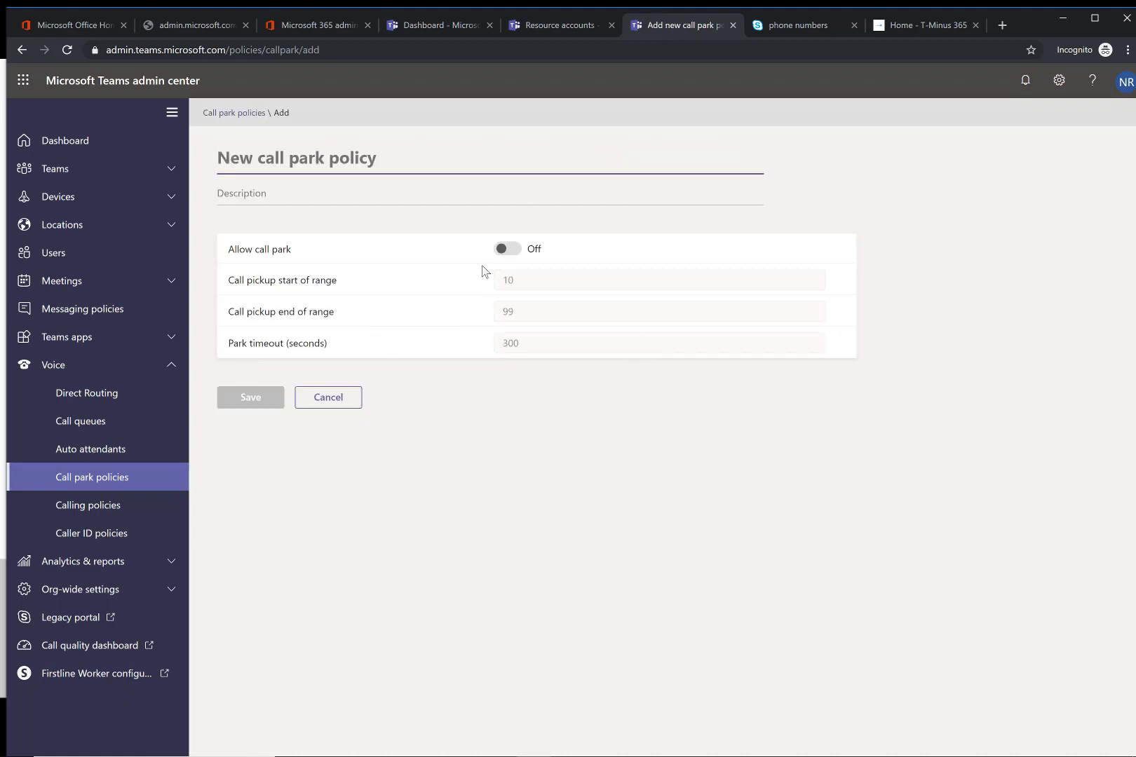
click(502, 249)
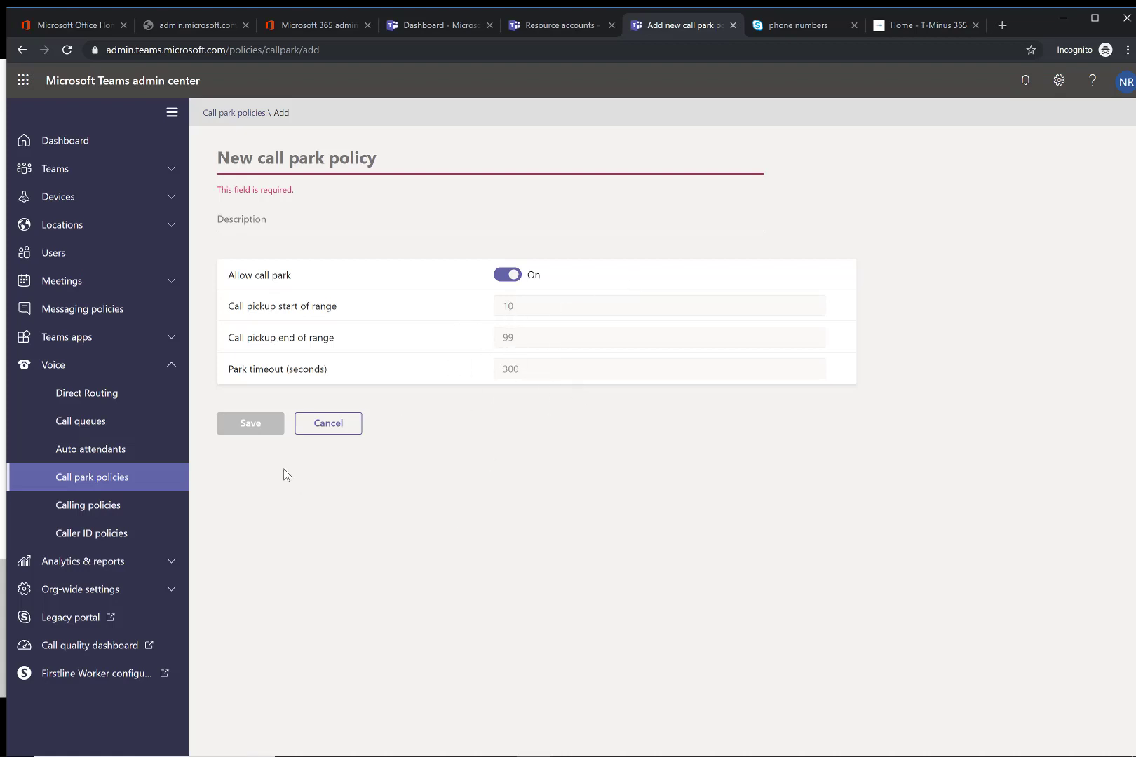
click(326, 422)
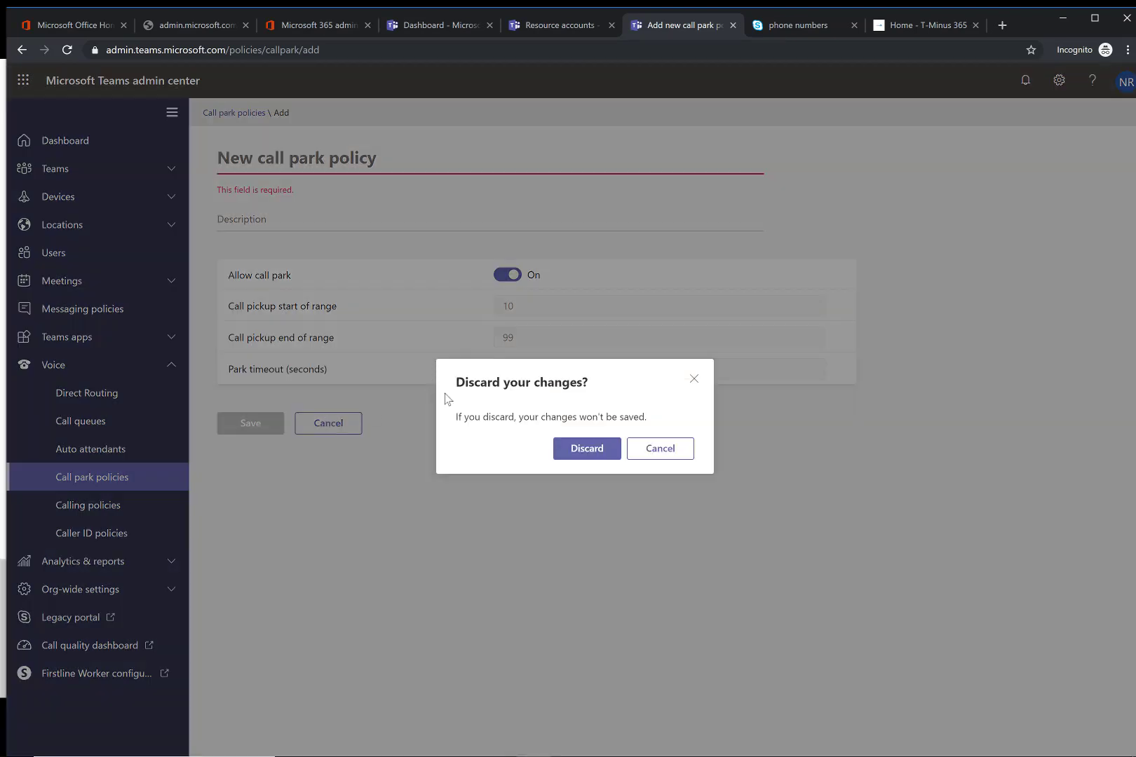
click(578, 456)
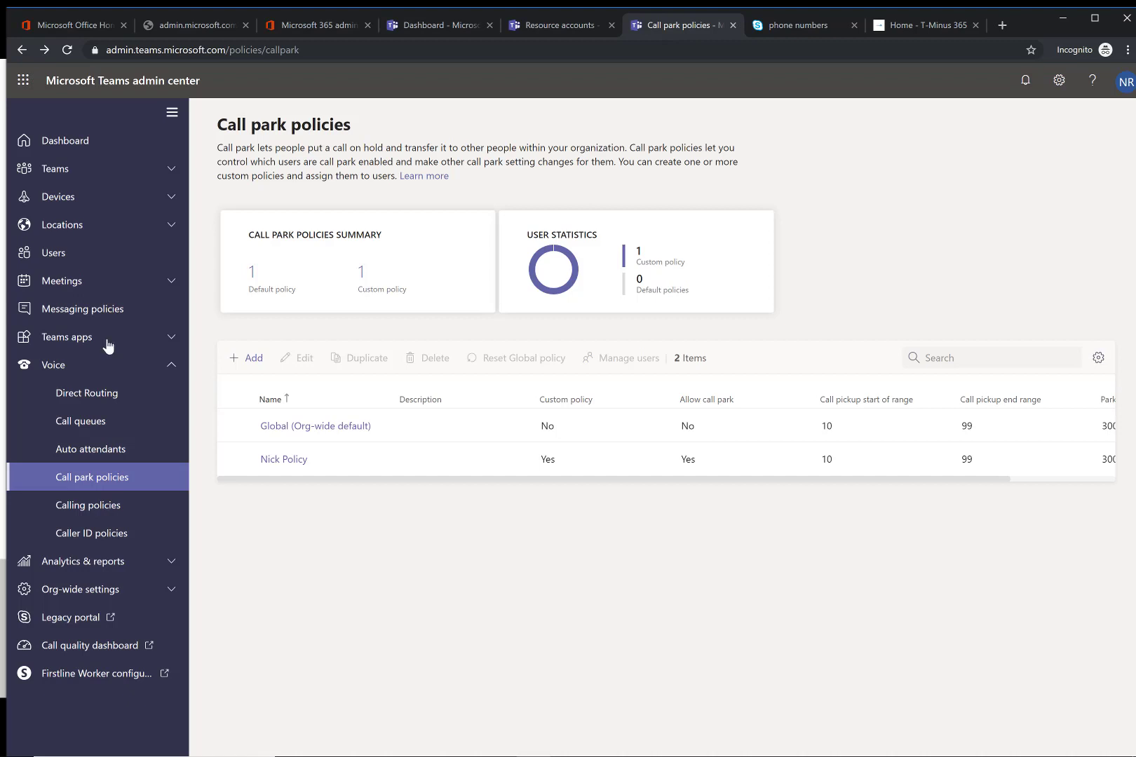
Open the user's assigned policies and check the available call park policy choices, leaving the assignments as they are
click(63, 230)
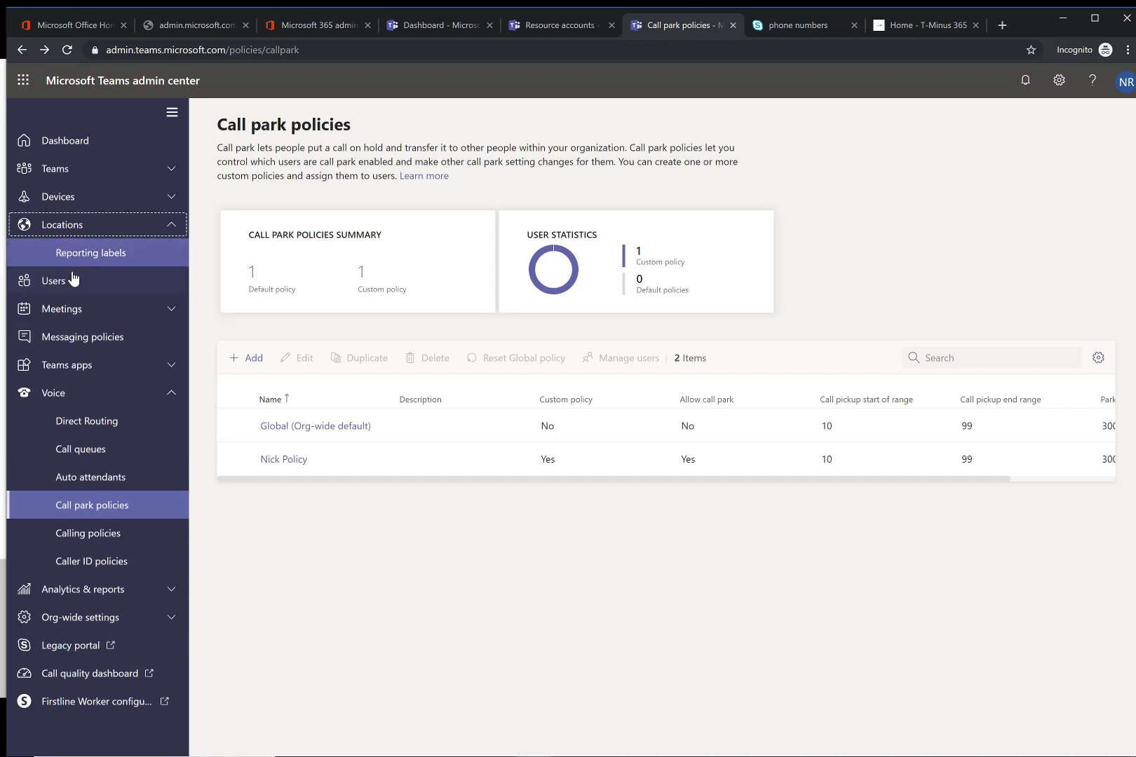
click(70, 280)
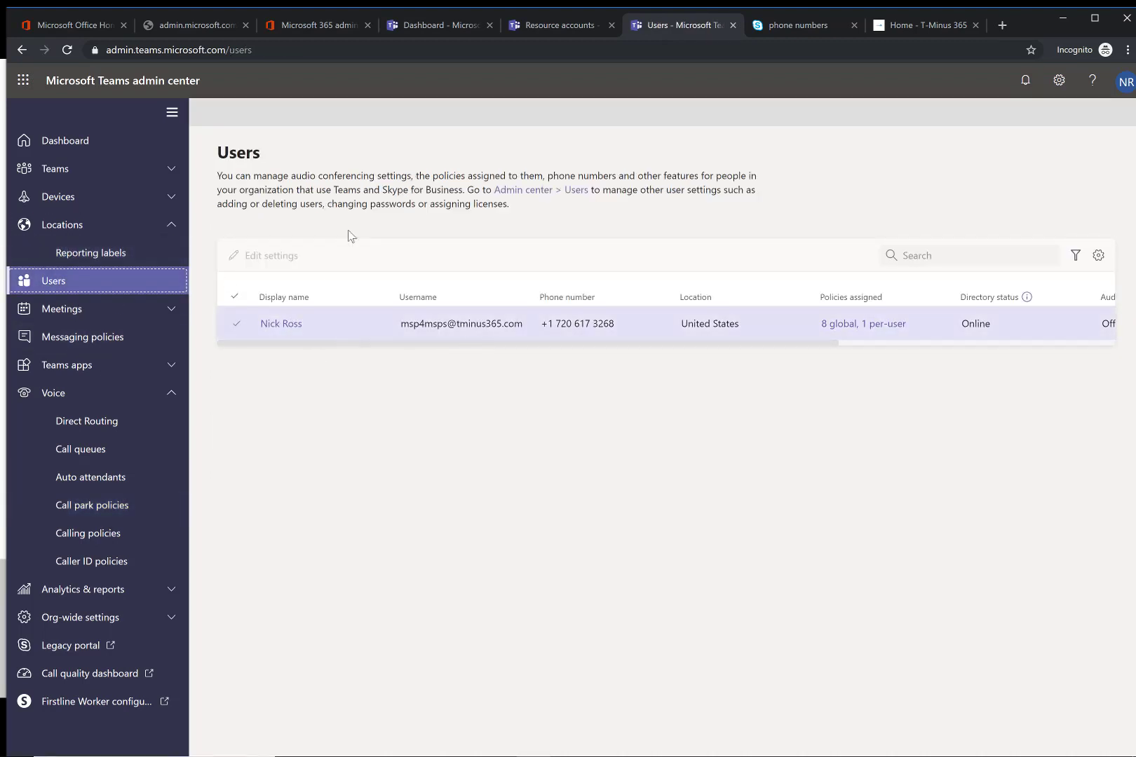
click(286, 325)
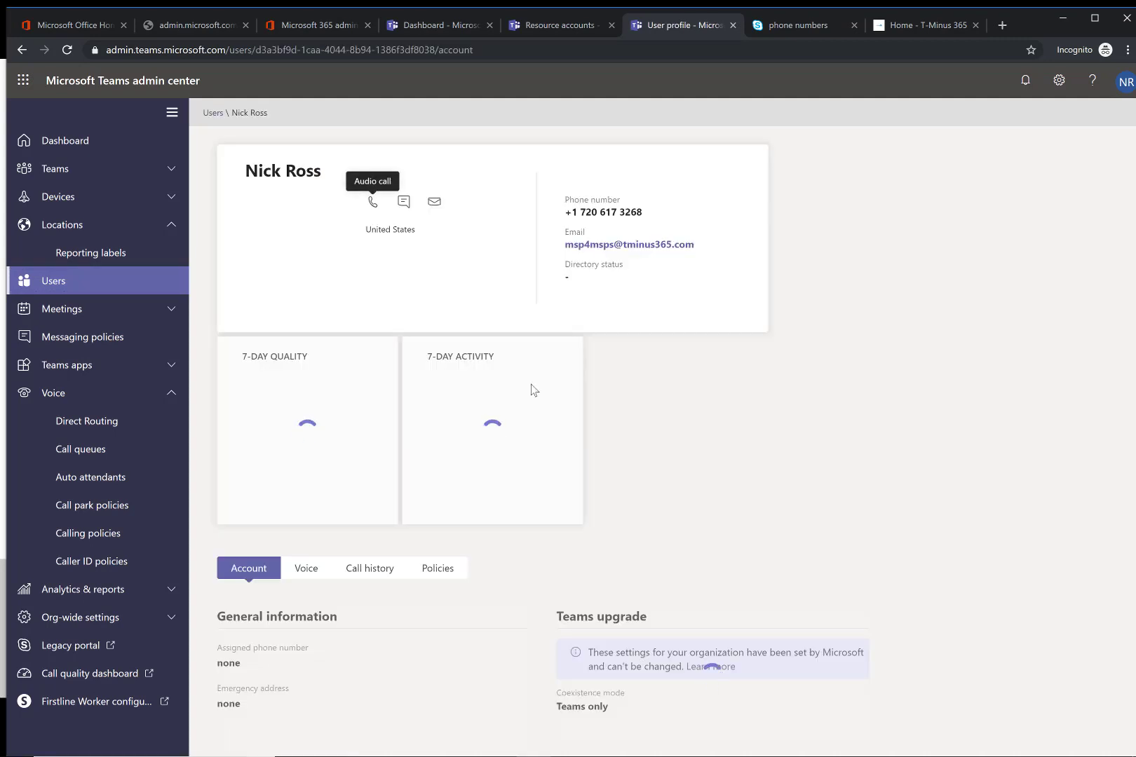
scroll(463, 610, down, 3)
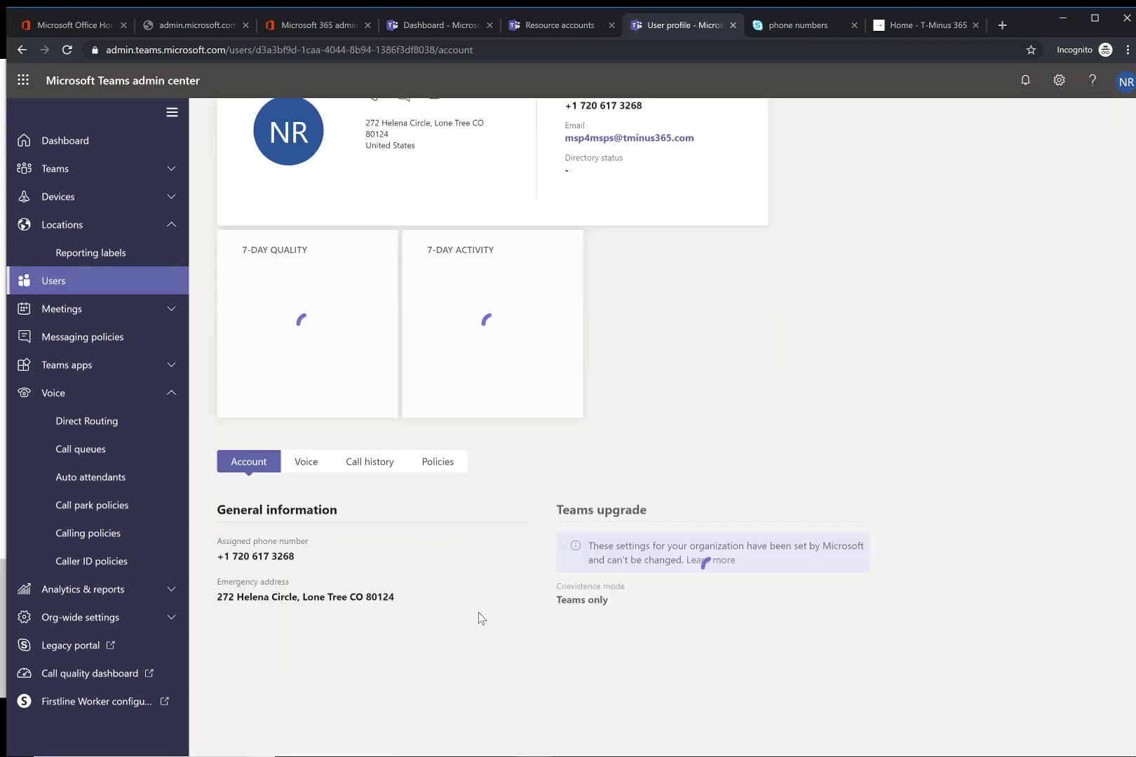
click(438, 380)
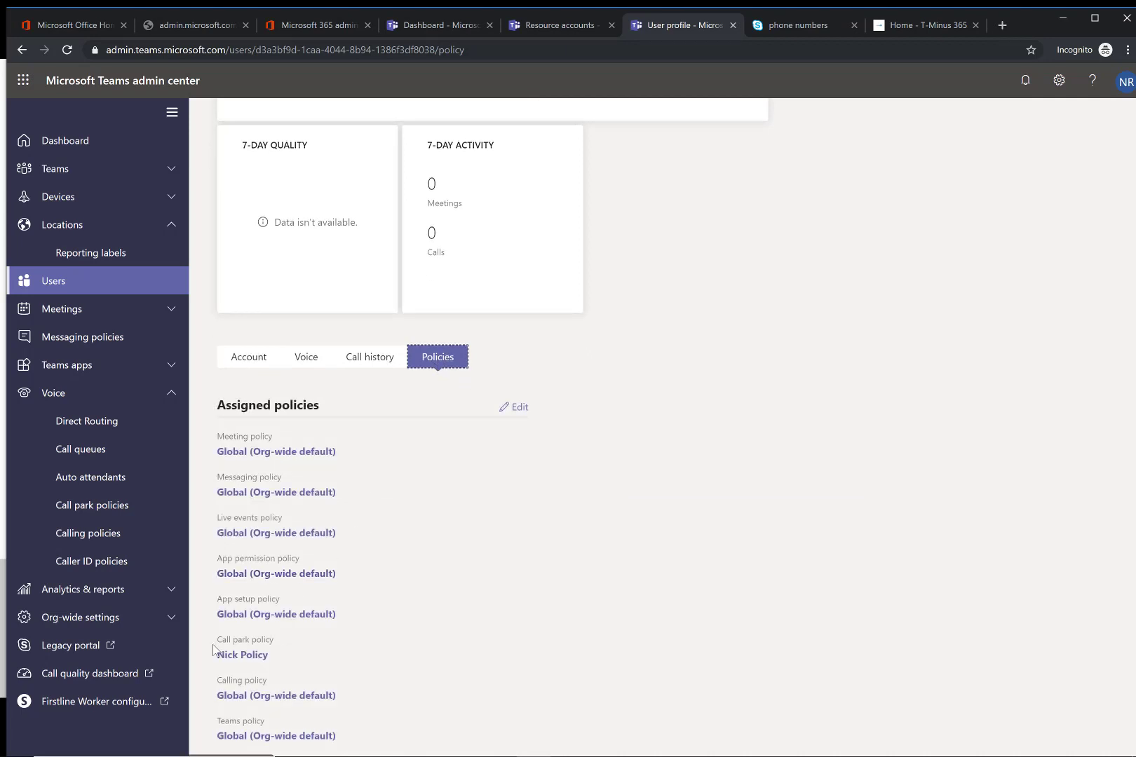
click(515, 407)
click(961, 372)
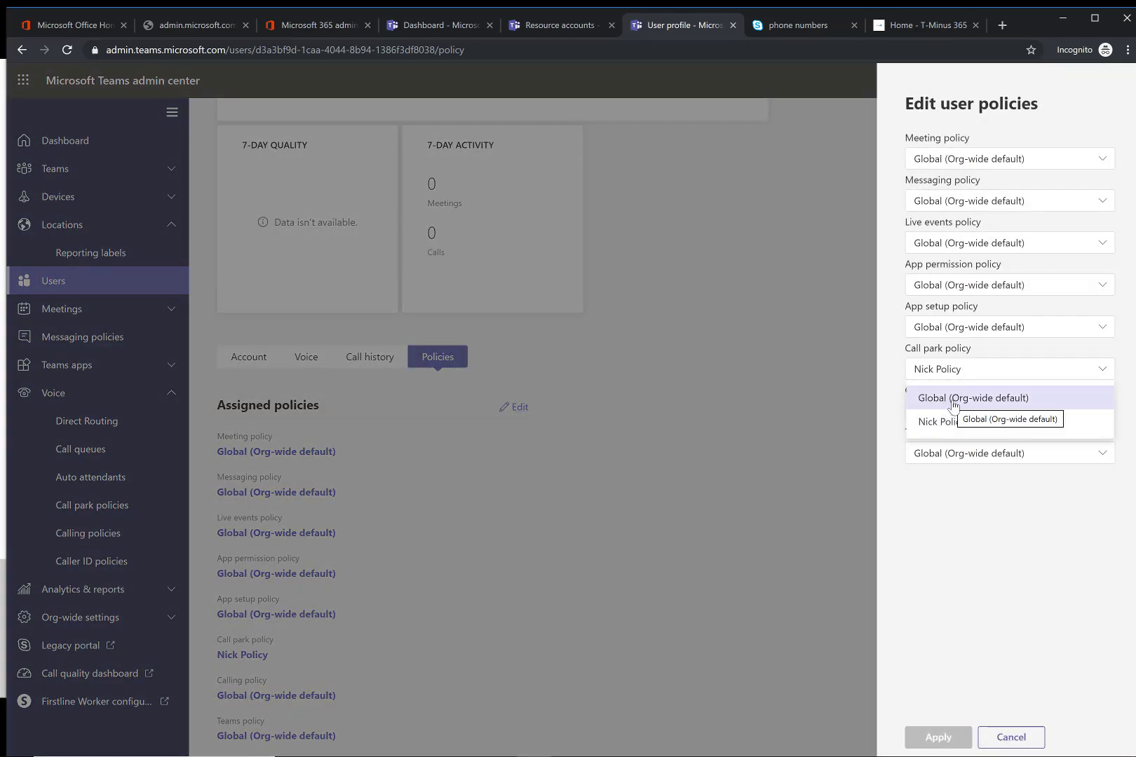
key(Escape)
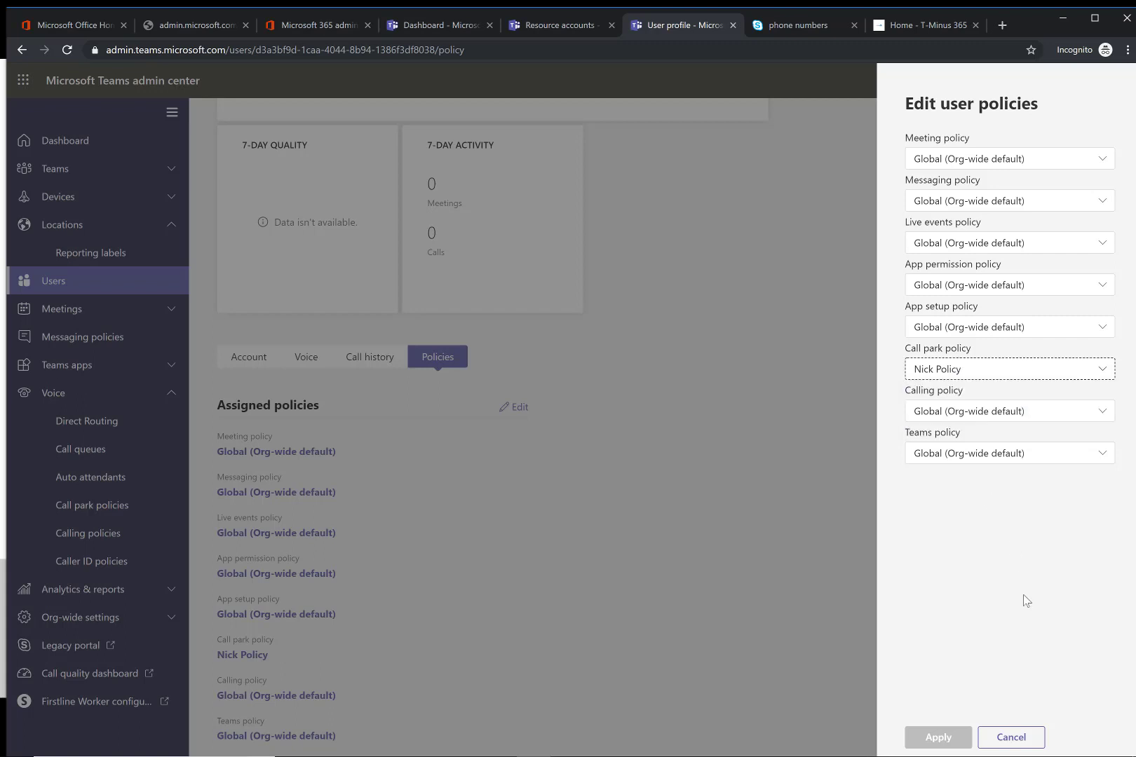
click(1013, 736)
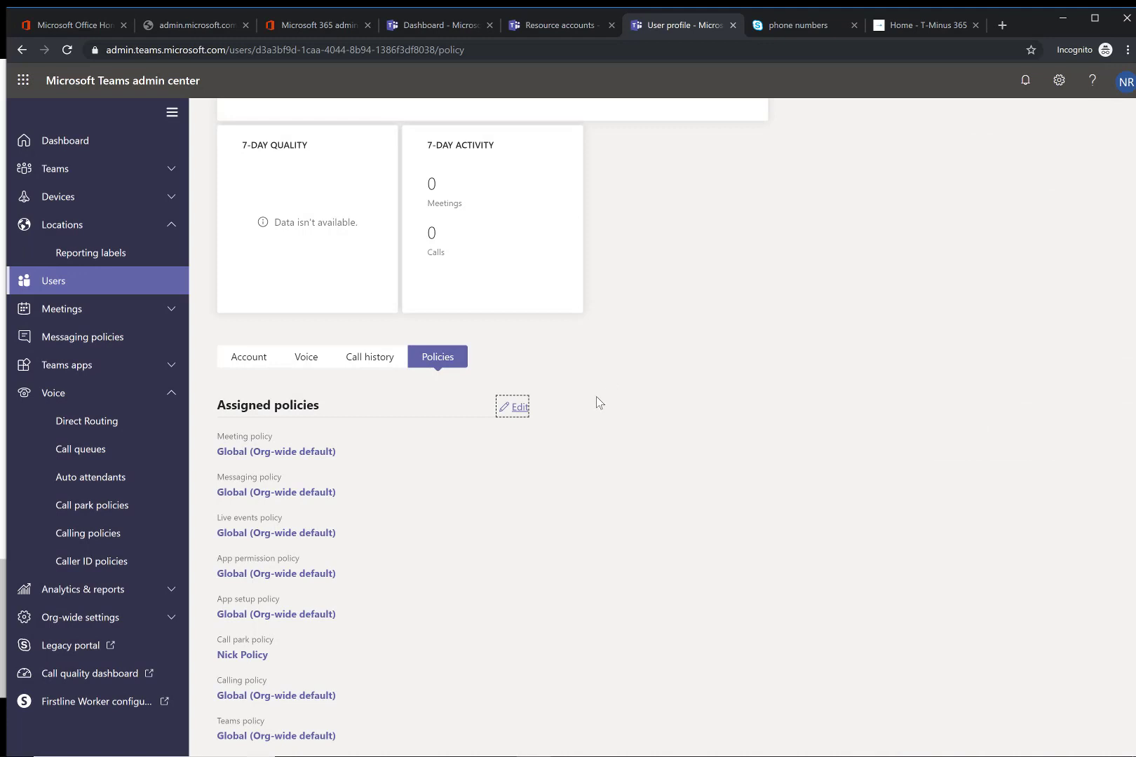
Leave the user's profile and open the voice calling policies
scroll(596, 395, up, 3)
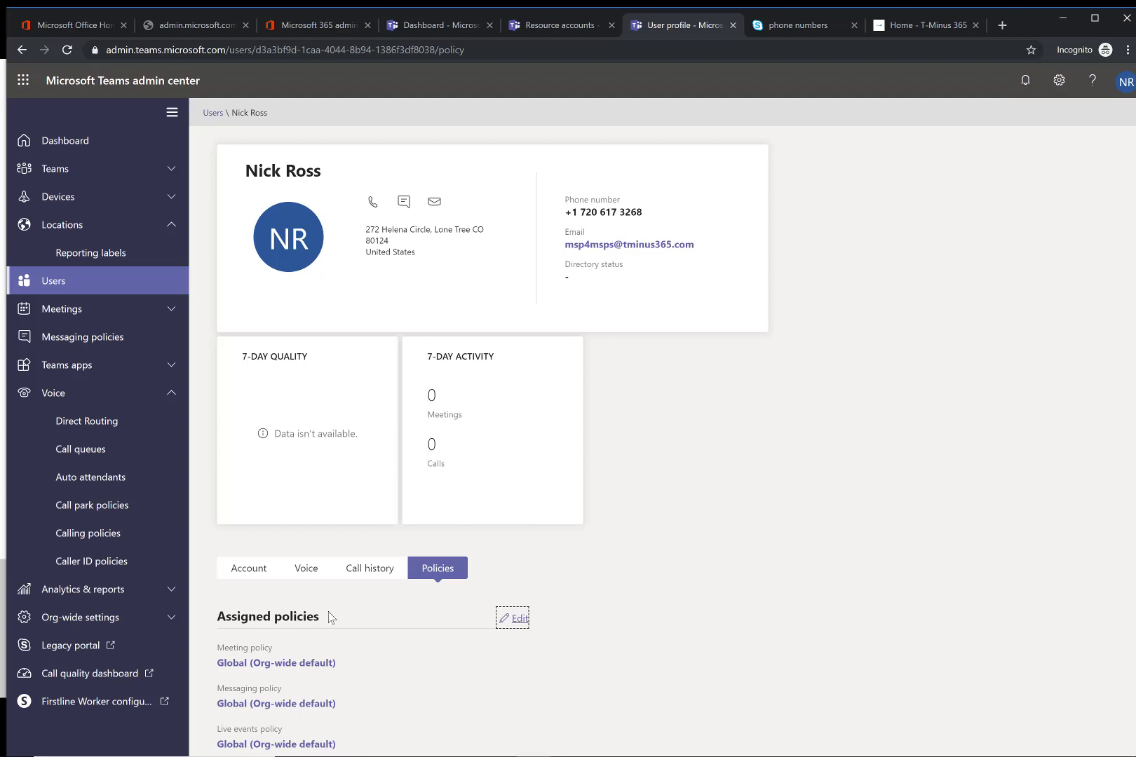
click(141, 531)
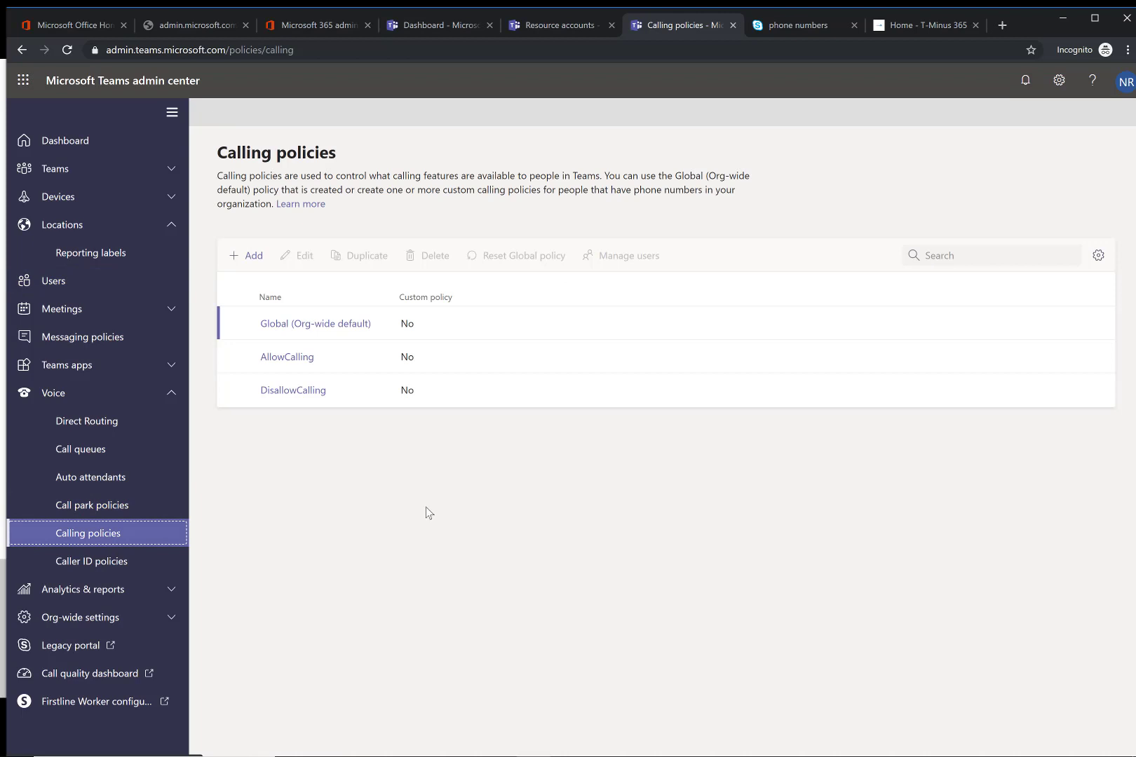
Open the Global calling policy, review its voicemail routing choices for inbound calls, and leave without changing it
click(340, 329)
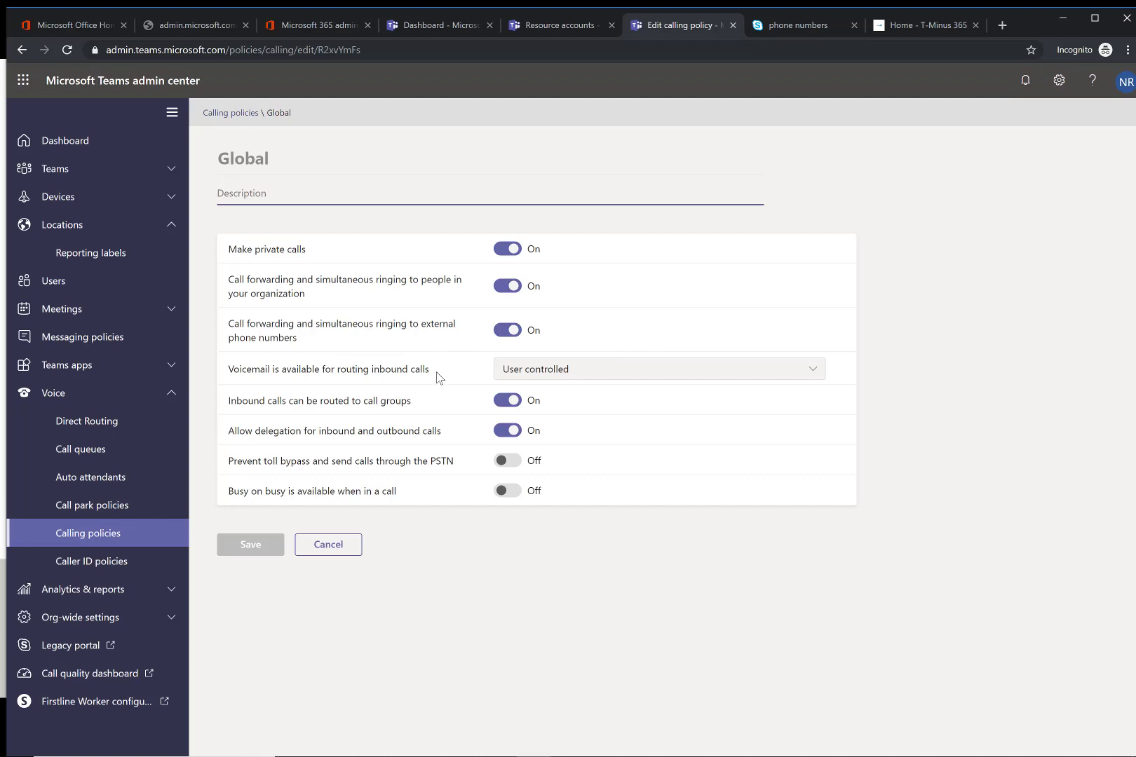
click(537, 373)
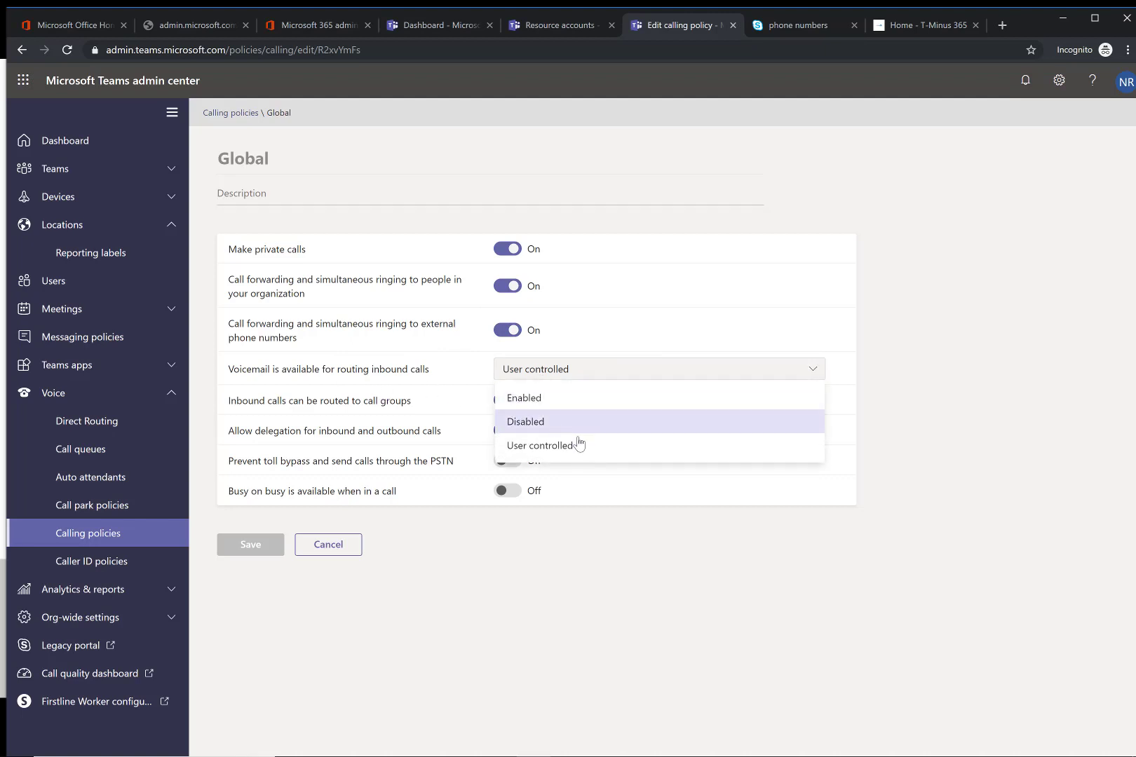
click(462, 376)
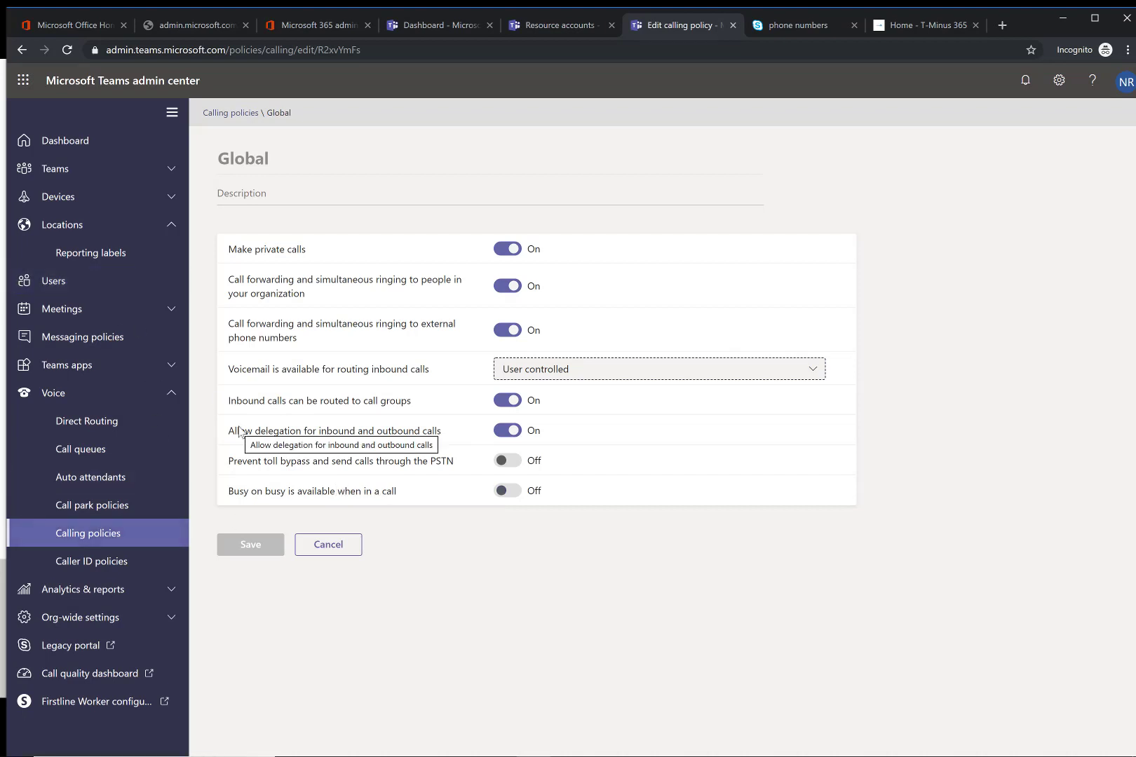
click(349, 544)
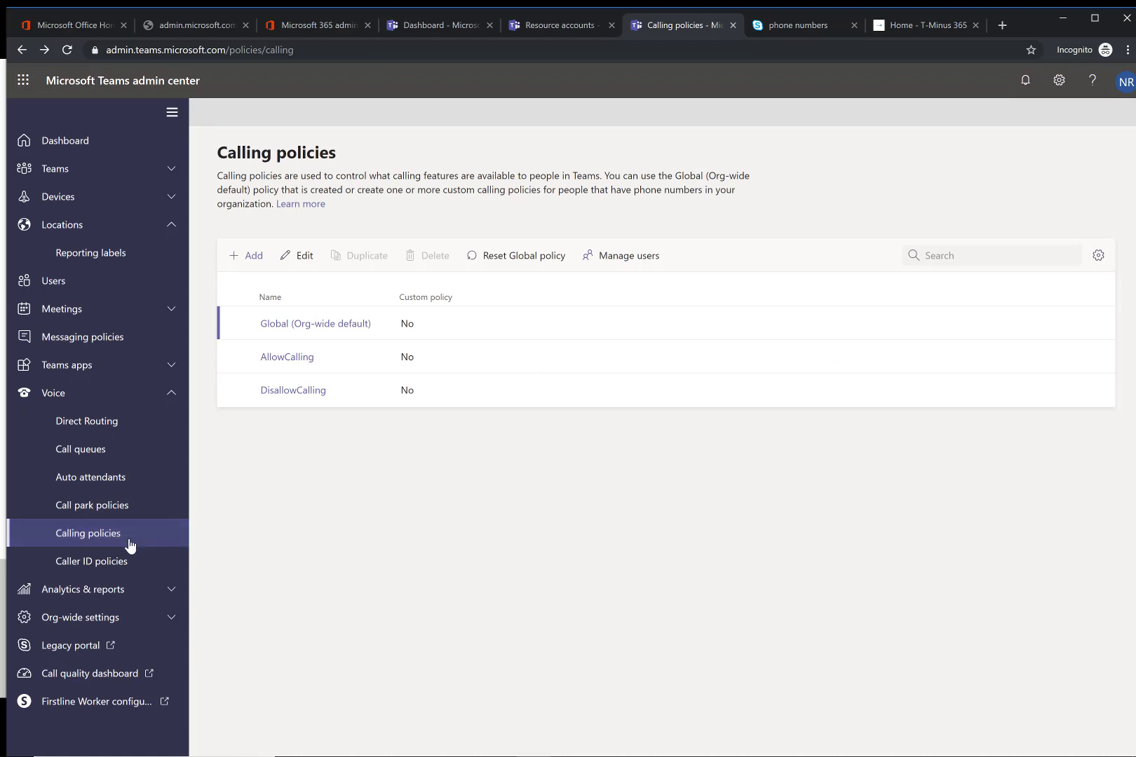
Open the Global caller ID policy and check the choices for replacing the caller ID, leaving the user's number selected
click(88, 561)
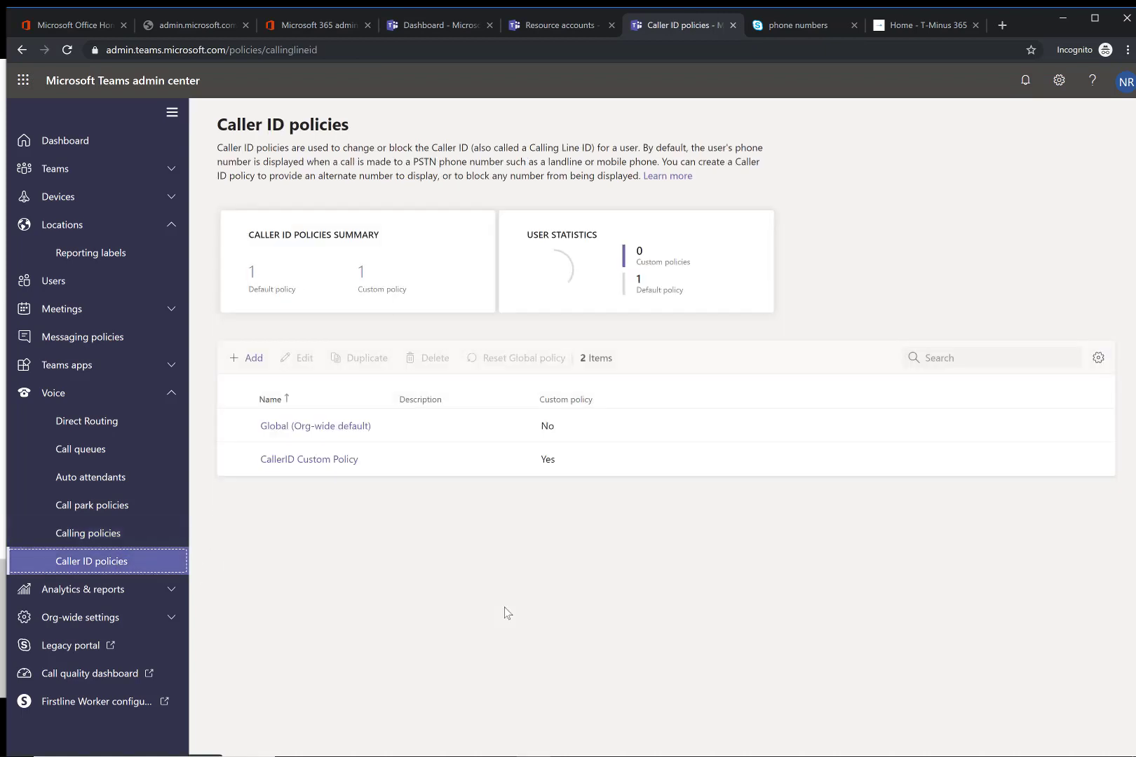
click(335, 431)
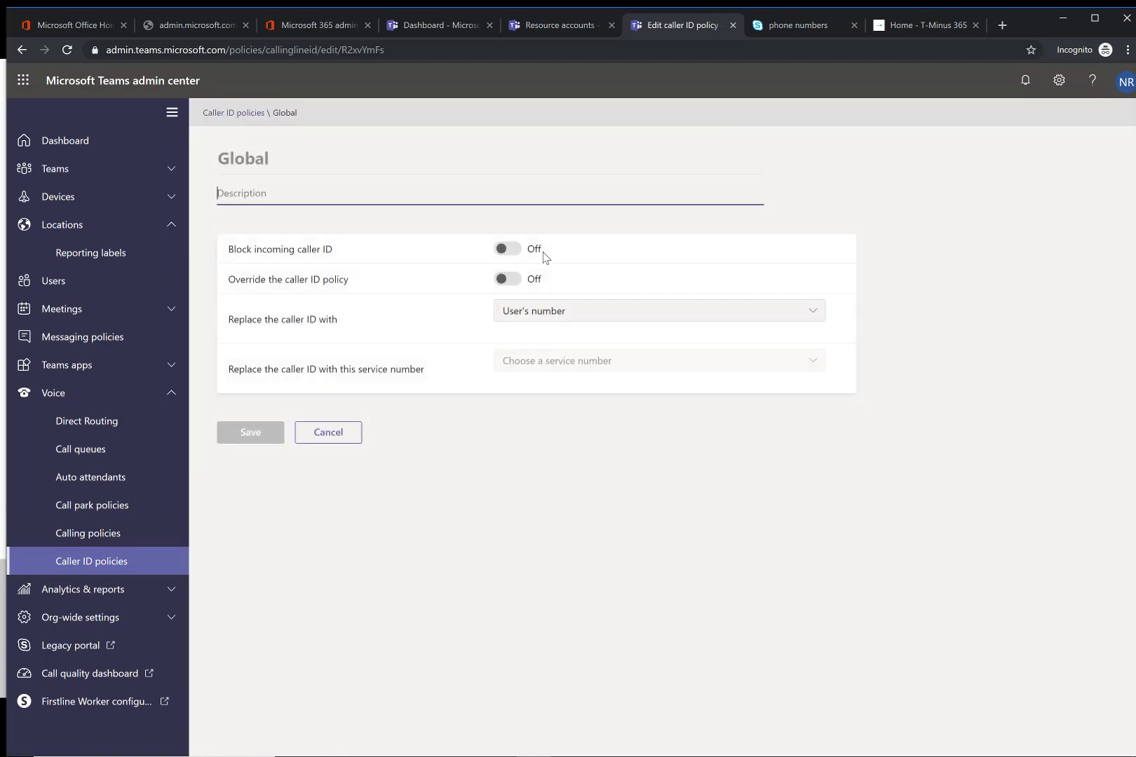
click(322, 259)
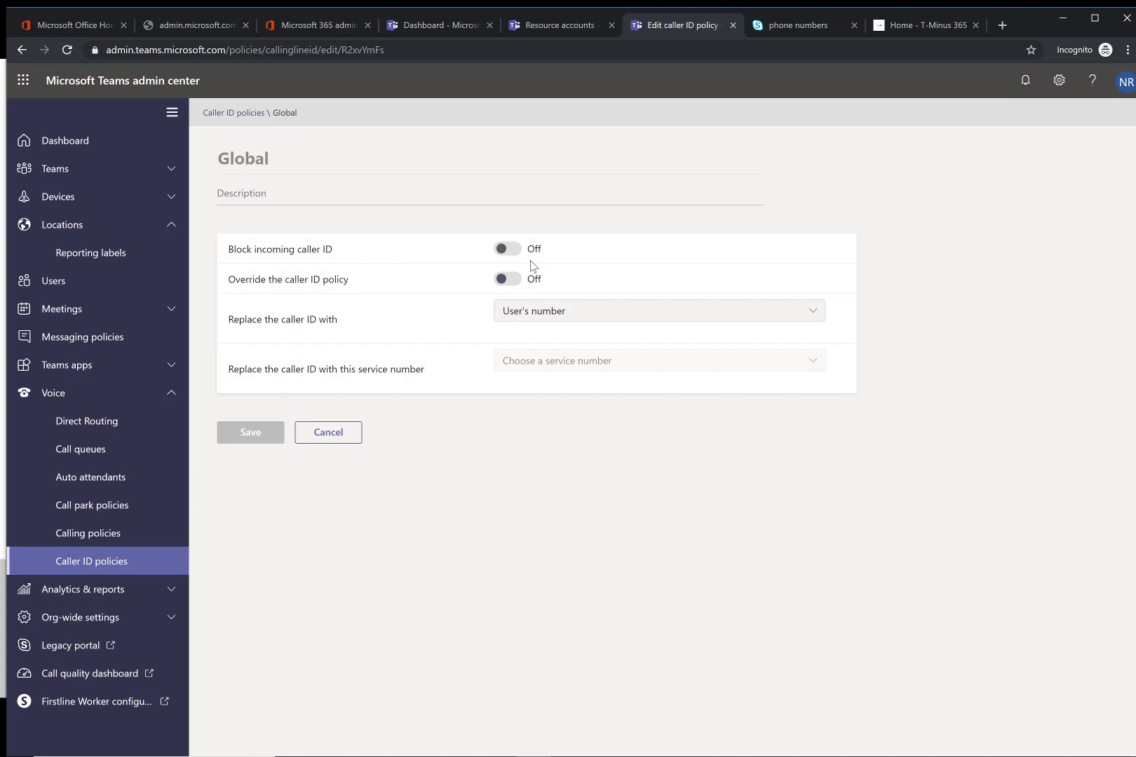
click(524, 312)
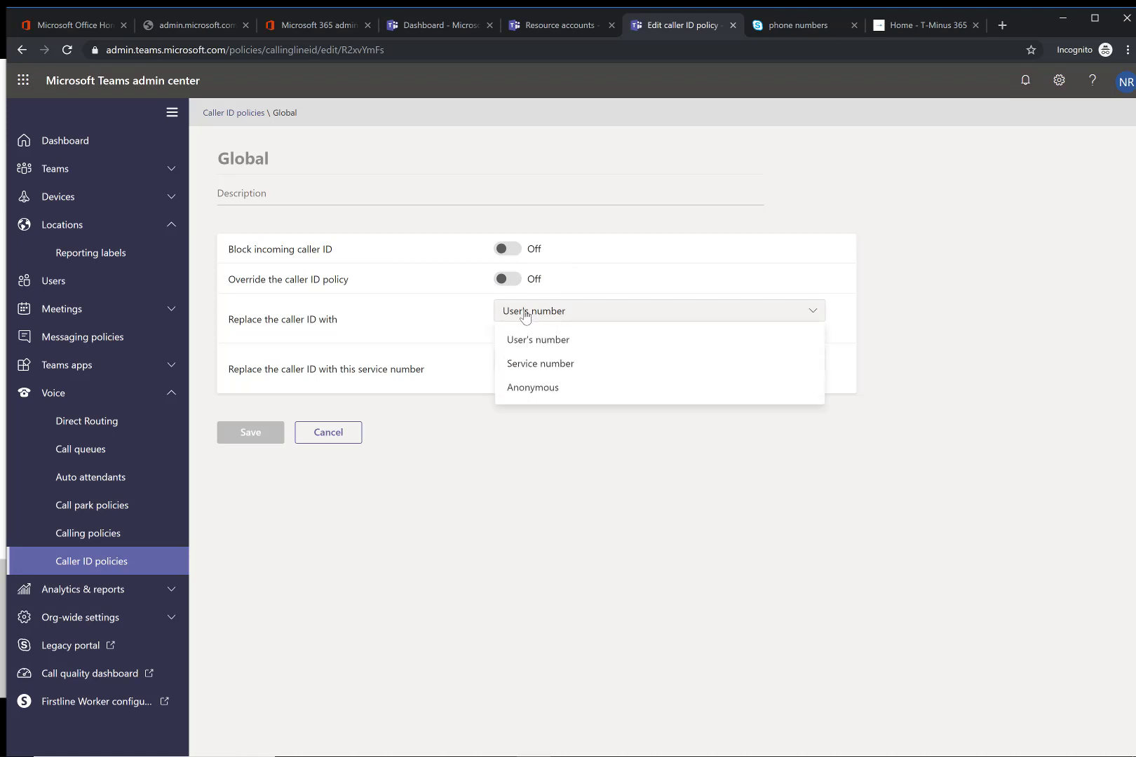
click(524, 315)
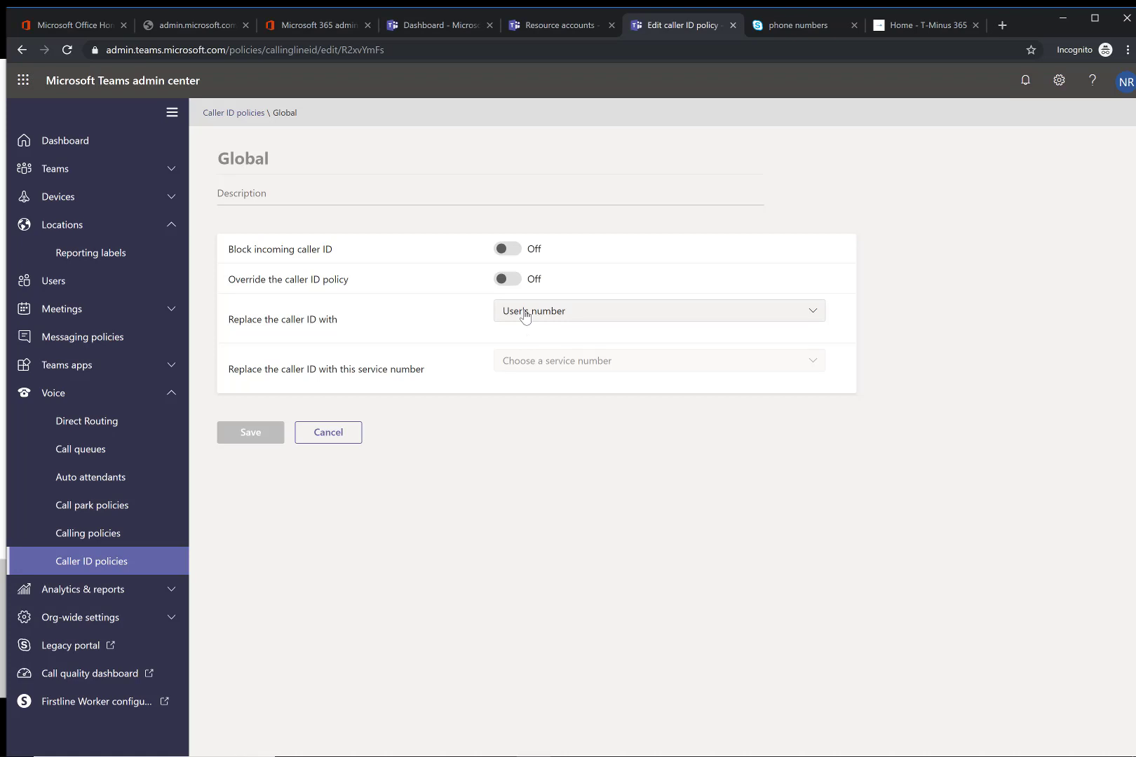
click(524, 313)
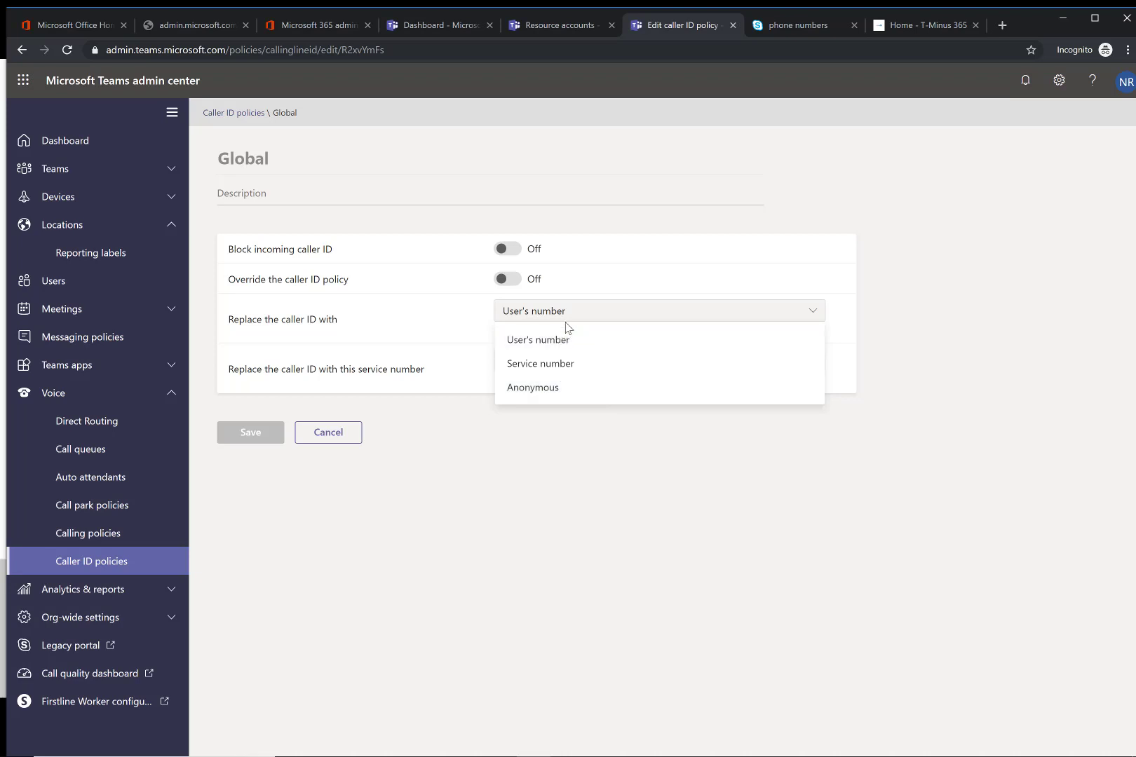
click(547, 311)
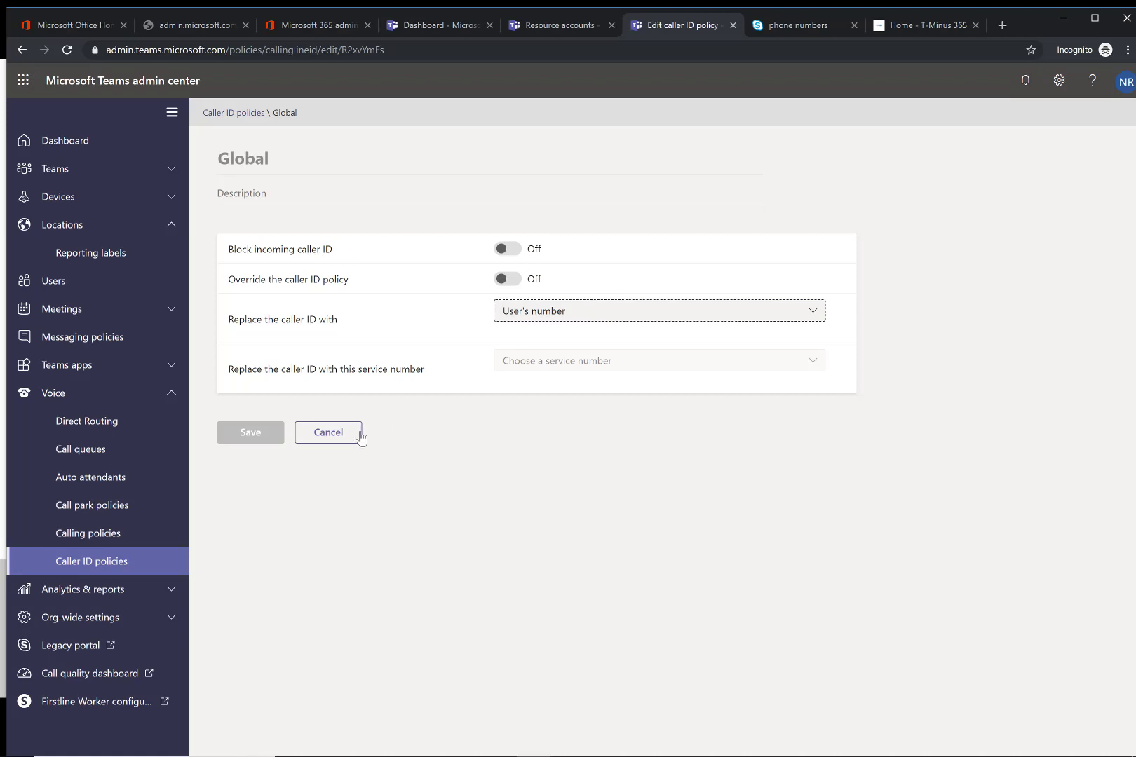
click(563, 313)
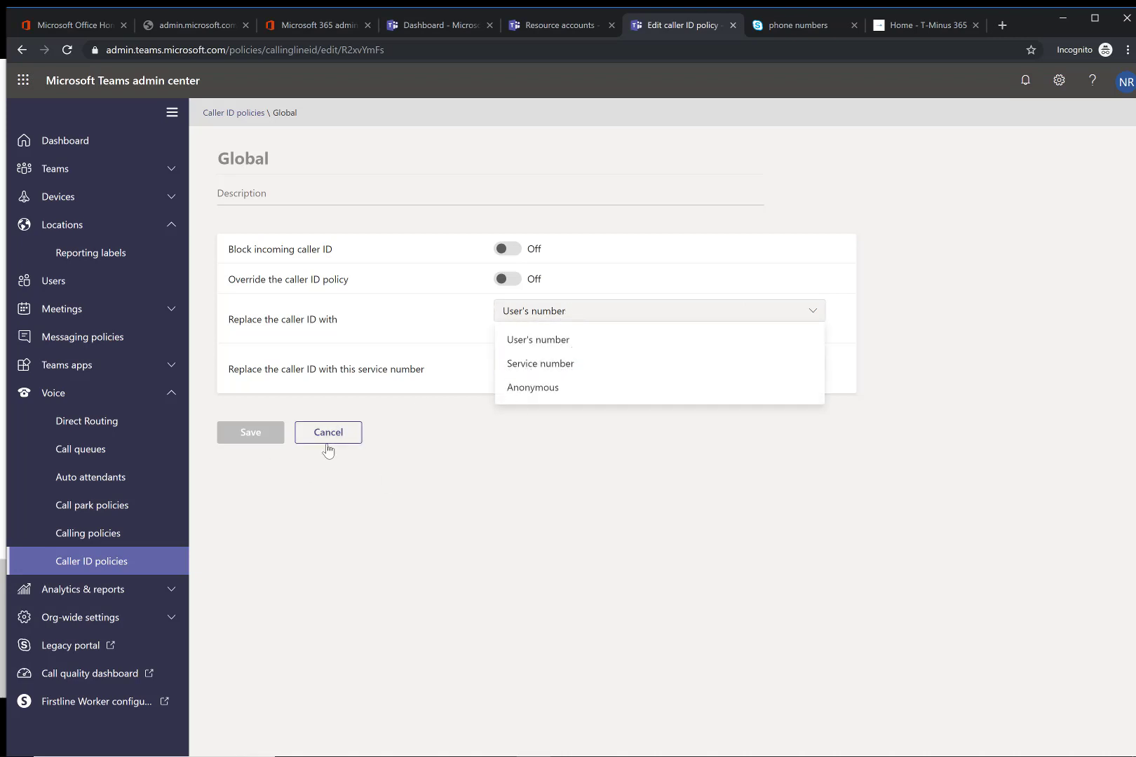
click(491, 511)
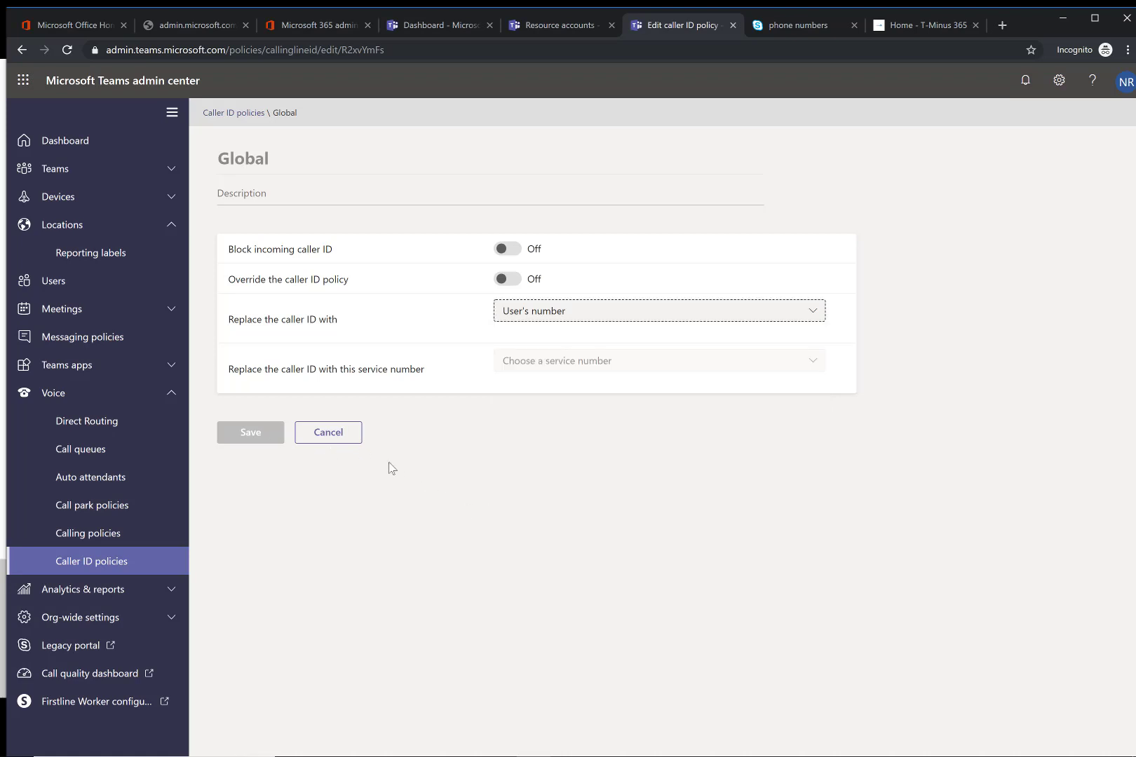
Switch to the Microsoft Docs article on setting a user's caller ID in Edge and examine its PowerShell commands for viewing and creating caller ID policies
key(alt+Tab)
key(alt+Tab)
key(alt+Tab)
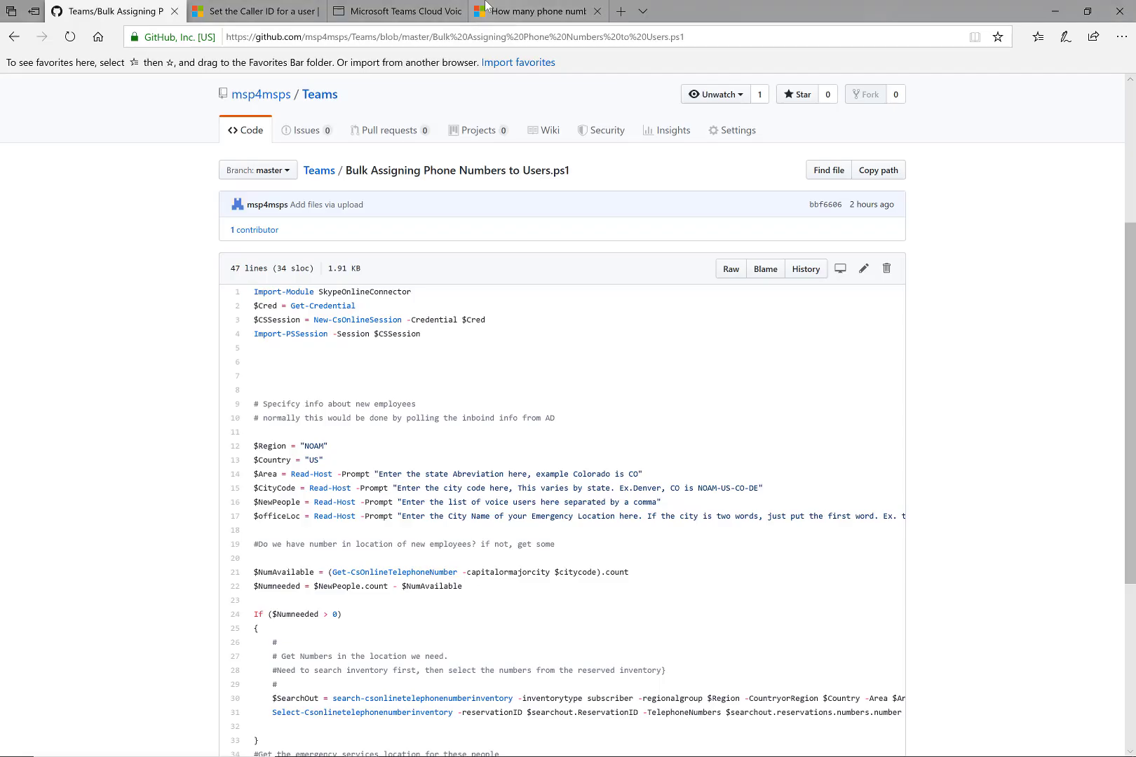
click(405, 12)
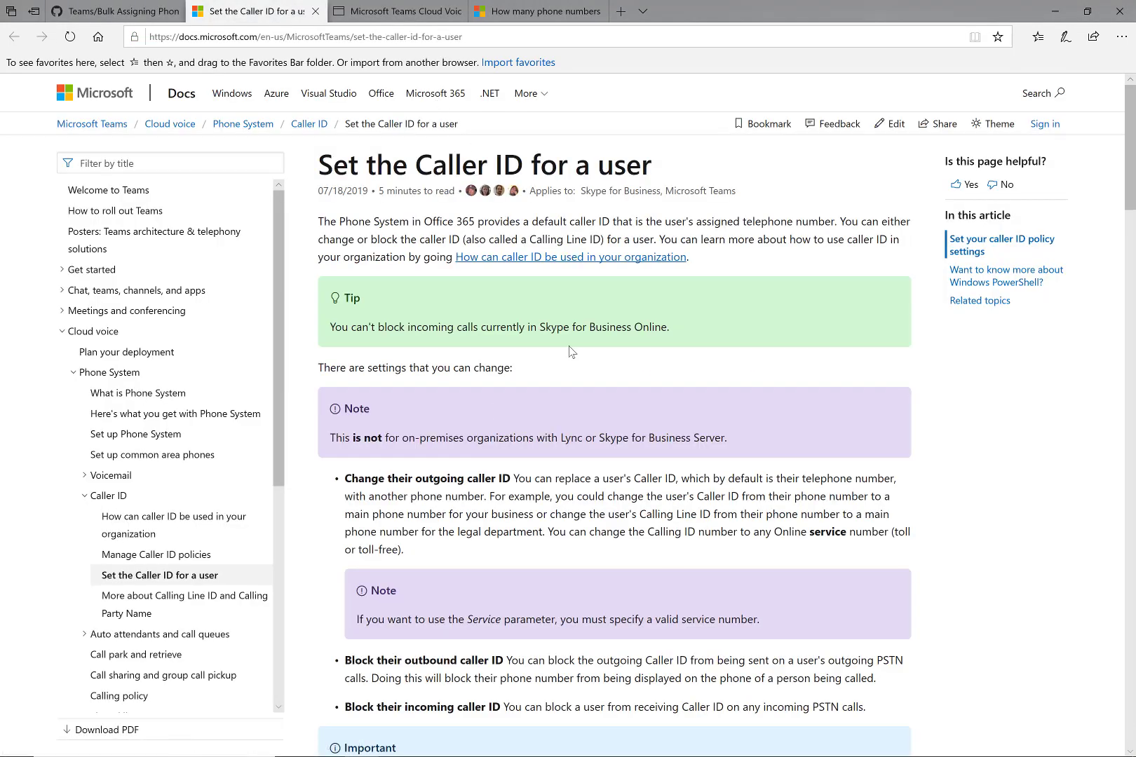
scroll(572, 354, down, 4)
scroll(687, 561, down, 9)
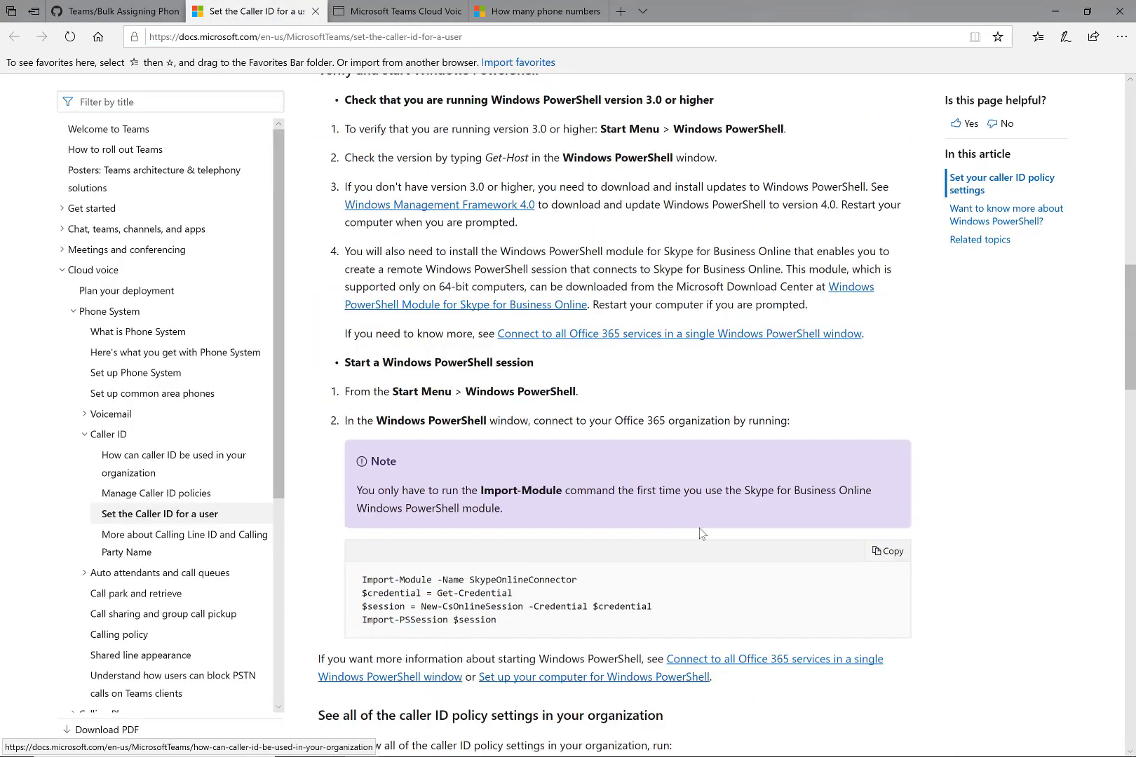
scroll(644, 553, down, 3)
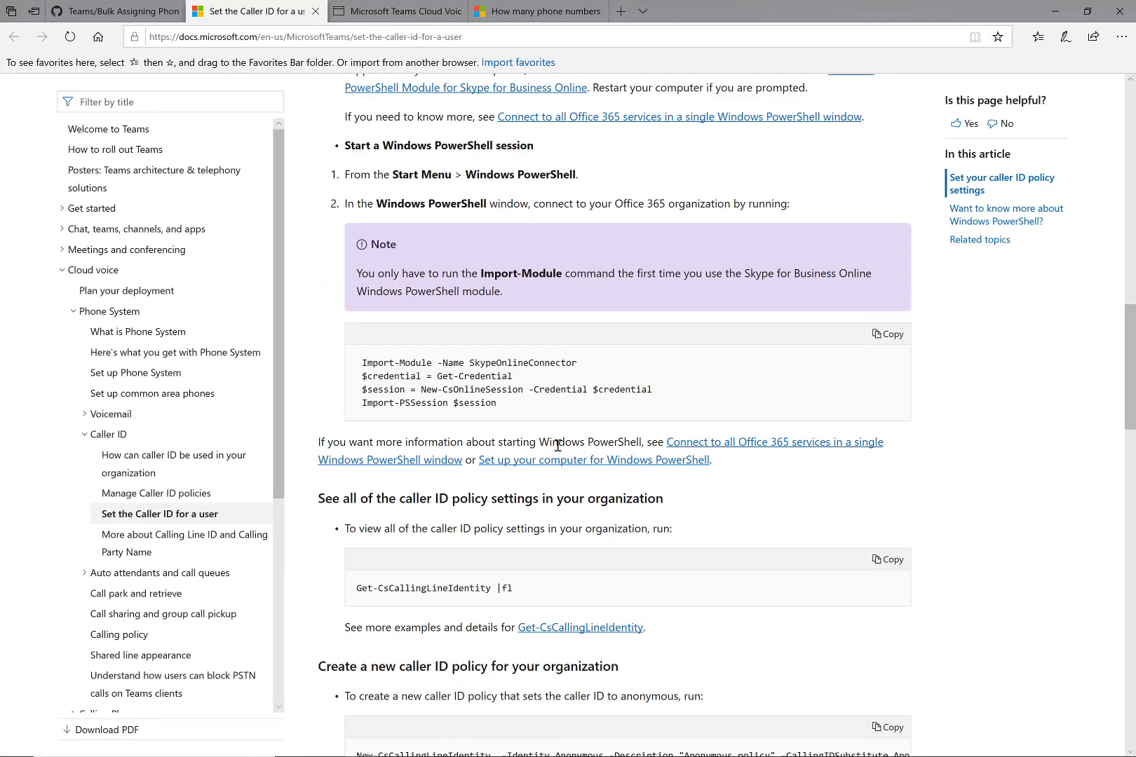
scroll(558, 446, down, 3)
scroll(581, 351, up, 1)
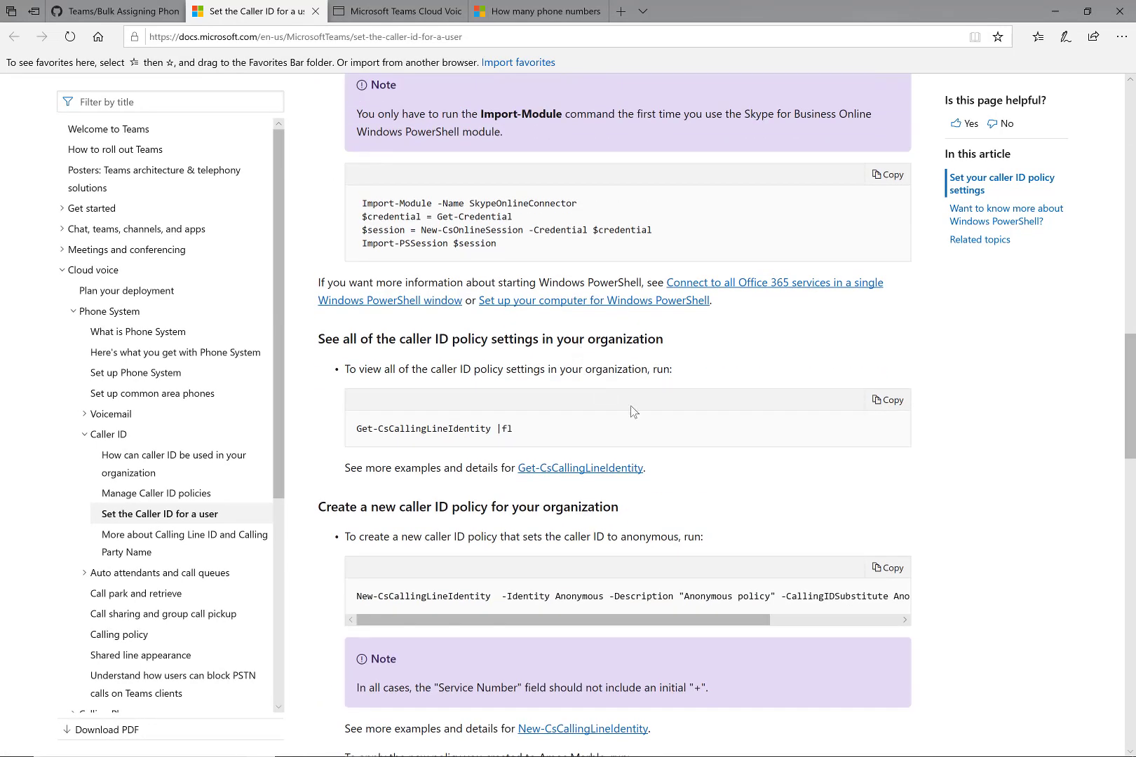
scroll(578, 567, down, 2)
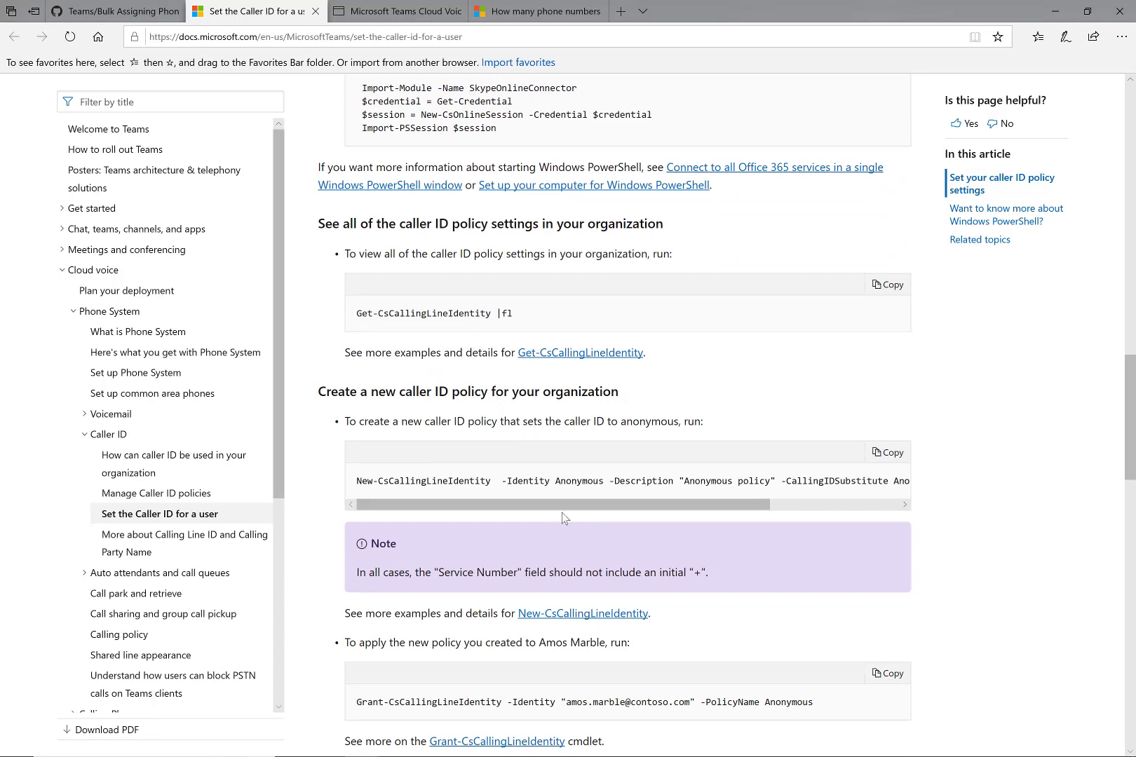
scroll(569, 530, down, 1)
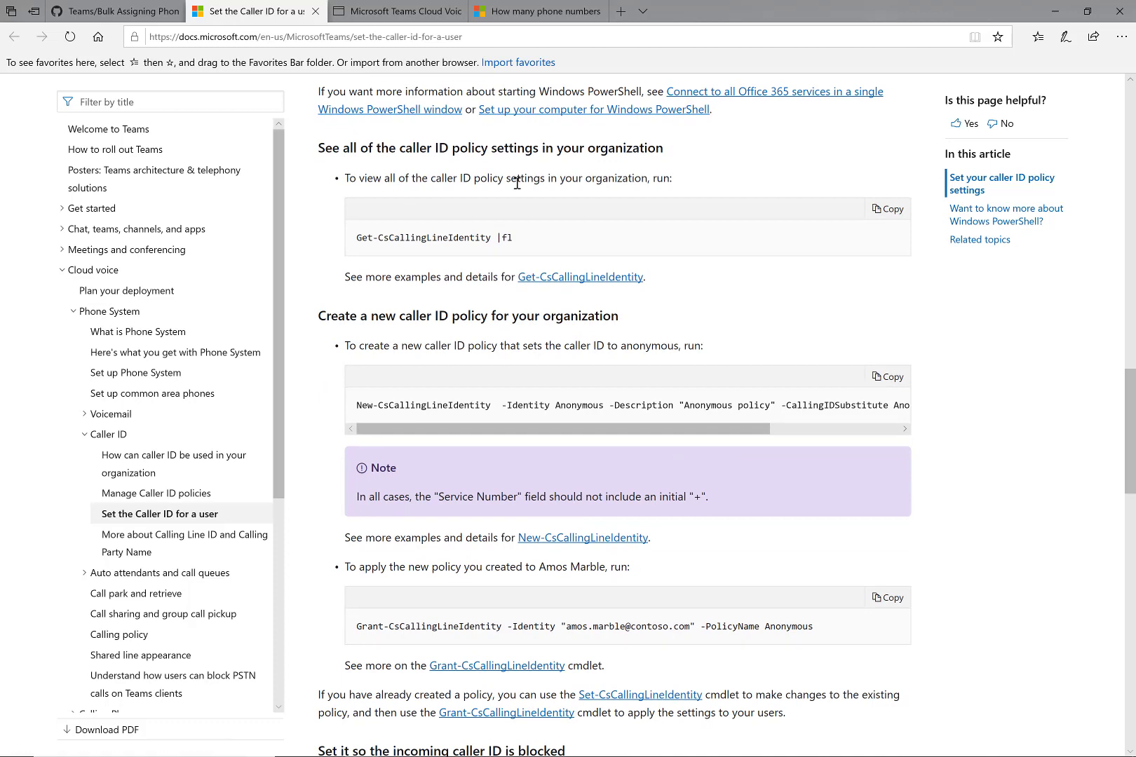
Return to the Teams admin center in Chrome, open the user's profile, and review the assigned policies
key(alt+Tab)
click(391, 408)
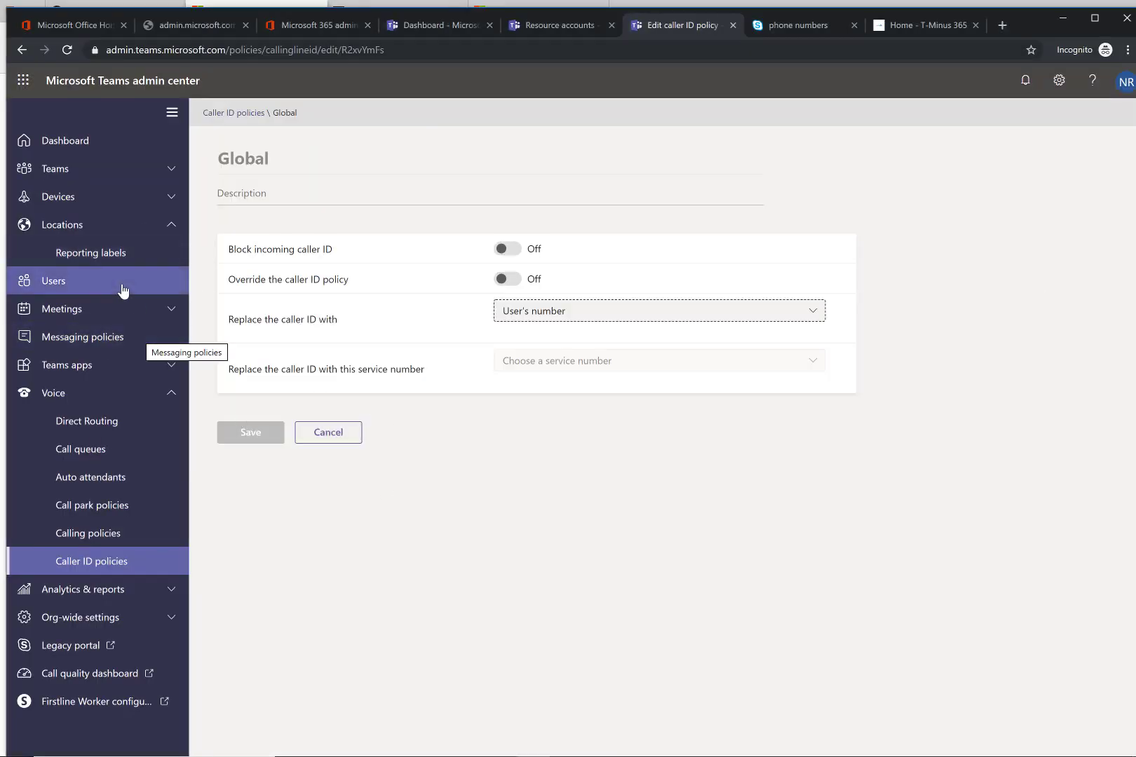
click(56, 280)
click(280, 323)
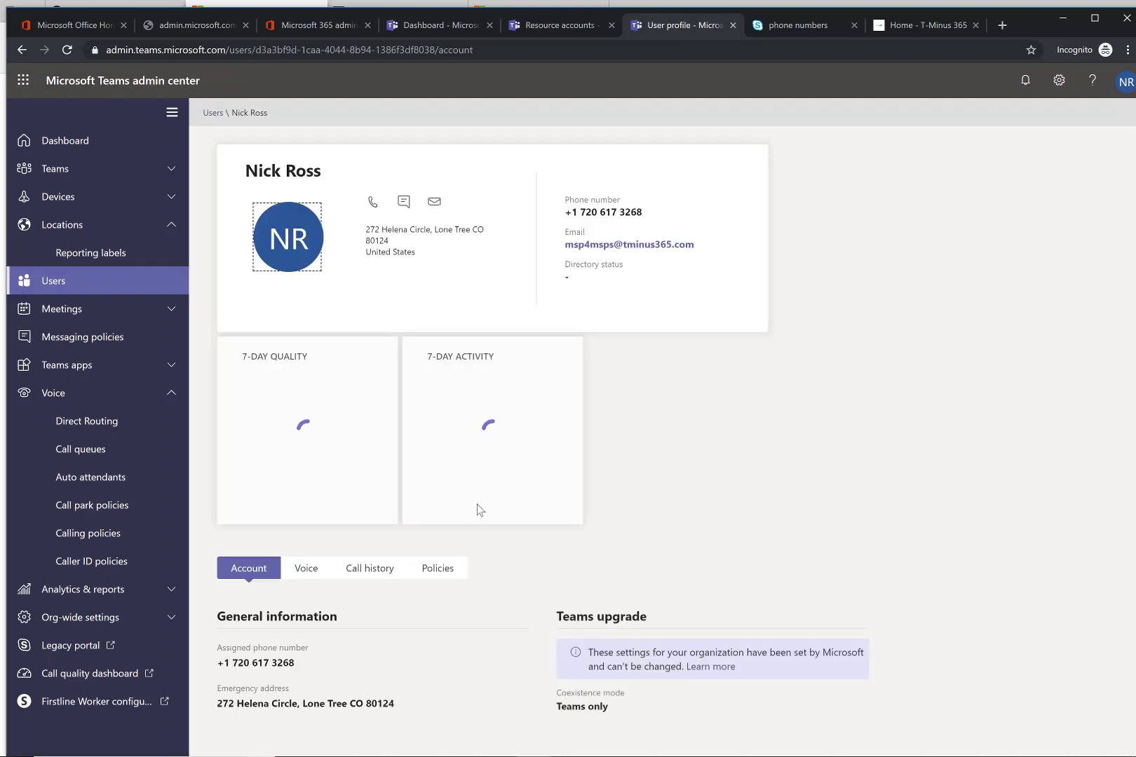
click(432, 571)
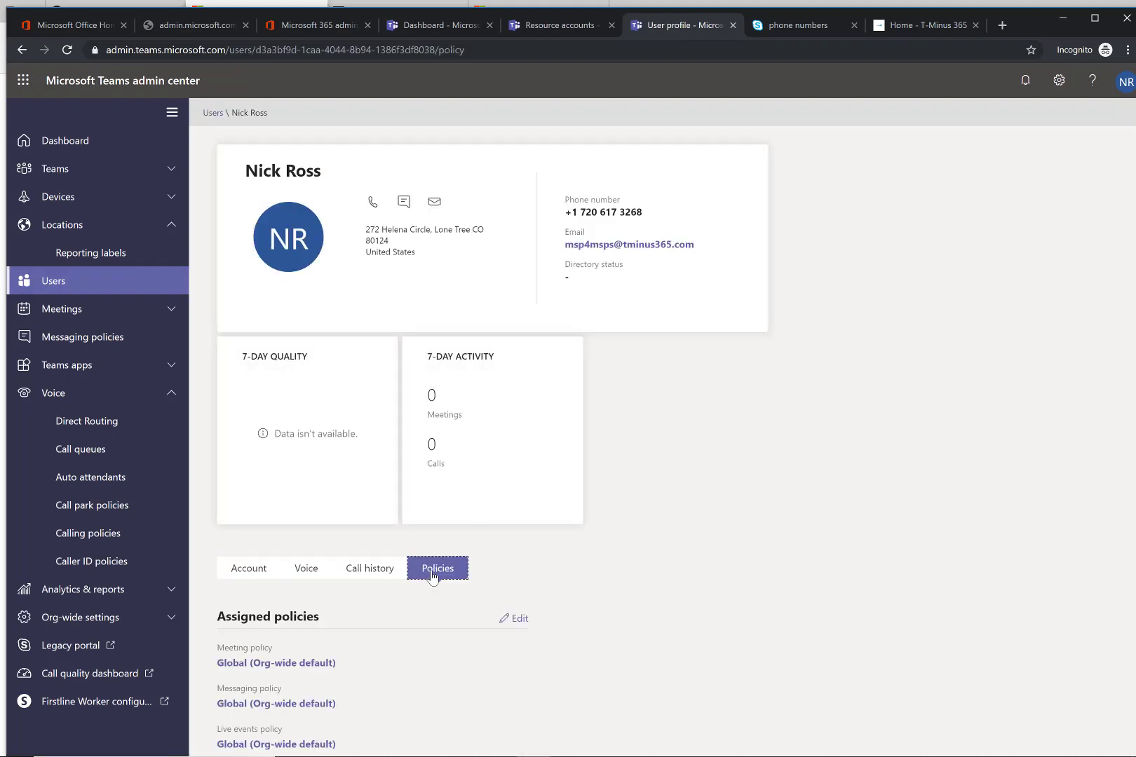
scroll(432, 578, down, 3)
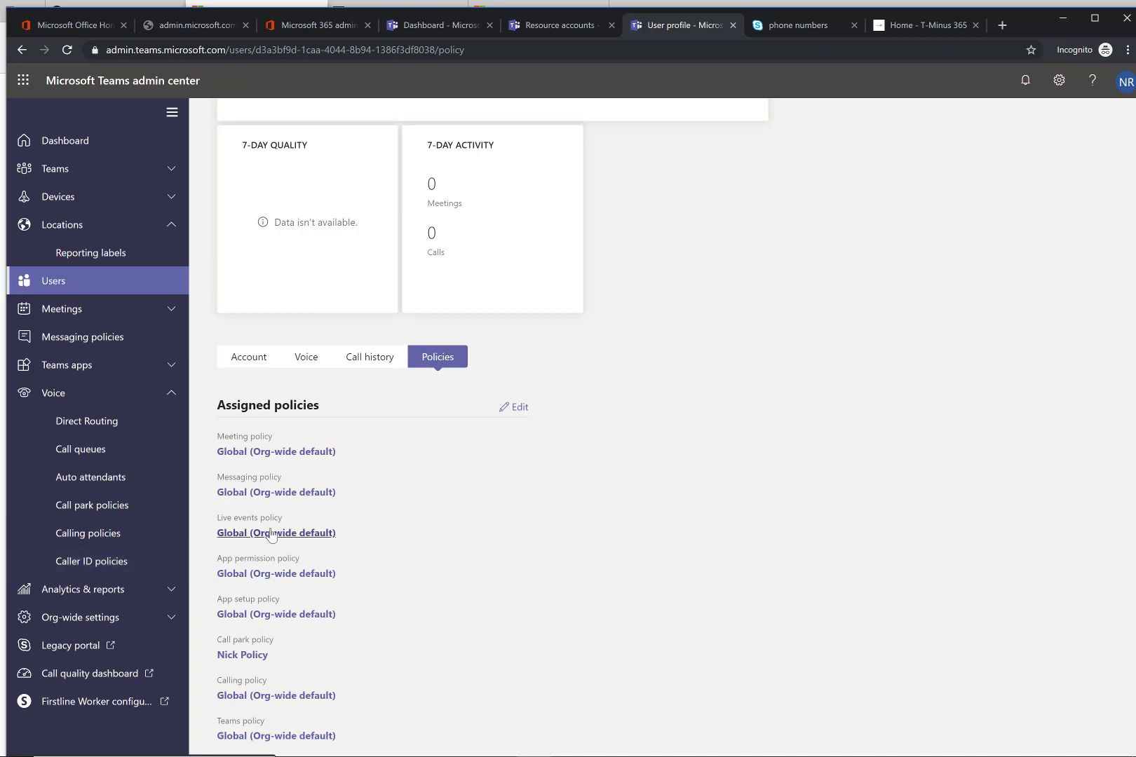
scroll(464, 523, up, 3)
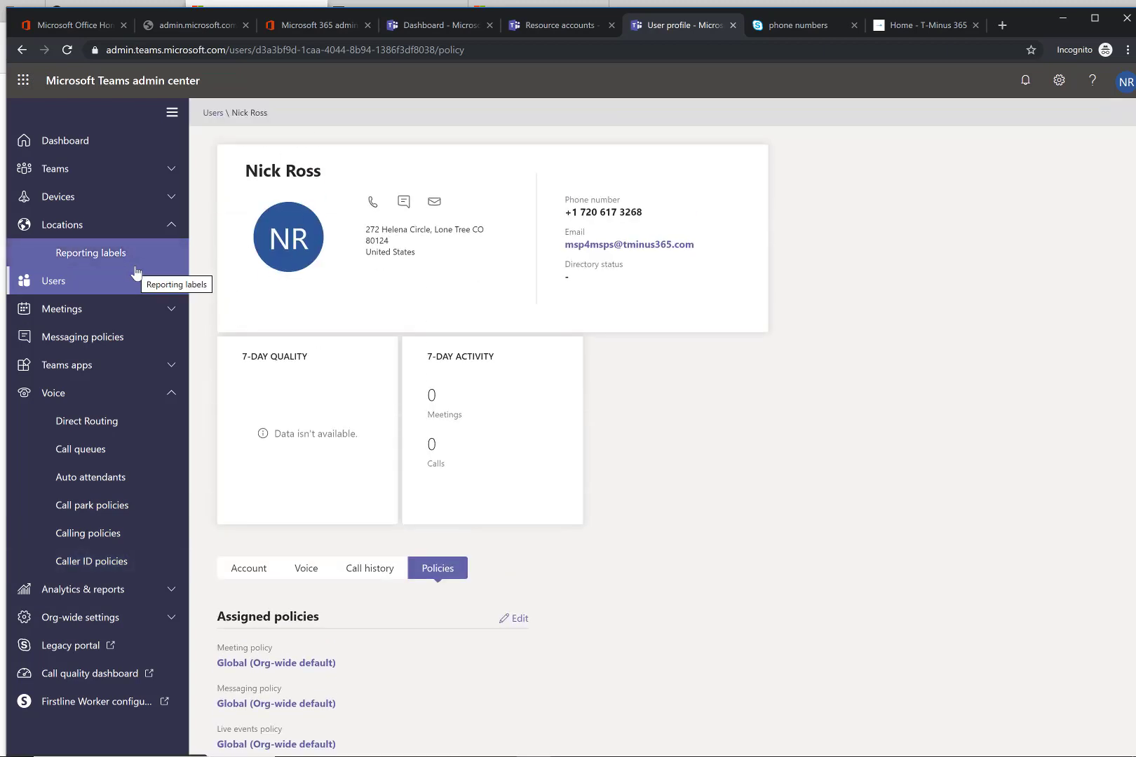
In the user's voice settings, set outbound calling to allow only domestic dial-out
scroll(464, 469, down, 1)
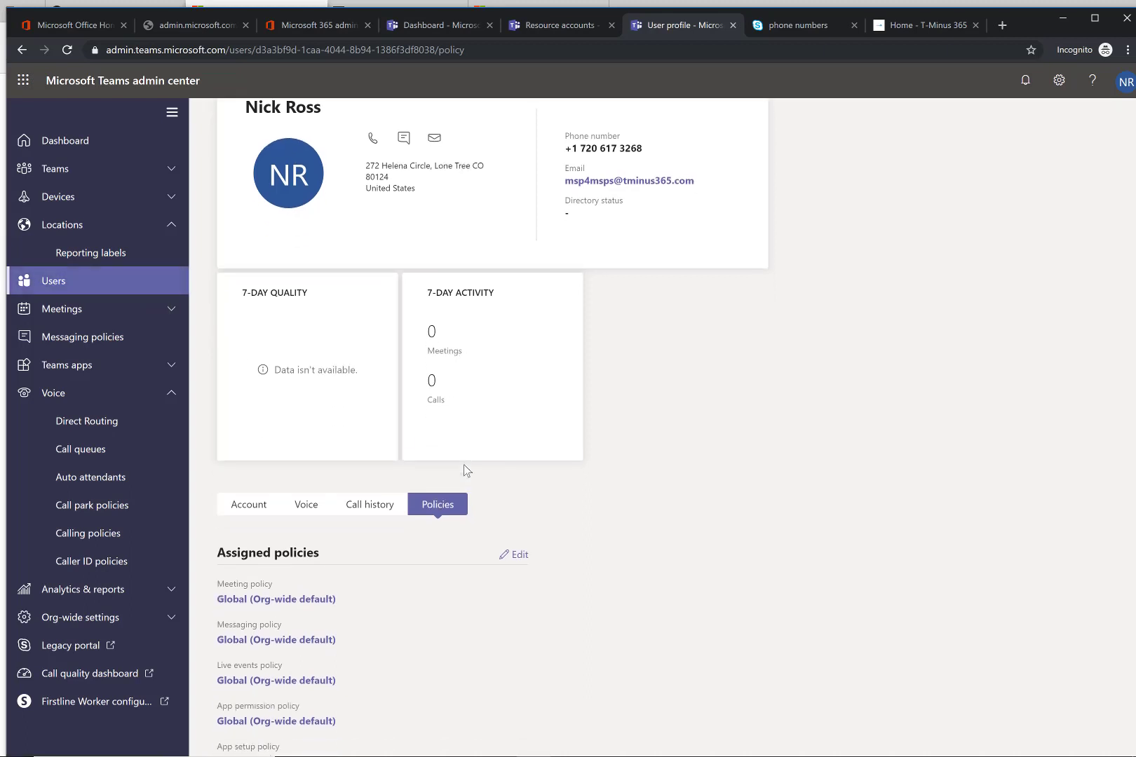
scroll(464, 470, down, 1)
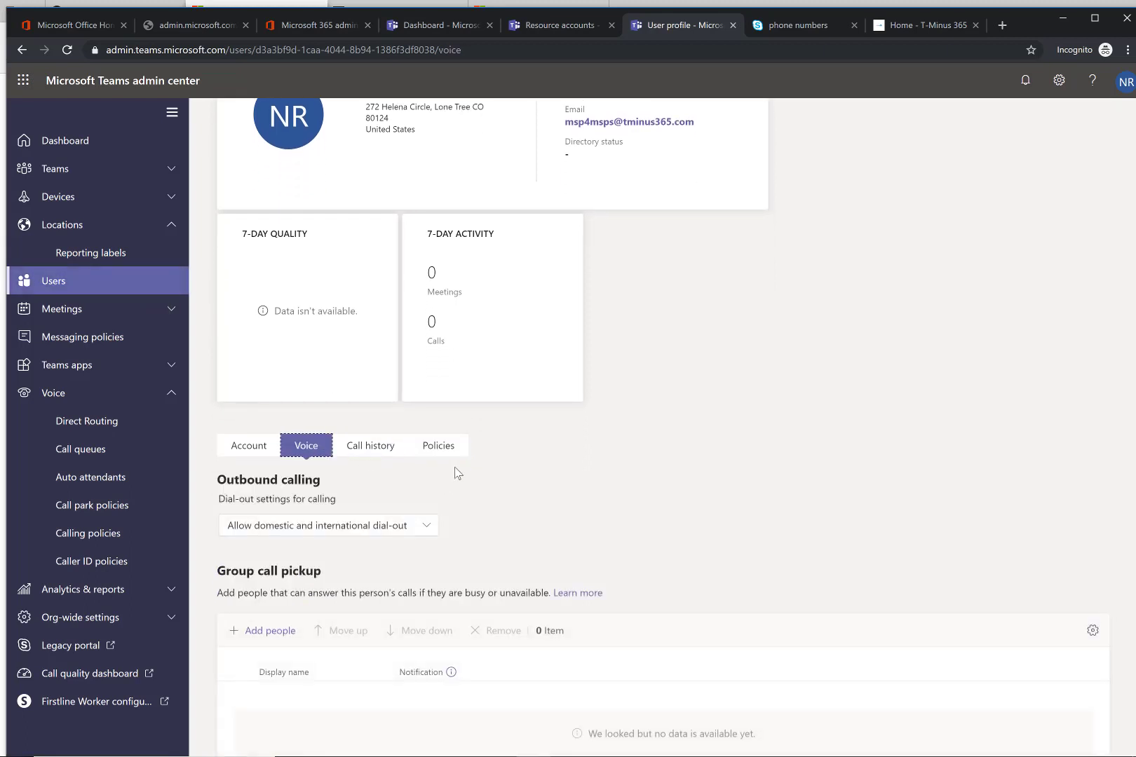
click(393, 526)
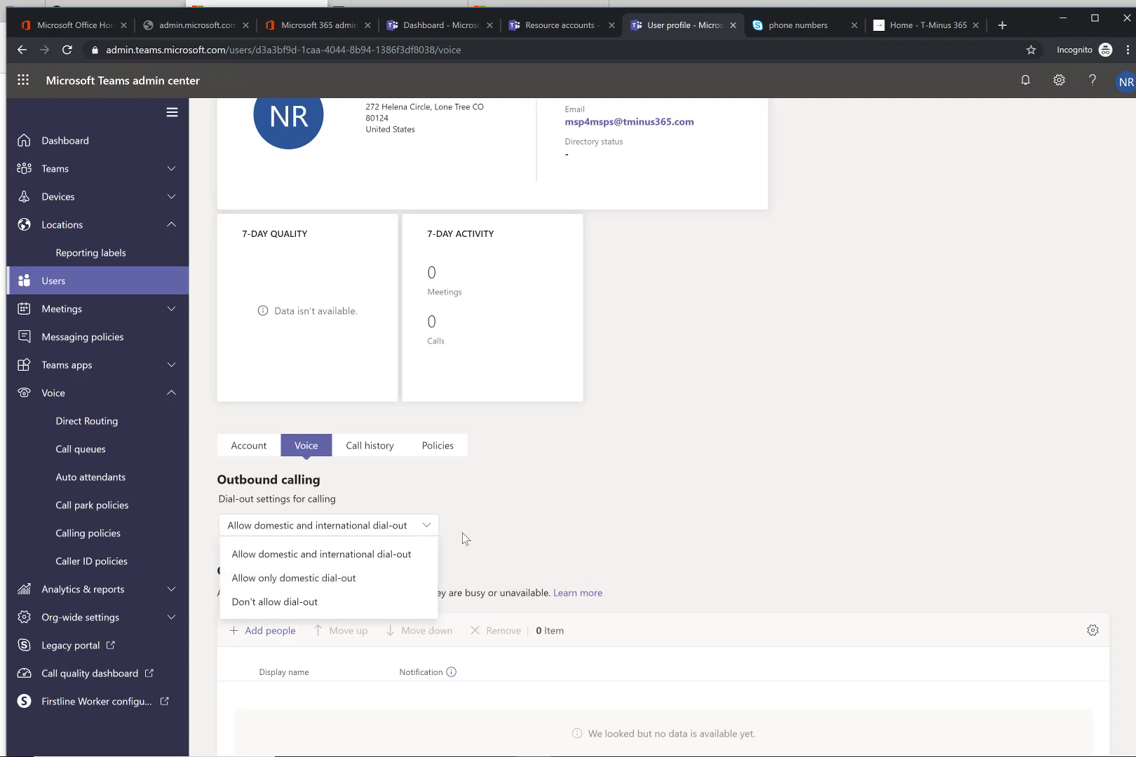
click(463, 571)
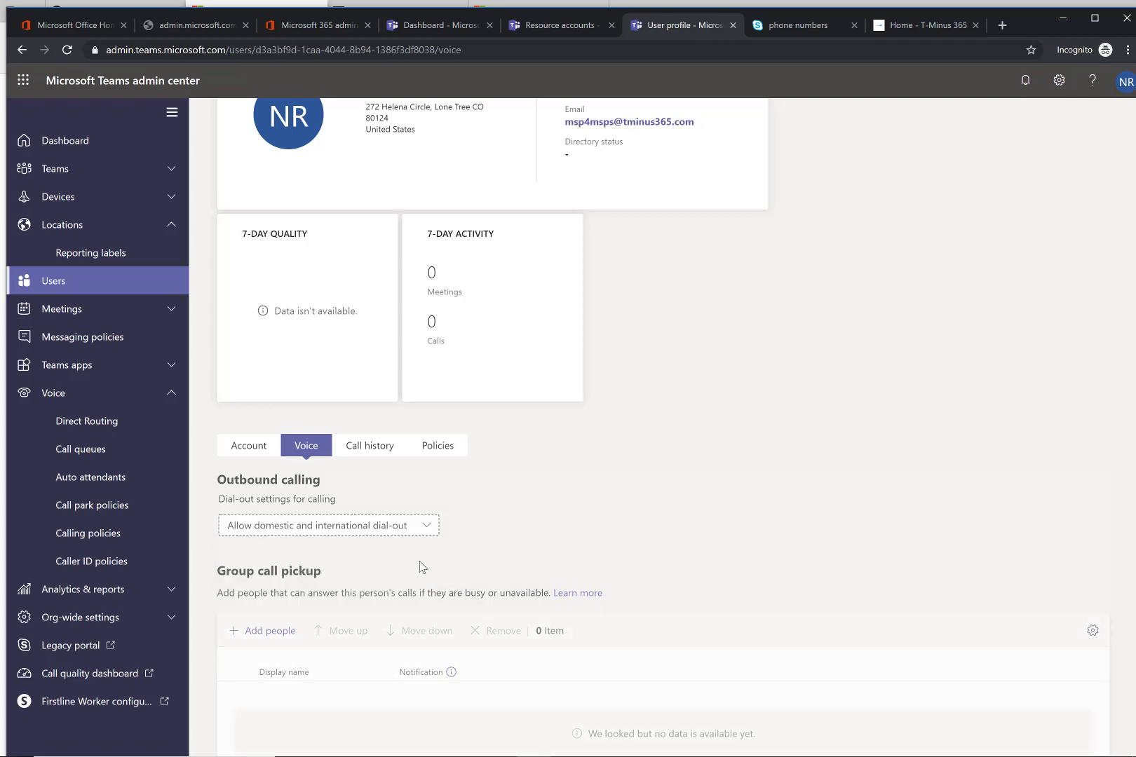
key(Down)
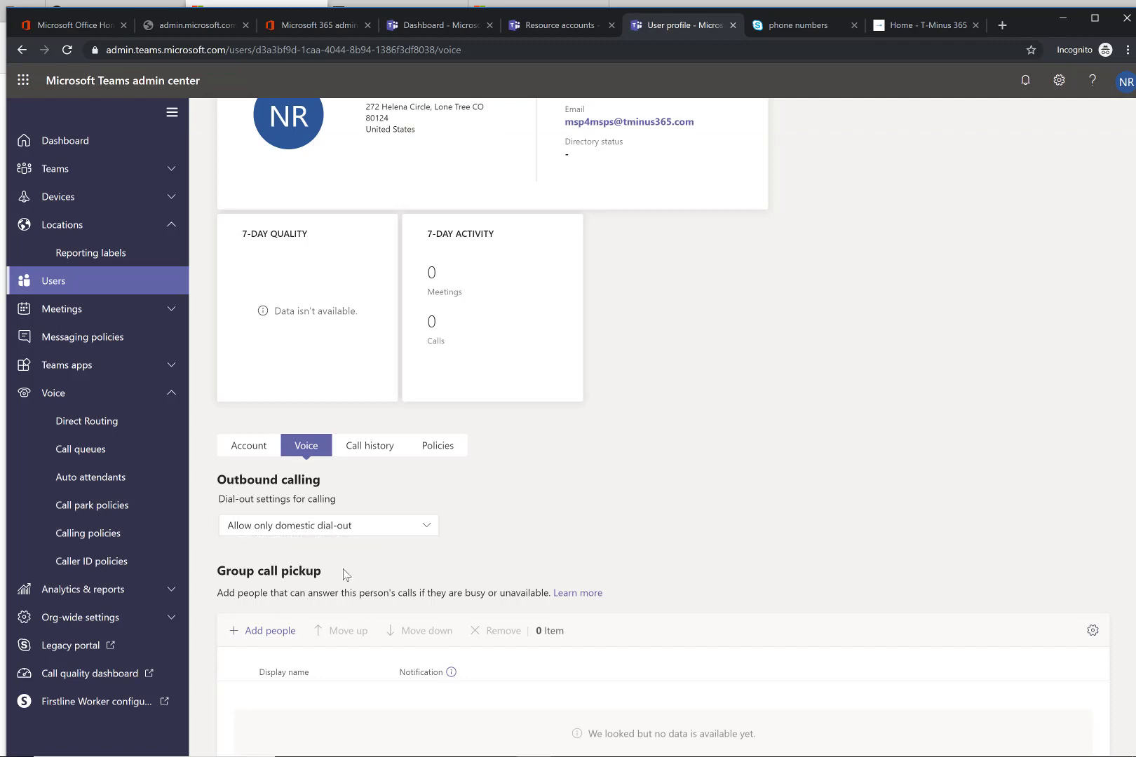
Review the user's group call pickup options for adding people and ring order, leaving both unchanged
scroll(345, 576, down, 3)
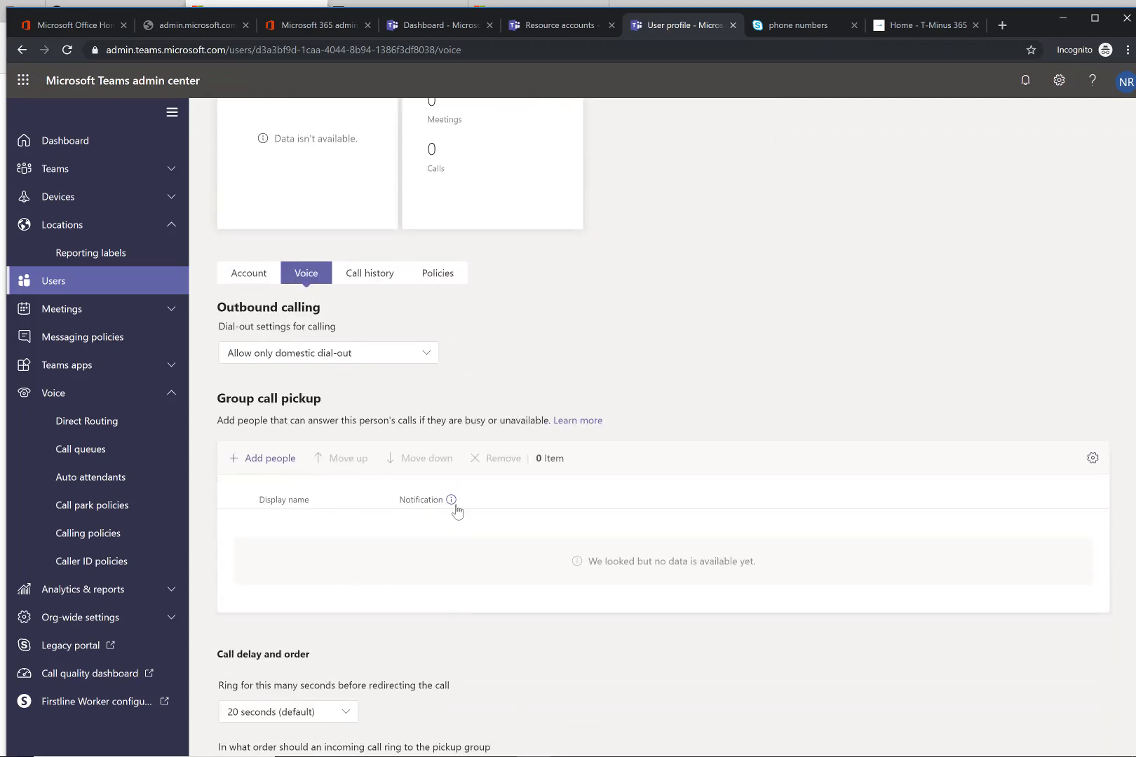
click(269, 460)
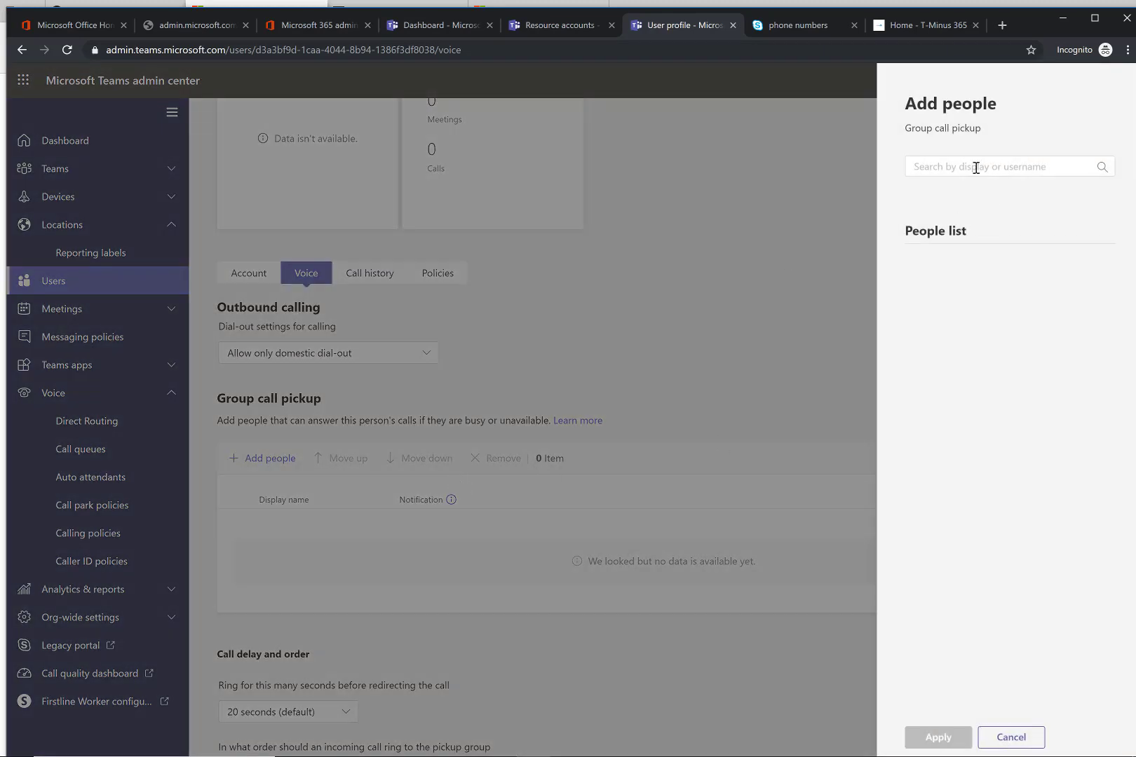
click(967, 163)
click(994, 736)
scroll(434, 640, down, 3)
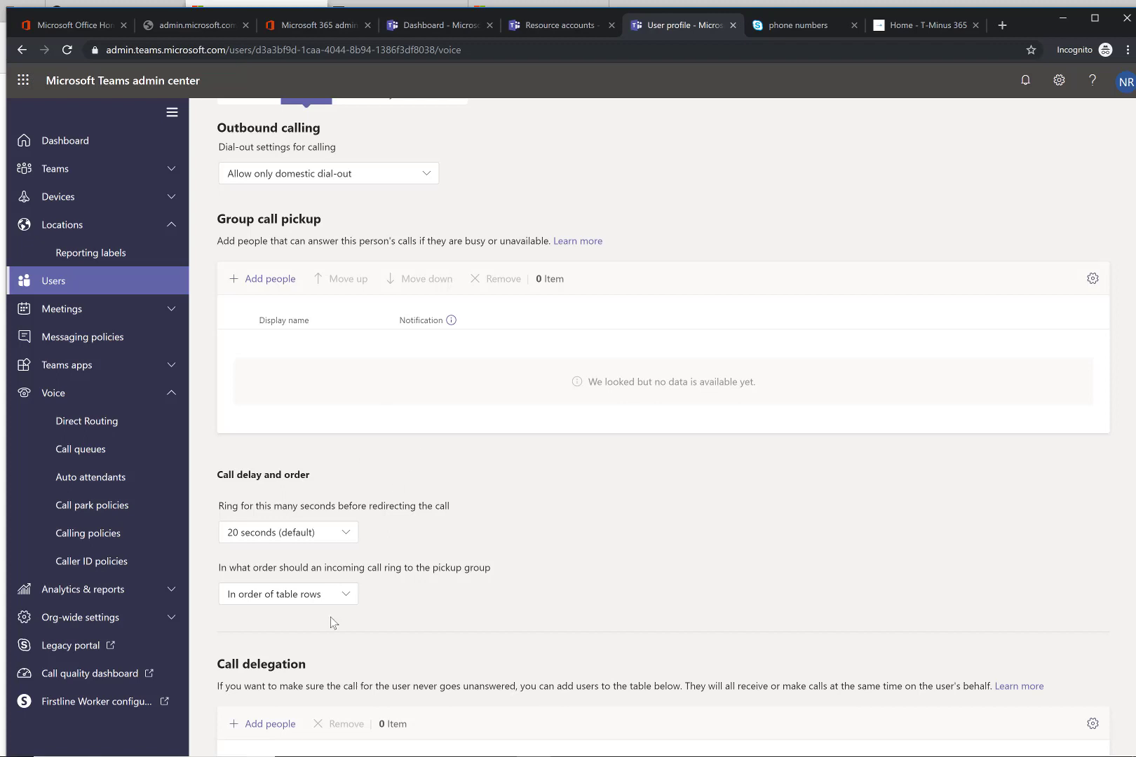
click(308, 596)
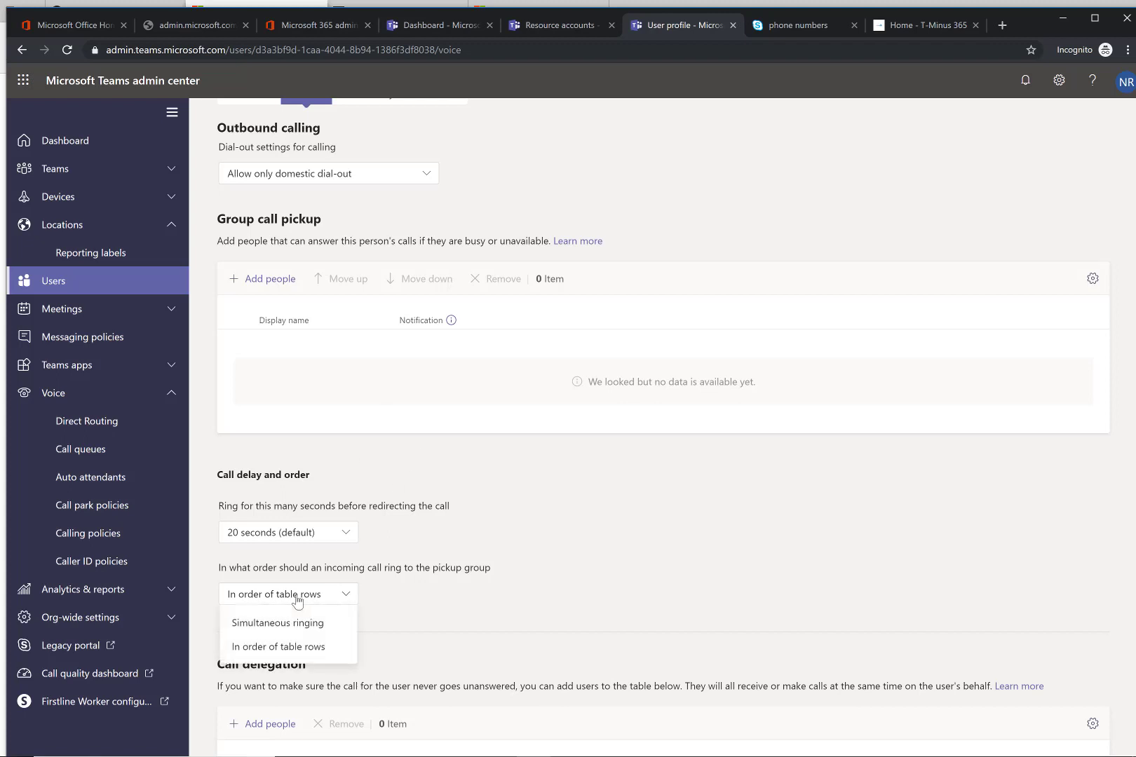
click(313, 392)
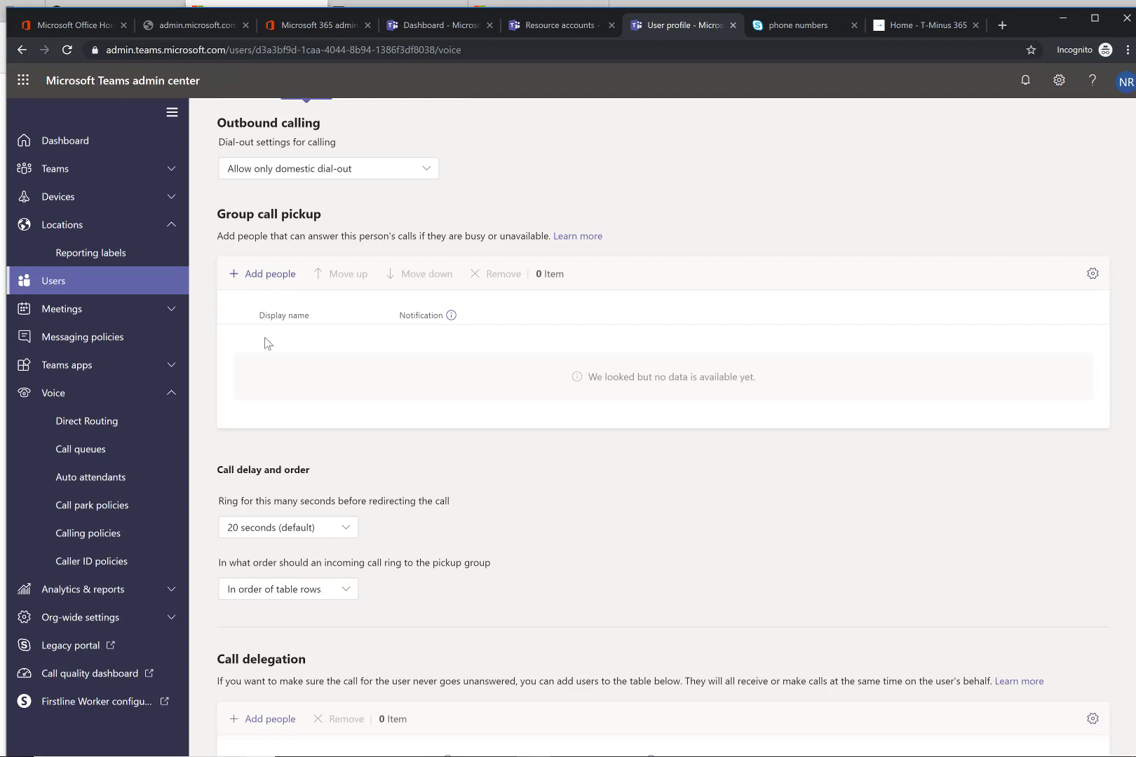
Review the ring order choices for the pickup group and the call delegation section in the user's voice settings
click(274, 595)
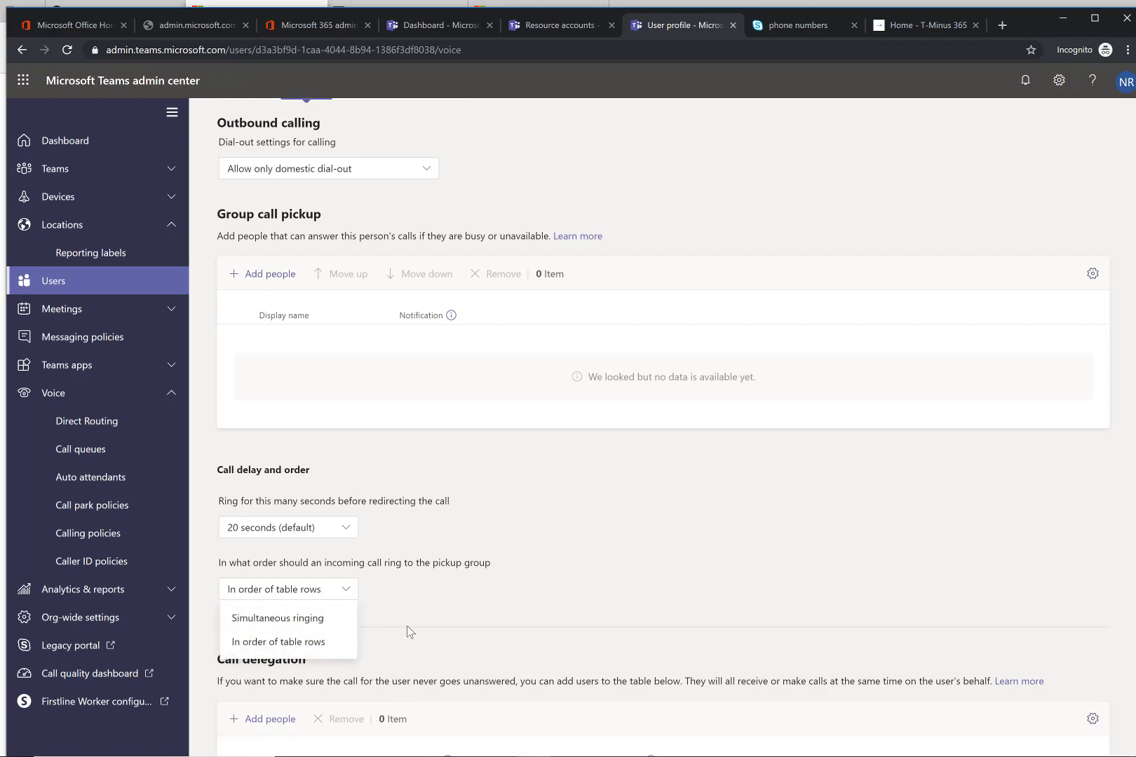
click(438, 599)
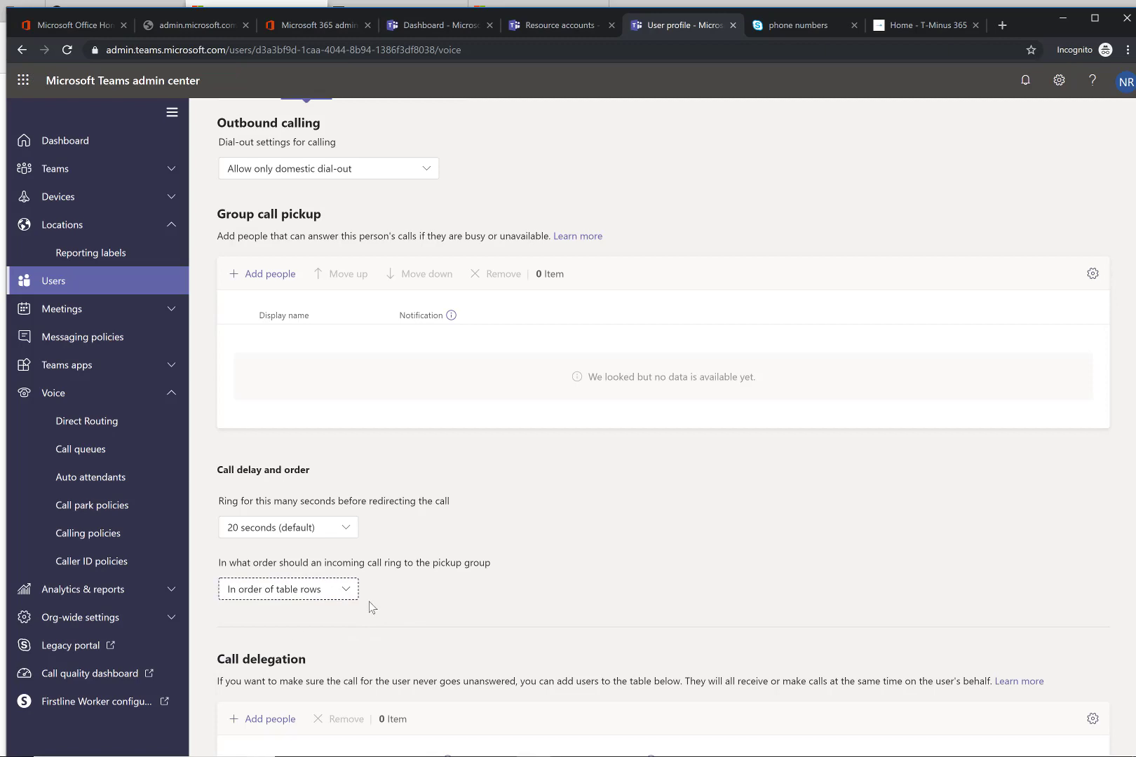
scroll(369, 602, up, 3)
scroll(323, 576, down, 2)
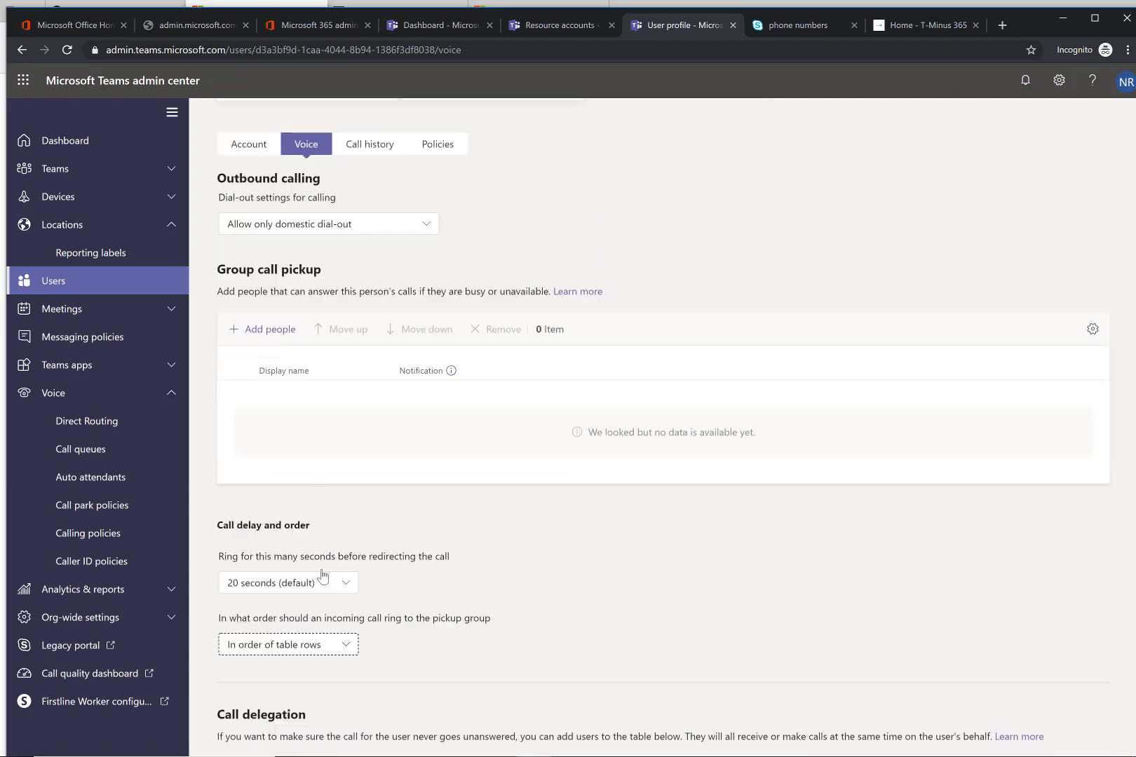
scroll(323, 577, down, 3)
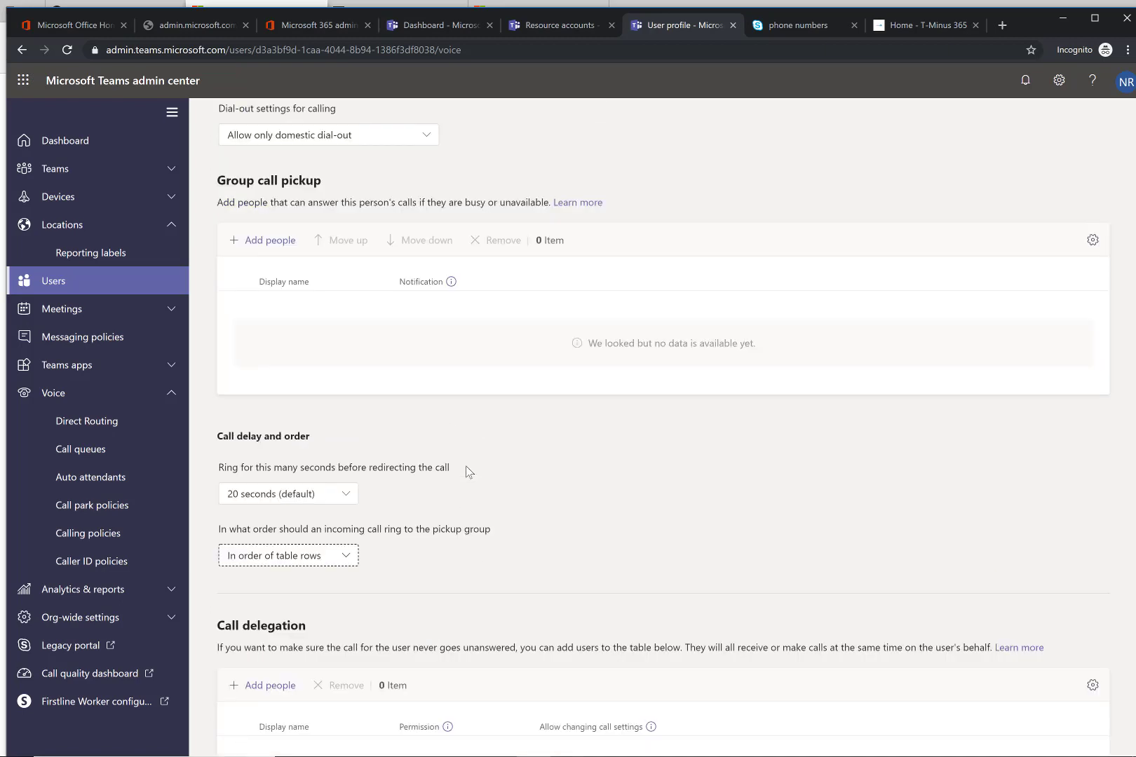
scroll(466, 466, up, 3)
scroll(426, 458, up, 6)
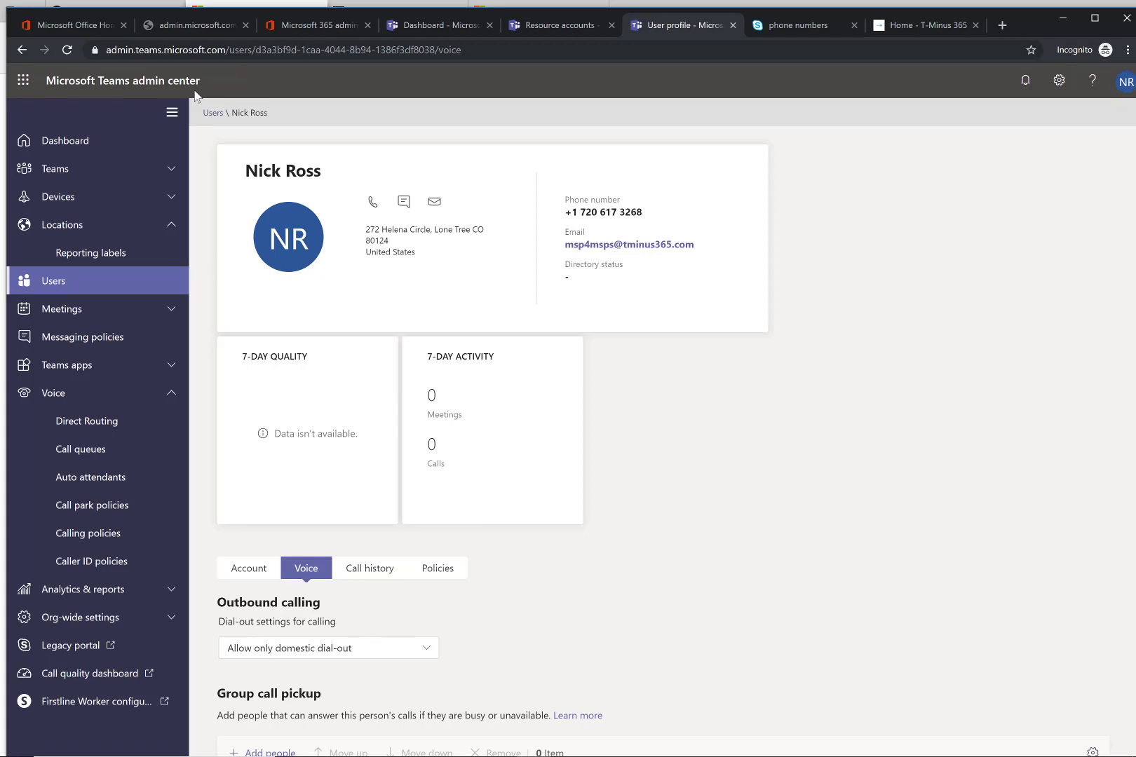
Switch from the Microsoft 365 admin center to the Microsoft Teams web app and dismiss the desktop notifications prompt
click(317, 28)
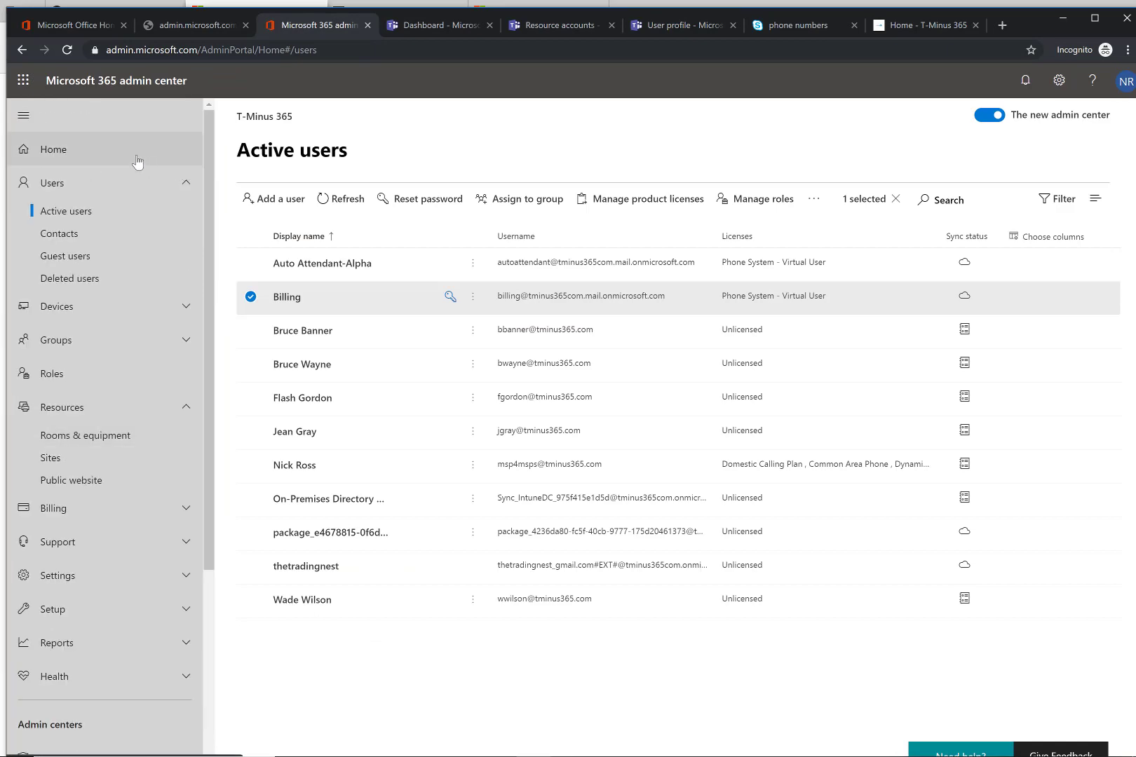
click(137, 162)
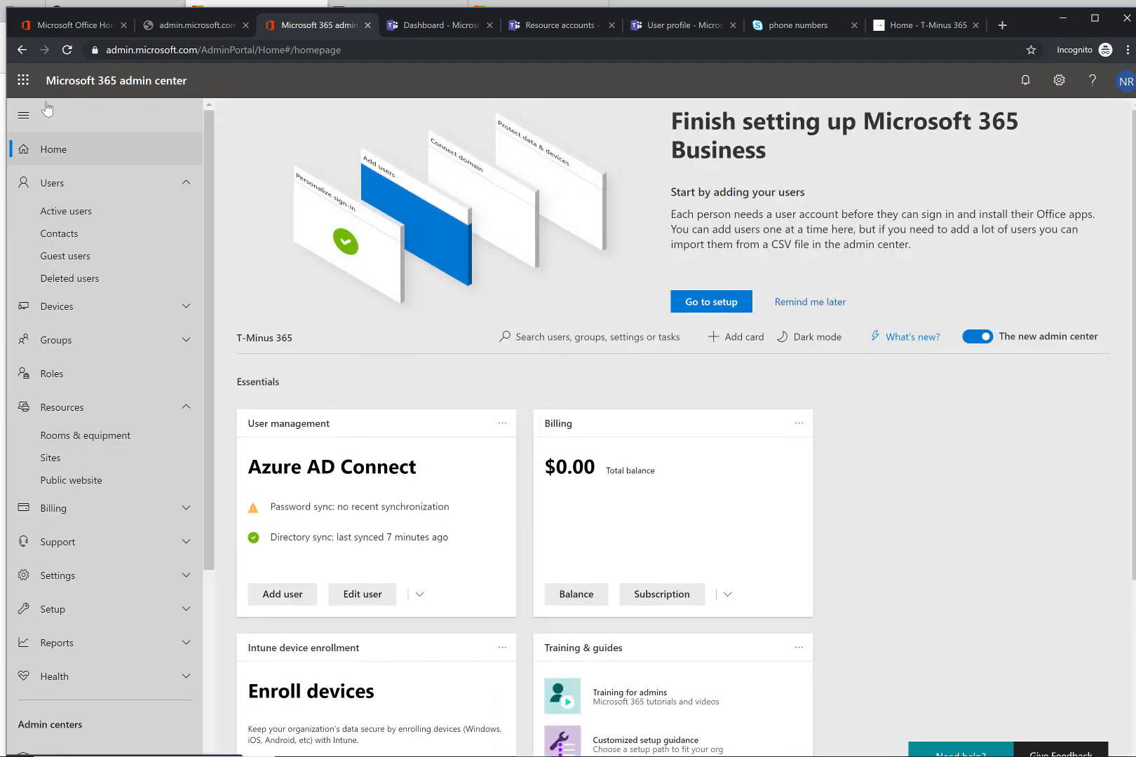
click(21, 79)
click(495, 276)
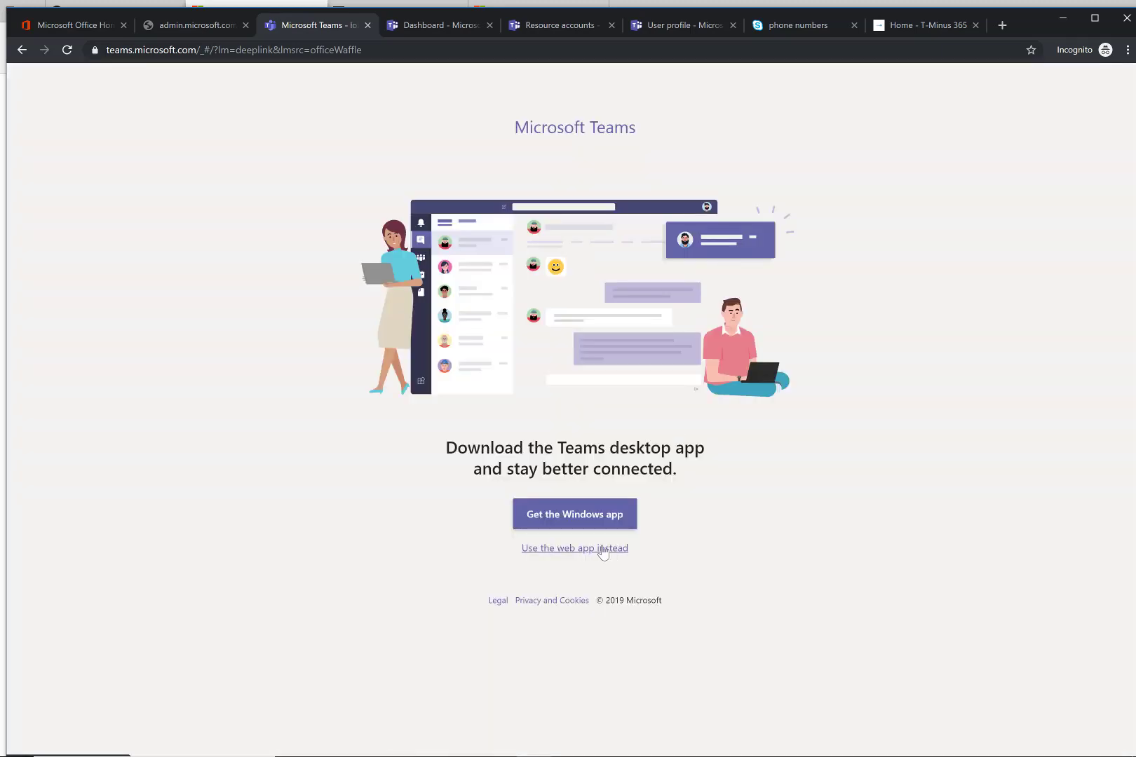
click(600, 549)
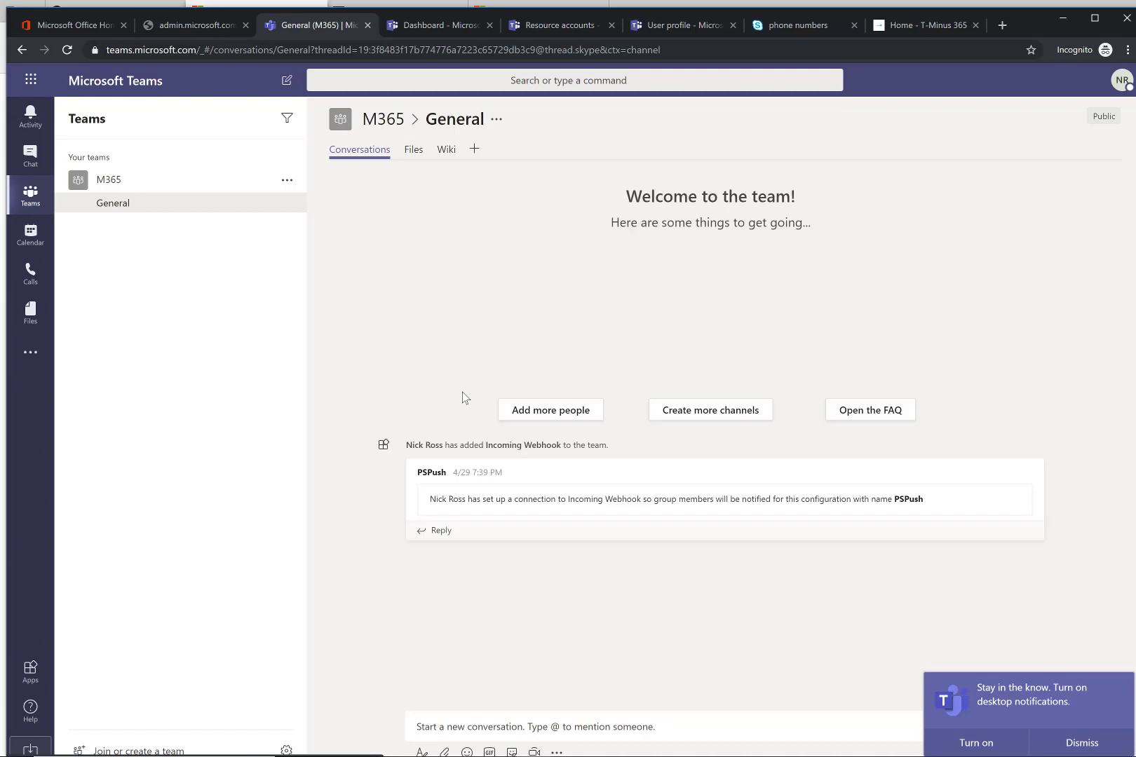
click(1079, 743)
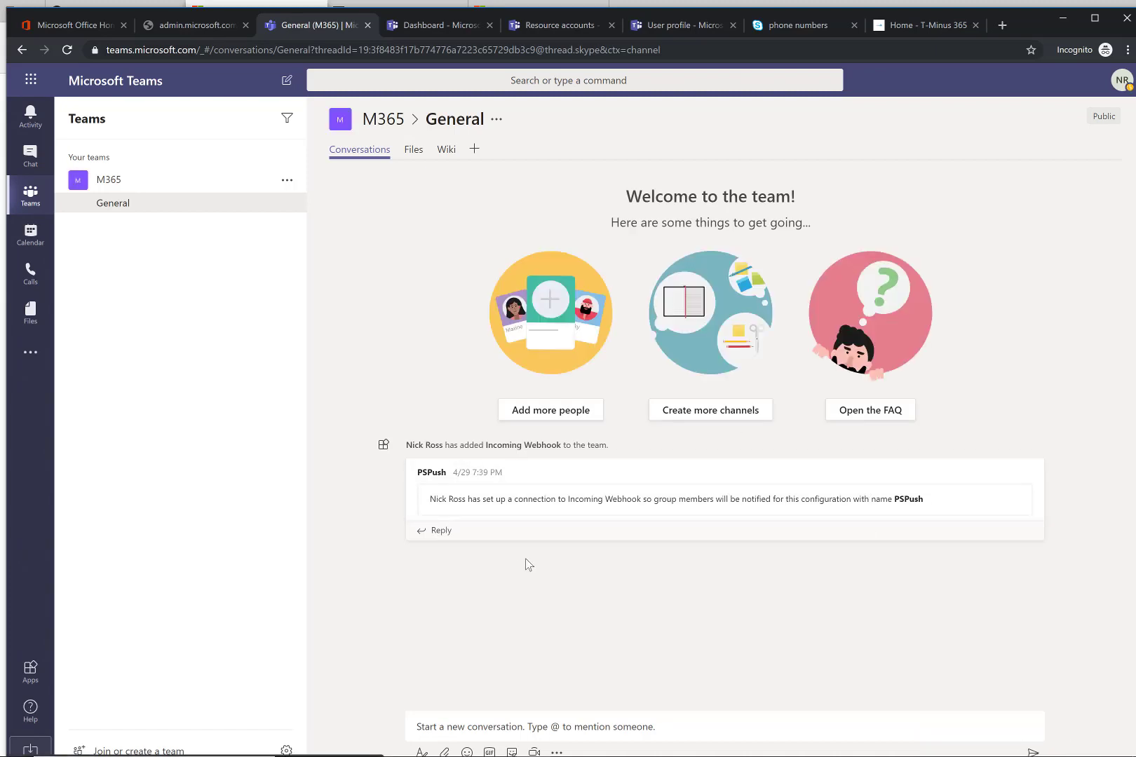
Open the voicemail list in Calls, expand the received voicemail, and read its transcript
click(33, 270)
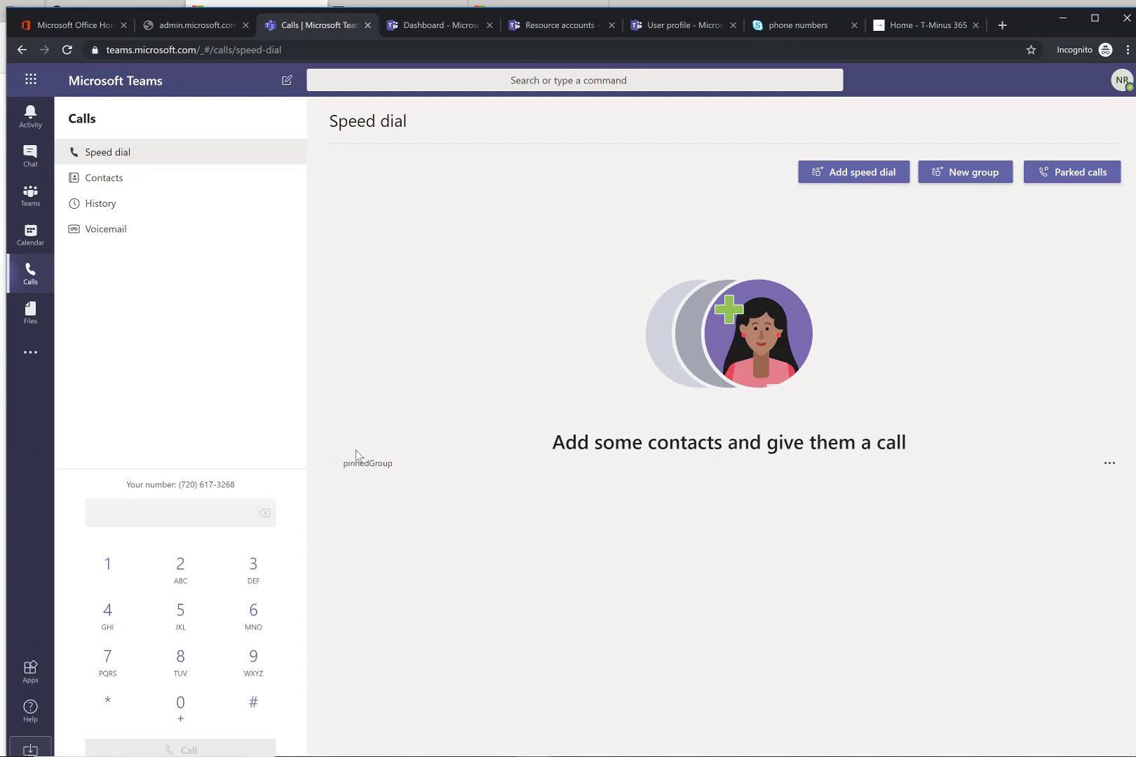
click(180, 235)
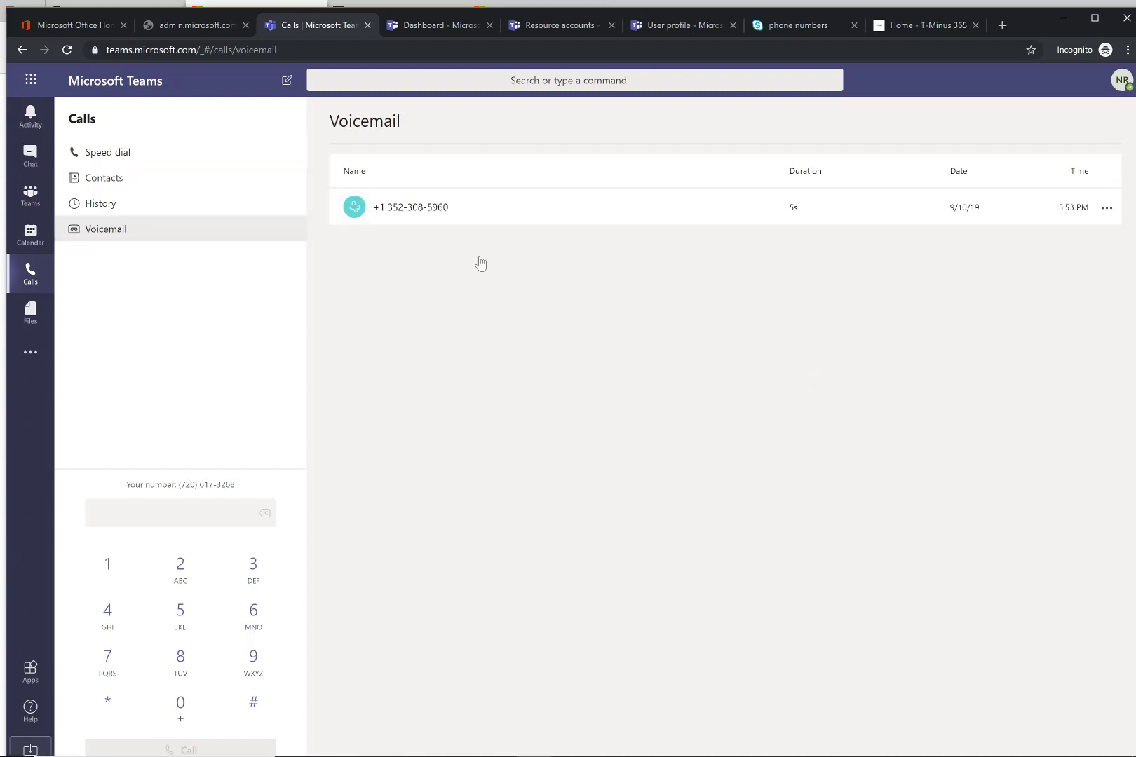
click(450, 193)
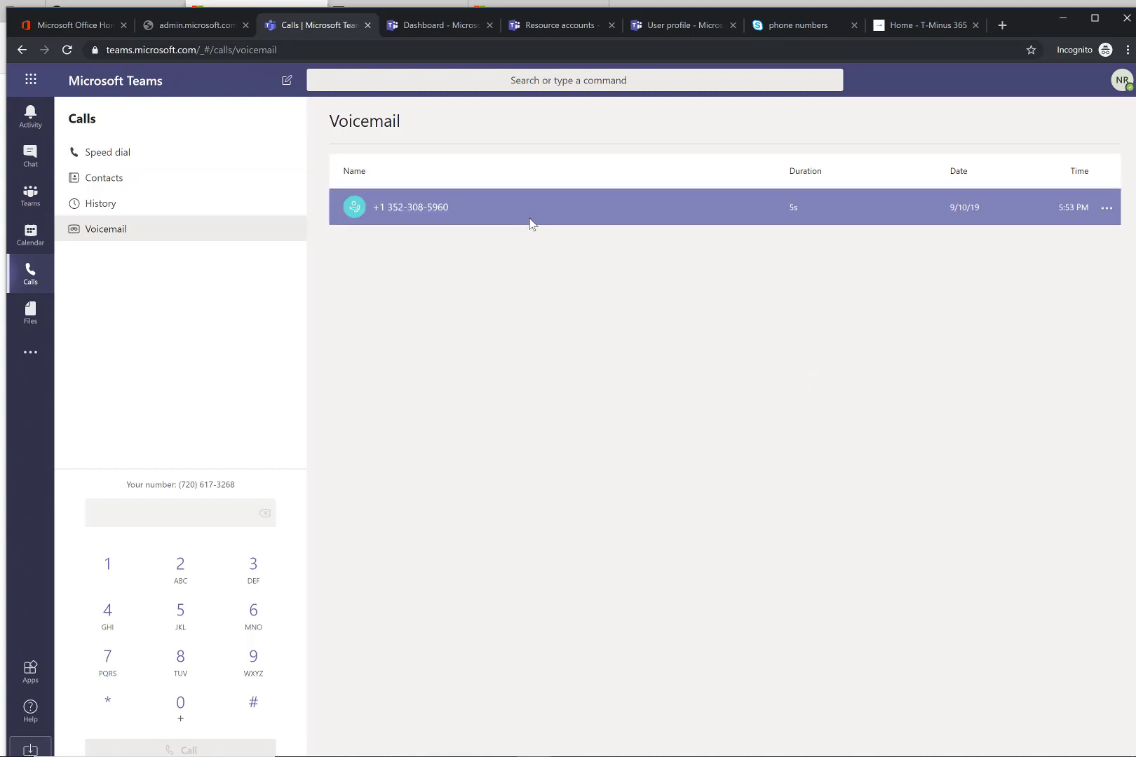
click(558, 208)
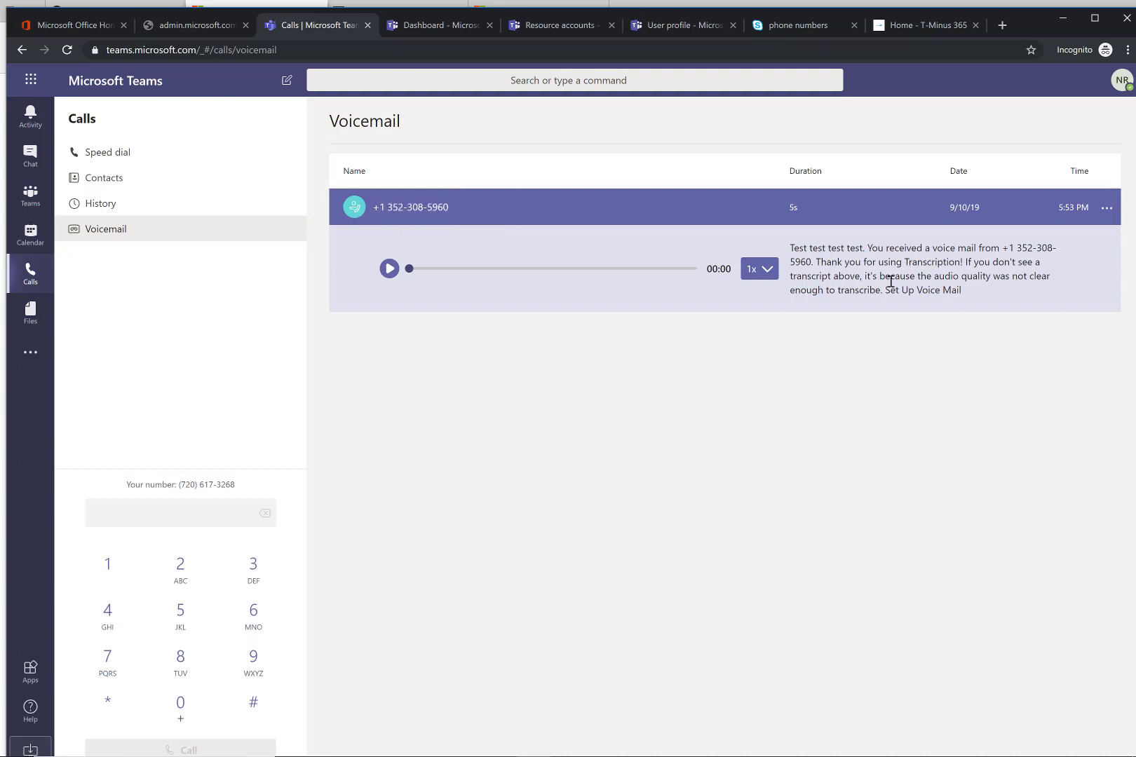
drag(789, 253, 852, 247)
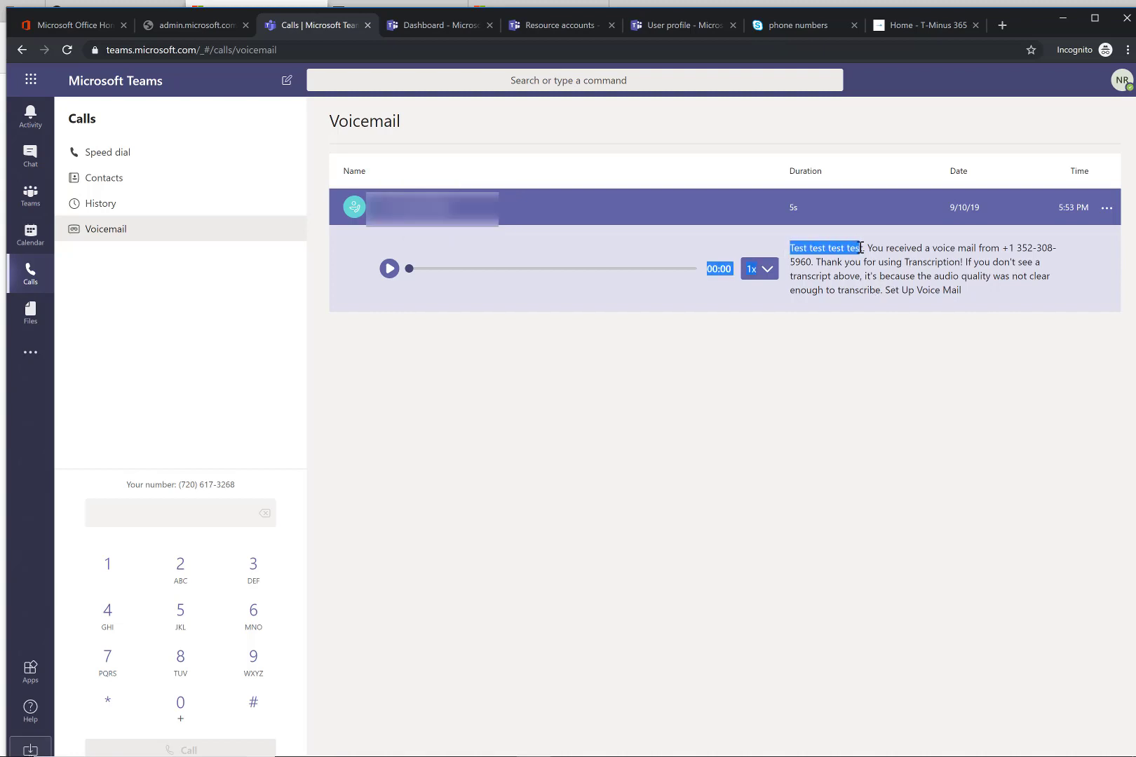
triple_click(854, 248)
click(857, 248)
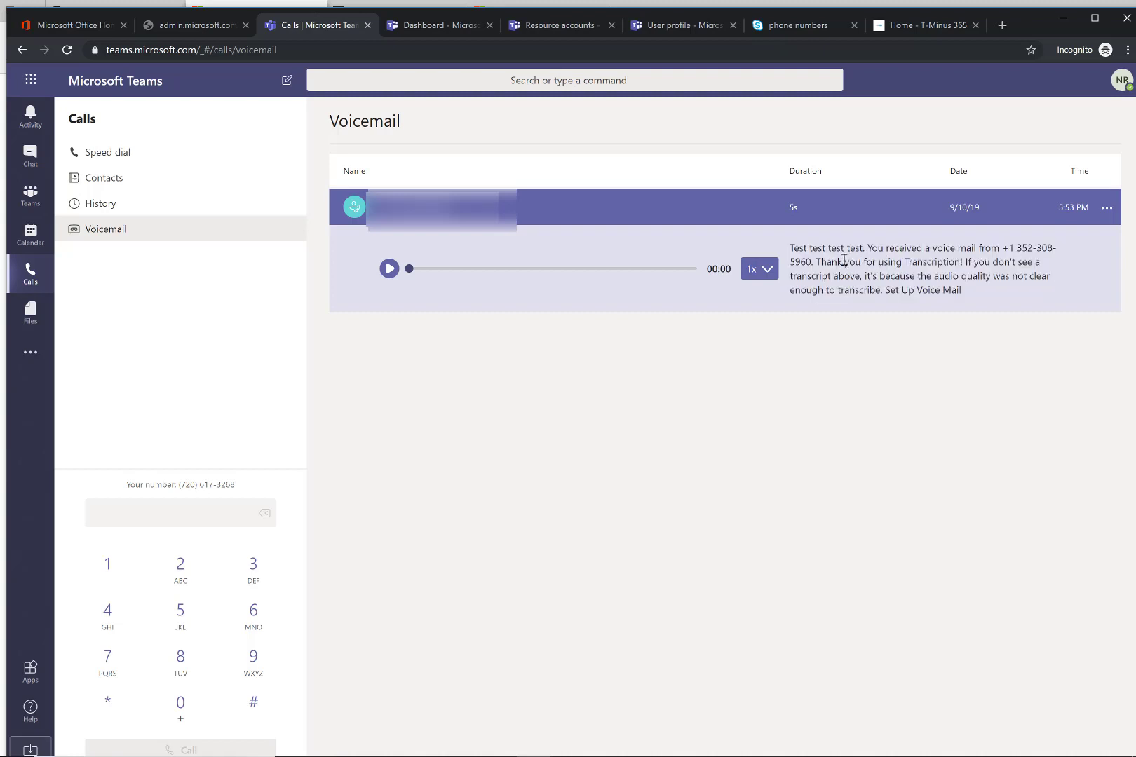
drag(861, 261, 793, 248)
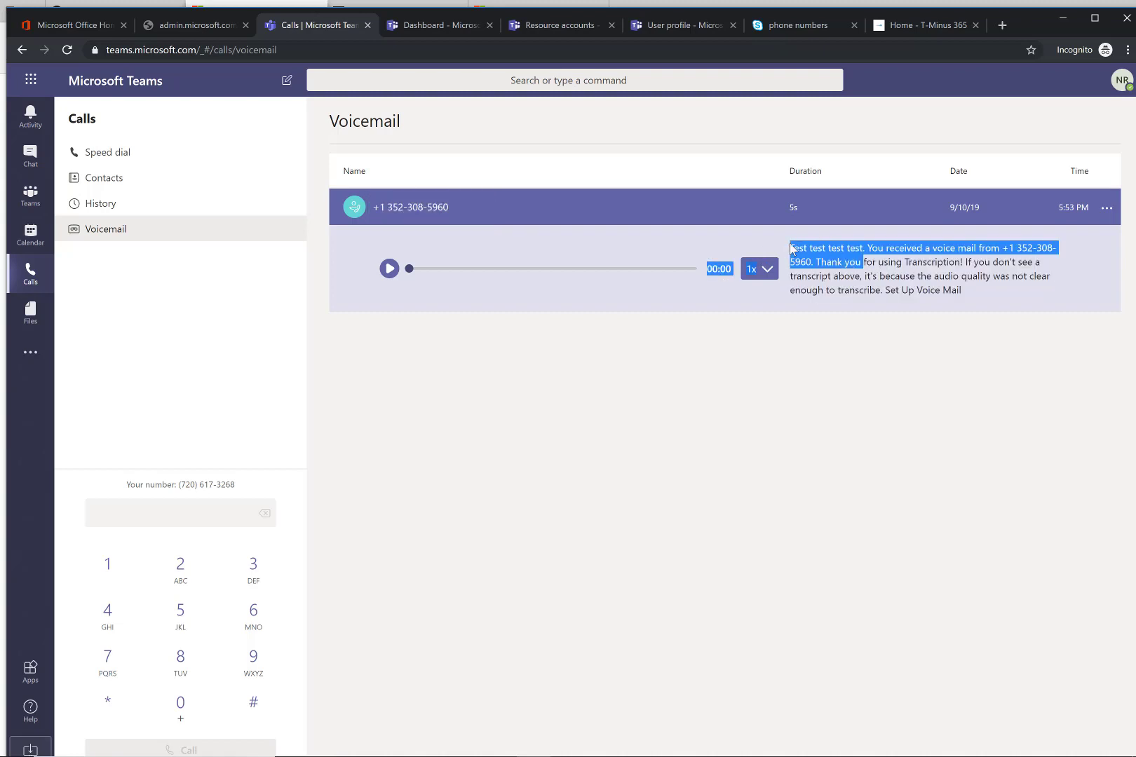
click(804, 248)
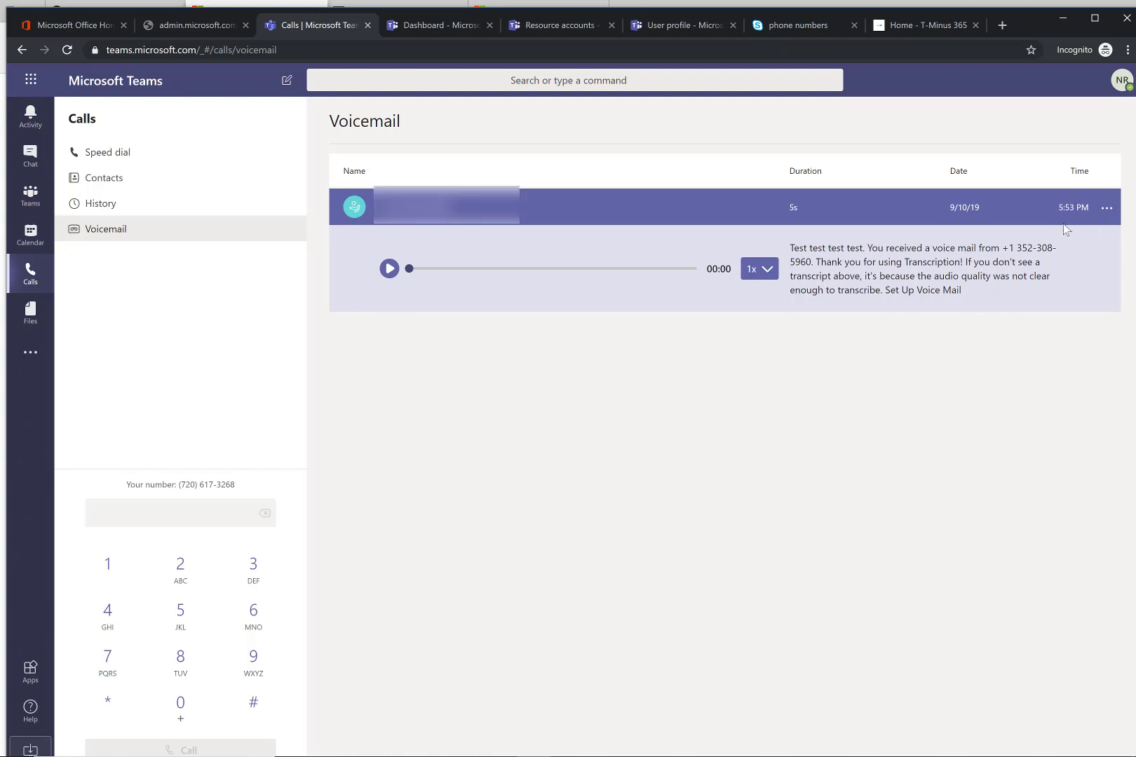
Review the voicemail, ringtone, and blocking options in the Teams call settings, and close the settings
click(1121, 85)
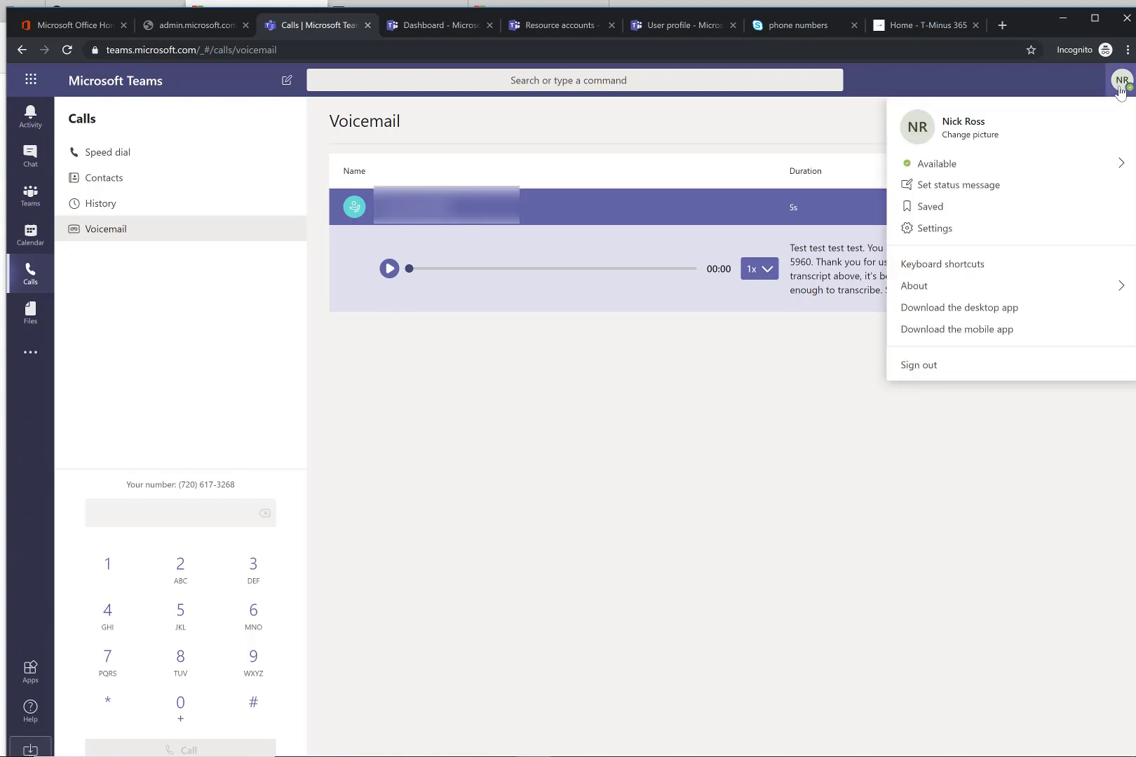
click(965, 236)
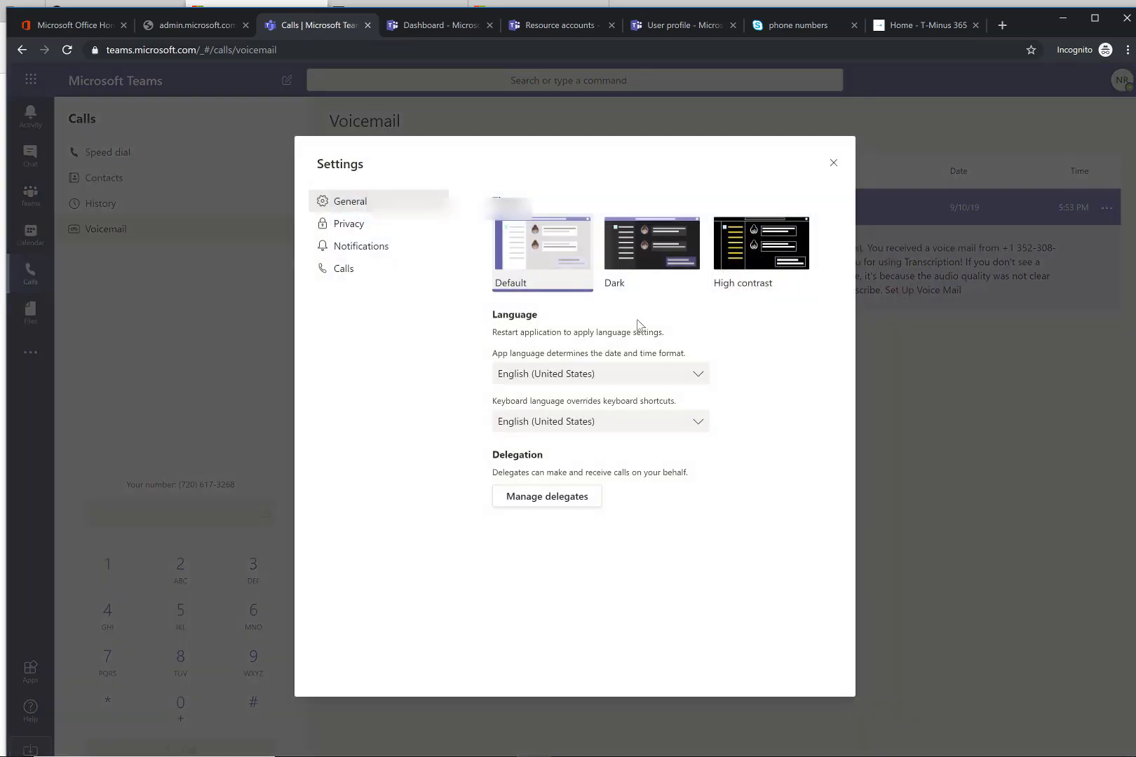
click(350, 270)
scroll(666, 512, down, 1)
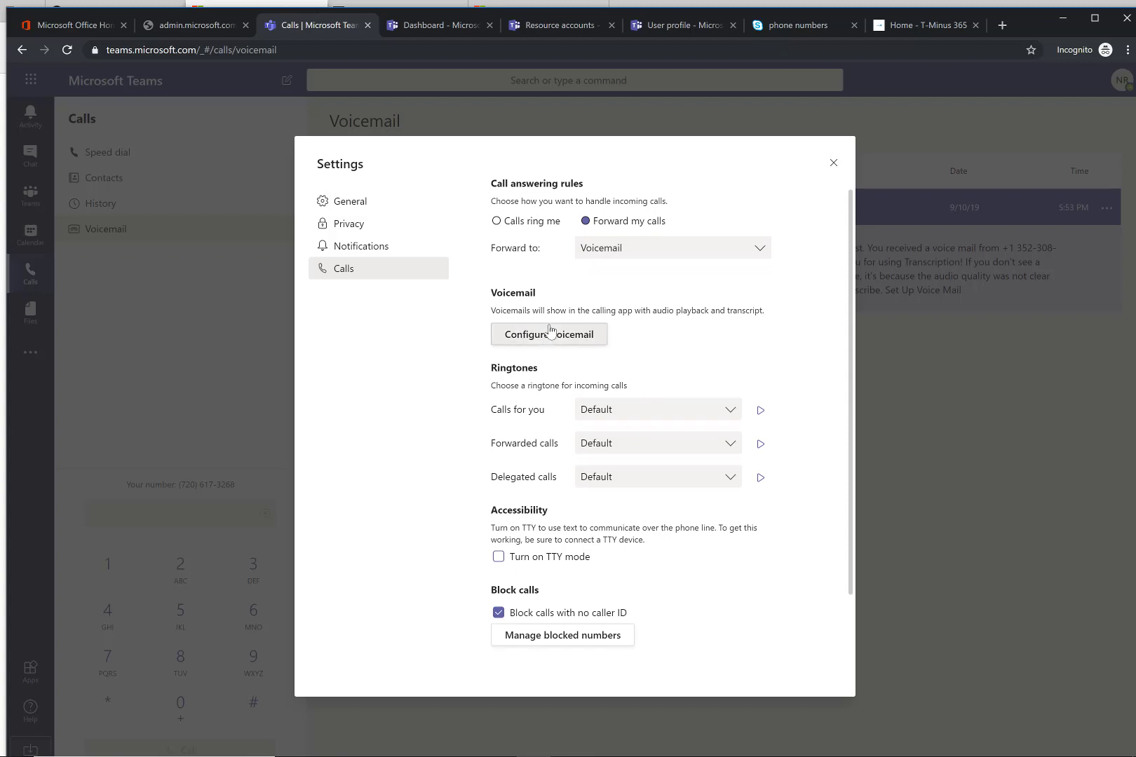
click(833, 164)
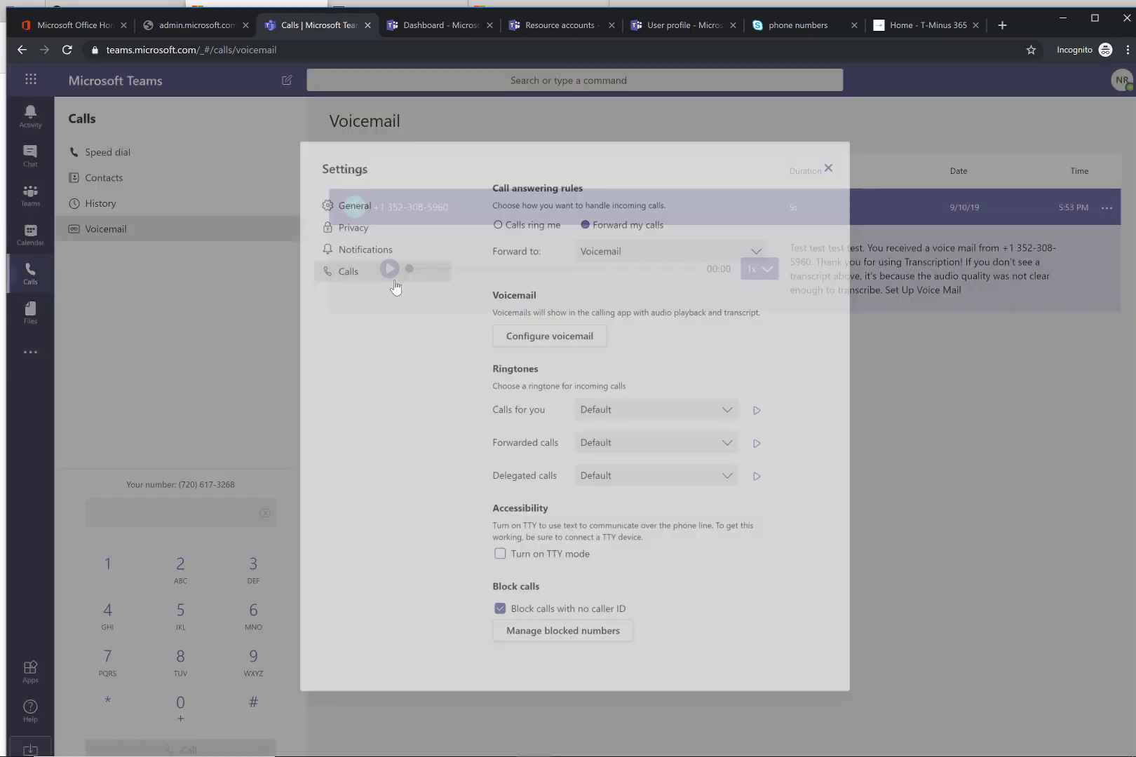
Look over the calling contacts and speed dial pages, including the parked call pickup dialog, and cancel the dialog
click(179, 178)
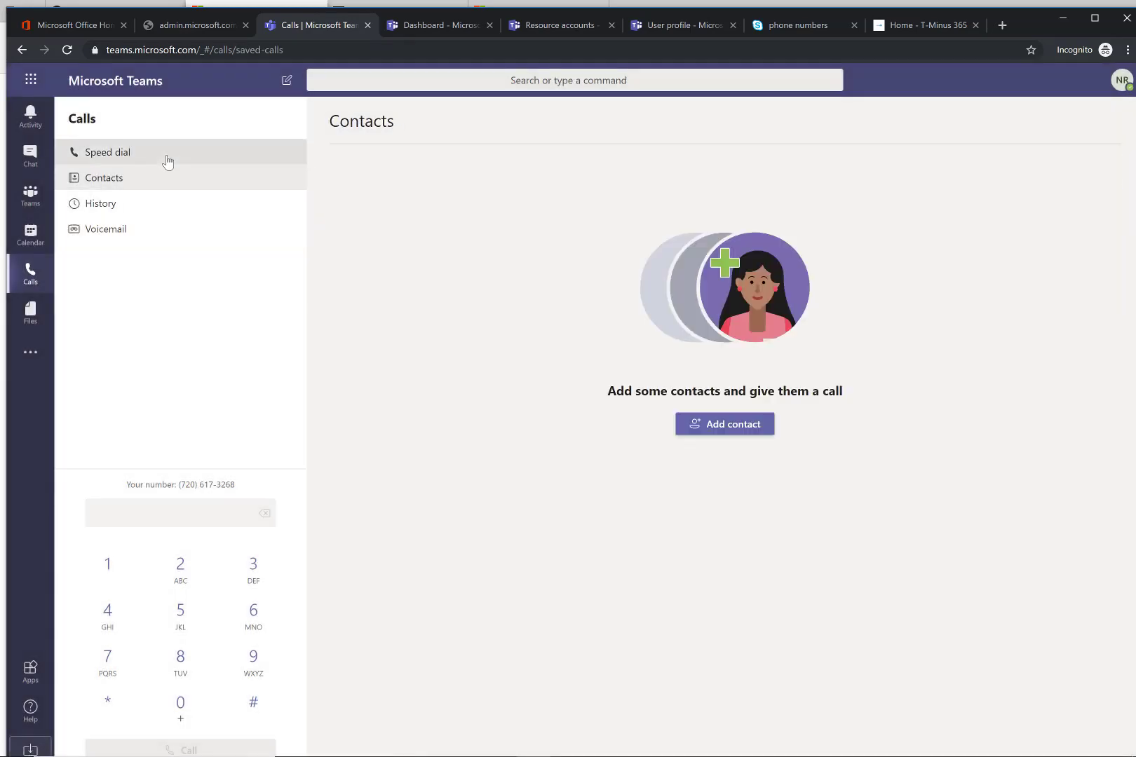
click(165, 154)
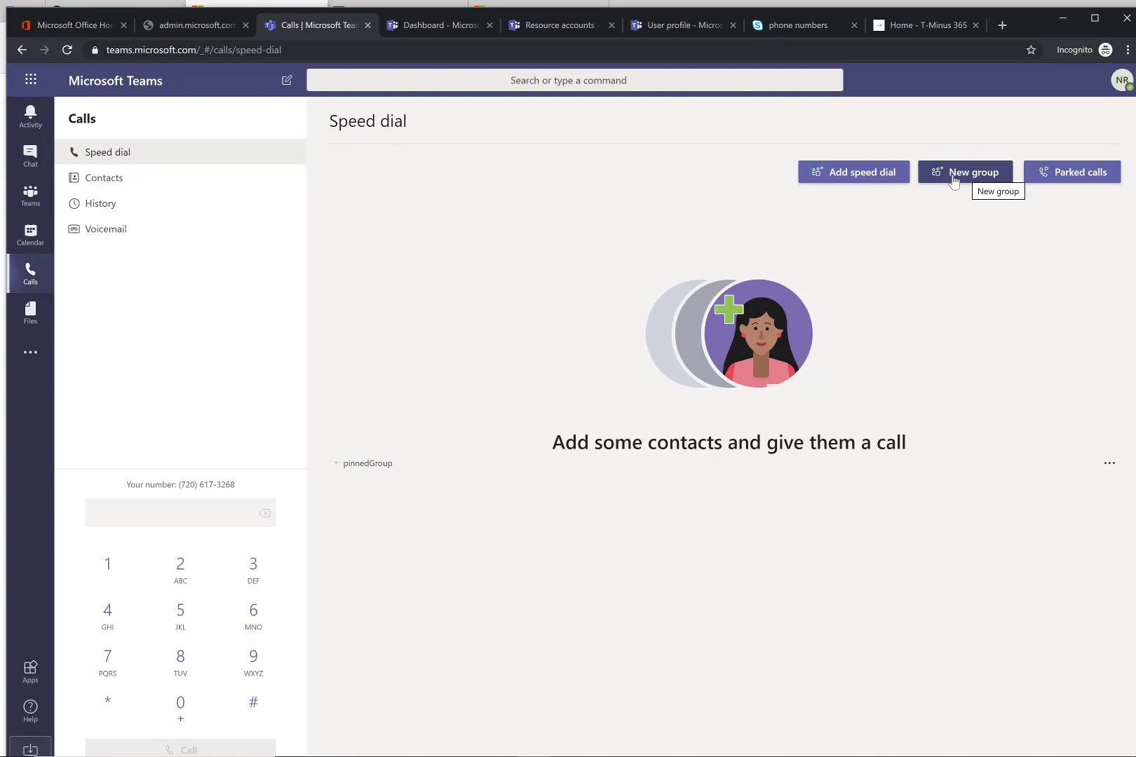
click(1076, 176)
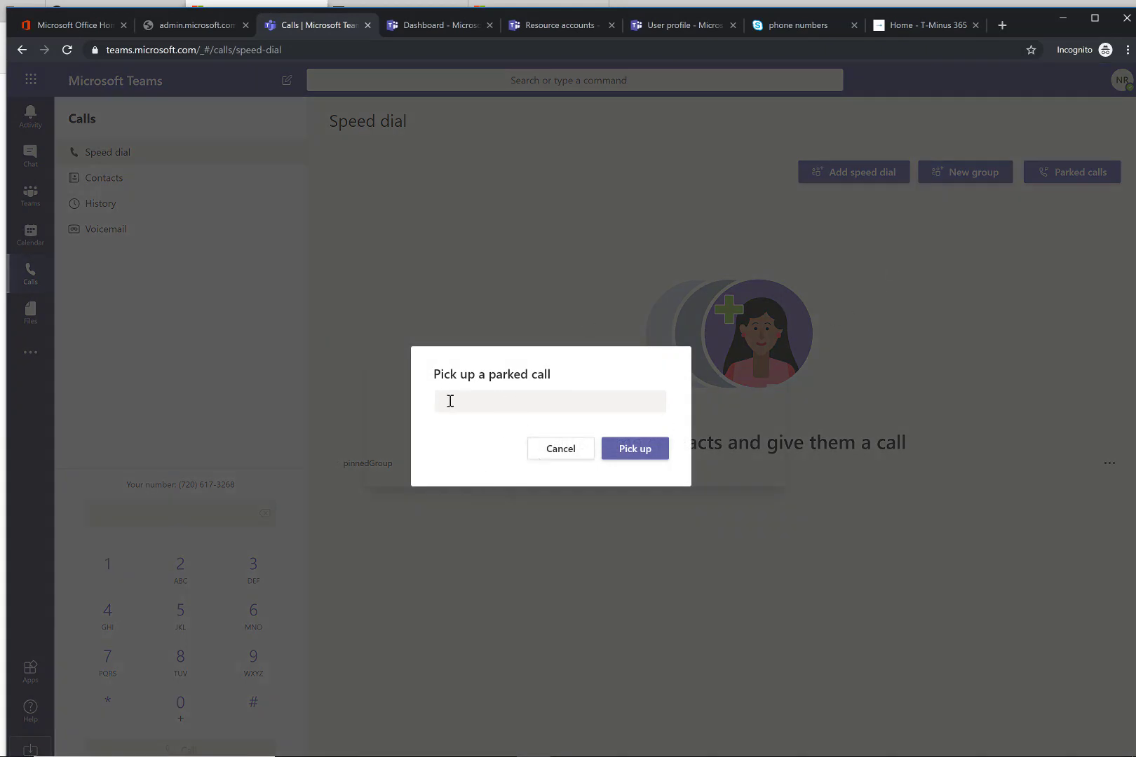
click(560, 450)
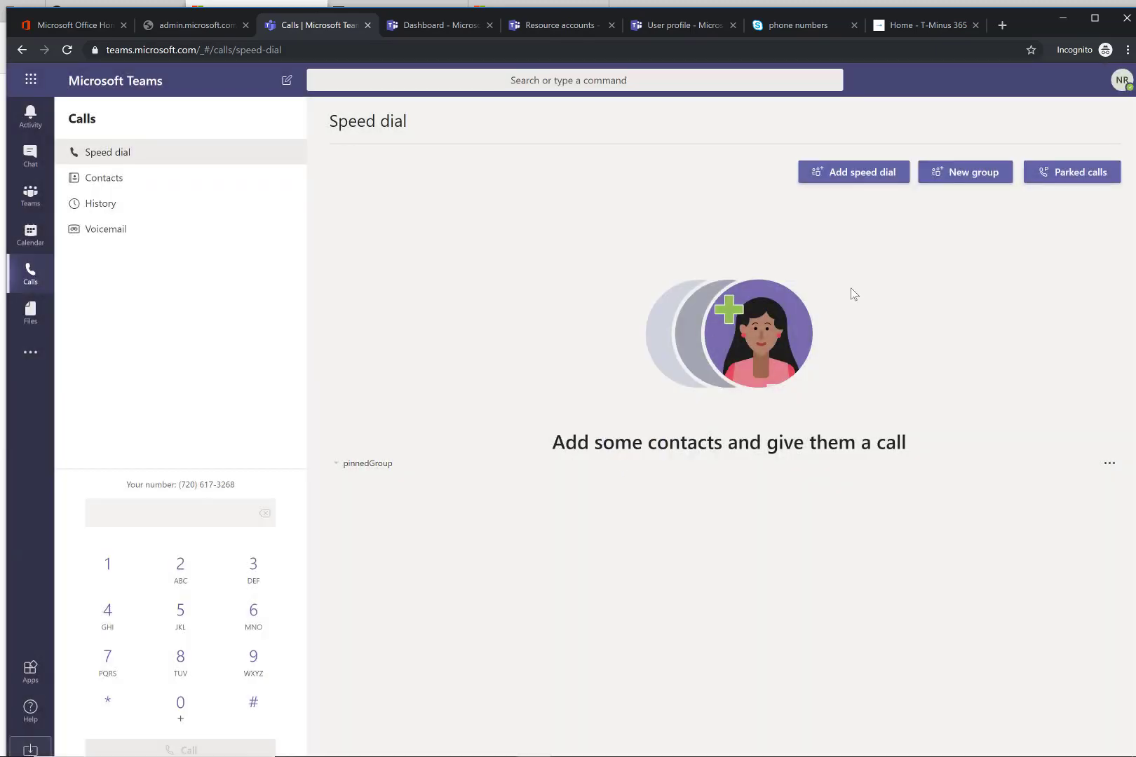
Reopen the Teams call settings and compare the Calls ring me and Forward my calls answering rules, keeping forwarding selected
click(1121, 81)
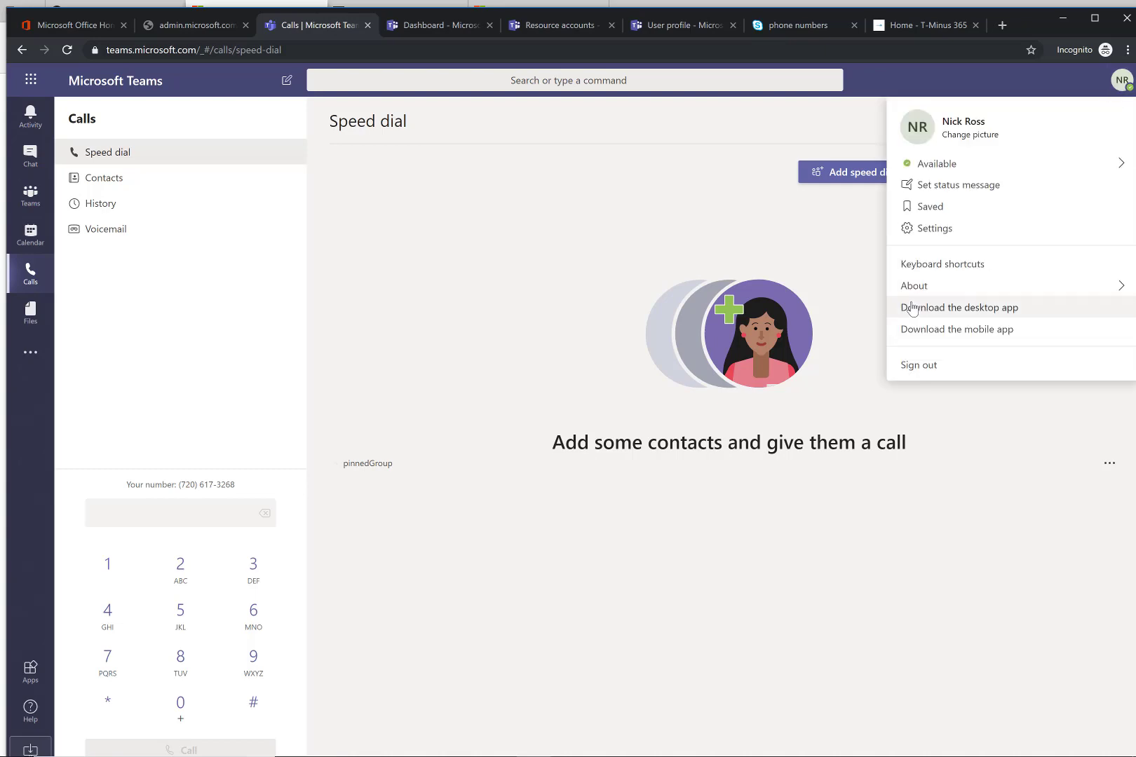
click(986, 231)
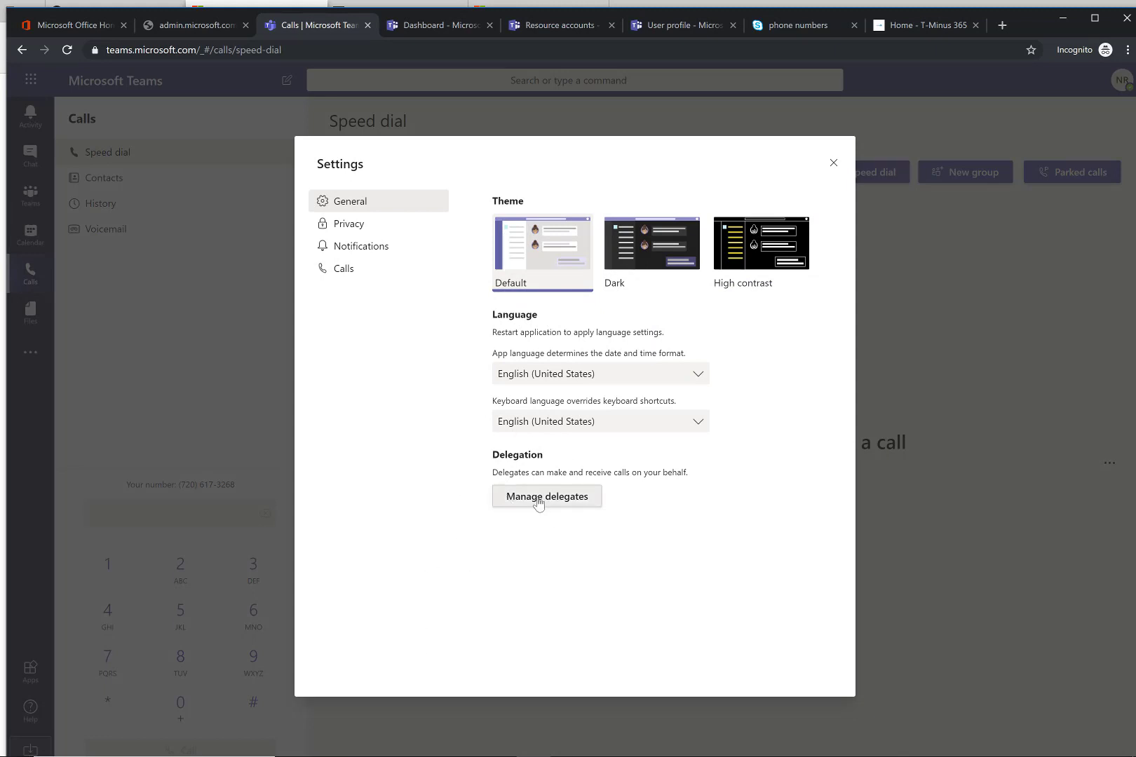
click(399, 274)
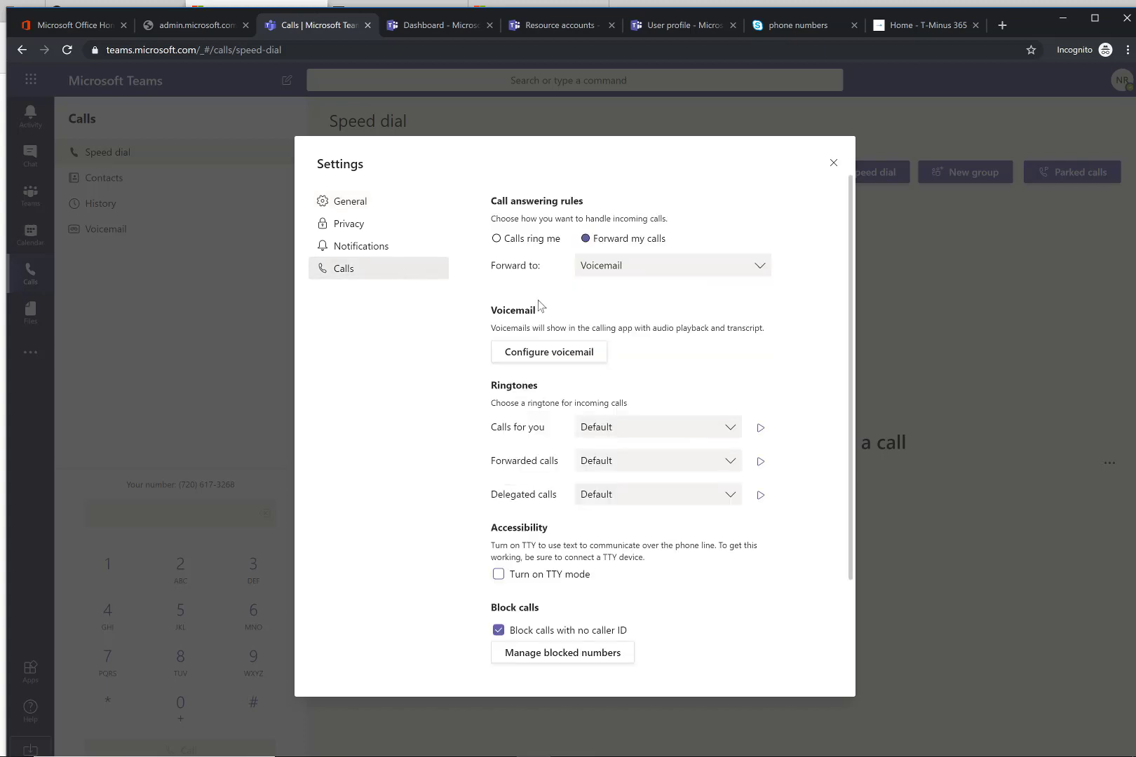
click(503, 244)
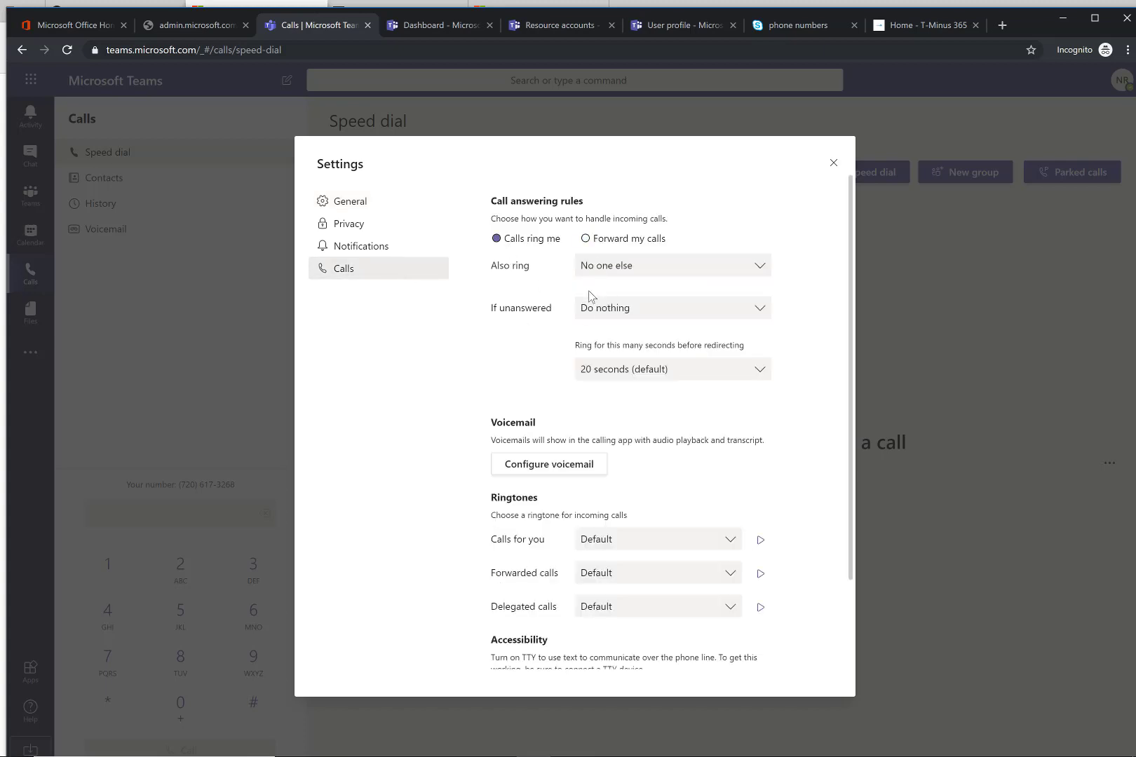
click(586, 239)
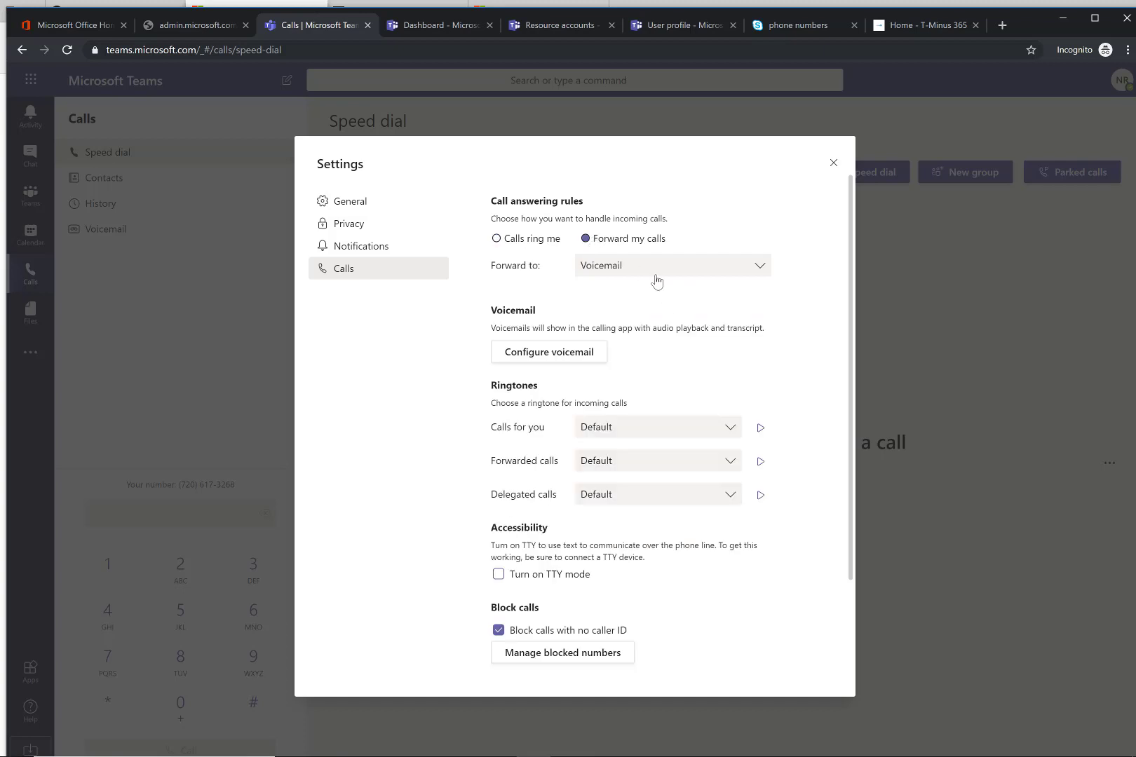
Review the forwarding destinations in the call answering rules, including New number or contact, and keep calls forwarding to Voicemail
click(656, 275)
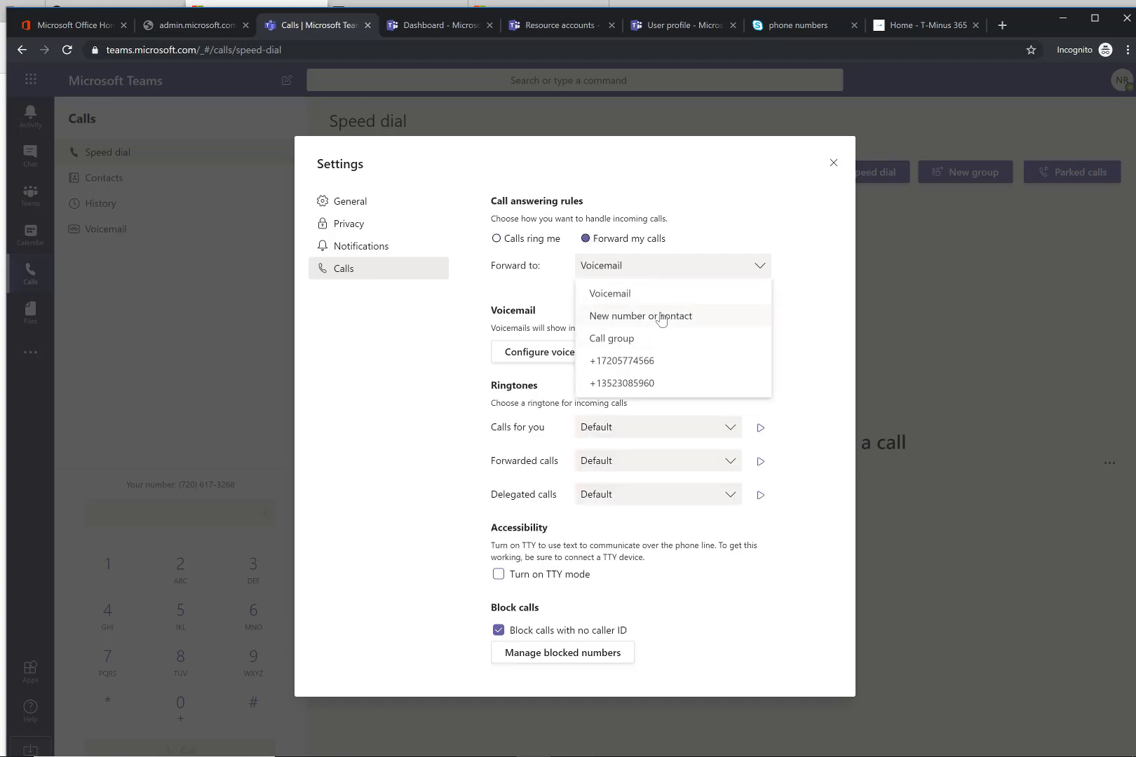
click(659, 317)
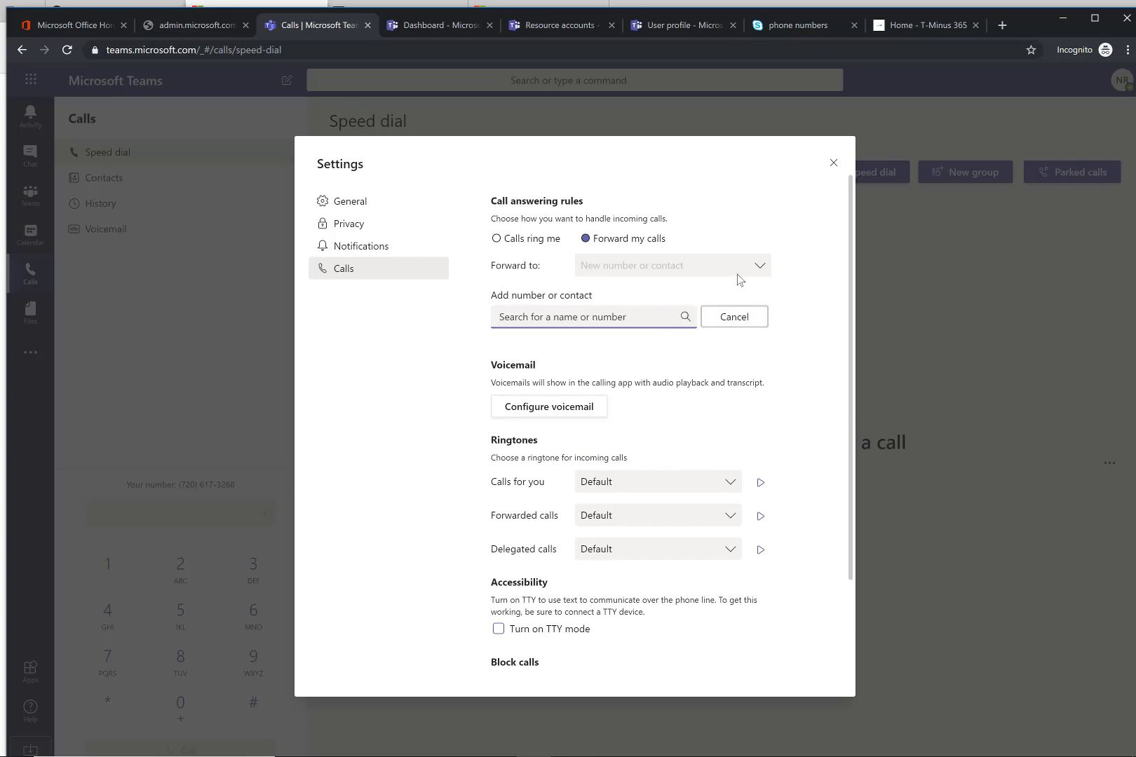
click(729, 319)
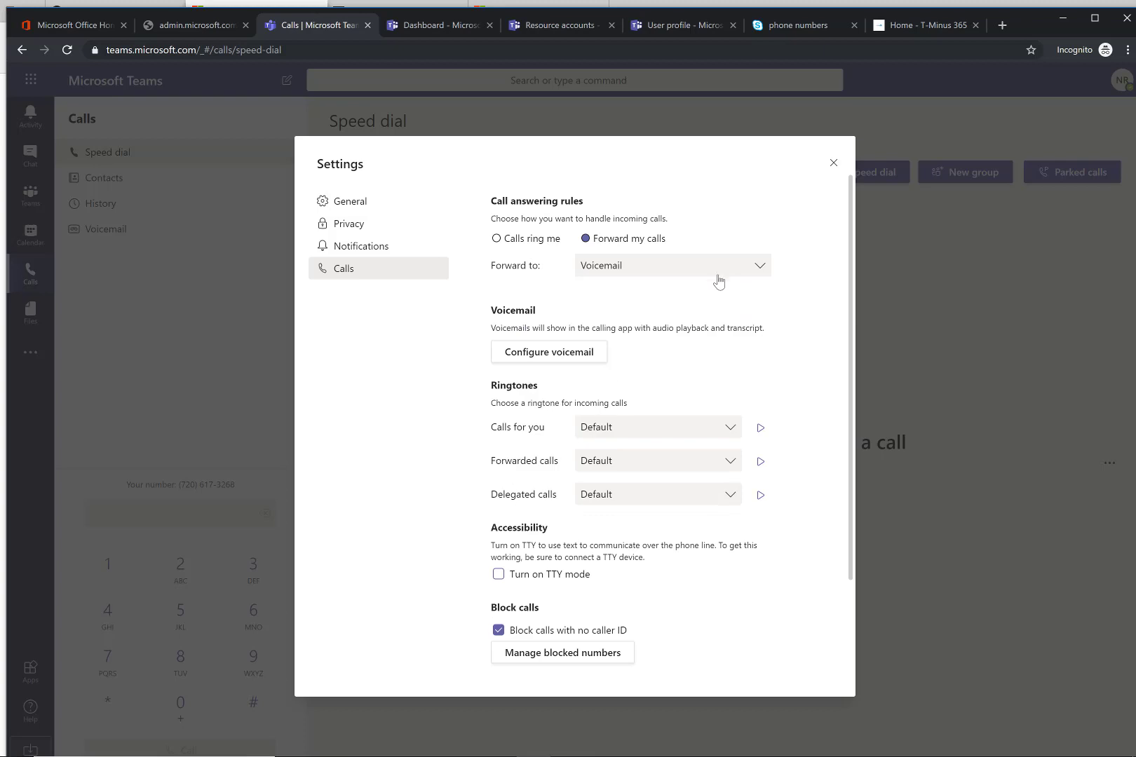
click(717, 277)
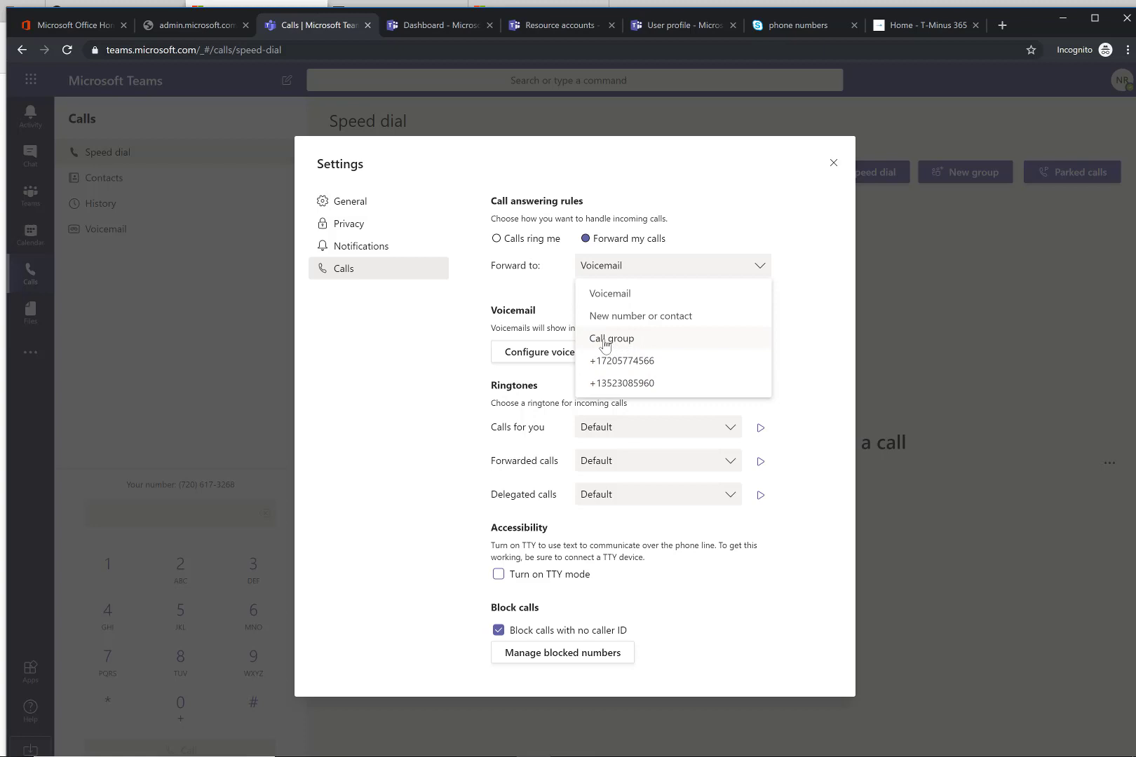
click(614, 294)
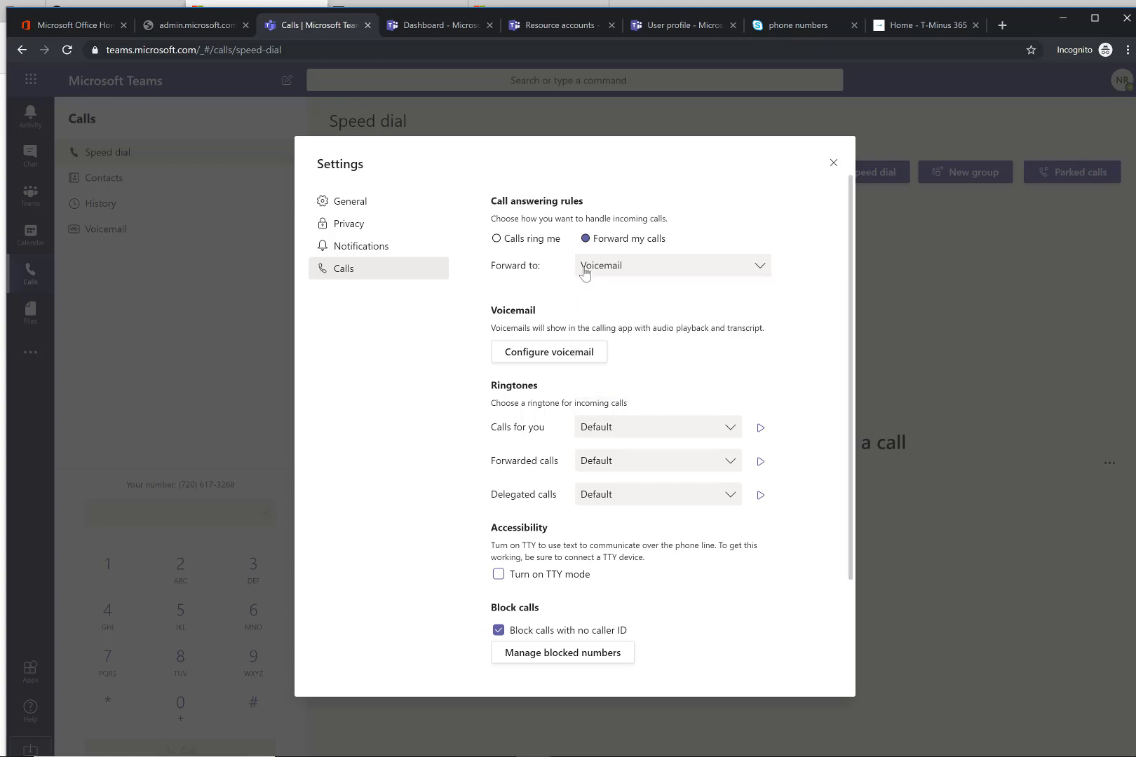
scroll(634, 506, down, 3)
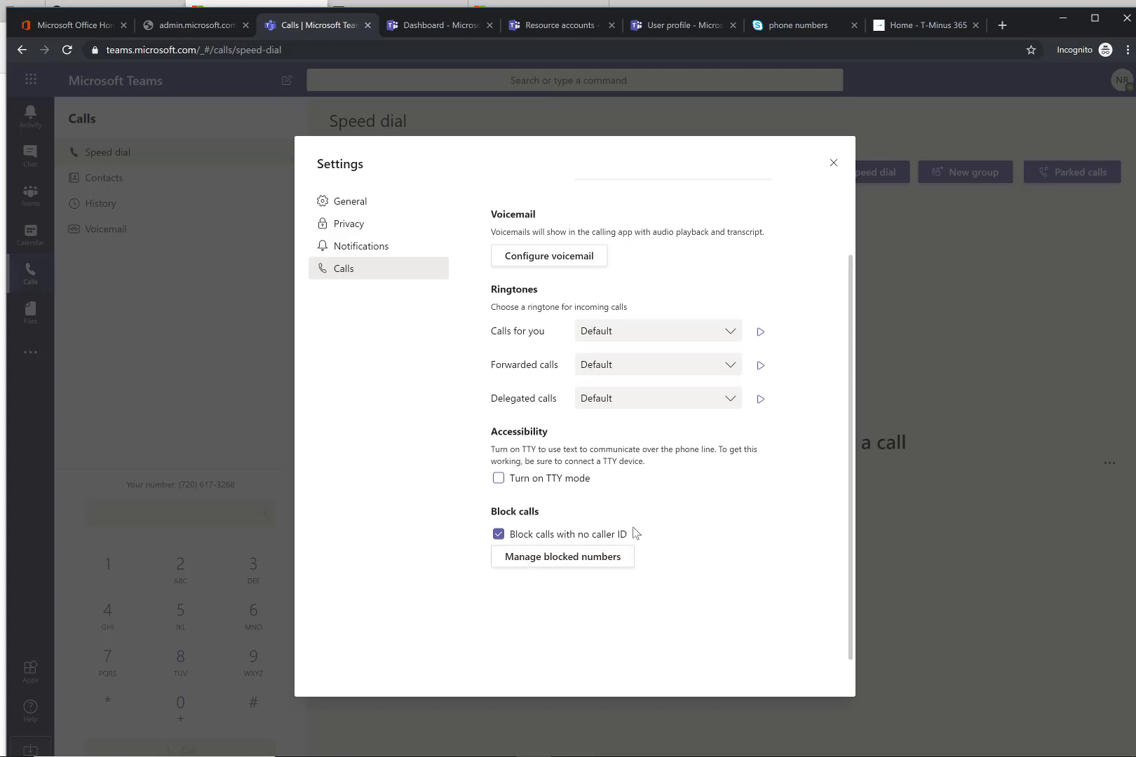
scroll(630, 527, up, 2)
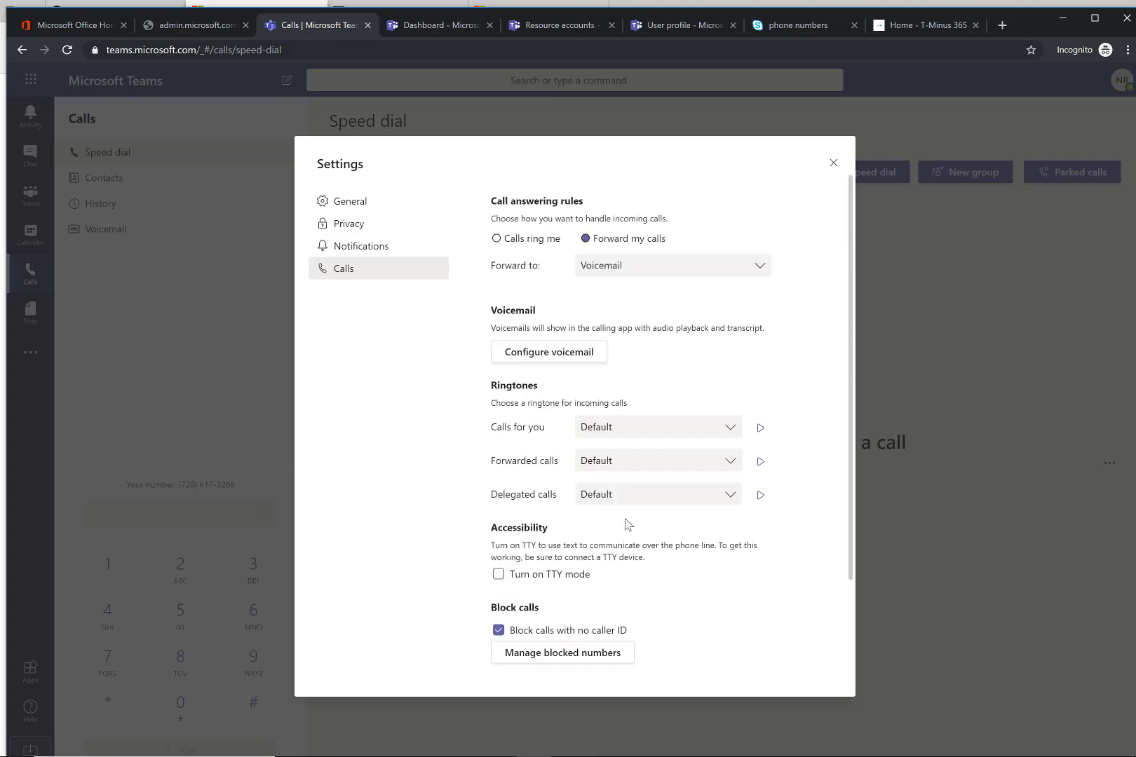
Set the call answering rule to Calls ring me, and close the settings after checking the General page
click(519, 241)
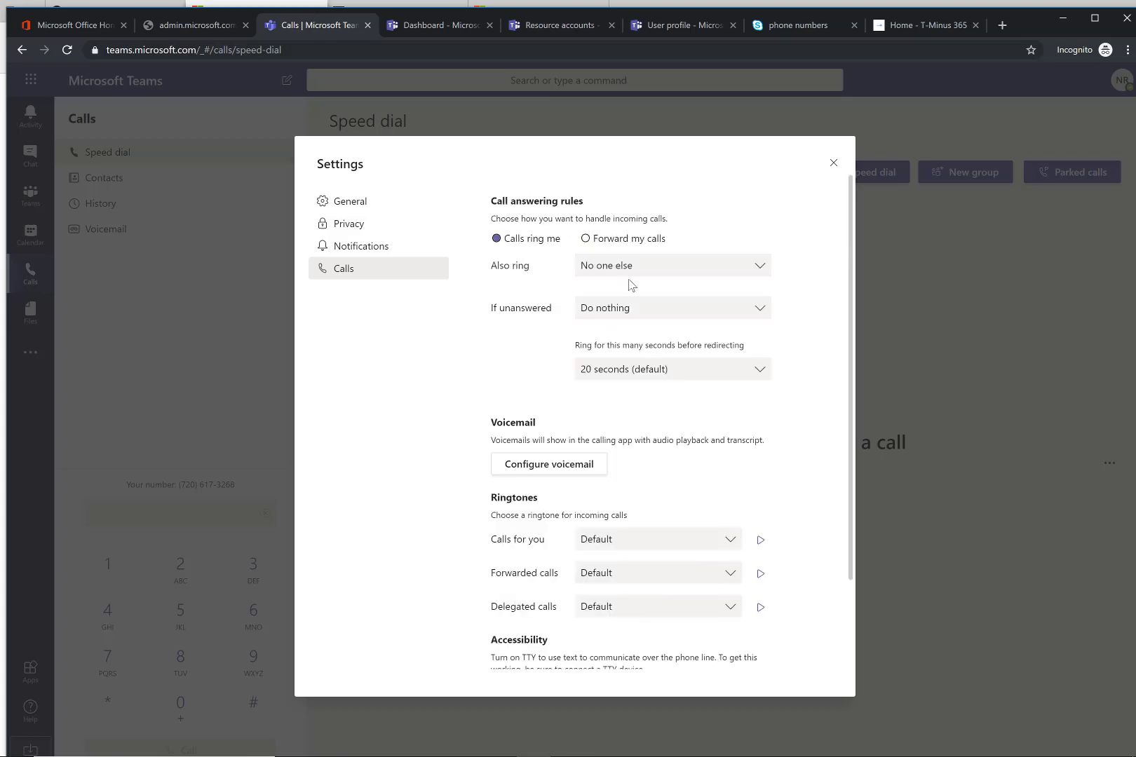
click(670, 273)
click(684, 219)
scroll(623, 544, down, 3)
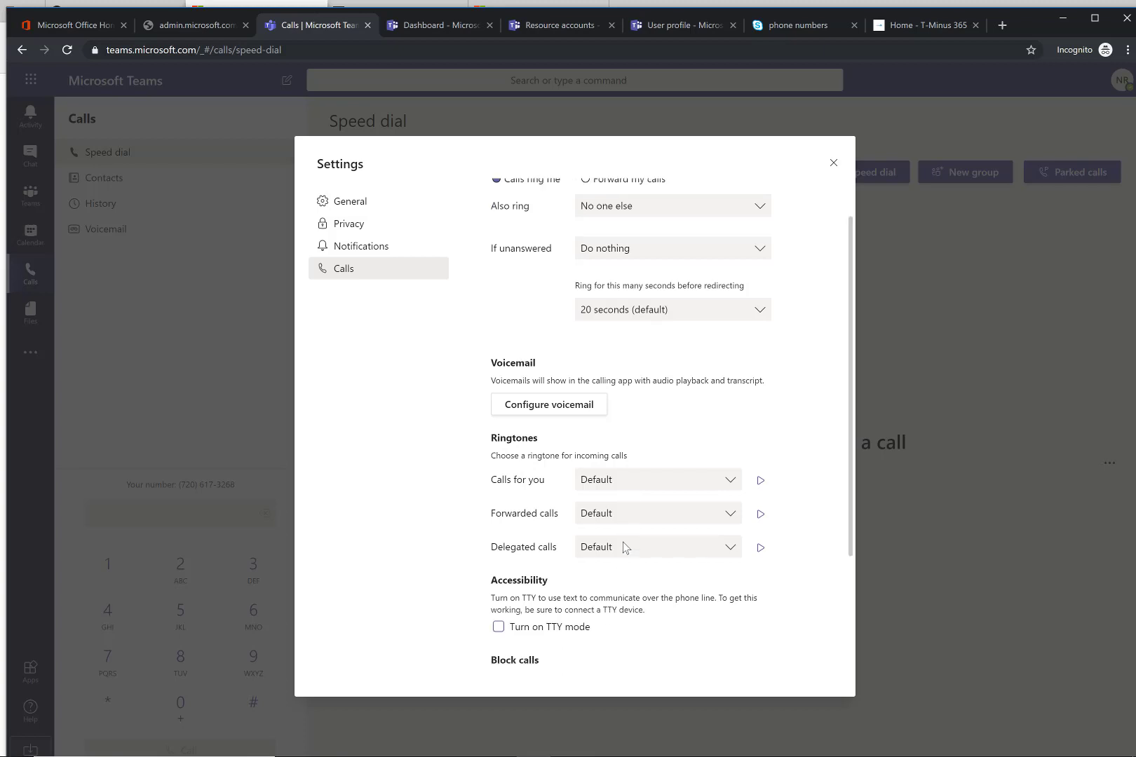
scroll(619, 564, up, 3)
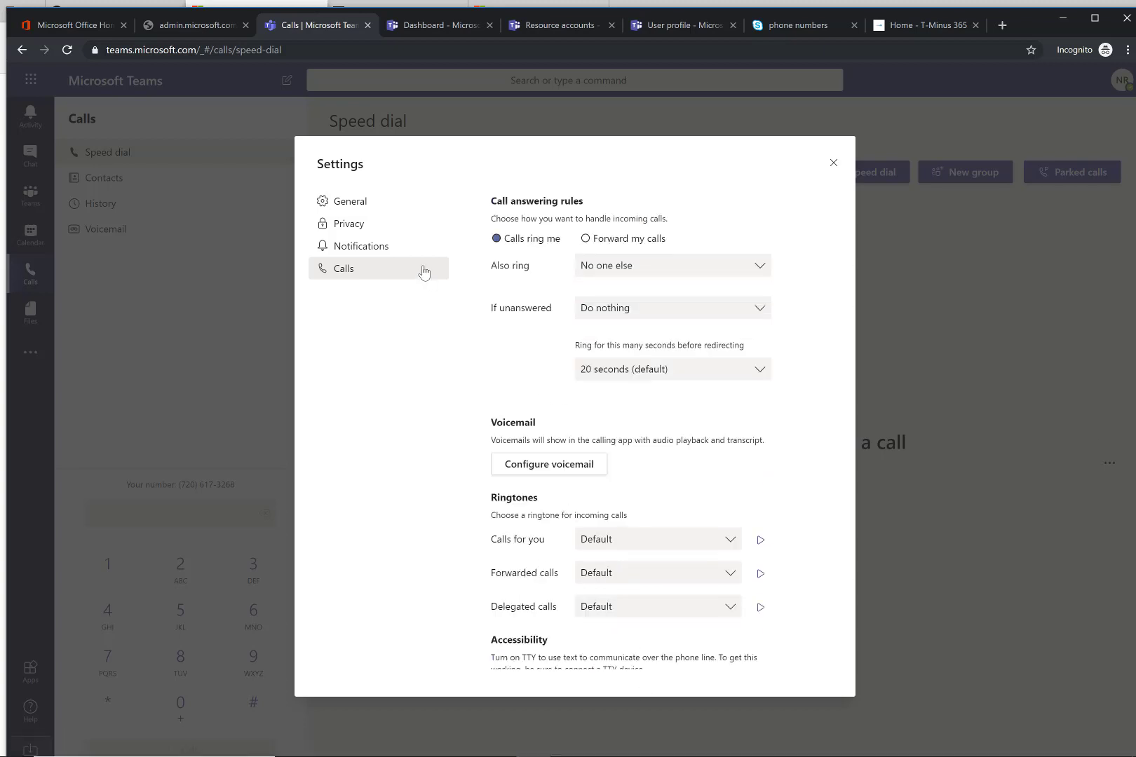
click(421, 205)
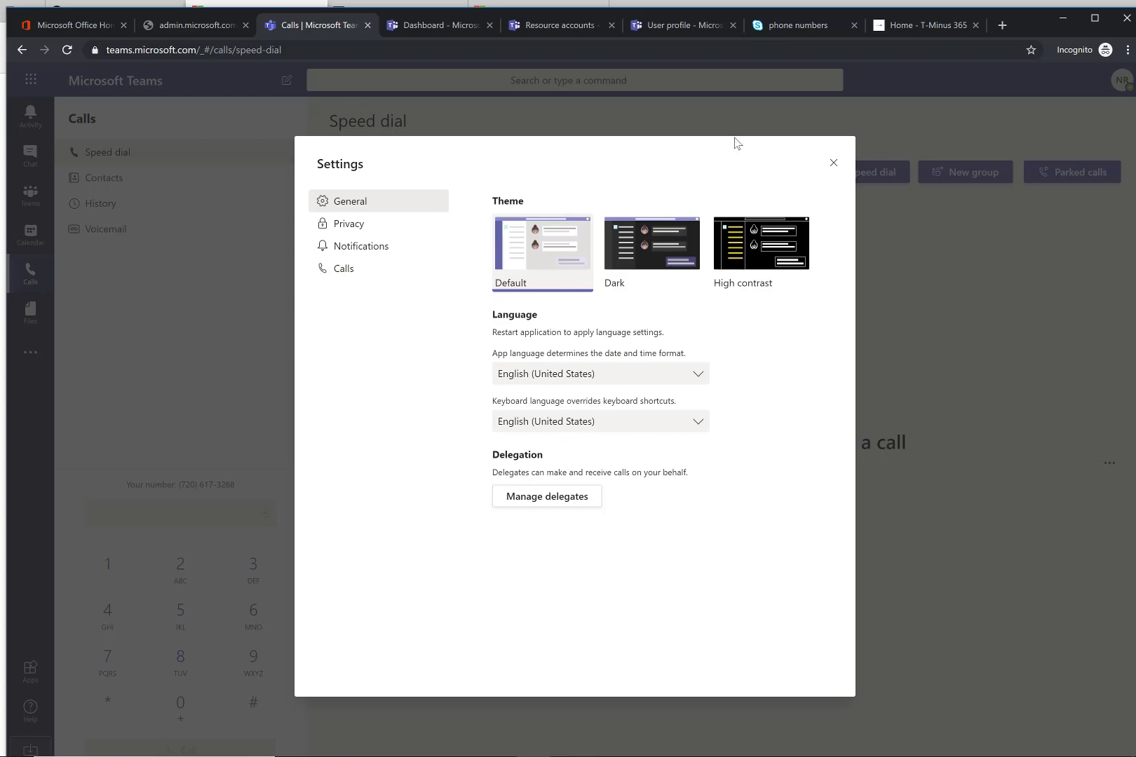
click(834, 163)
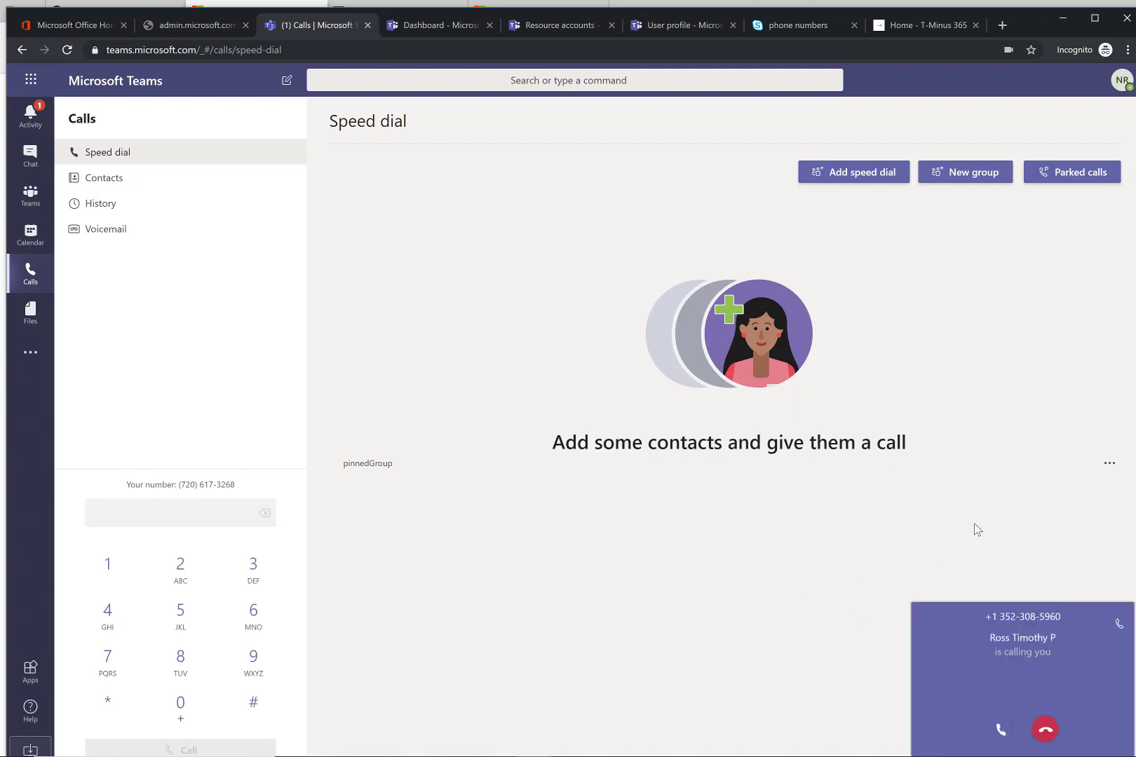
Answer the incoming call, review the Work and Work voicemail transfer options for a colleague, and cancel the transfer
click(998, 730)
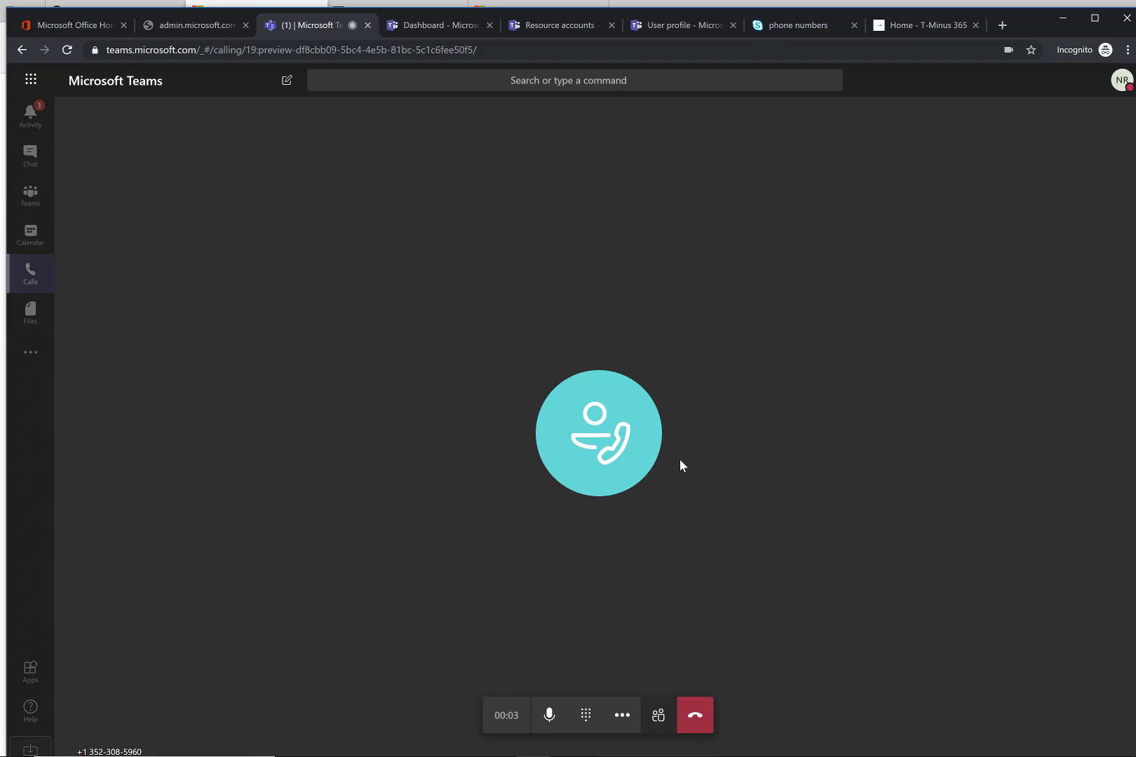
click(624, 716)
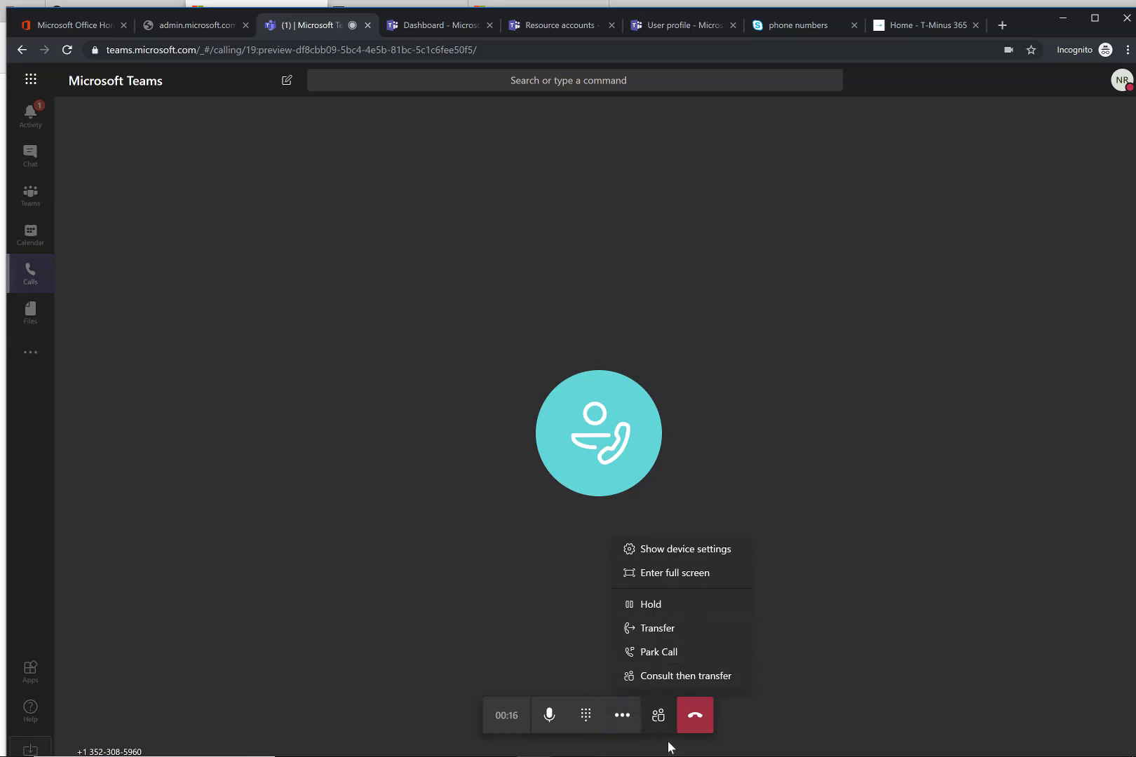
click(671, 635)
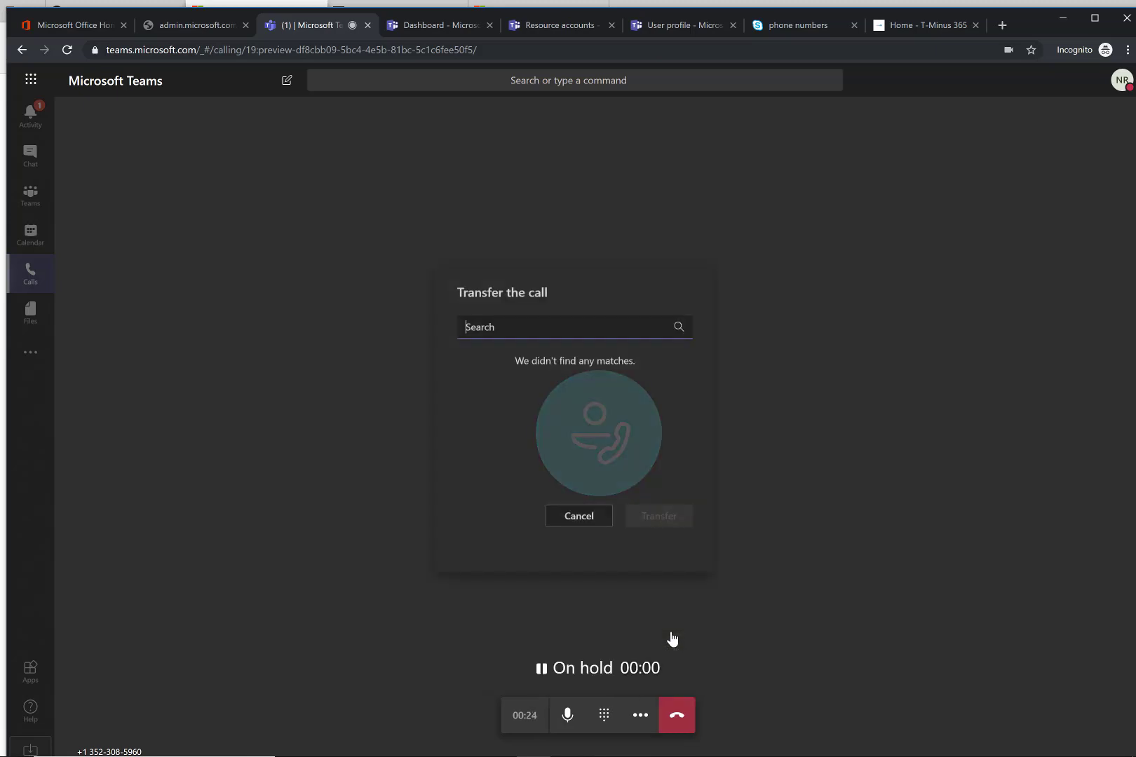
text(Bruce)
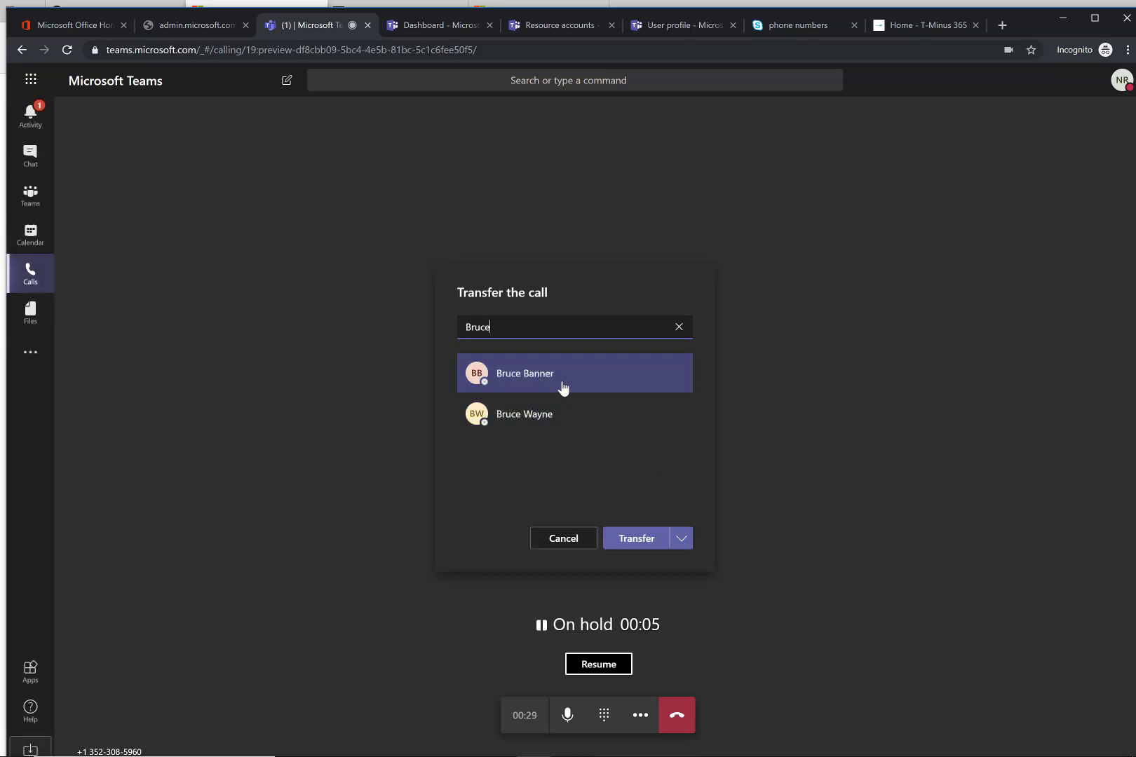
click(571, 387)
click(680, 537)
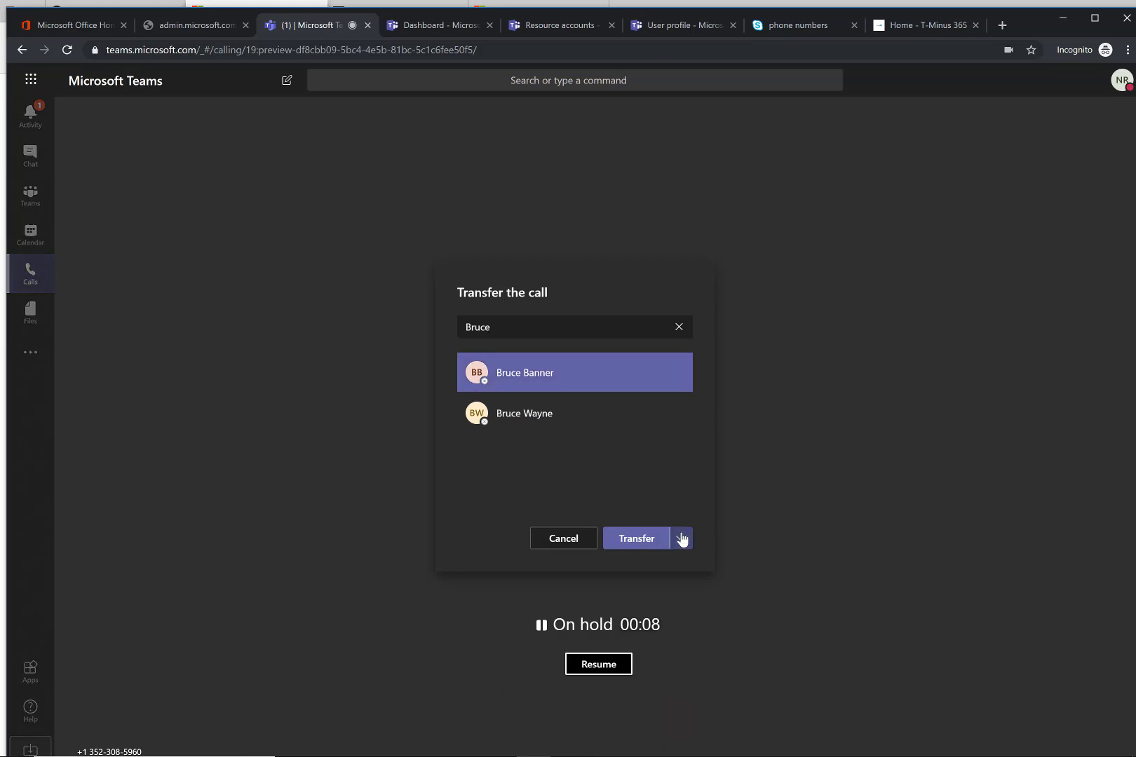
click(681, 538)
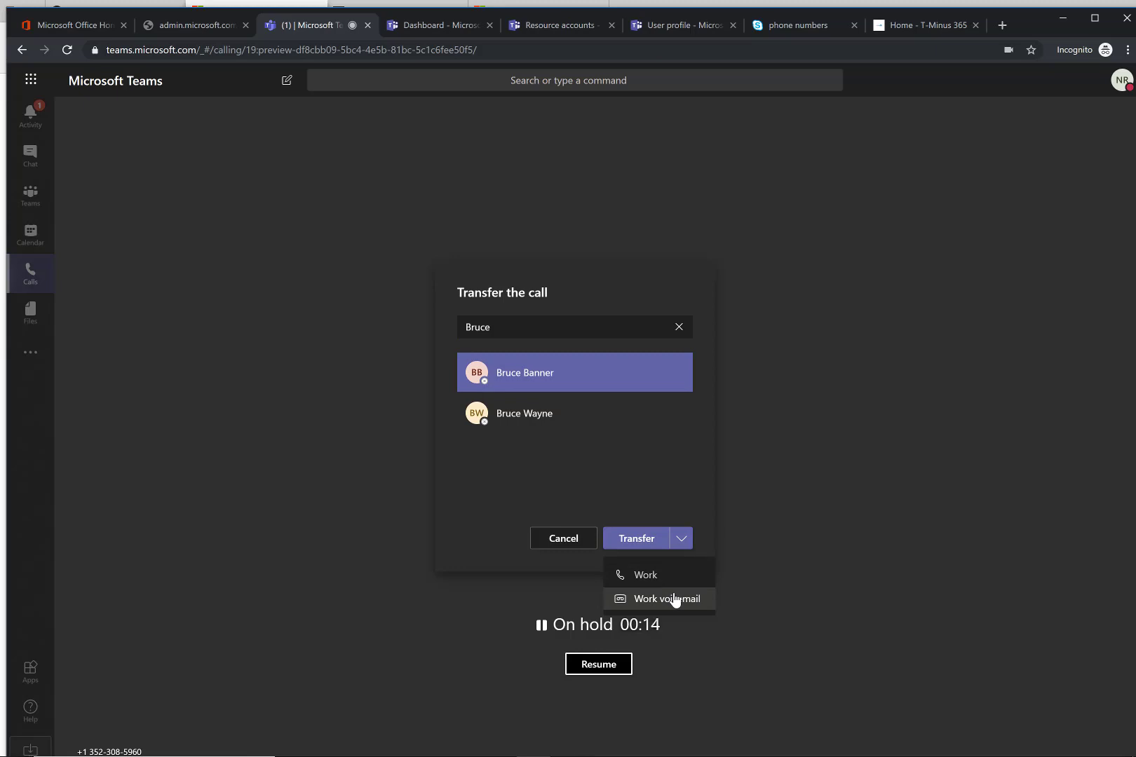
click(705, 516)
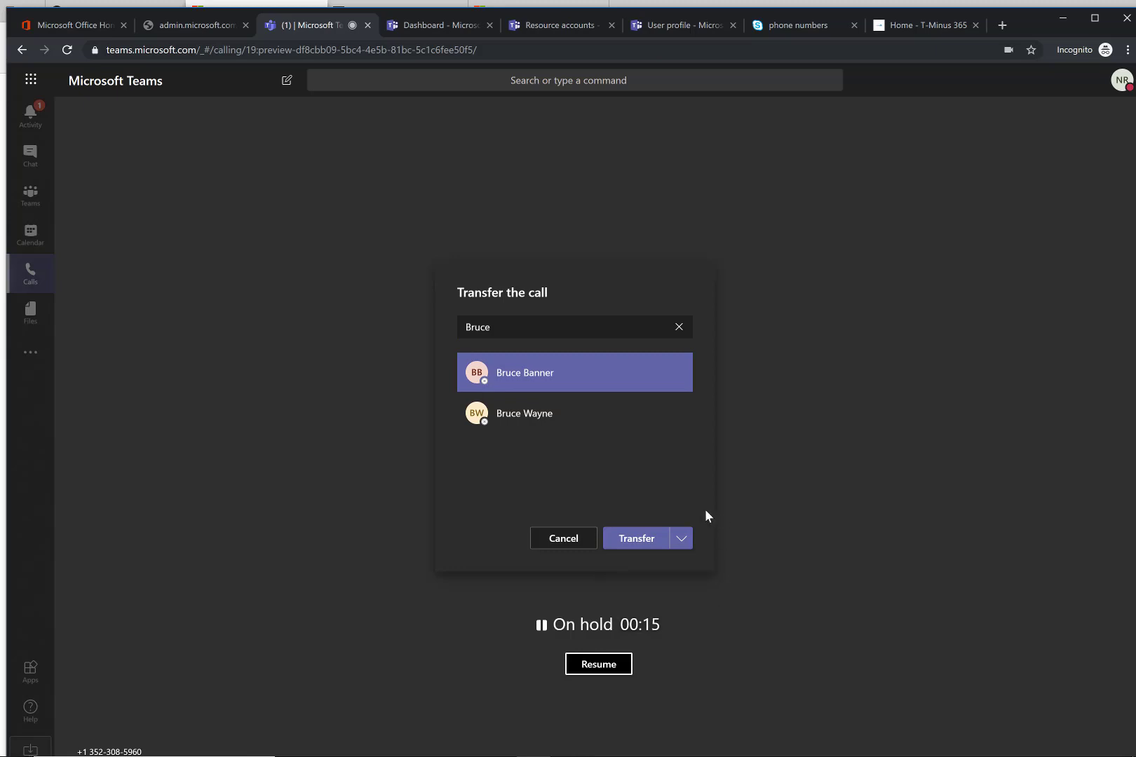
click(678, 327)
click(602, 662)
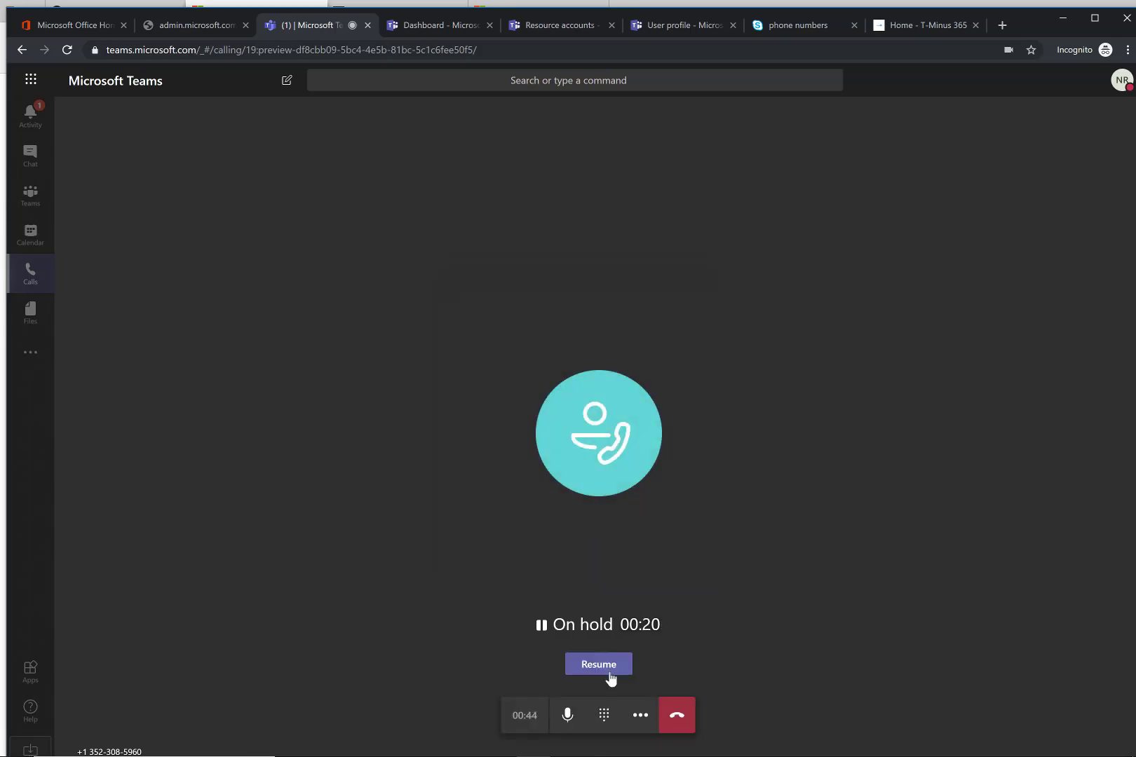
Start Consult then transfer with a colleague, review the consultation window and its transfer options, and stop consulting
click(640, 716)
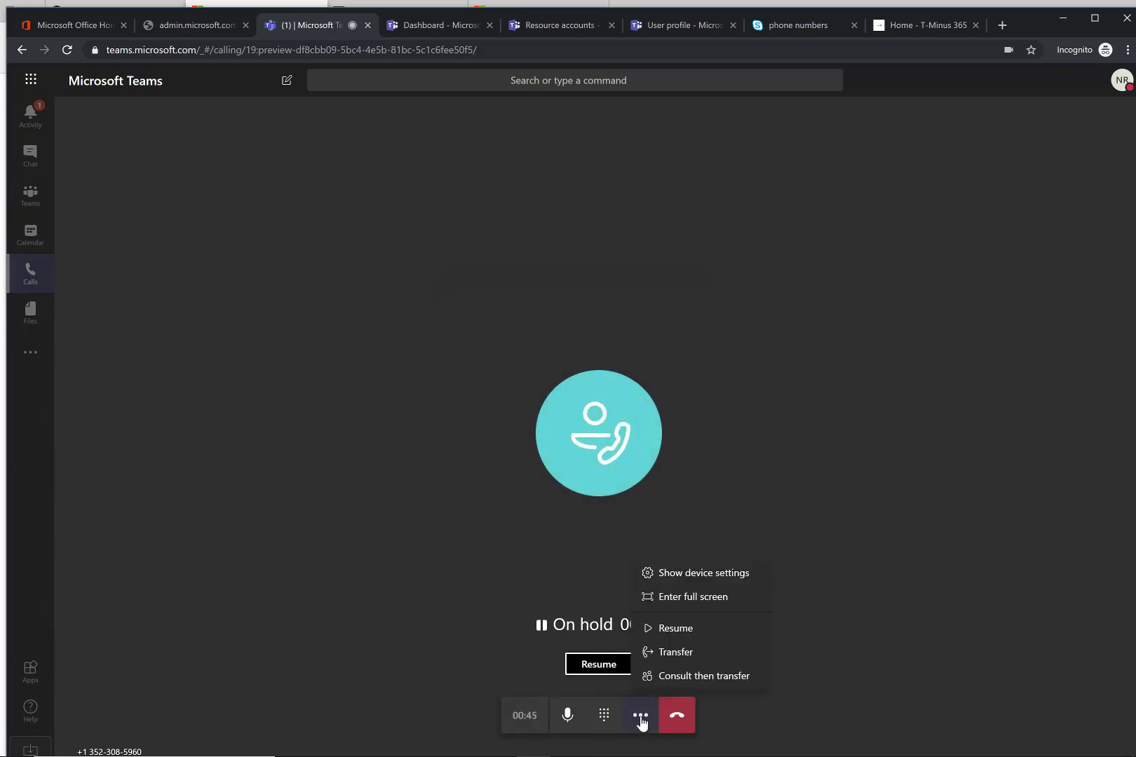
click(695, 678)
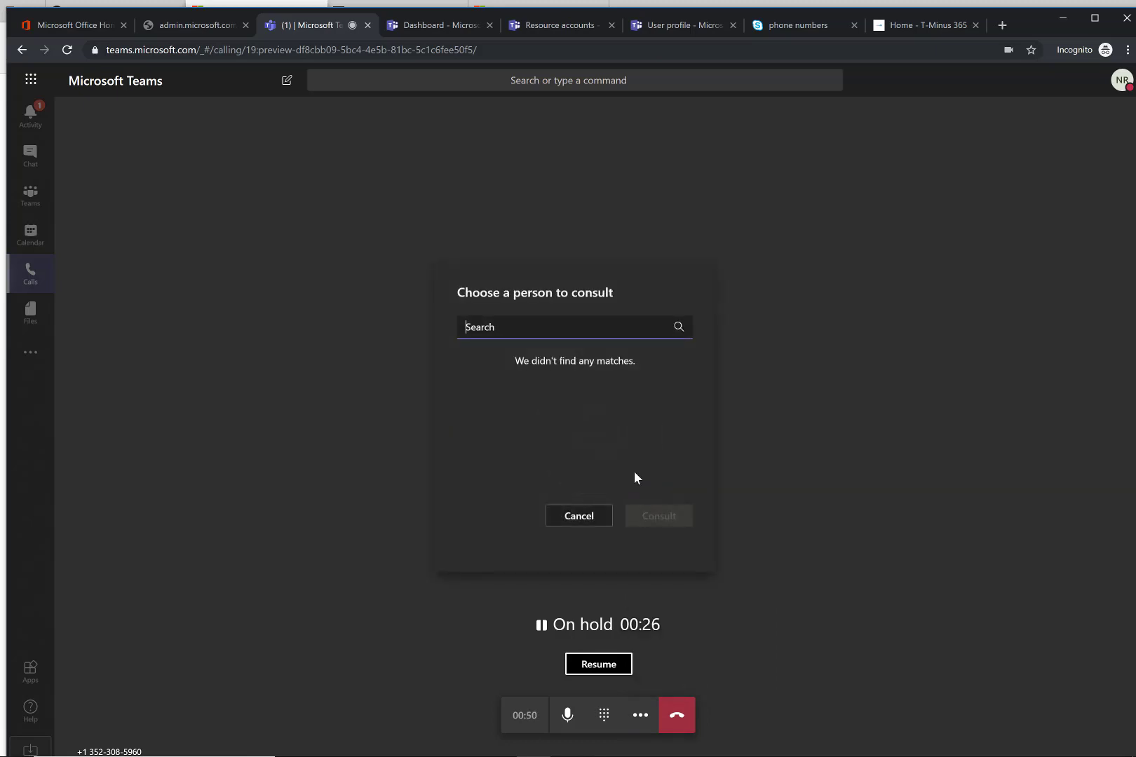
text(Bruce)
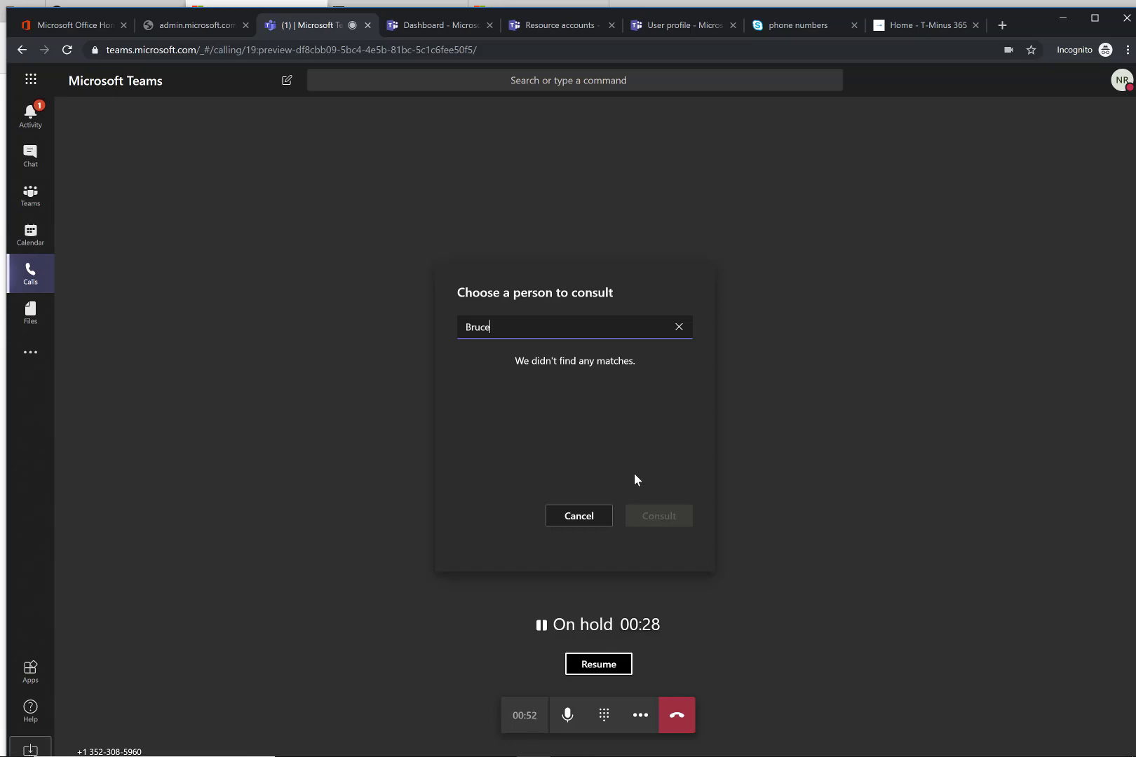
click(584, 389)
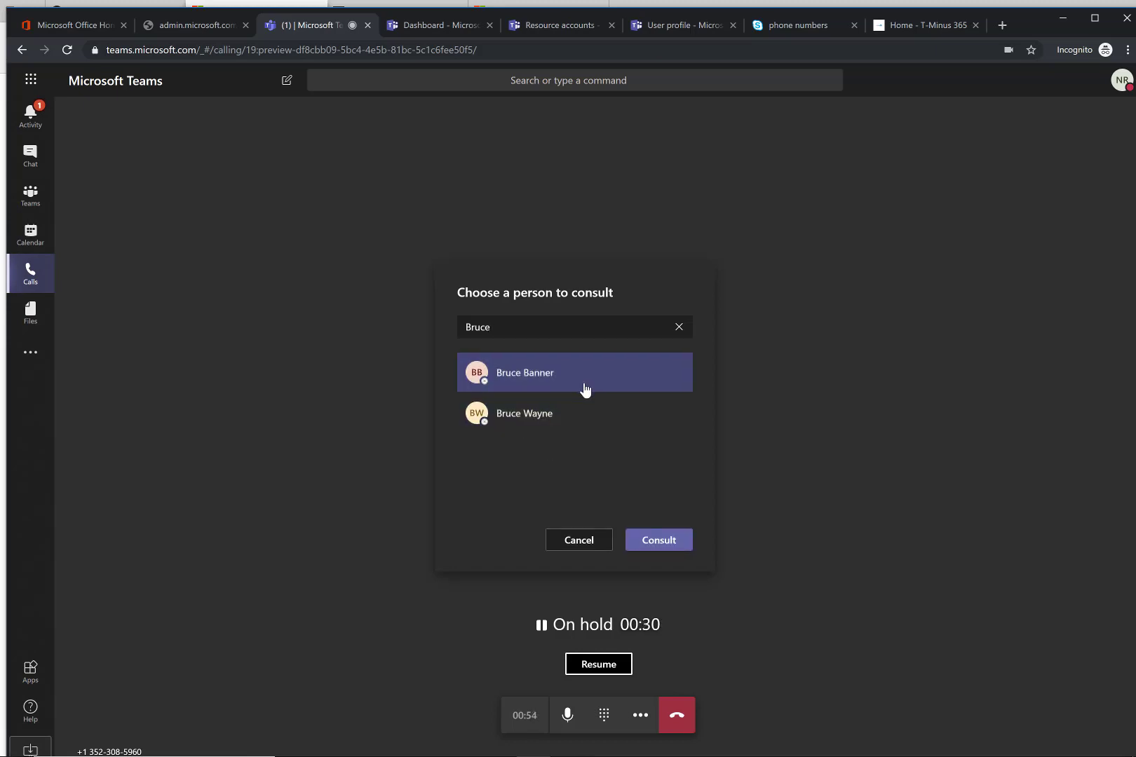
click(656, 543)
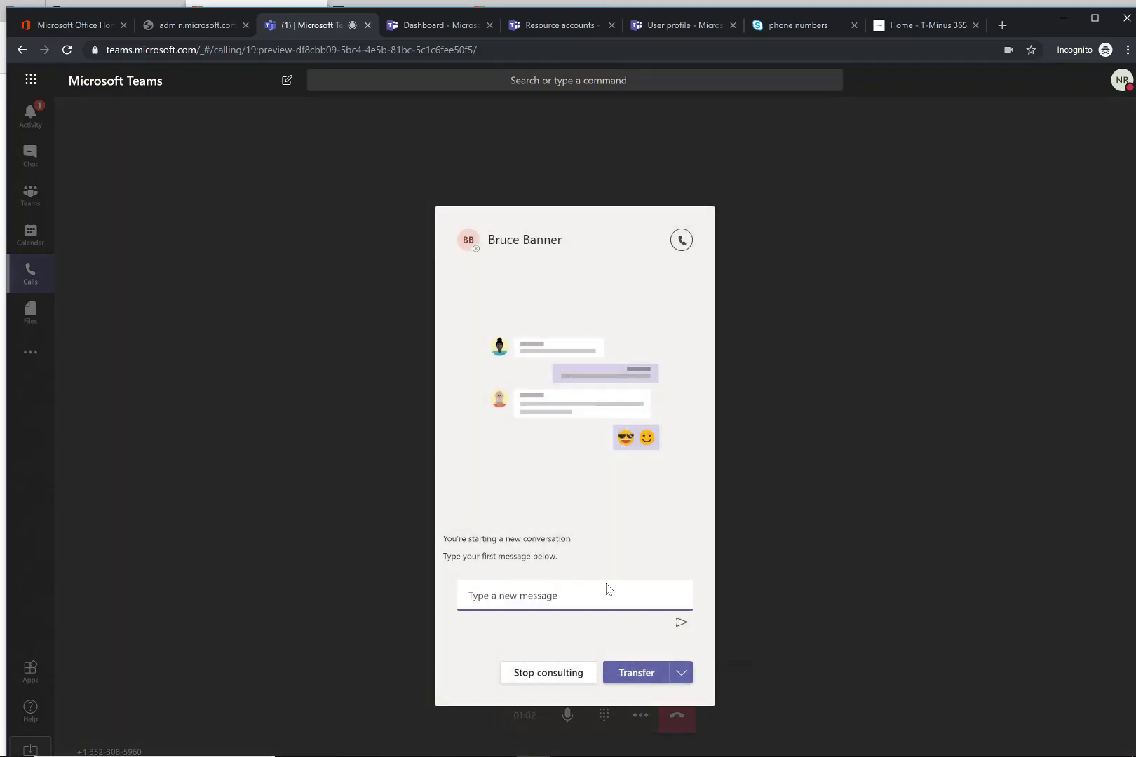
click(683, 673)
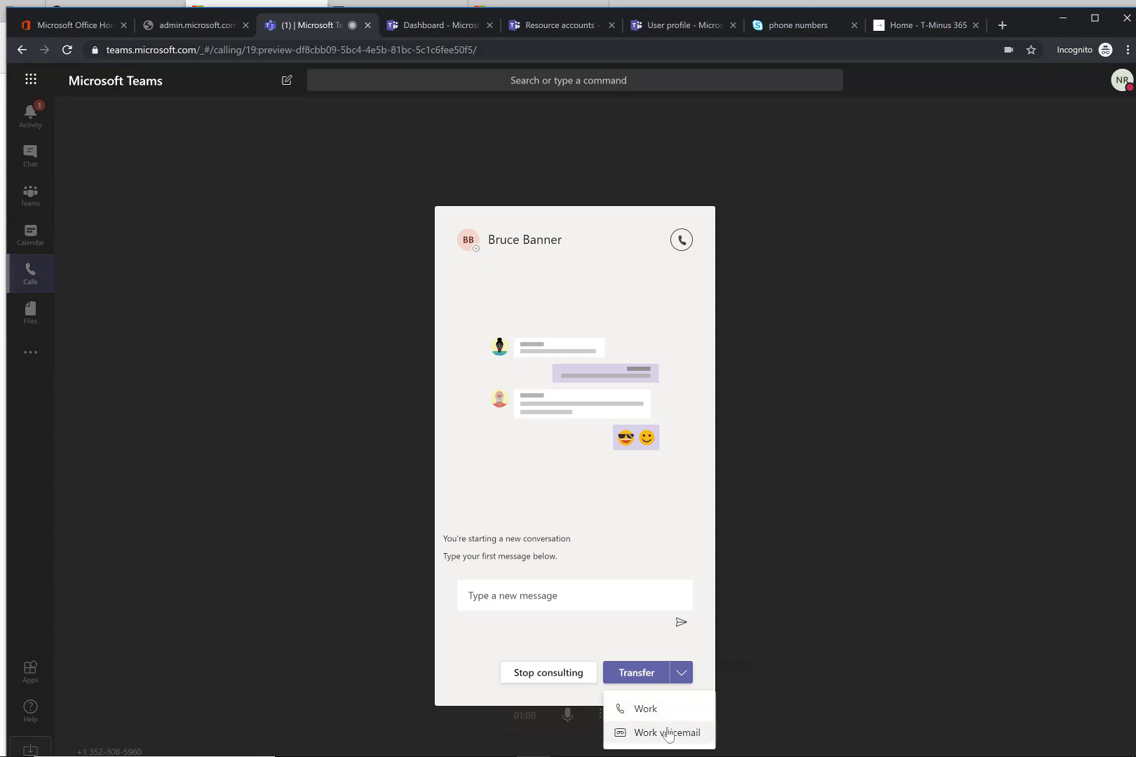
click(737, 362)
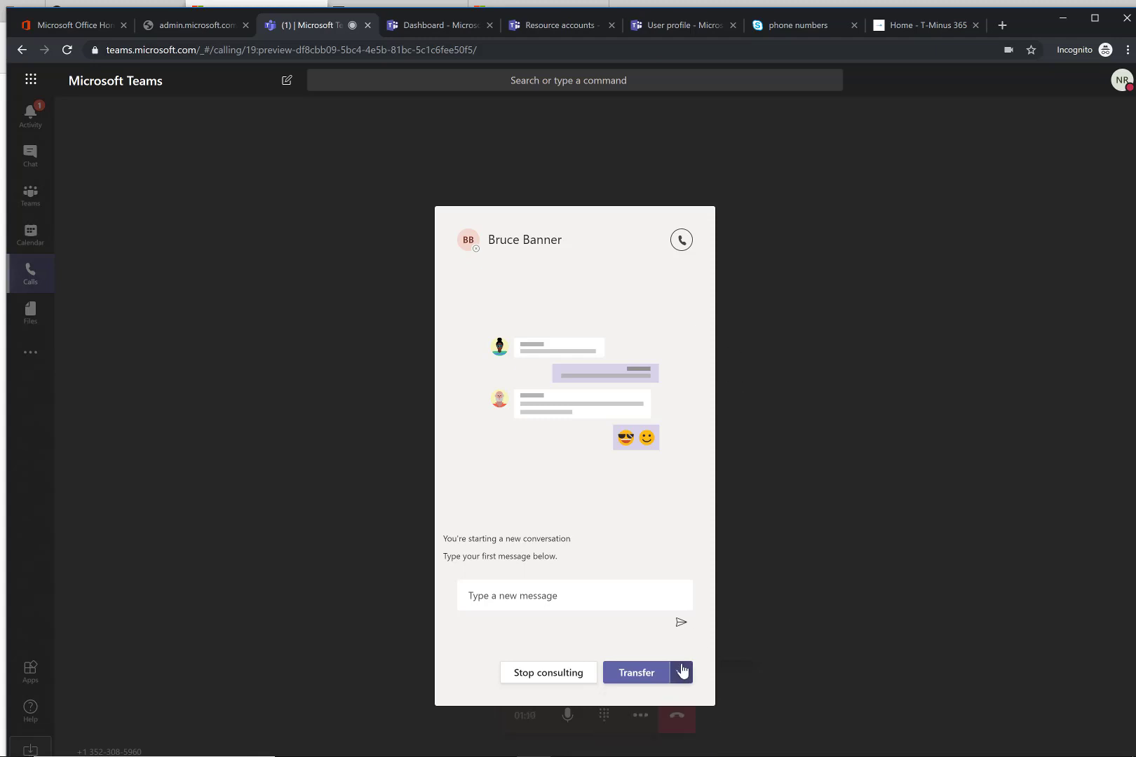
click(551, 678)
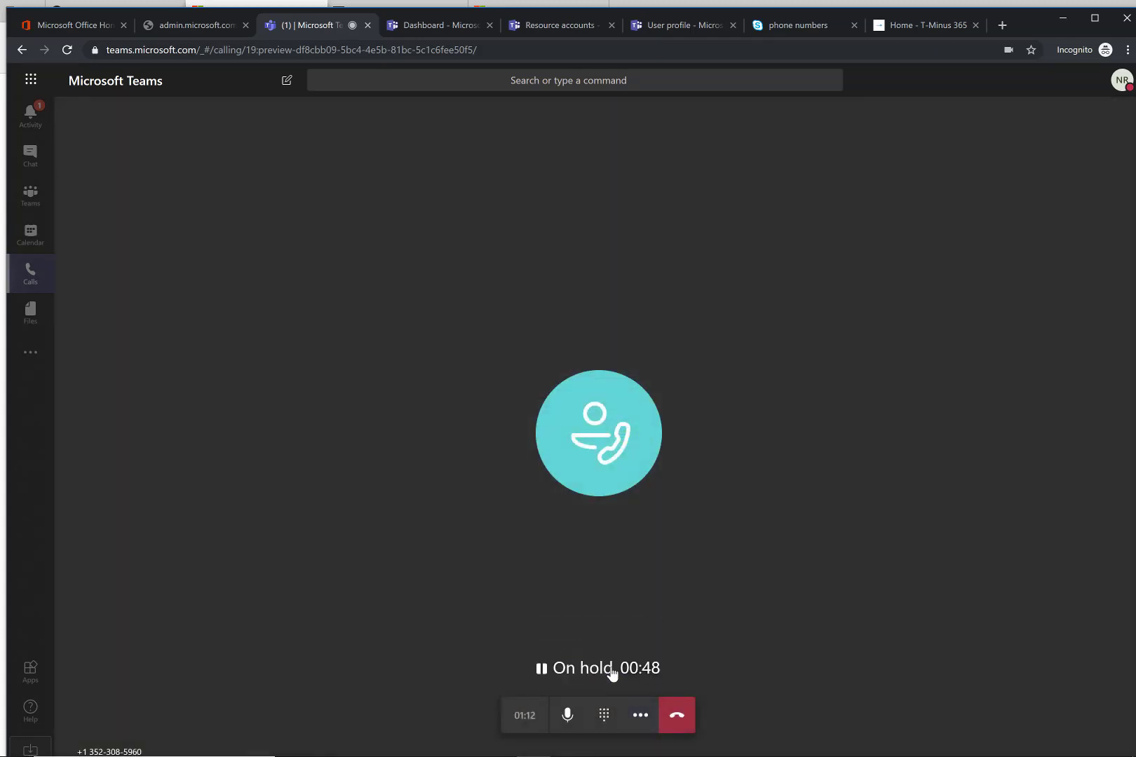
Park the active call, view its parked call banner in Calls, and dismiss the banner
click(638, 714)
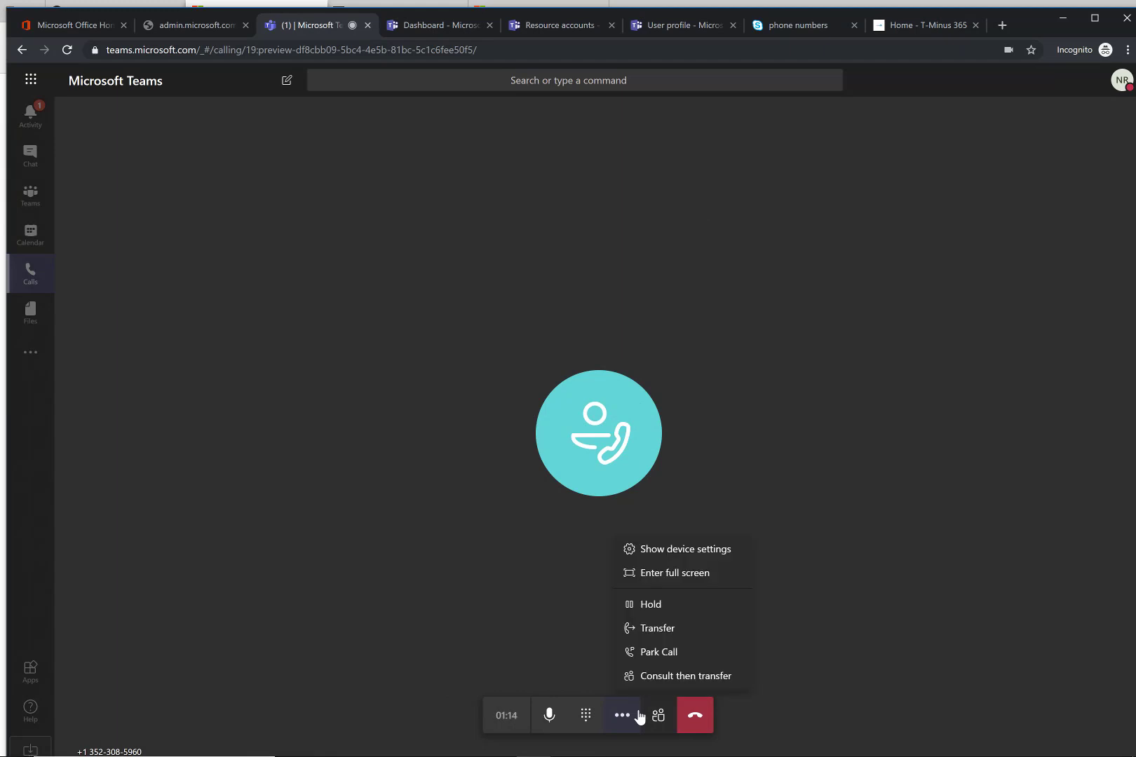
click(662, 658)
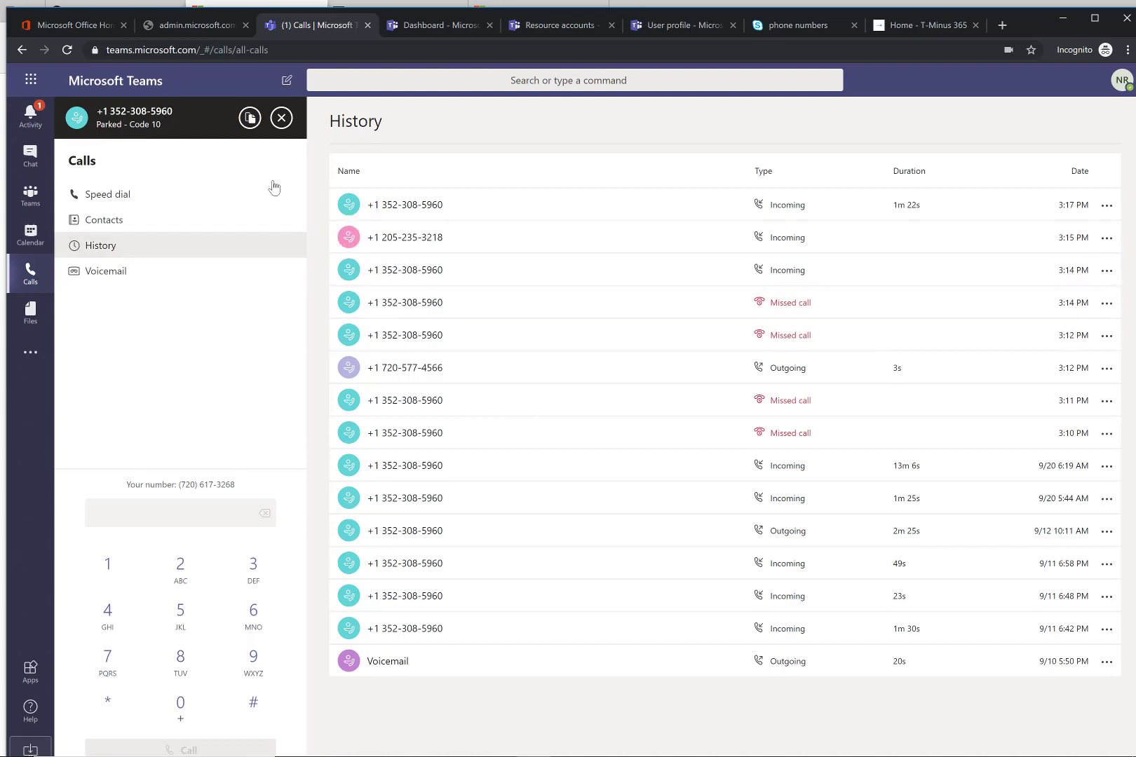
click(32, 154)
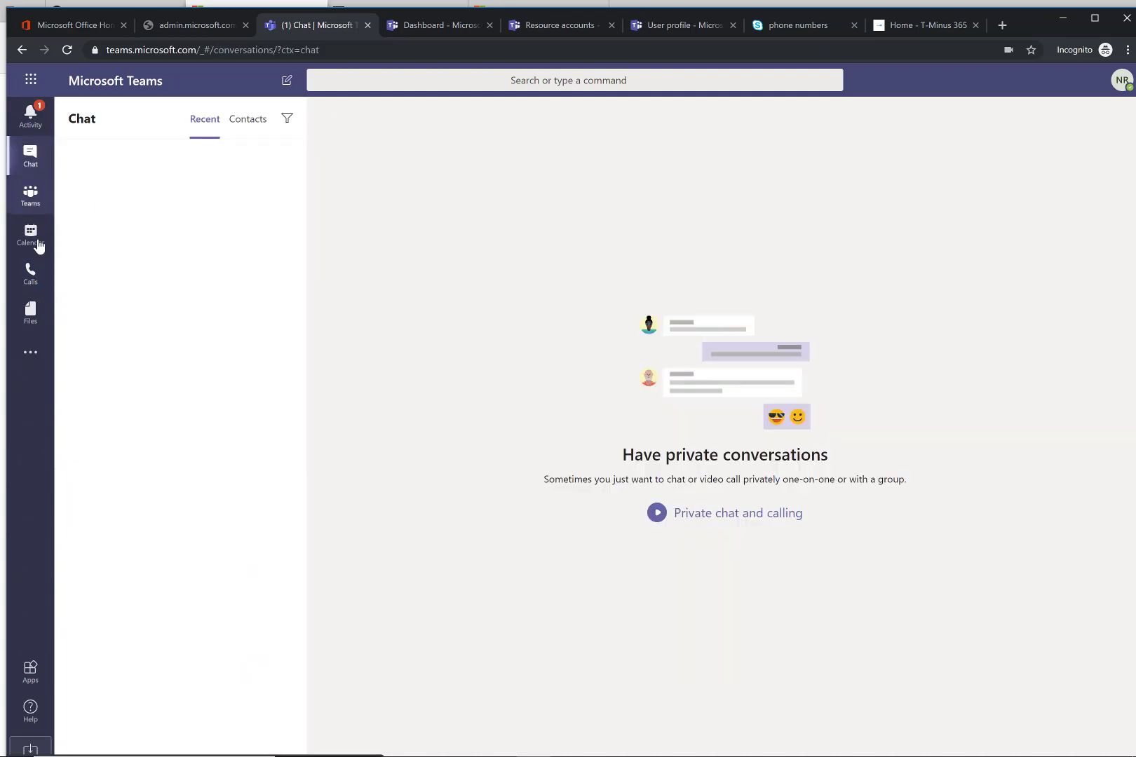
click(28, 273)
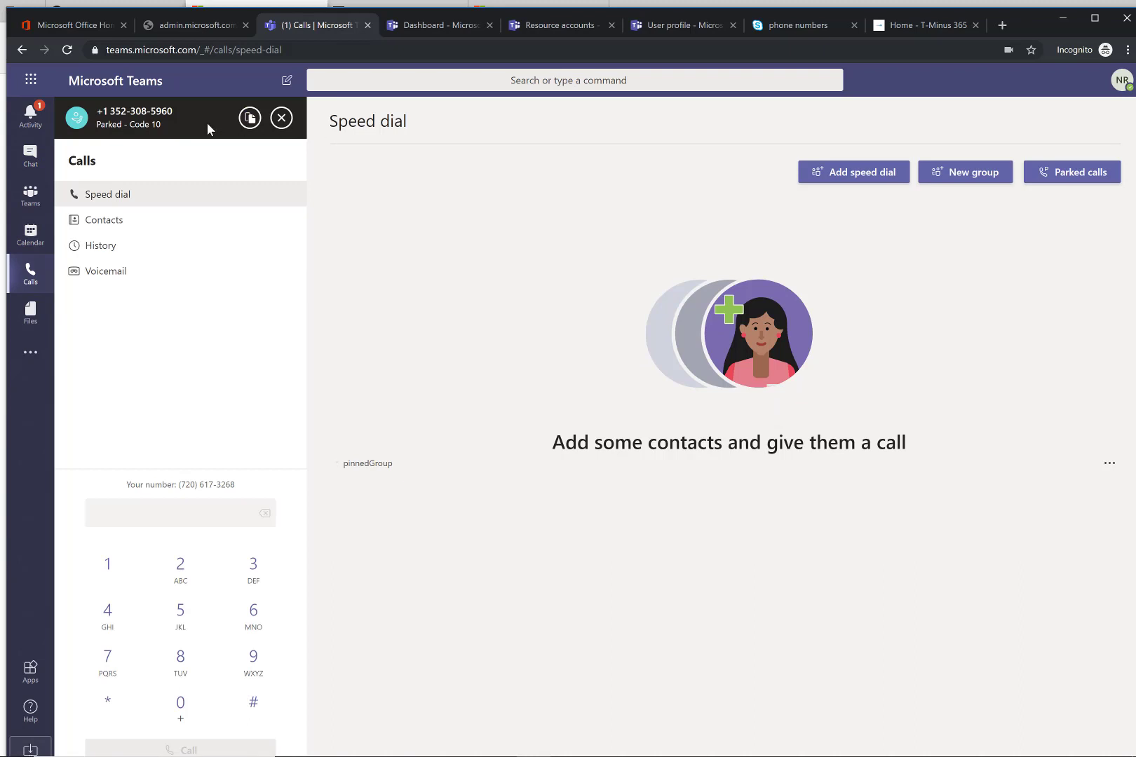
click(282, 117)
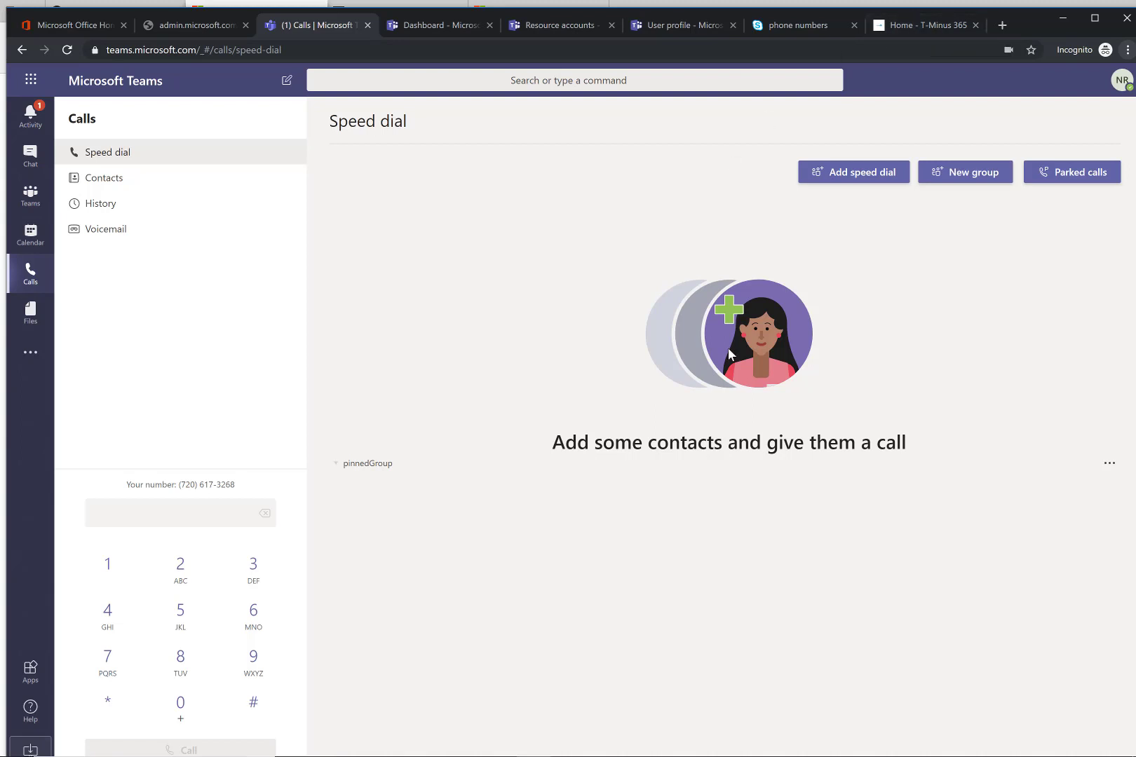
Switch to Edge and look through the Microsoft Teams Cloud Voice Implementation Guide's opening pages, from guide description and licensing to number port orders
key(alt+Tab)
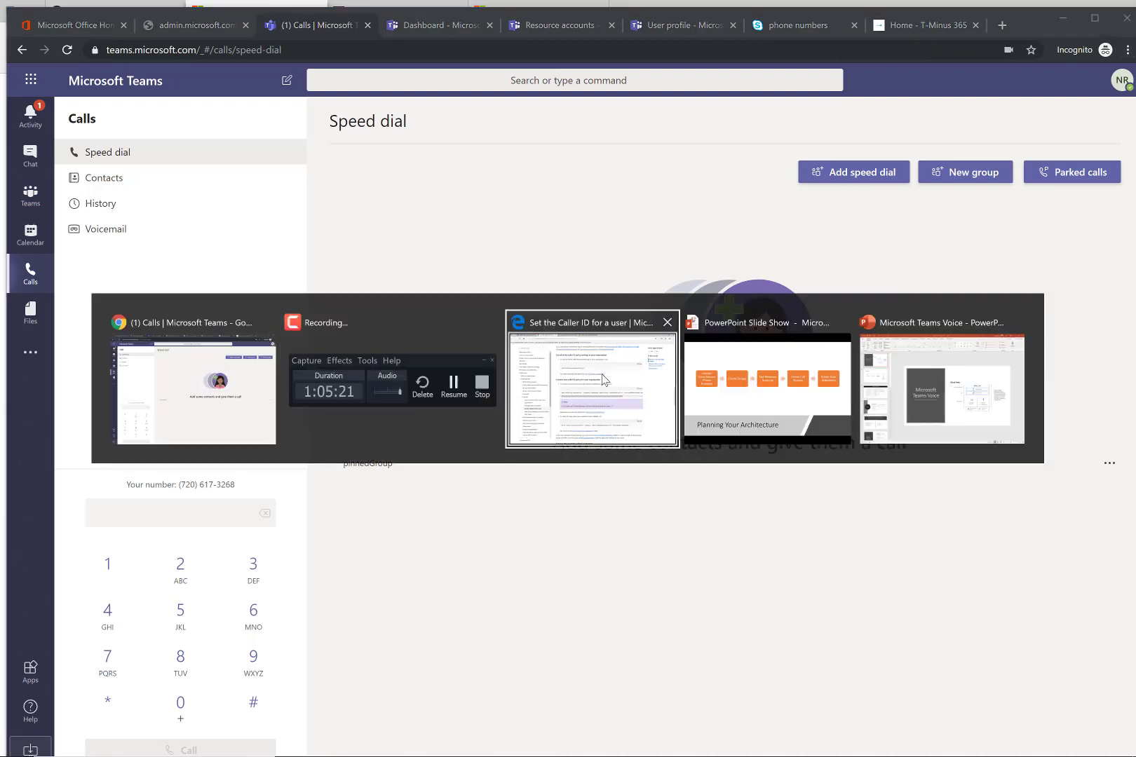
click(632, 392)
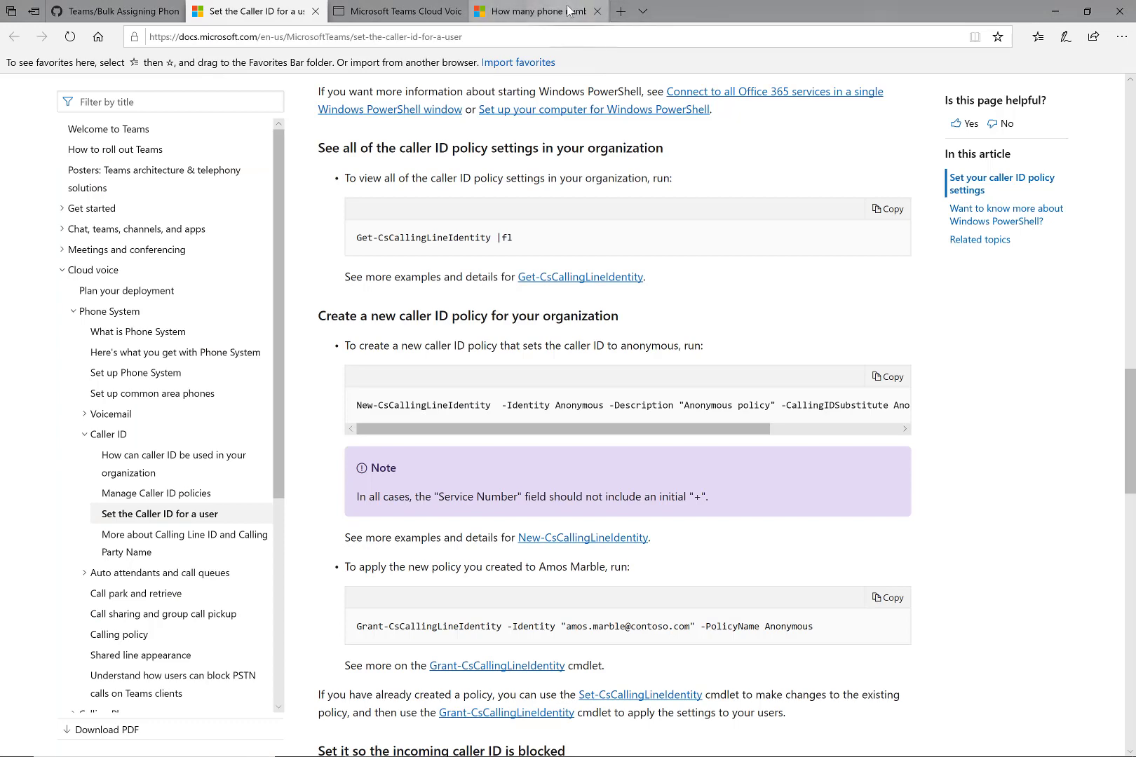
click(540, 11)
click(395, 11)
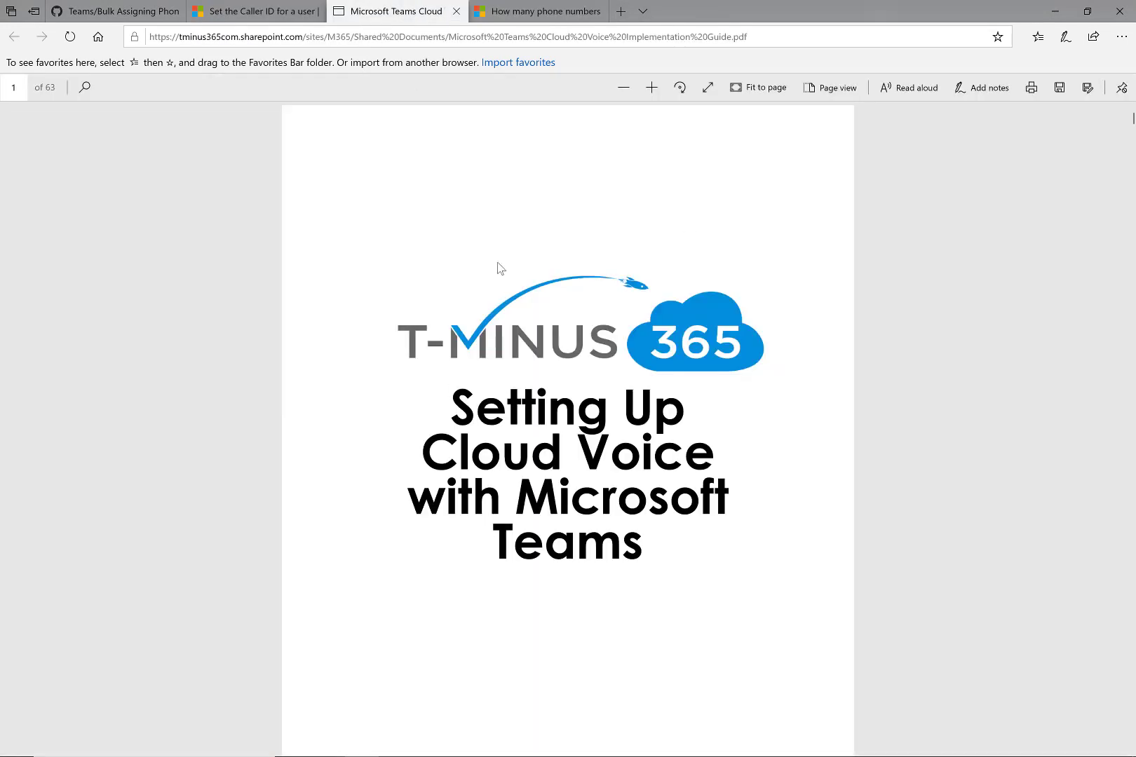
scroll(531, 370, down, 5)
scroll(531, 369, down, 15)
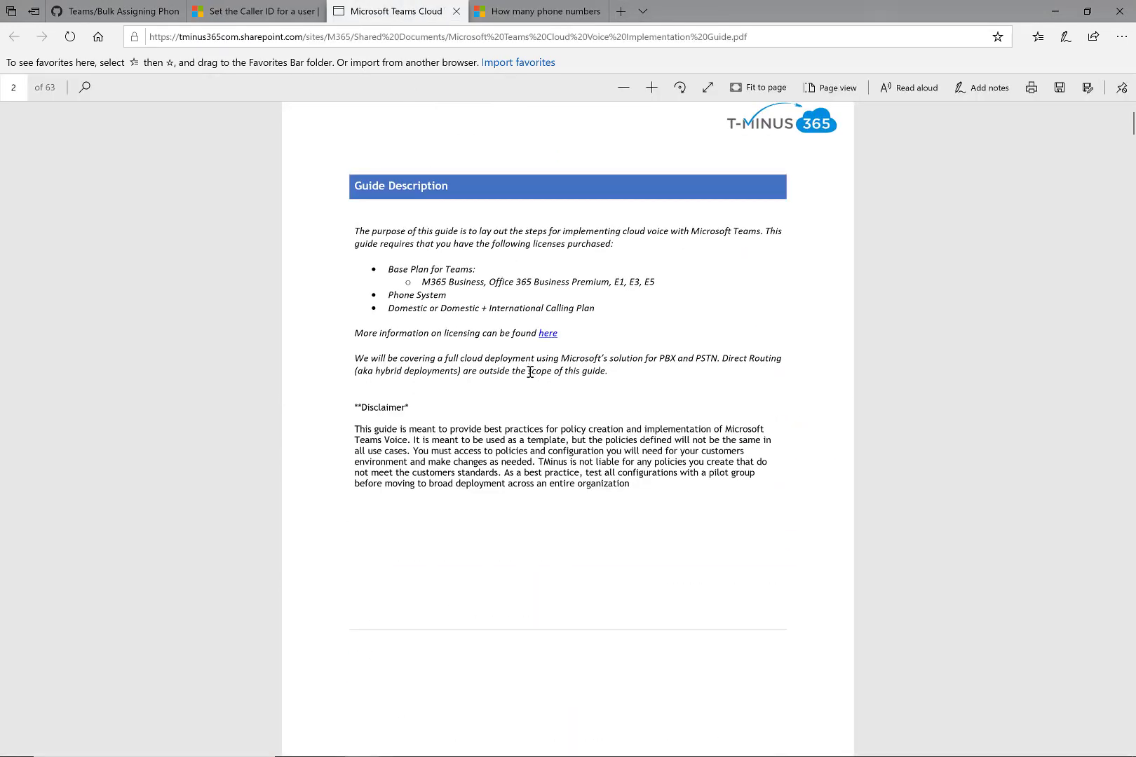
scroll(627, 668, down, 15)
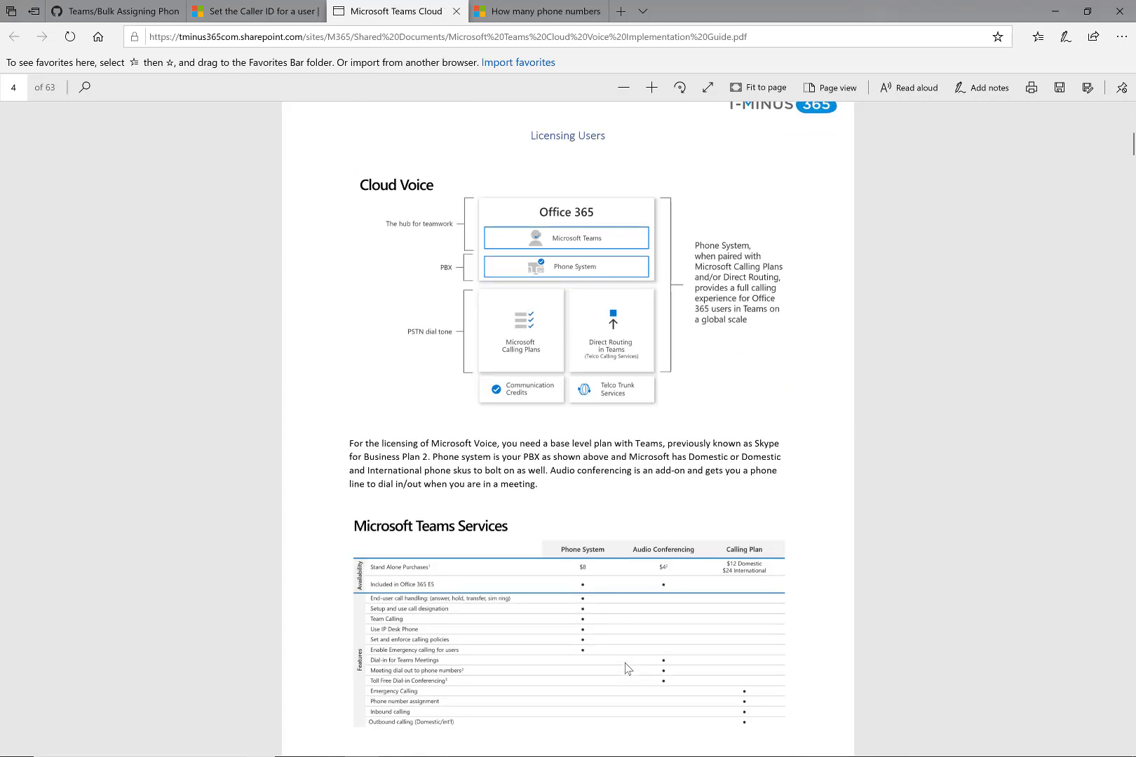
scroll(627, 668, down, 15)
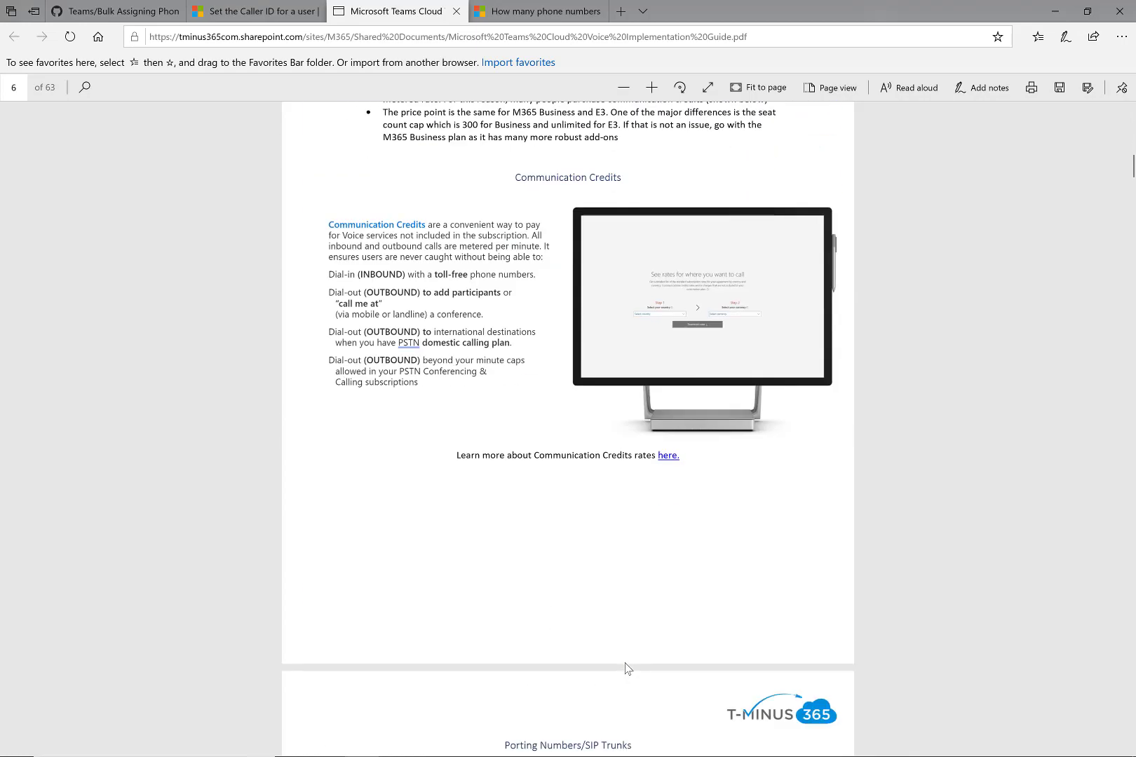
scroll(628, 669, down, 10)
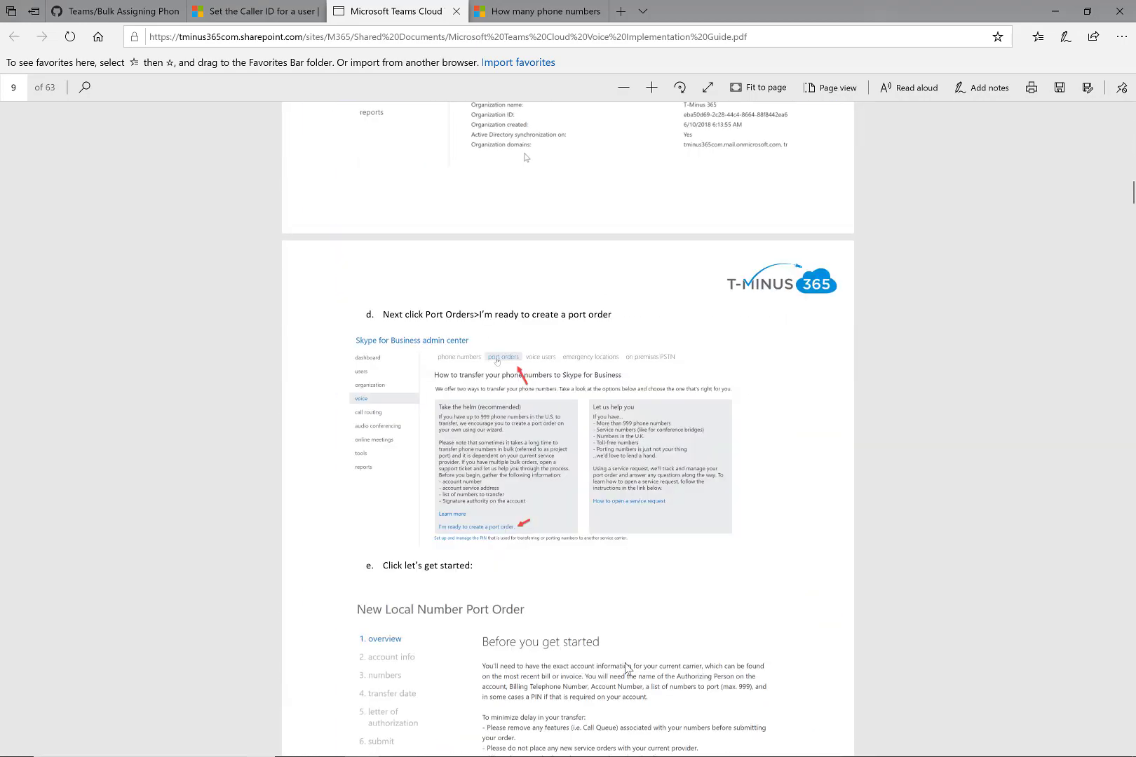
Switch to the running PowerPoint slide show and advance past the General Guidelines slides to the closing Contact Me slide
key(alt+Tab)
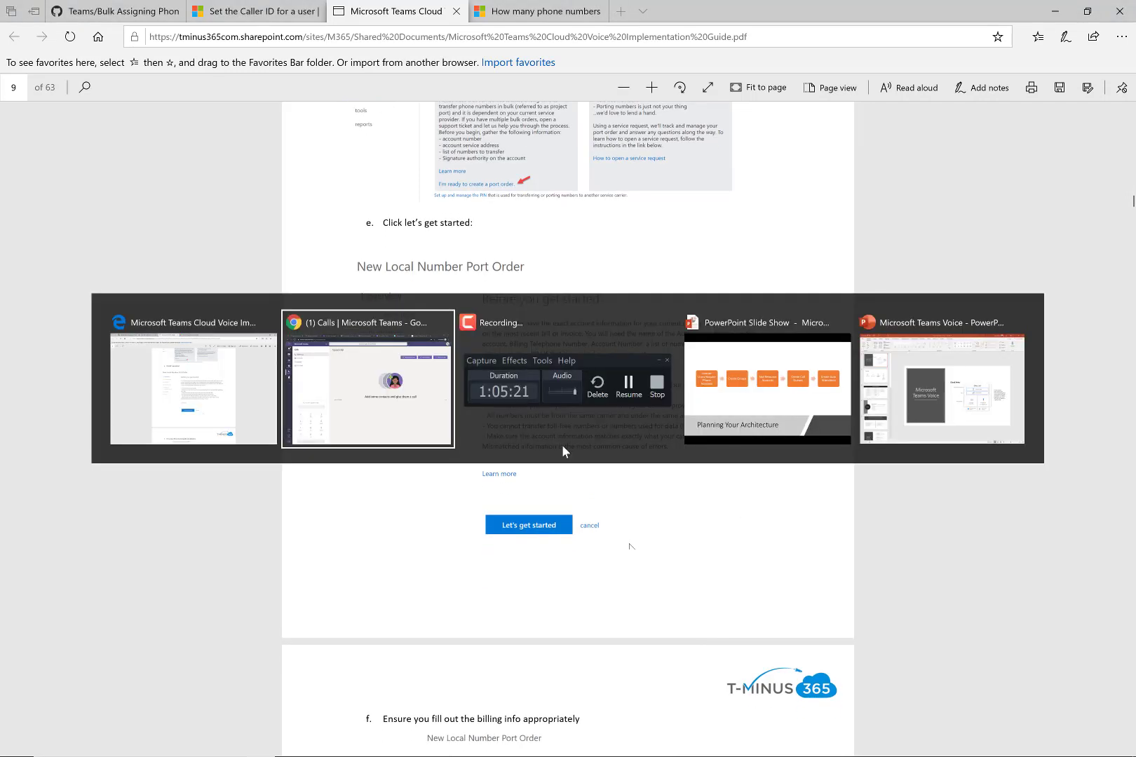
key(alt+Tab)
key(alt+Tab)
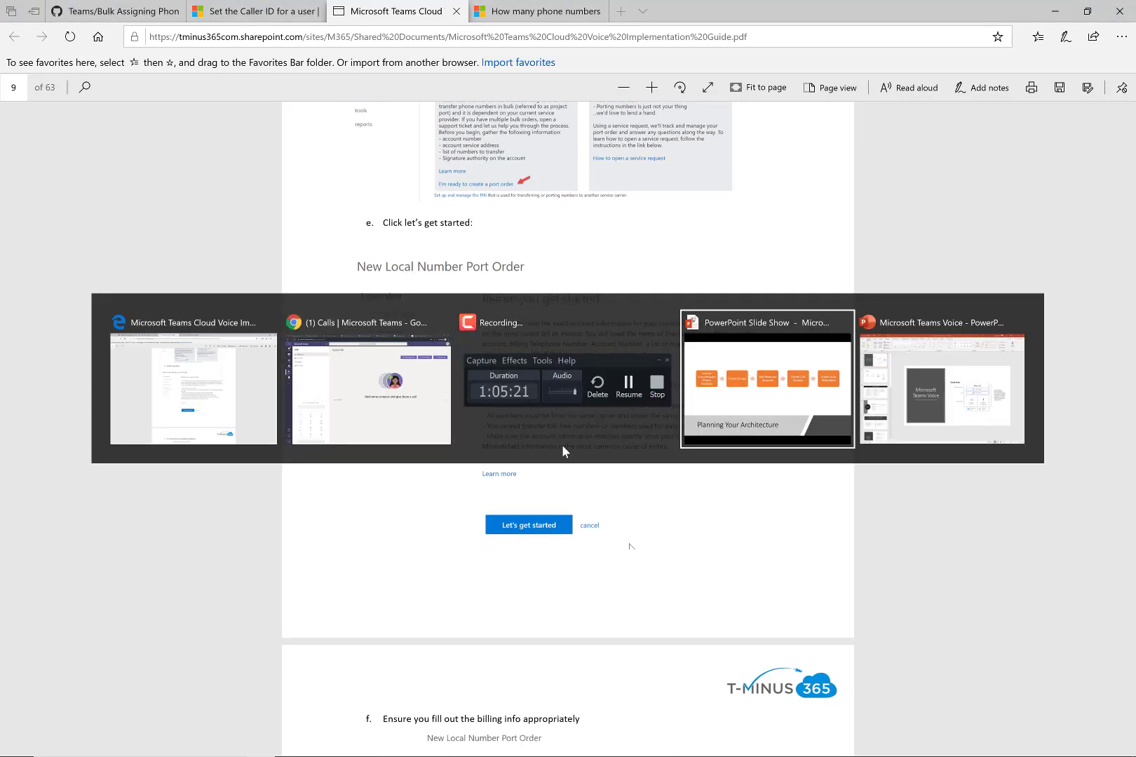
click(563, 446)
click(562, 447)
click(562, 447)
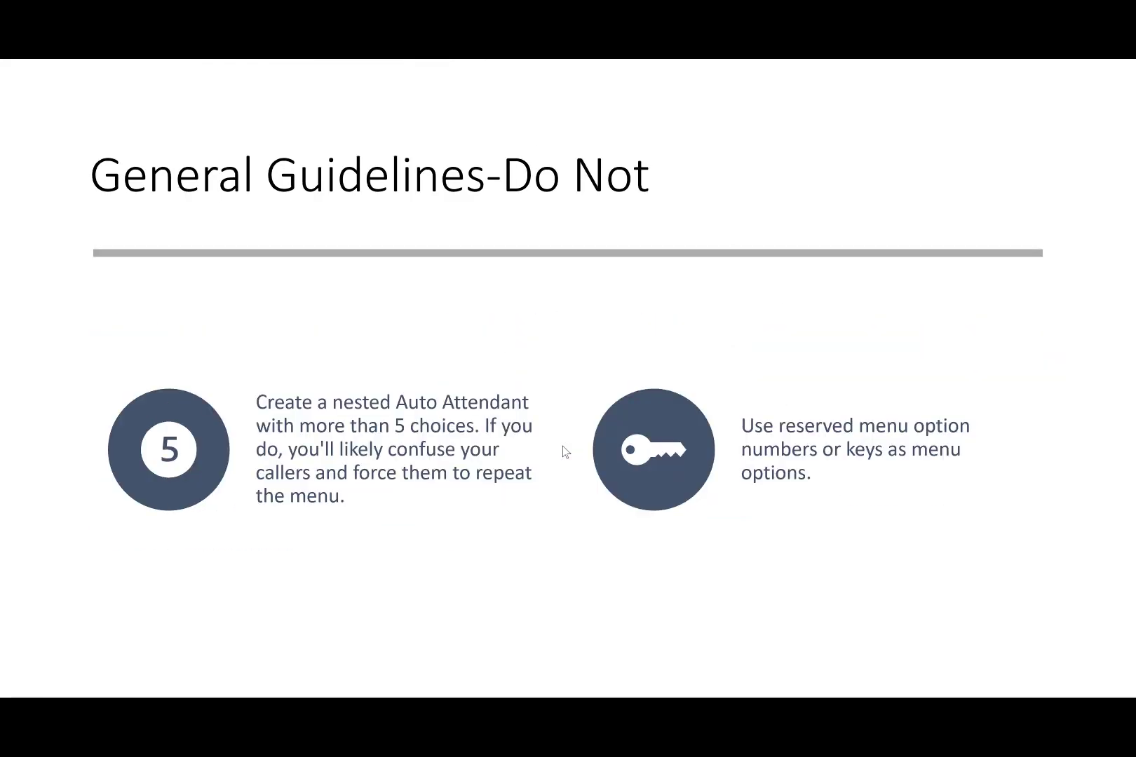
click(562, 447)
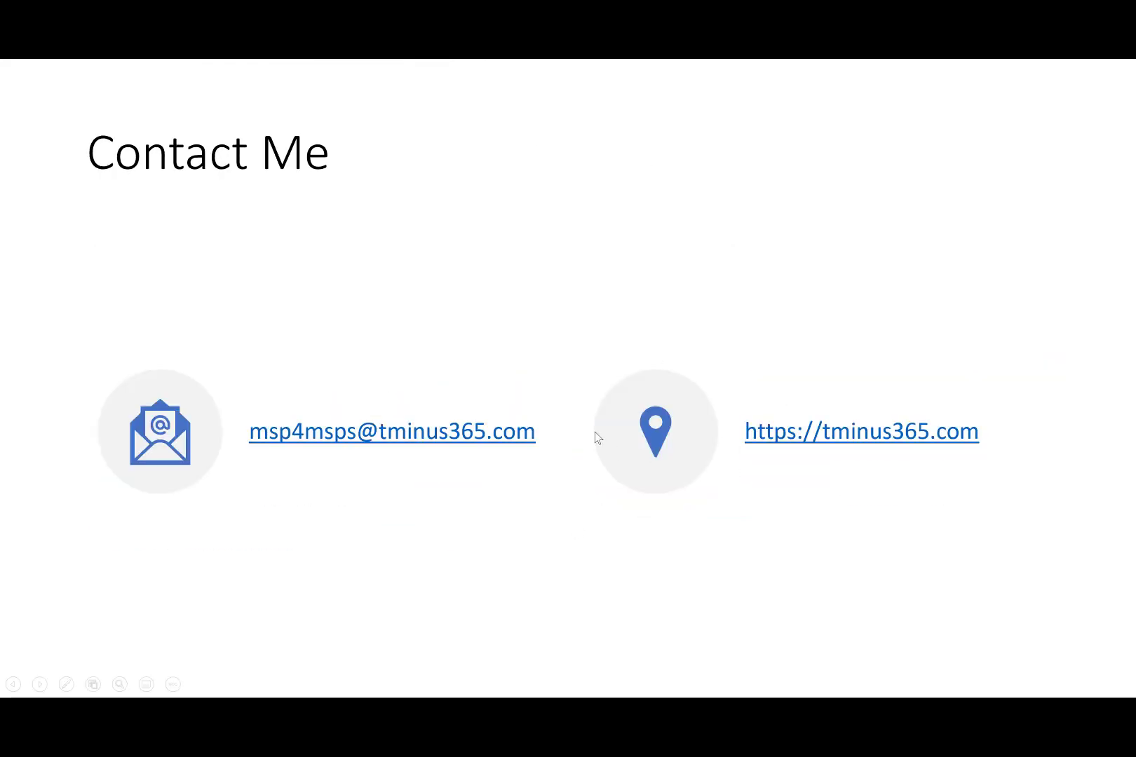
click(788, 491)
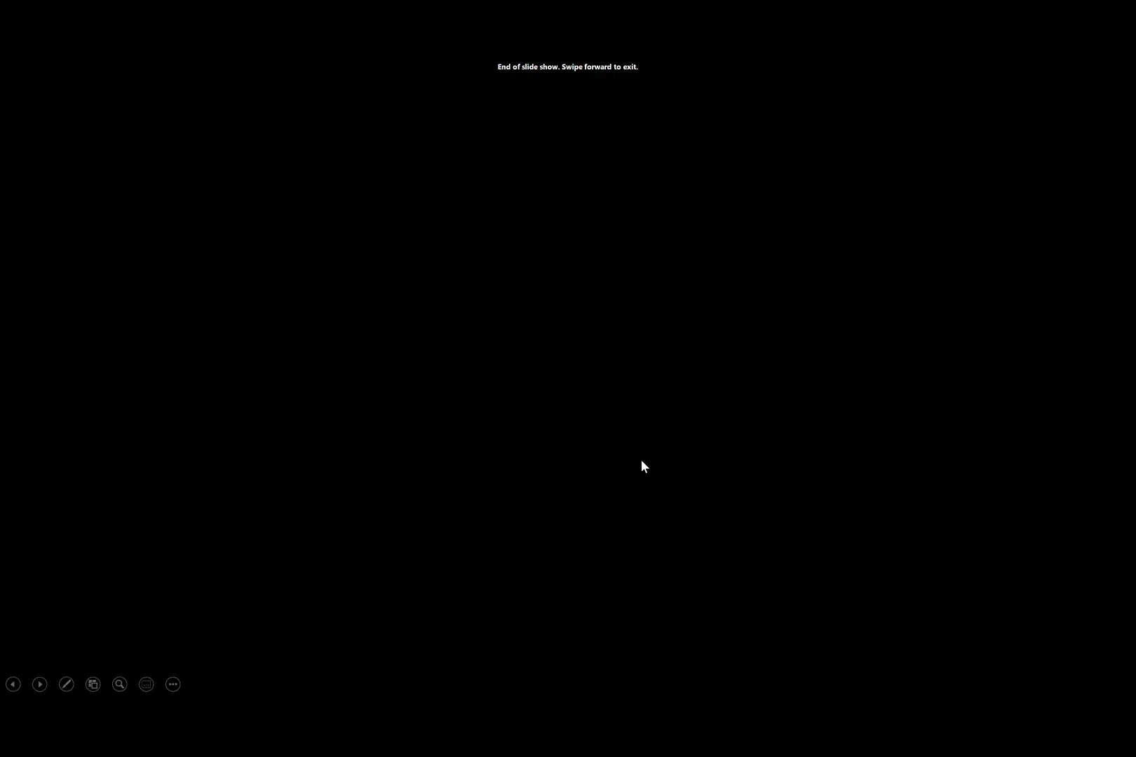
key(Left)
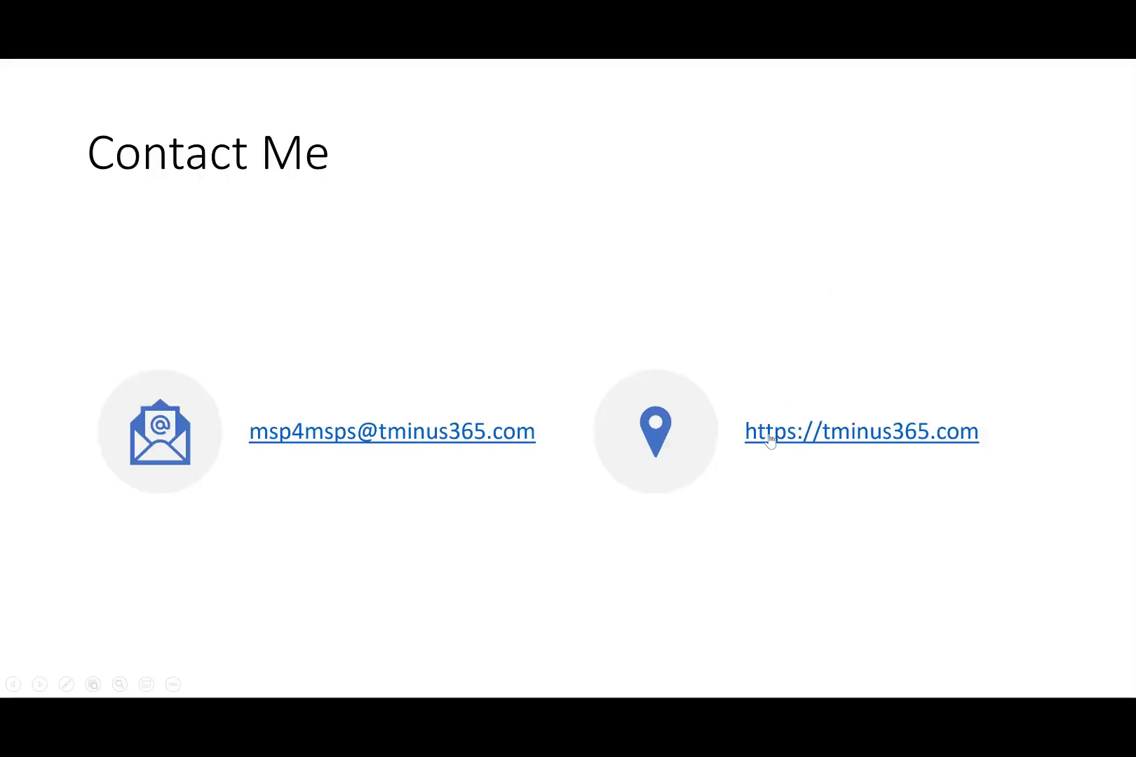